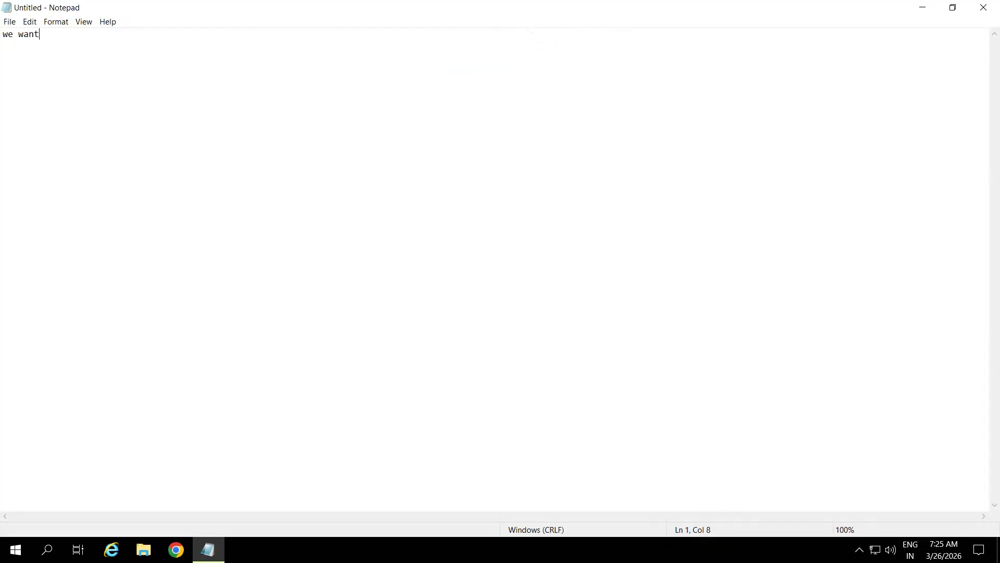
Step: Write the requirement: a trend analysis report displaying 3 consecutive months for any month a business user enters
type("ign a tra")
key("BackSpace")
type("end analysis report ")
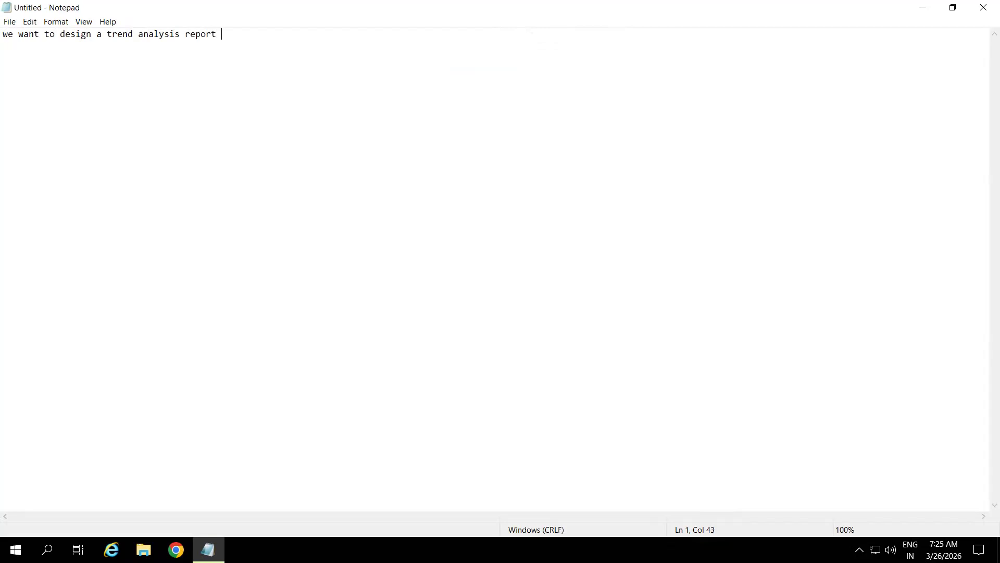
type("when business user will enter a any ")
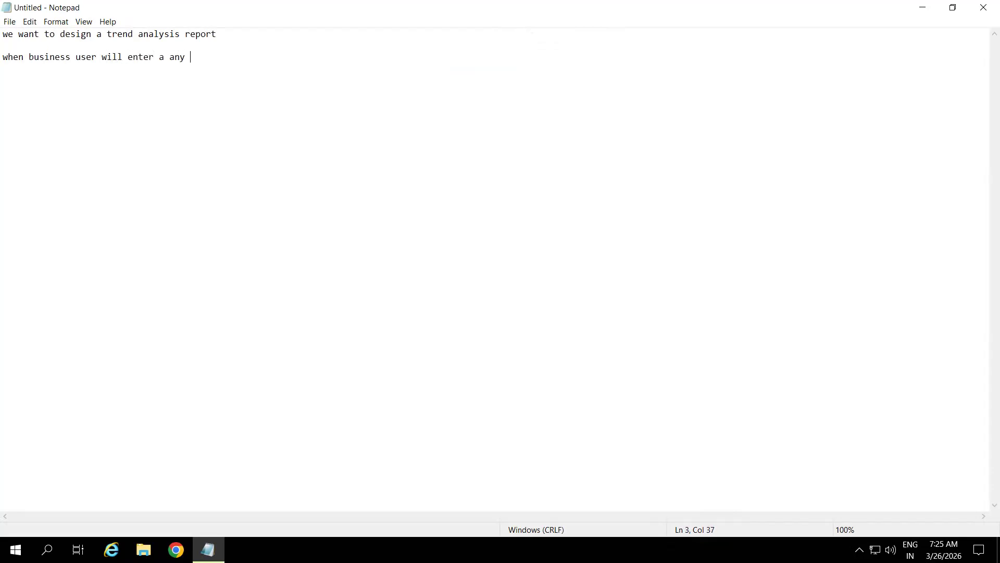
type("month based on that it")
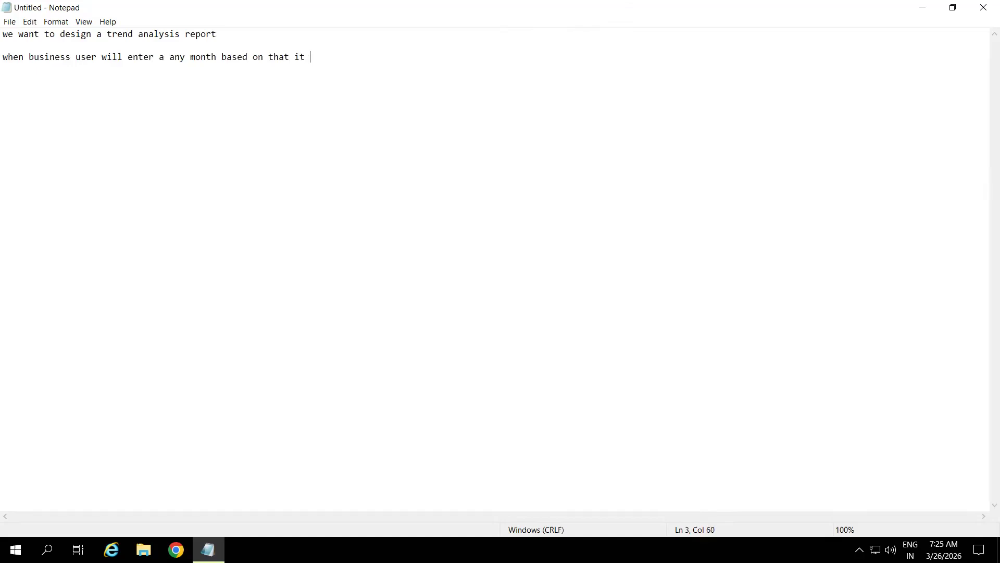
type(" had")
key("BackSpace")
key("BackSpace")
key("BackSpace")
type("will have to display consecuti")
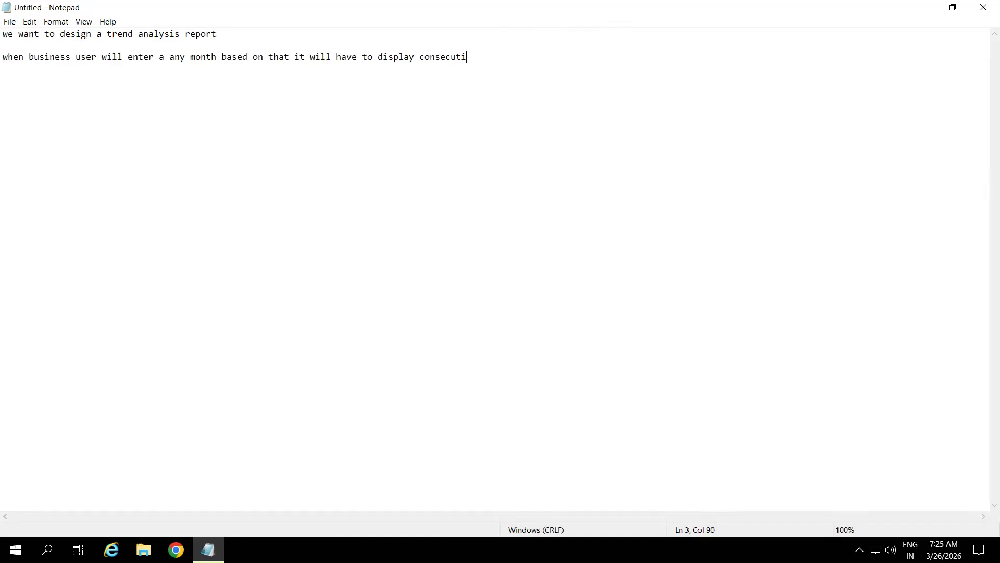
type("ve 3 months data direc")
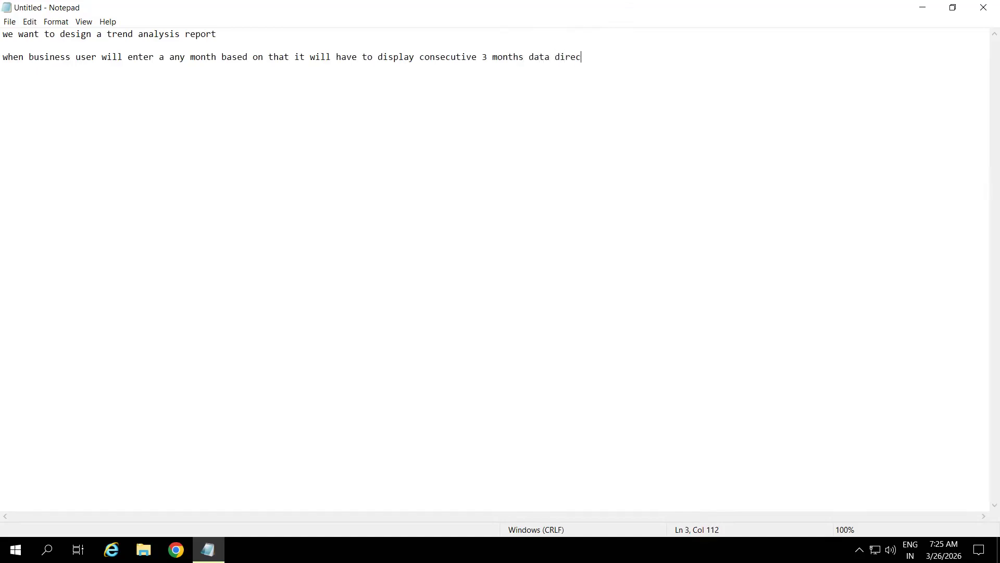
key("BackSpace")
key("BackSpace")
key("BackSpace")
key("BackSpace")
key("BackSpace")
type("like example")
key("Return")
key("Return")
Step: Add the example: entering calendar month 202604 displays April, March and February 2026 data
type("if a enter a")
key("BackSpace")
key("BackSpace")
type("calendr month")
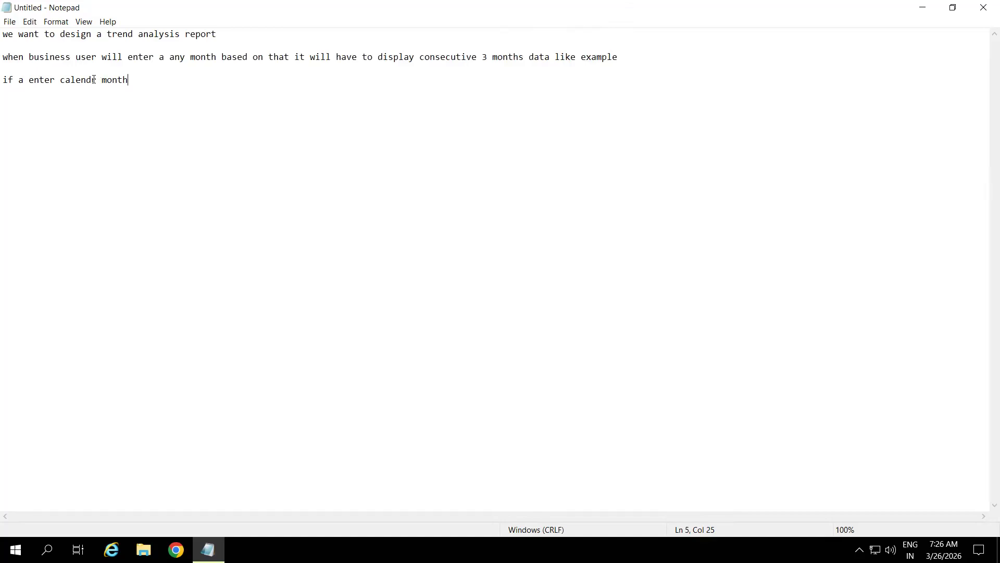
type("a 202604 then i")
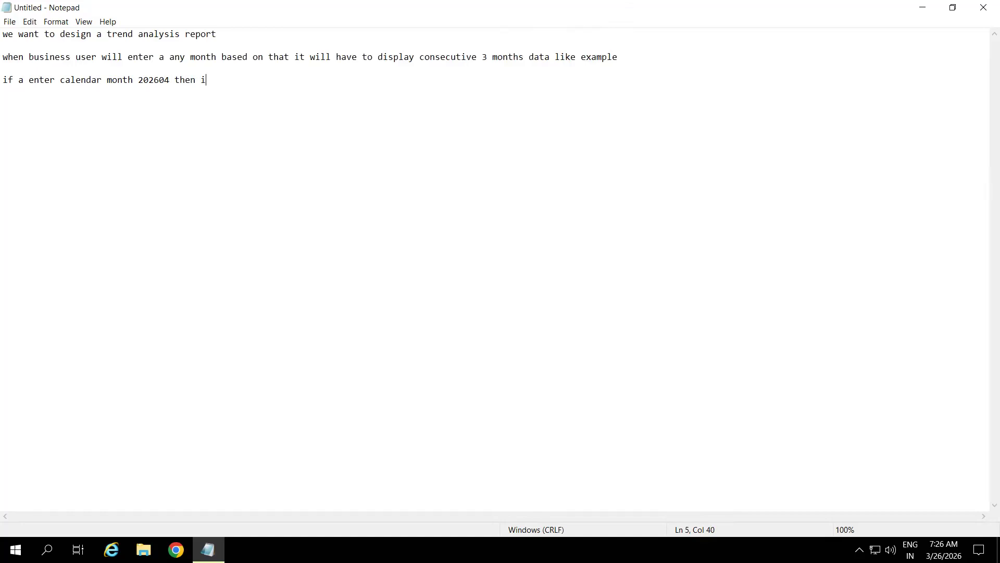
type("t will display the april ")
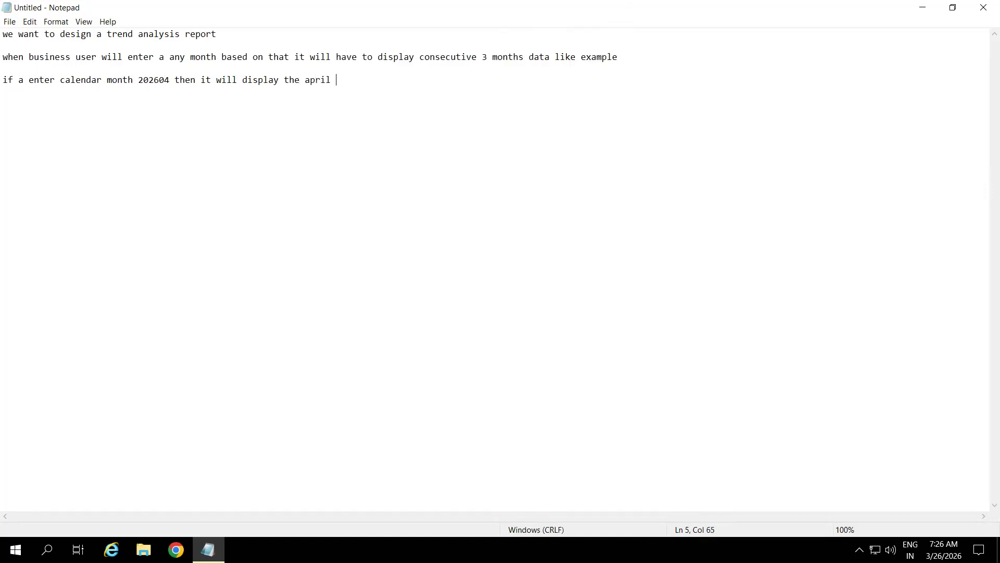
type("2026 dat")
type("a ")
type("and mar")
type("ch 2026")
type(", feb 2")
type("026")
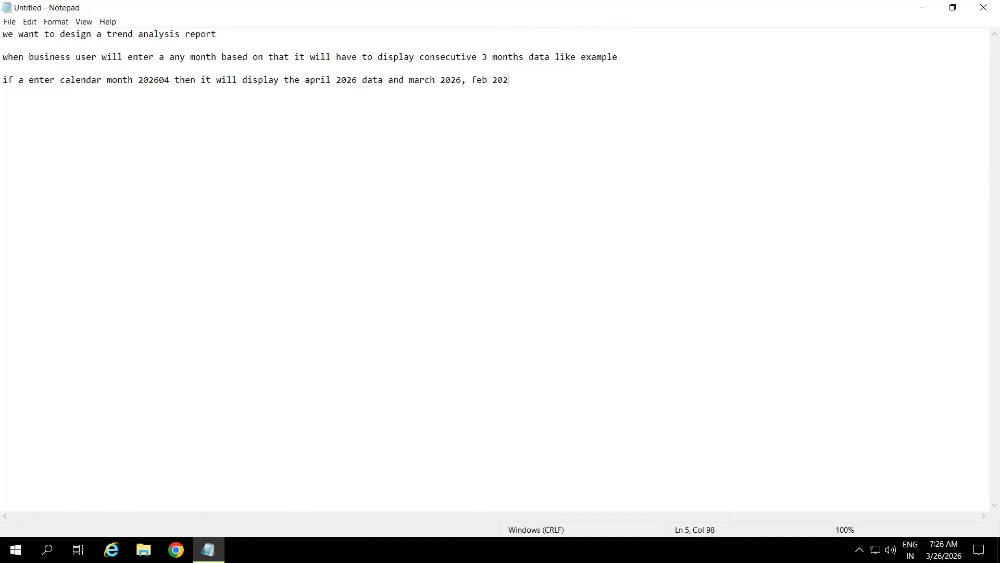
key("Return")
key("Return")
Step: Add the line 'we will see how to create a report step by step' and minimize Notepad to the desktop
type("we will se how to ")
type("e")
key("BackSpace")
key("BackSpace")
type("create a report steo by")
key("BackSpace")
key("BackSpace")
key("BackSpace")
key("BackSpace")
type("p by step")
key("Return")
key("Return")
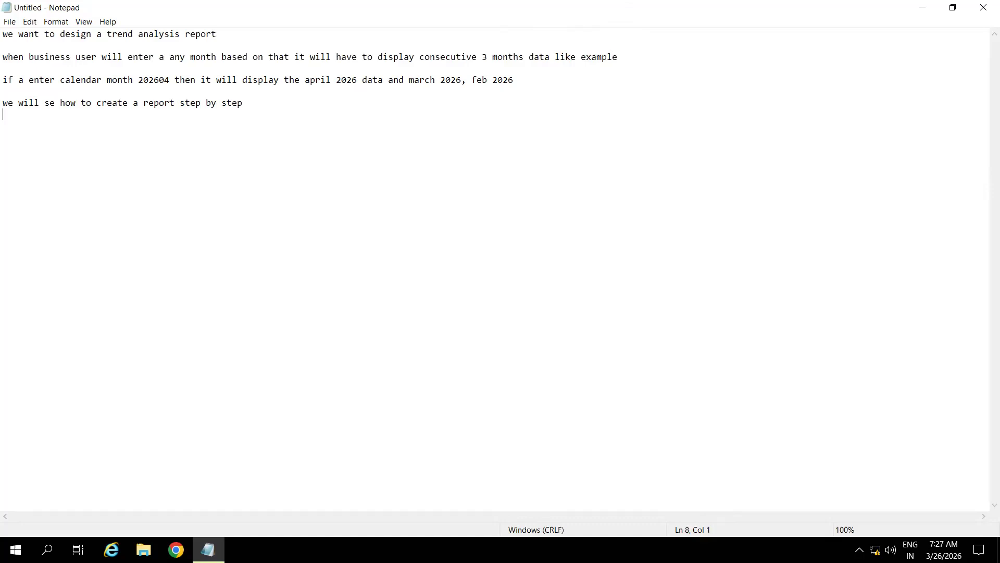
key("super+d")
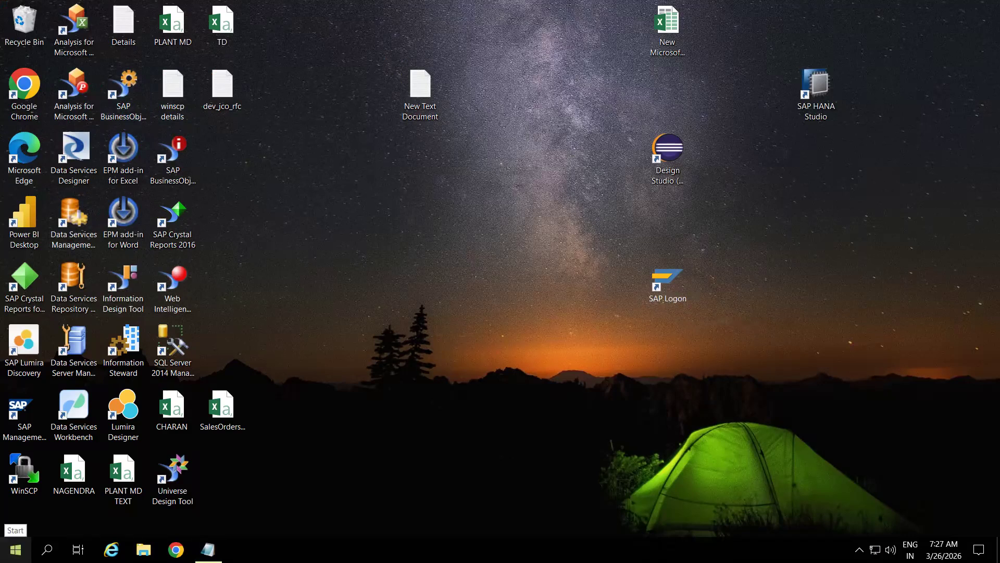
Step: Launch Query Designer from Business Explorer and log on to the BW system with the account password
left_click(16, 549)
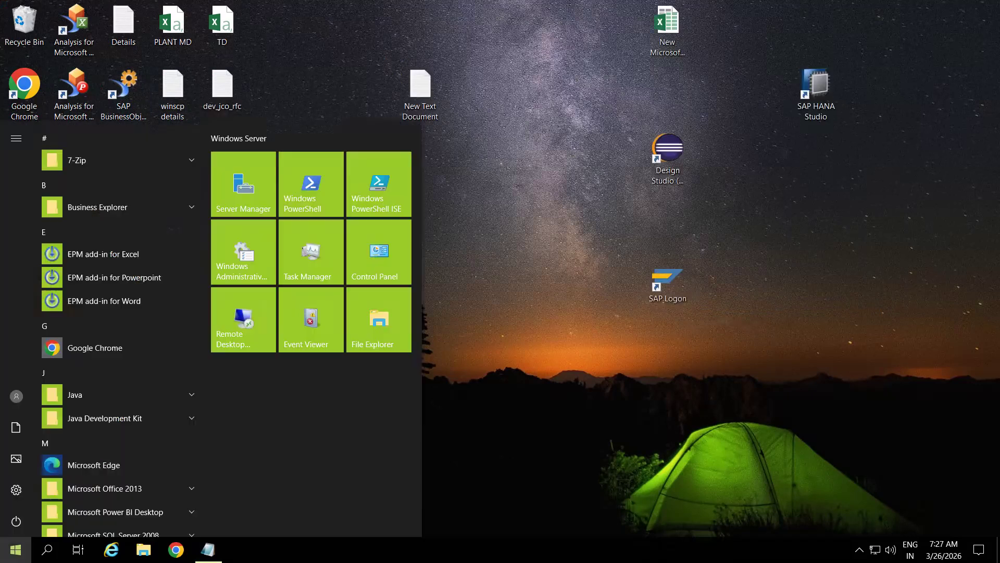
left_click(184, 207)
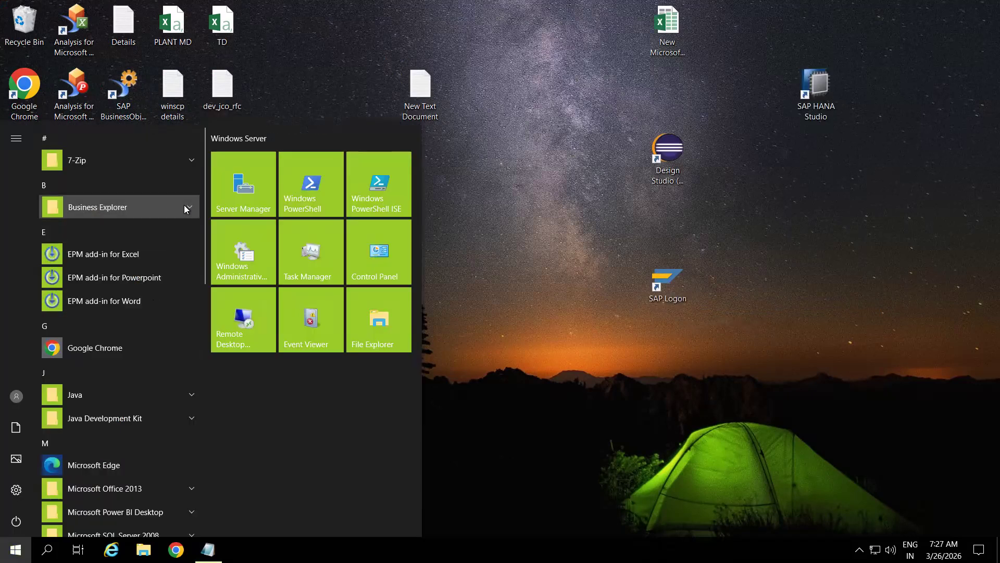
left_click(104, 254)
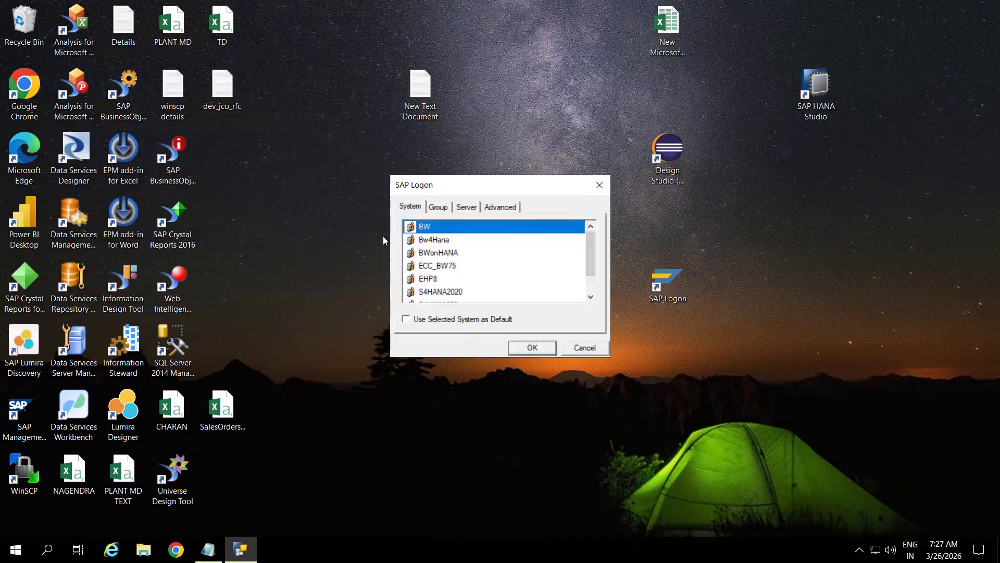
double_click(431, 227)
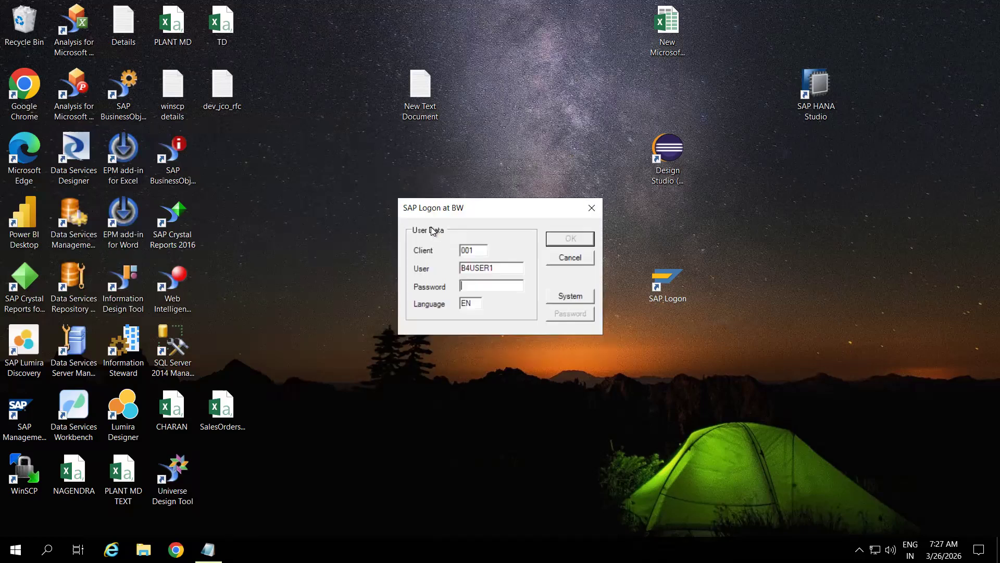
type("***********")
left_click(569, 238)
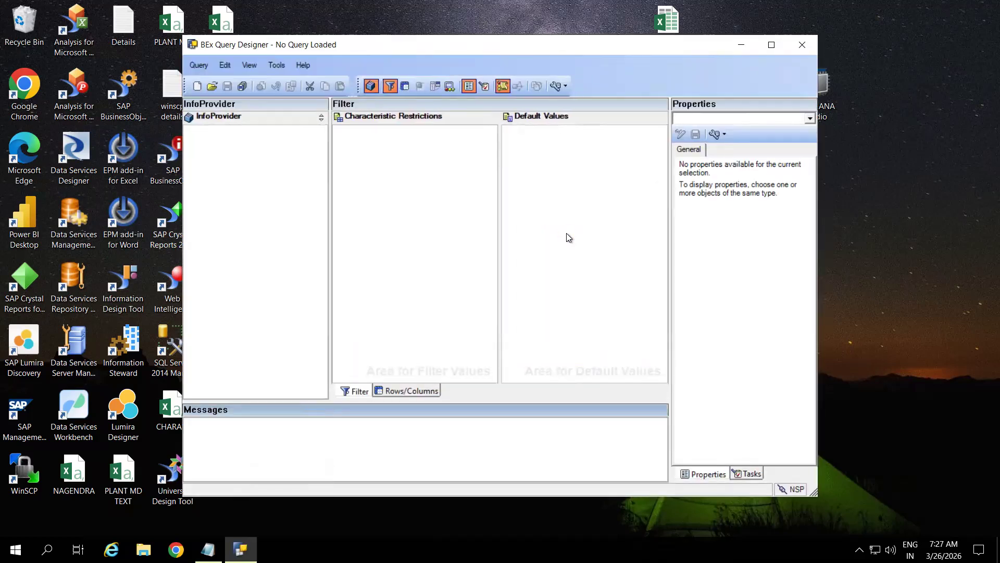
Step: Maximize Query Designer and create a new query on InfoProvider ZCUBE_01 Test Info cube, found by search
left_click(772, 45)
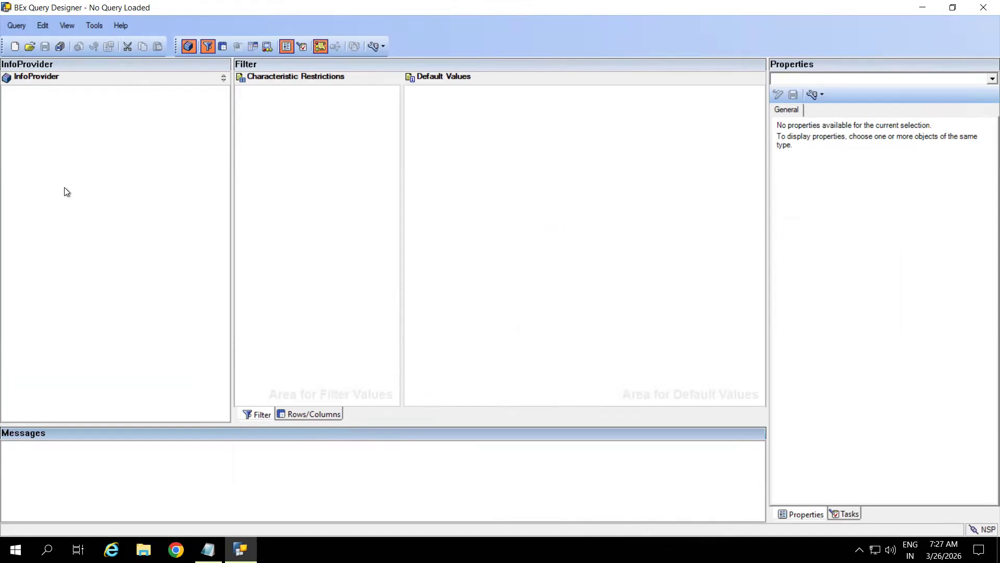
left_click(16, 48)
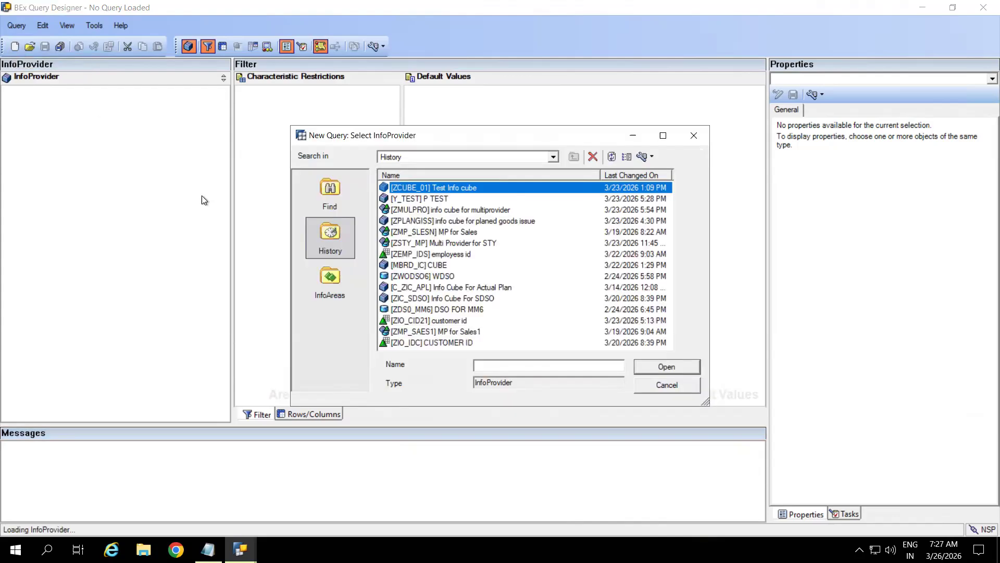
left_click(336, 192)
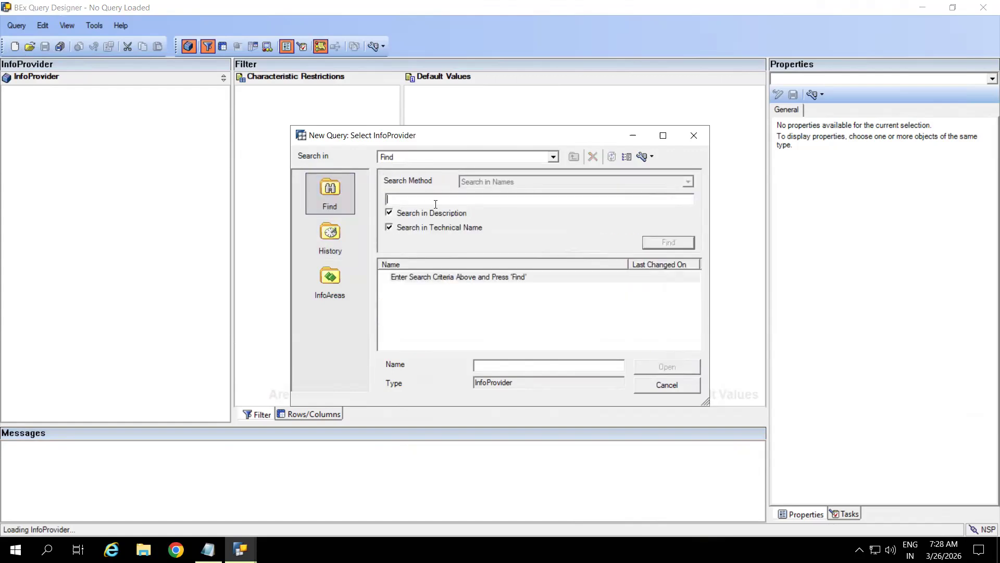
type("ZCUBE_01")
key("Return")
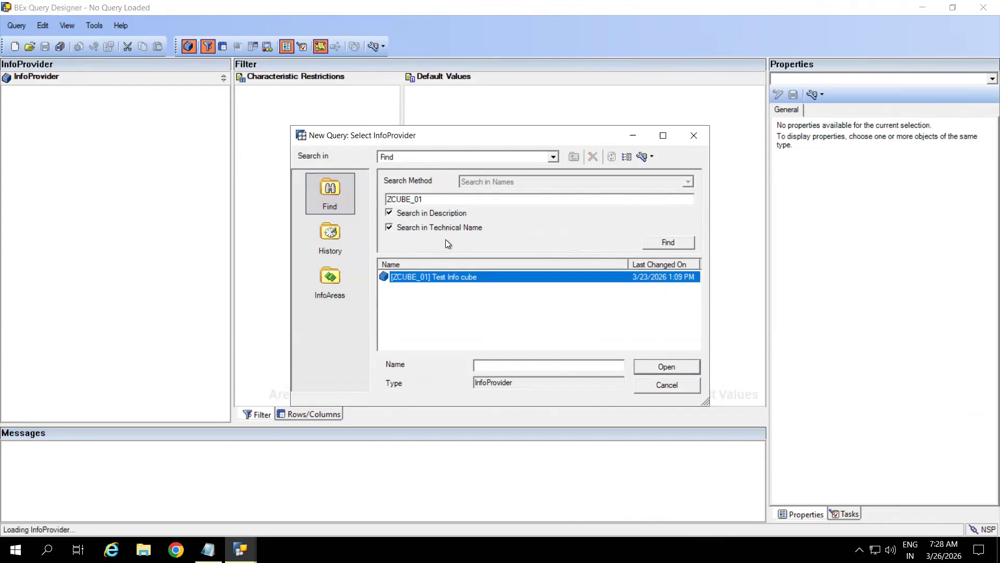
double_click(424, 277)
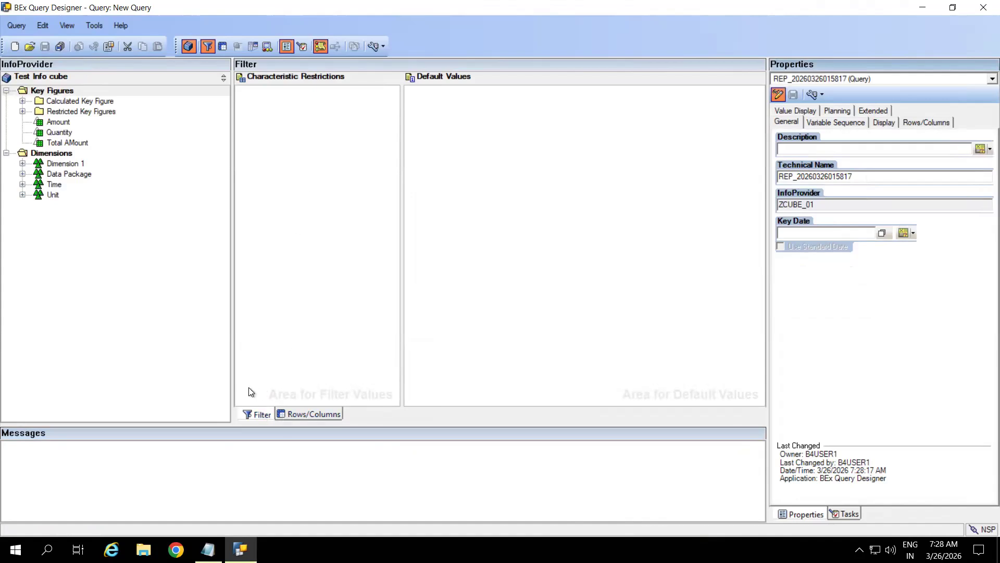
Step: On the Rows/Columns layout, add Calendar Day as a free characteristic
left_click(310, 411)
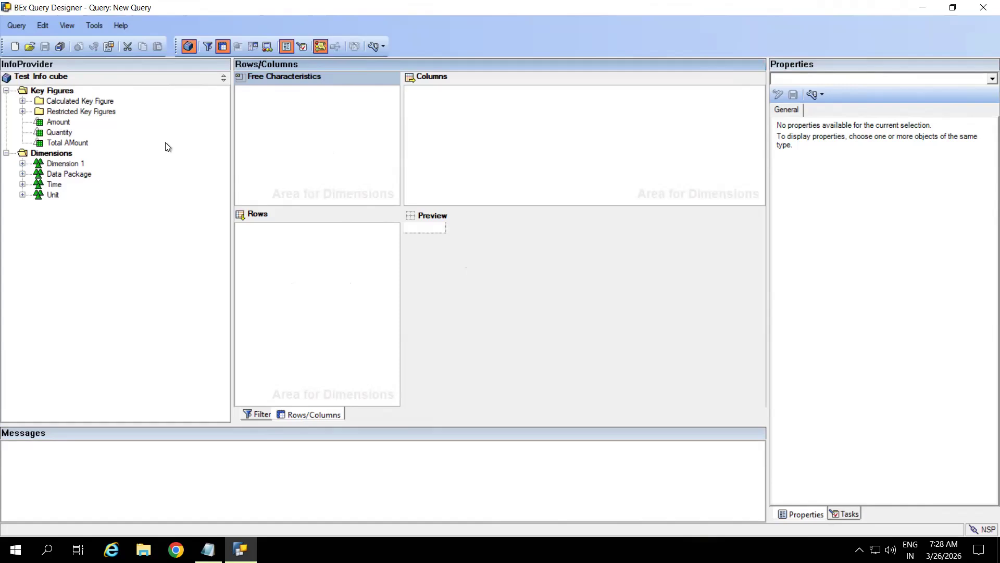
left_click(23, 164)
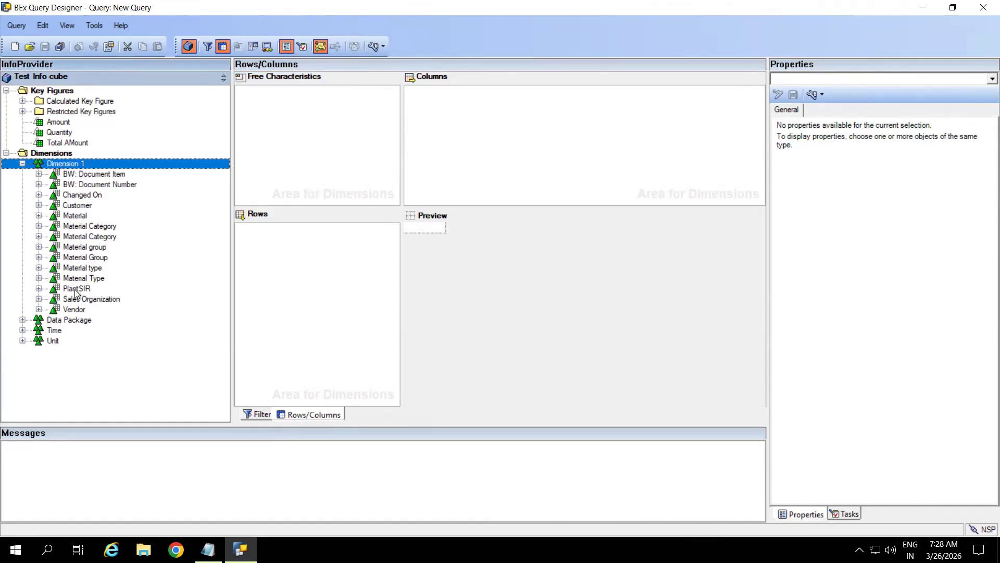
left_click(22, 330)
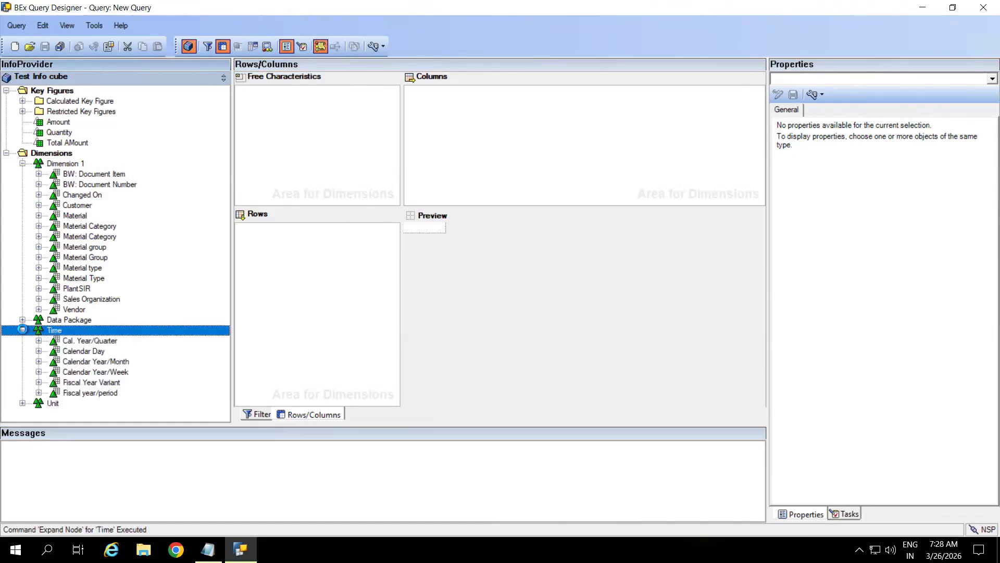
left_click(88, 353)
left_click_drag(87, 356, 325, 147)
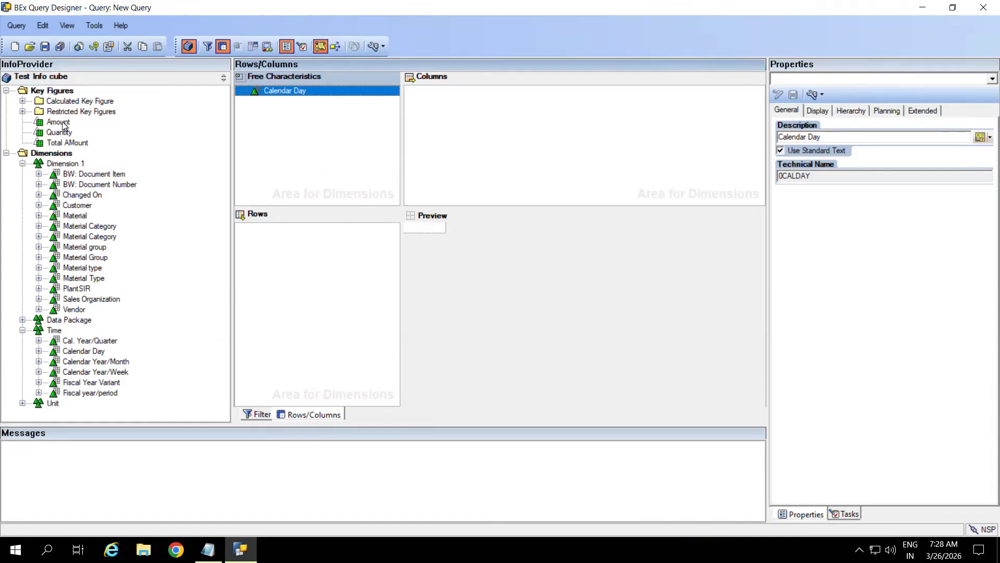
Step: Place the Amount key figure in columns and Calendar Year/Month in rows
left_click_drag(62, 123, 498, 124)
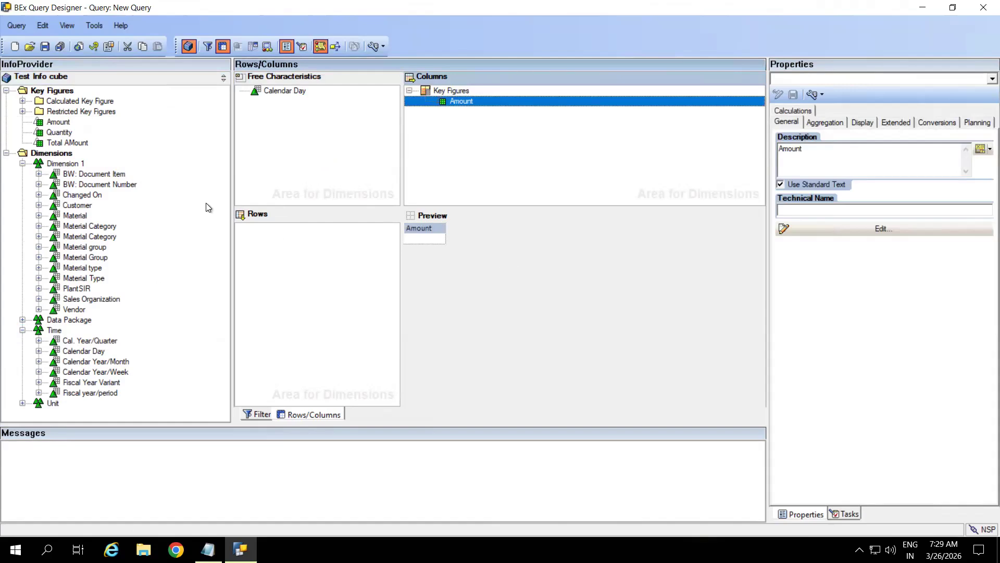
left_click(93, 362)
left_click_drag(92, 364, 312, 301)
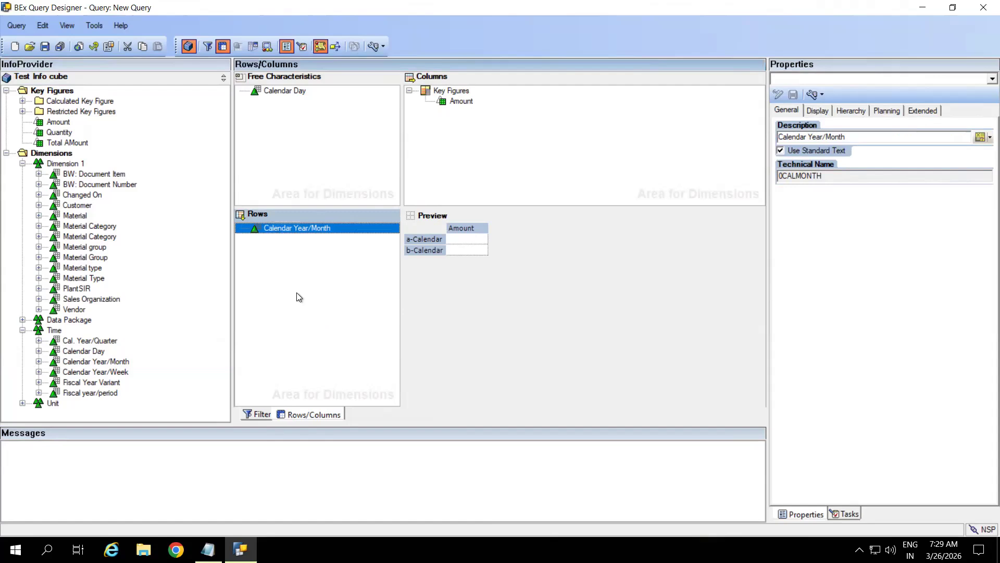
mouse_move(462, 101)
left_mouse_down()
mouse_move(415, 208)
mouse_move(352, 288)
mouse_move(313, 308)
mouse_move(266, 252)
mouse_move(405, 158)
mouse_move(471, 92)
left_mouse_up()
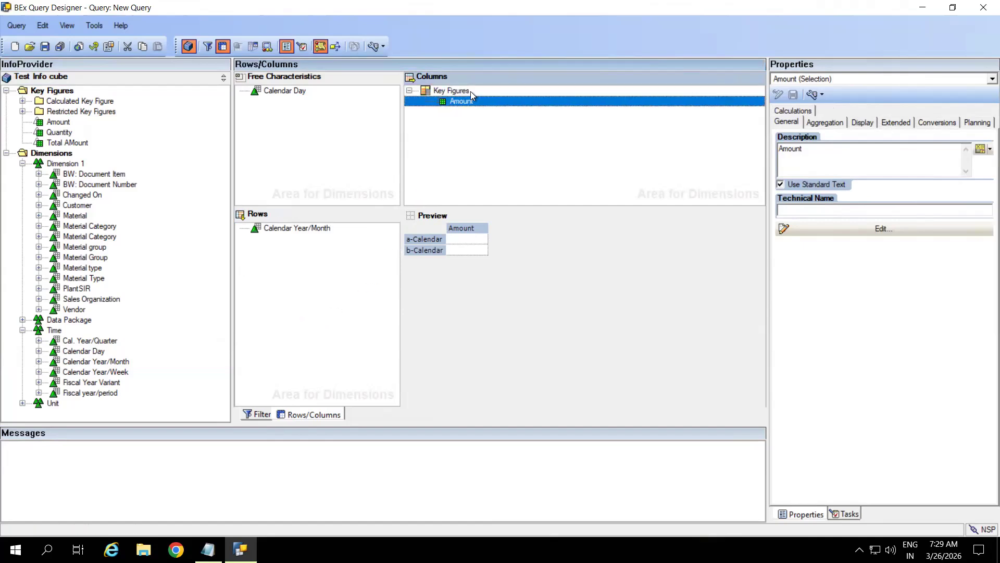
left_click(462, 144)
left_click(335, 152)
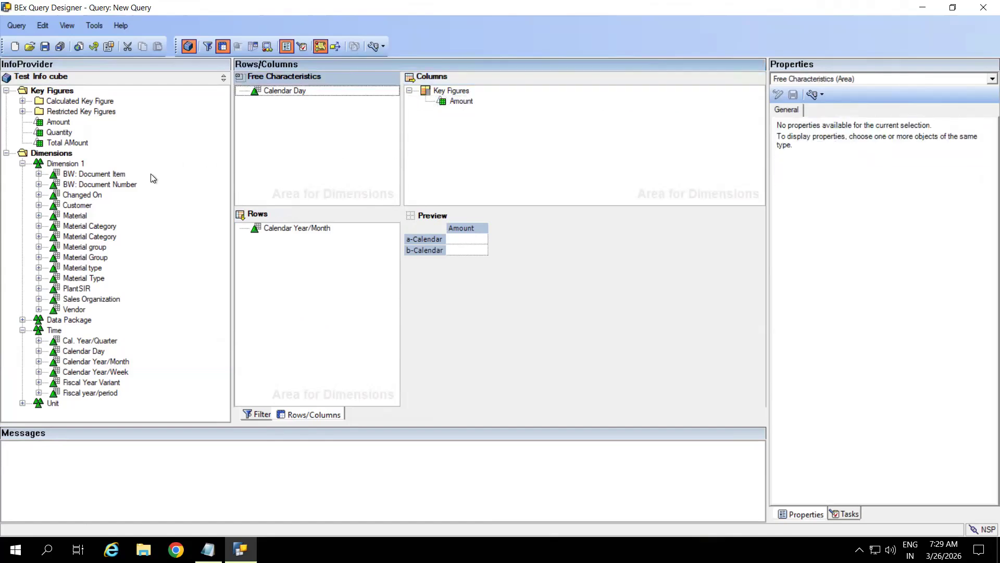
left_click(22, 164)
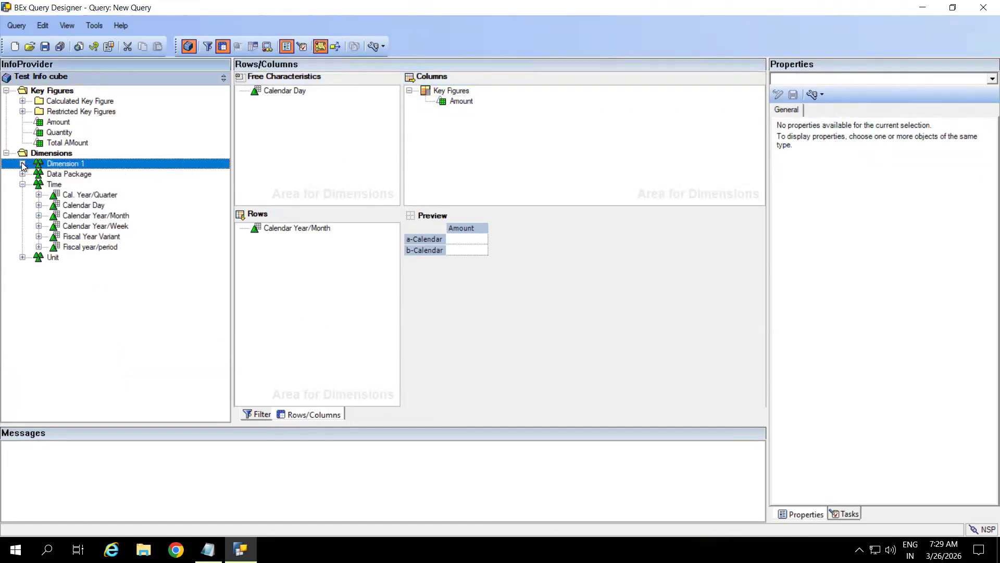
Step: Cancel the first save attempt and copy the InfoProvider name ZCUBE_01 from the query properties
left_click(44, 47)
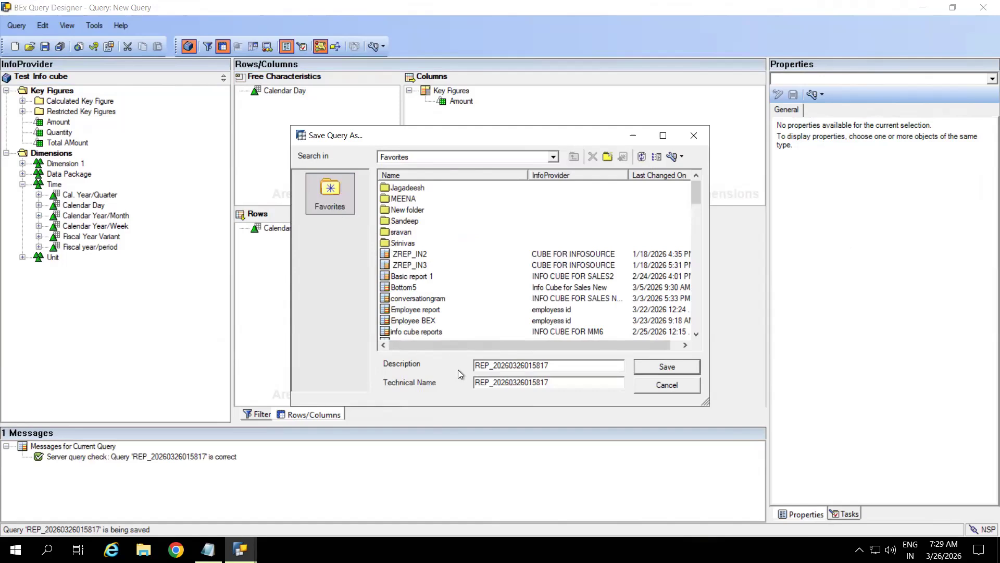
double_click(563, 364)
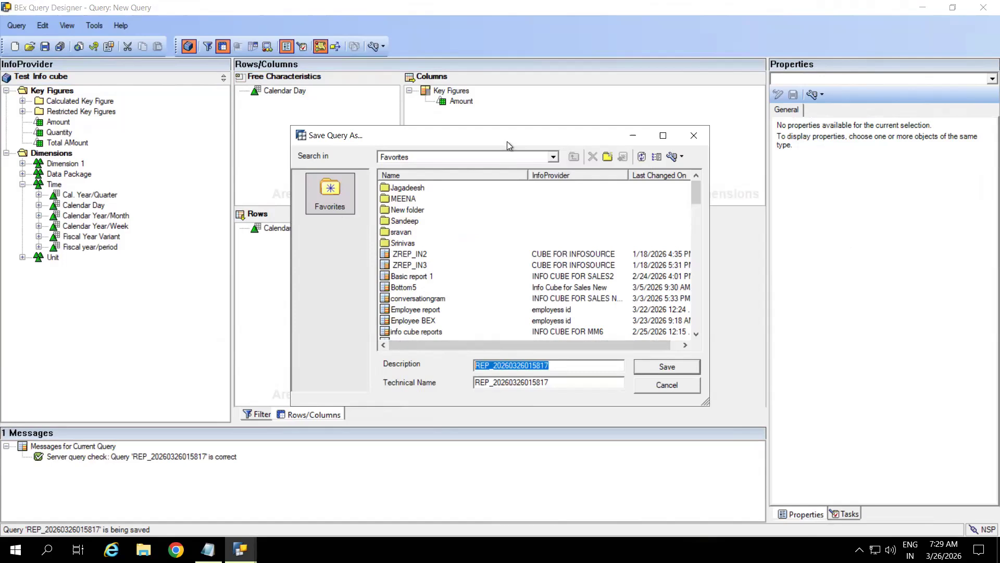
left_click(693, 135)
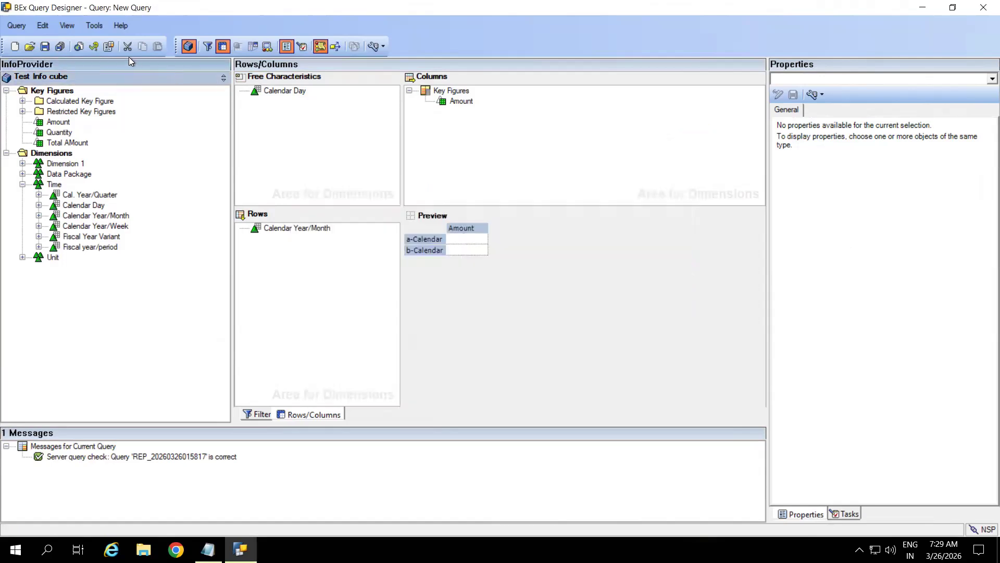
left_click(109, 47)
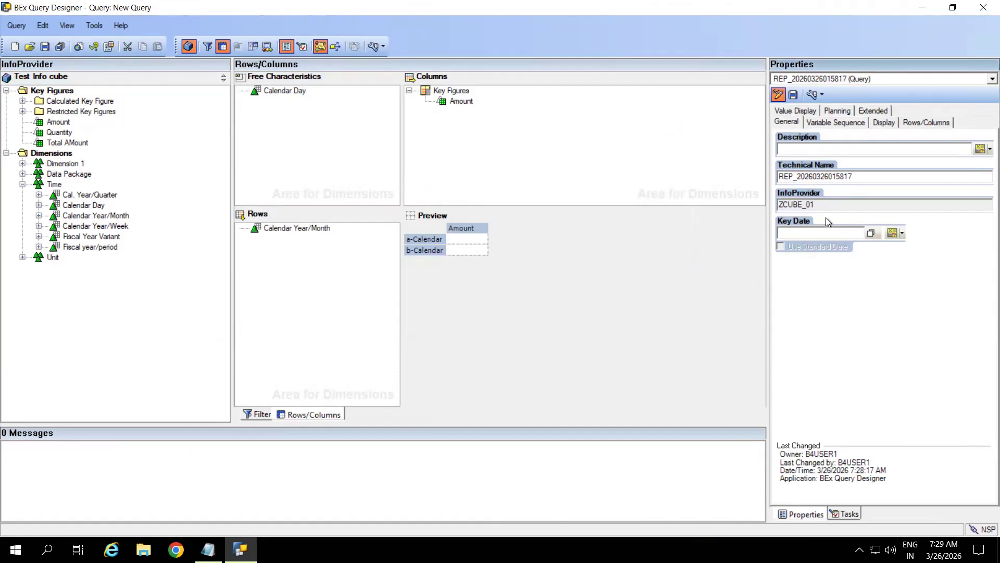
double_click(822, 206)
key("ctrl+c")
Step: Save the query with description and technical name both set to ZCUBE_01_Q0015
left_click(44, 46)
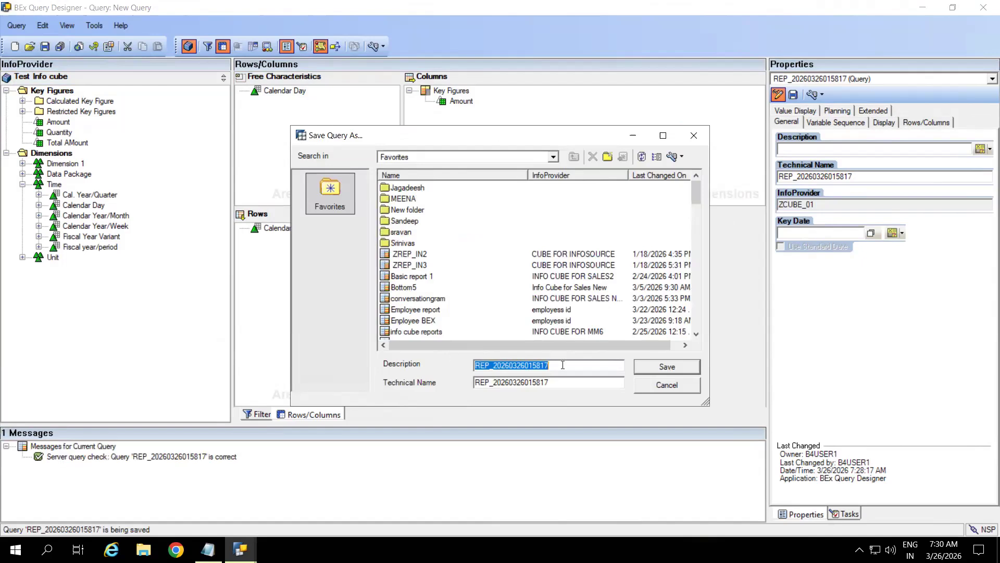
key("ctrl+v")
type("_Q")
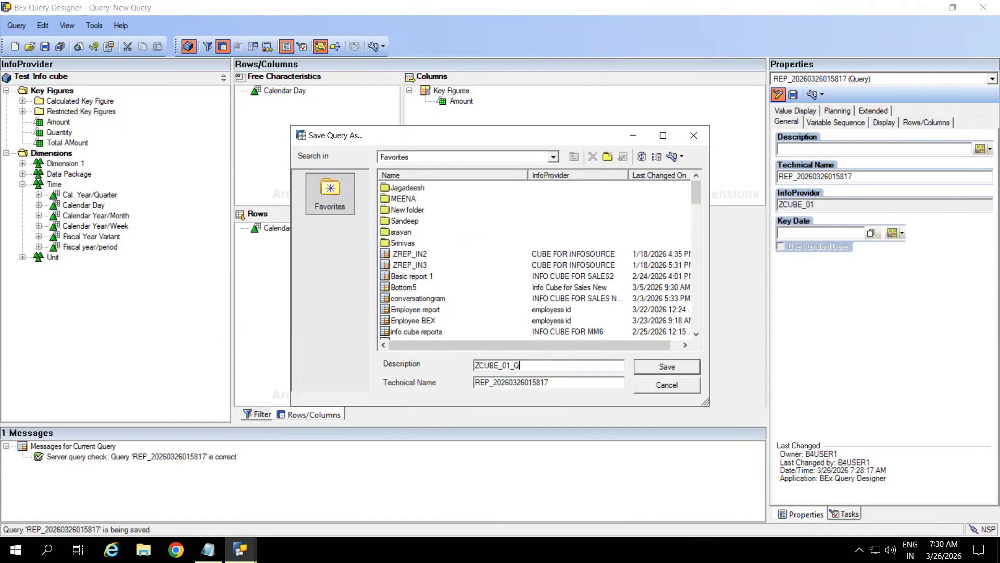
type("0015")
left_click_drag(546, 370, 439, 361)
key("ctrl+c")
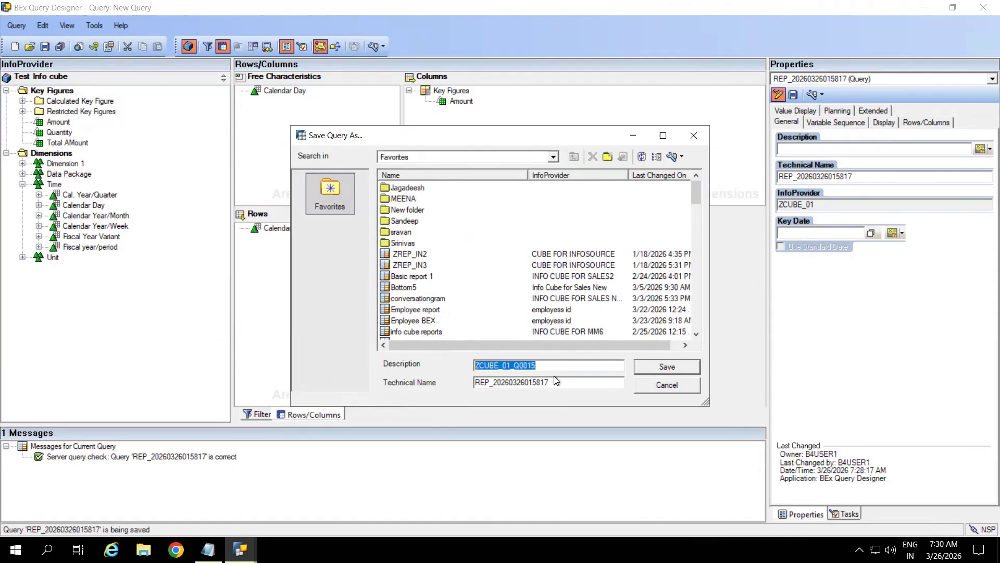
left_click_drag(559, 384, 451, 383)
key("ctrl+v")
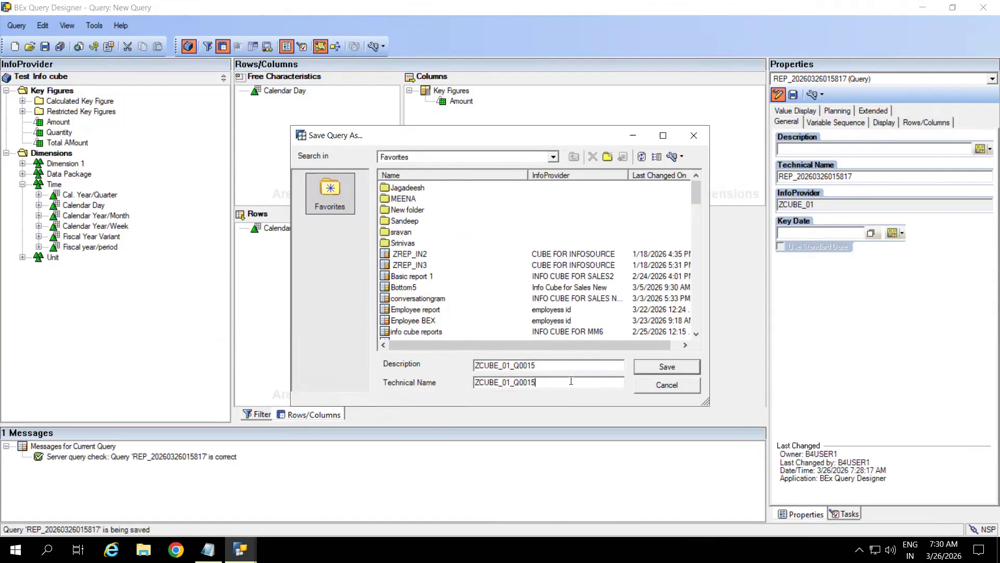
left_click(655, 368)
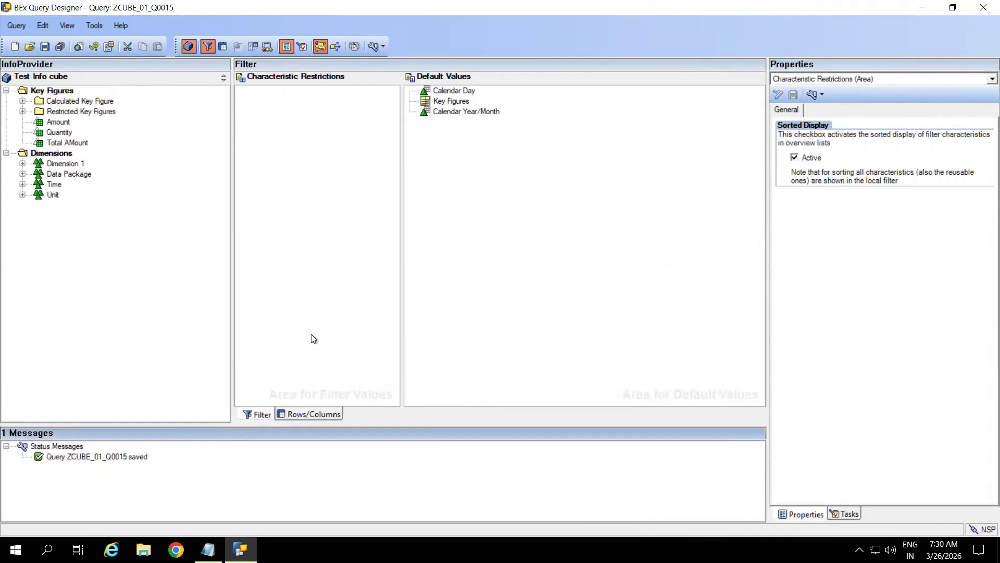
left_click(304, 414)
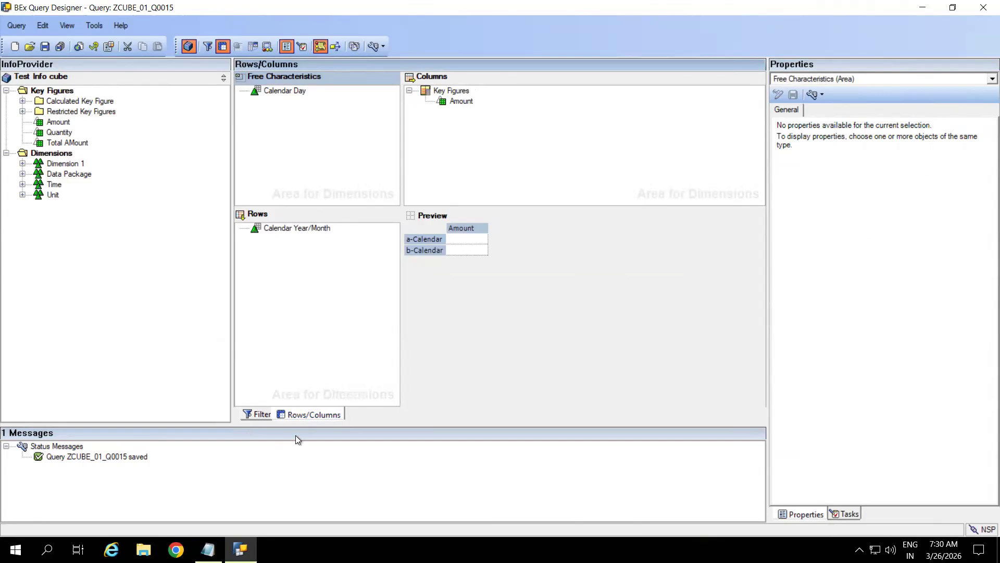
Step: Copy the technical name ZCUBE_01_Q0015 from Query Properties and execute the query
key("super")
left_click(508, 182)
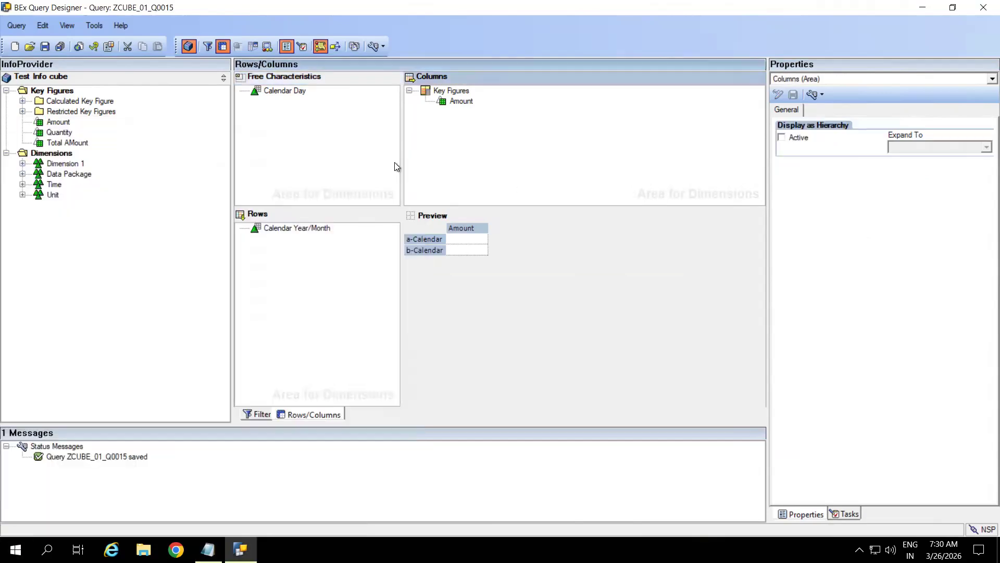
left_click(108, 47)
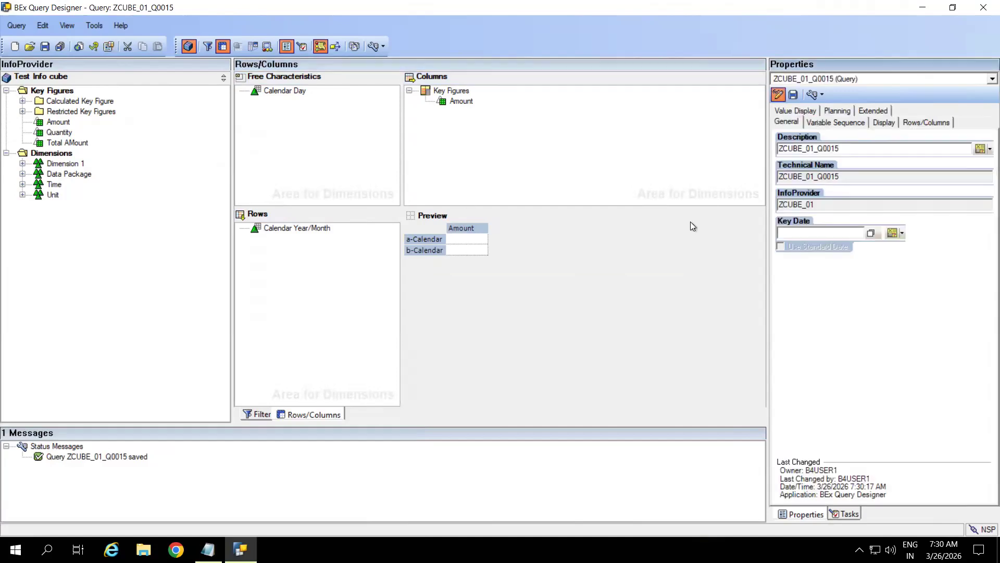
left_click_drag(839, 176, 739, 176)
key("ctrl+c")
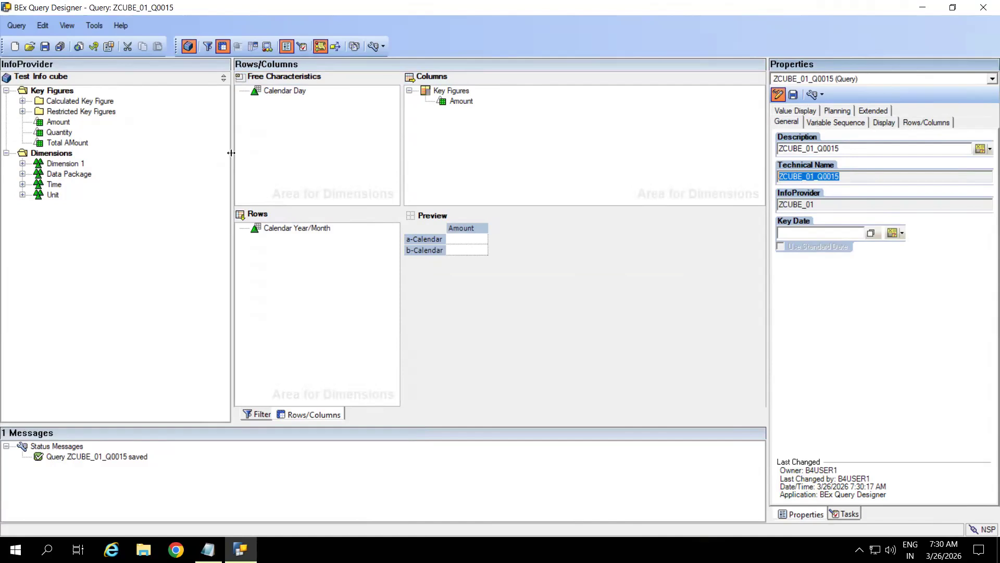
left_click(81, 48)
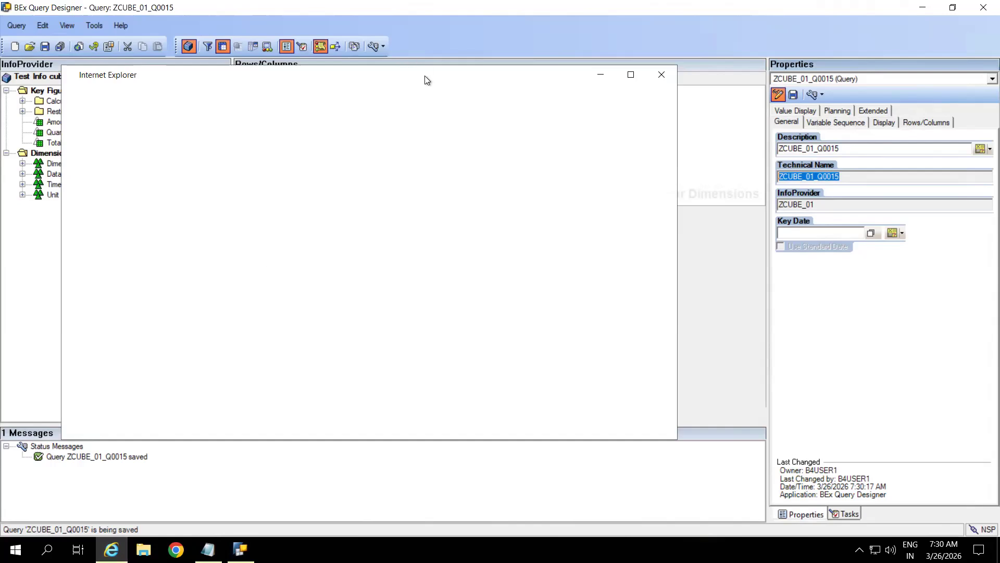
Step: Close the Internet Explorer invalid-address window, widen the Rows/Columns pane, and show the desktop
left_click_drag(376, 79, 483, 43)
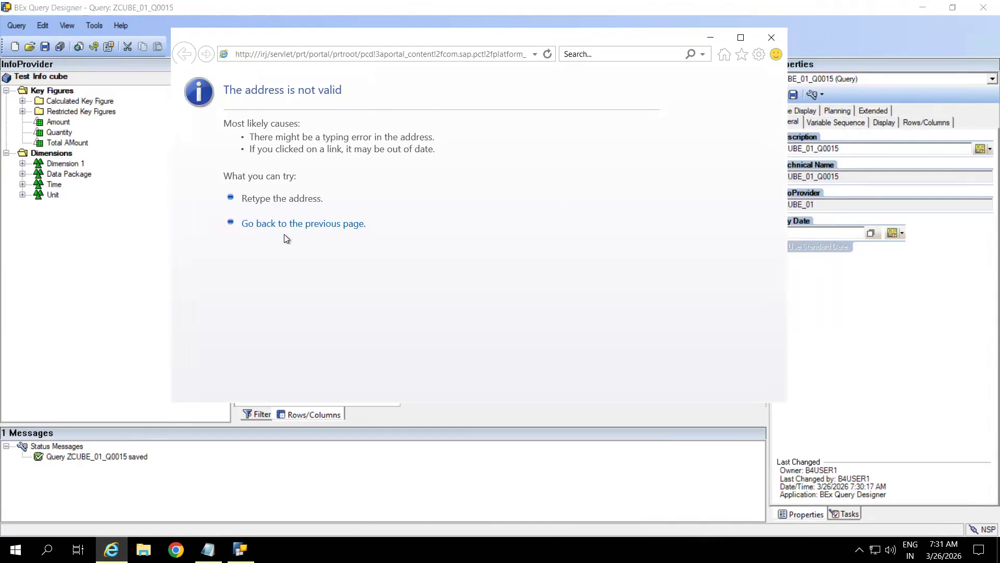
left_click(771, 38)
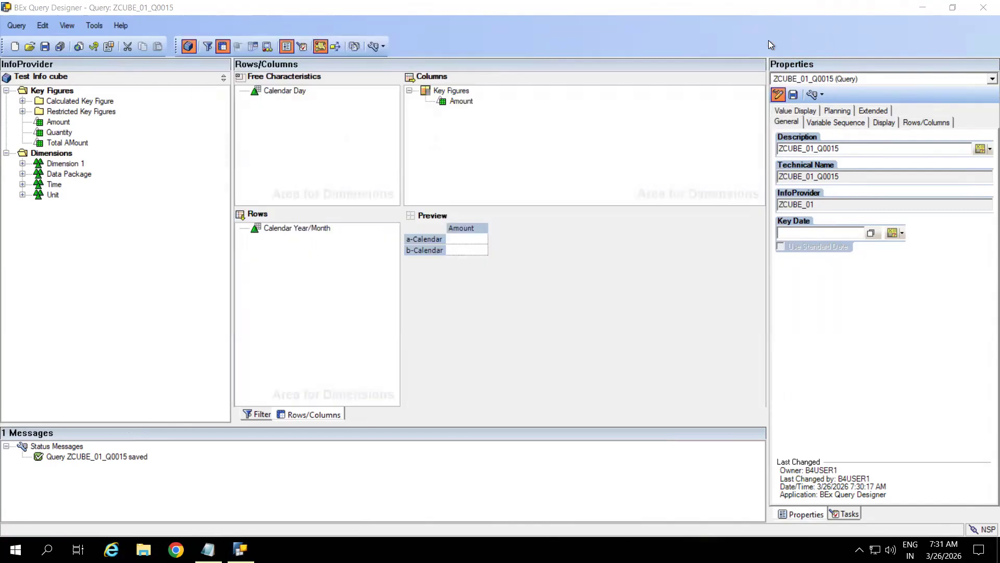
left_click_drag(233, 182, 173, 186)
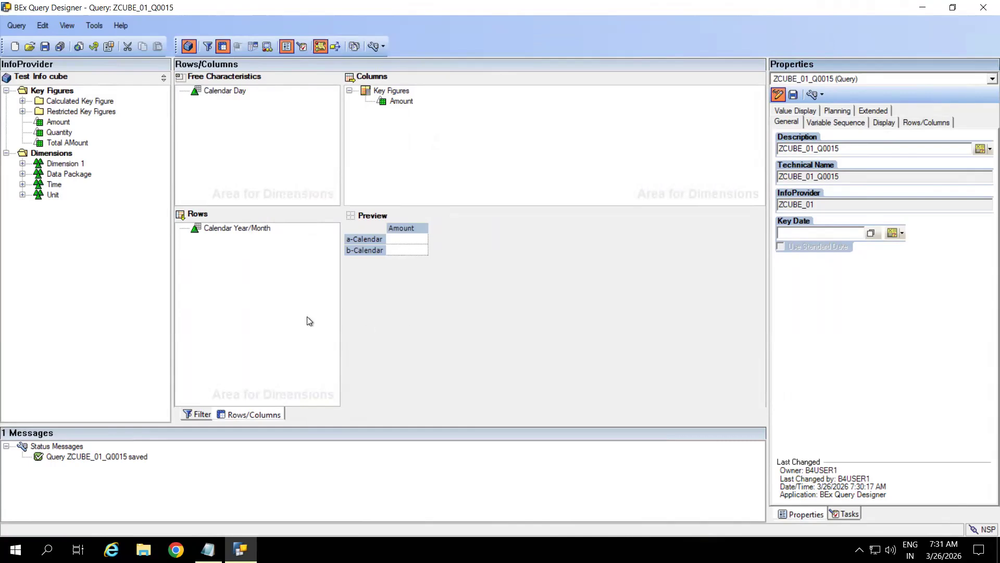
key("super+d")
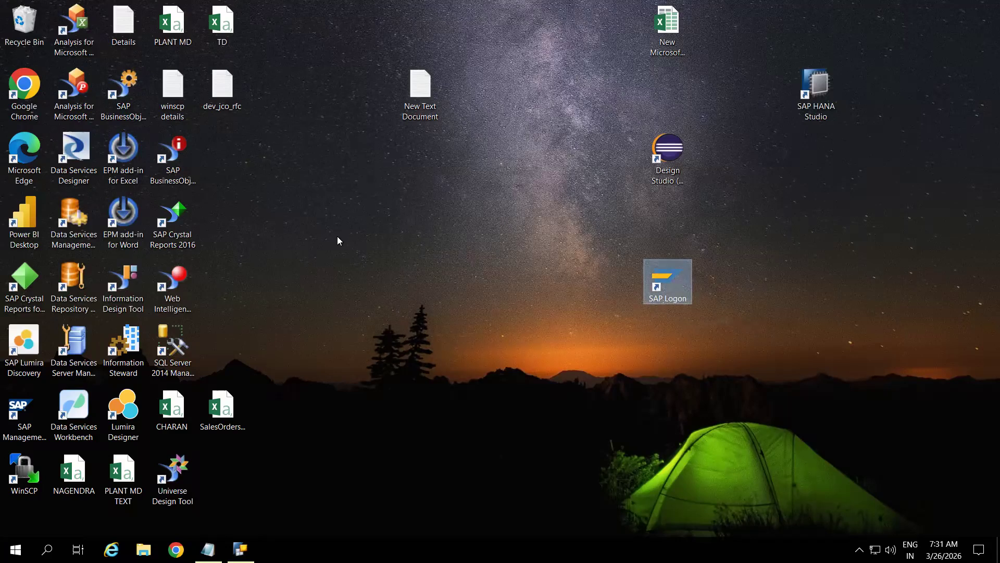
Step: Log on to the BW system in SAP Logon with the saved user name and open transaction RSRT
key("Return")
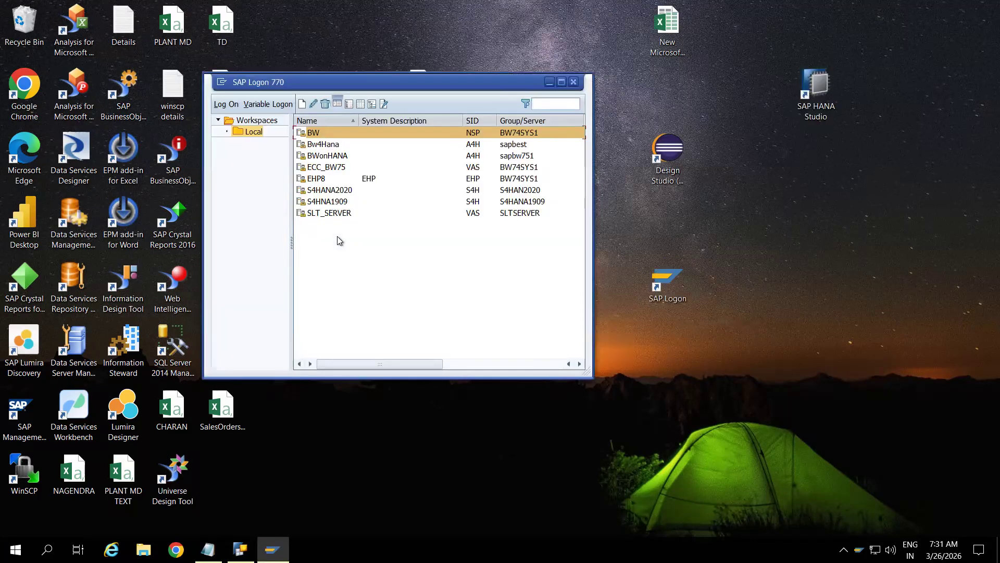
double_click(316, 133)
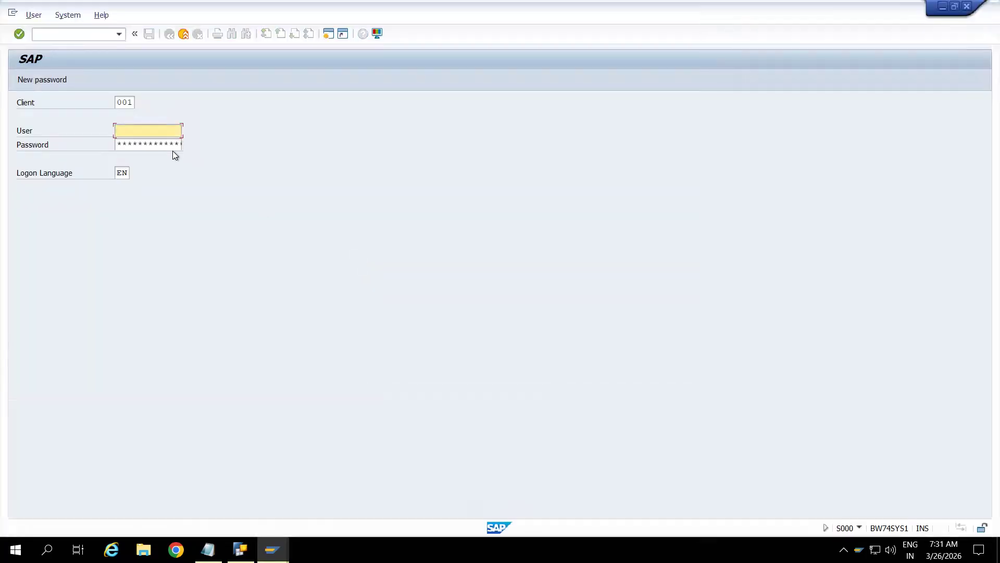
left_click(155, 131)
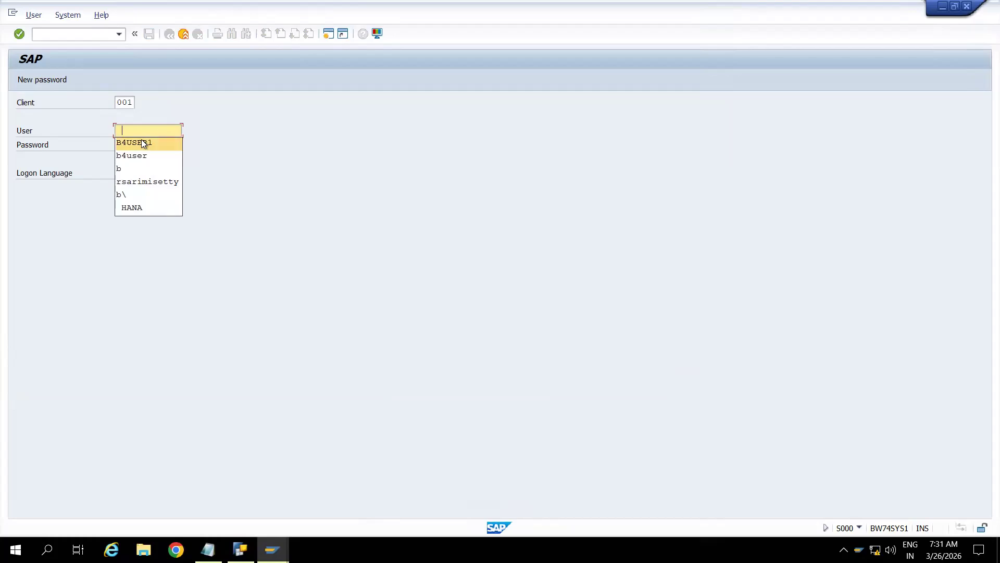
left_click(146, 141)
left_click(150, 145)
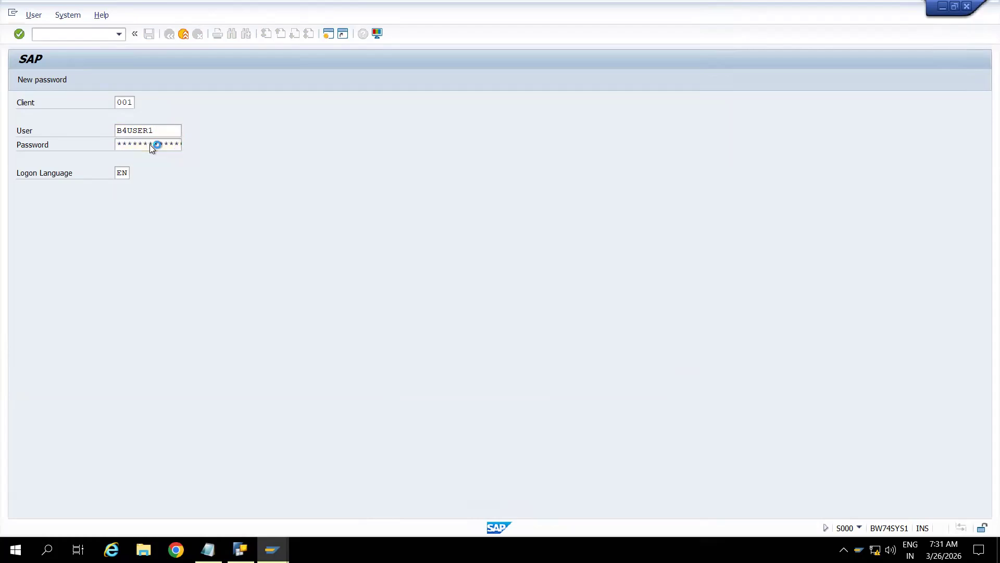
key("Return")
type("rsrt")
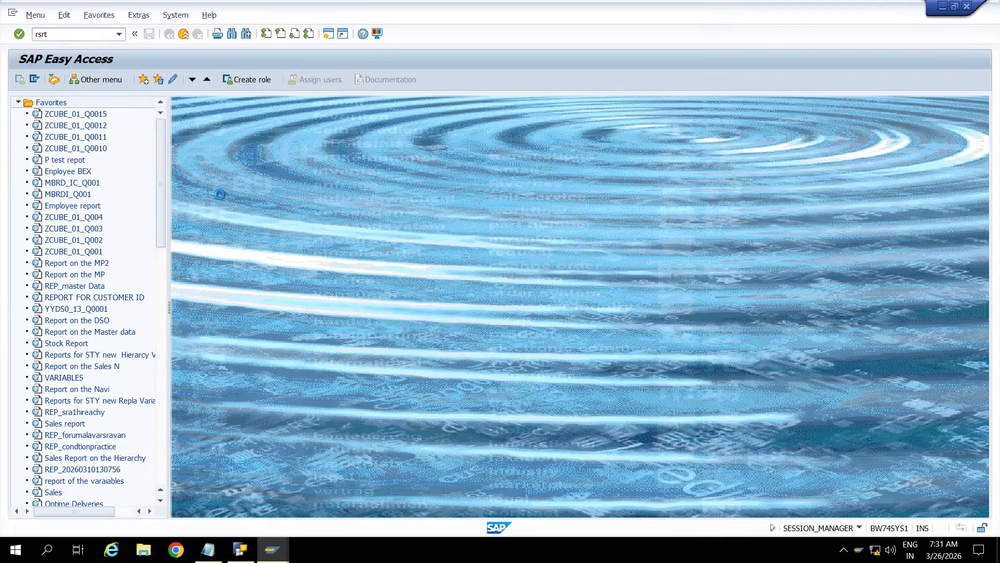
key("Return")
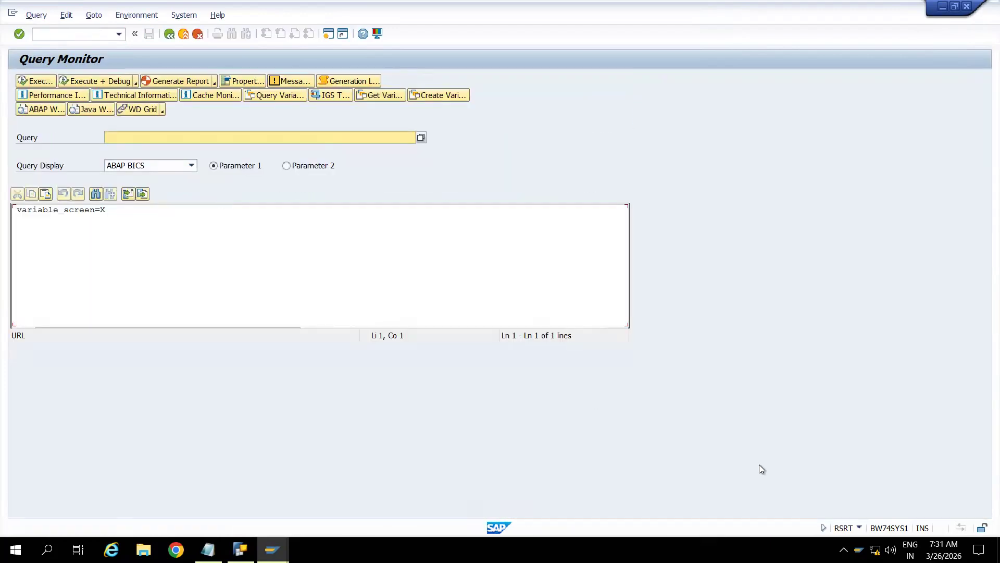
Step: Run ZCUBE_01_Q0015 in RSRT as HTML, showing Amounts totalling 231.000,00 INR, then return to Query Designer
left_click(859, 527)
key("ctrl+v")
left_click(157, 167)
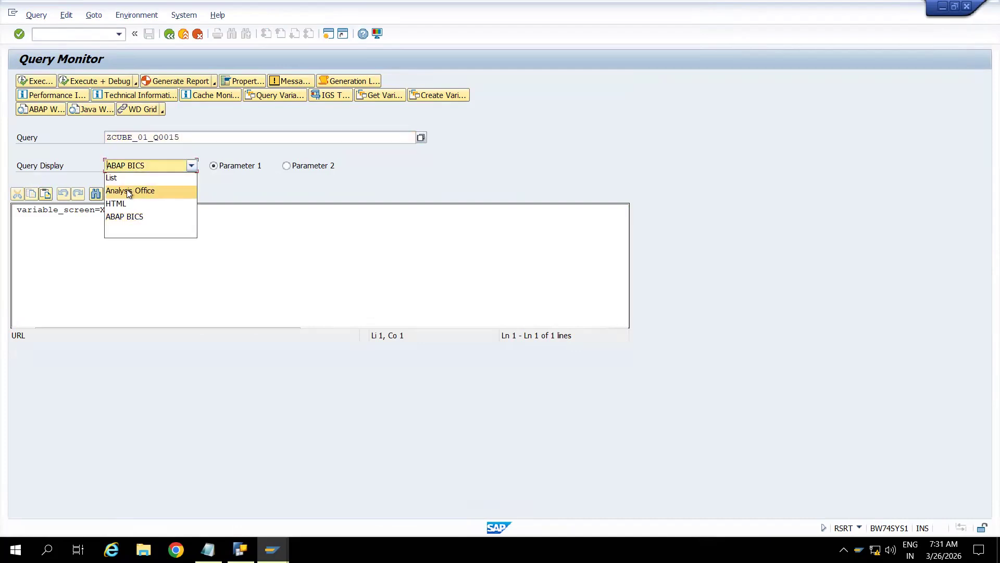
left_click(120, 203)
key("Return")
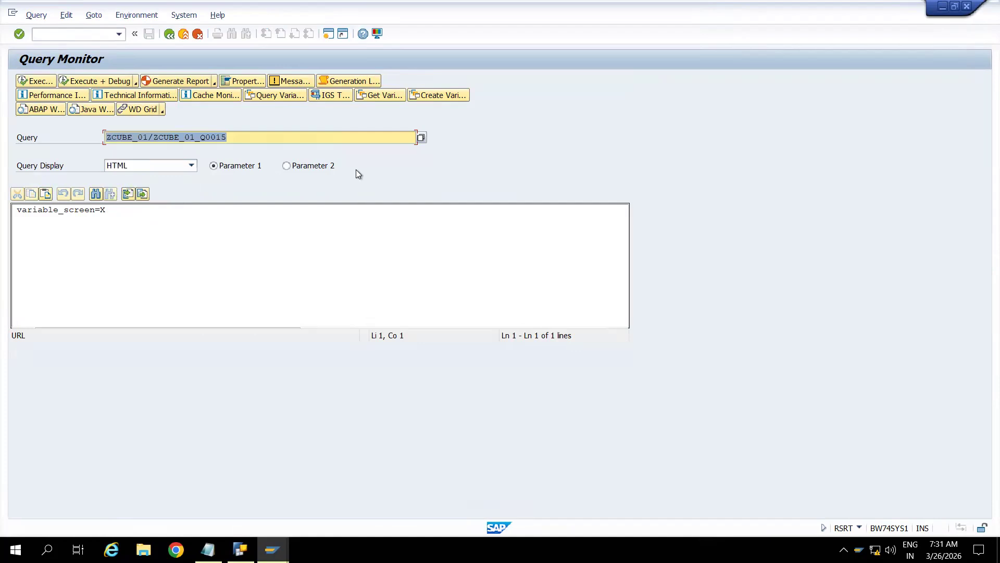
left_click(36, 82)
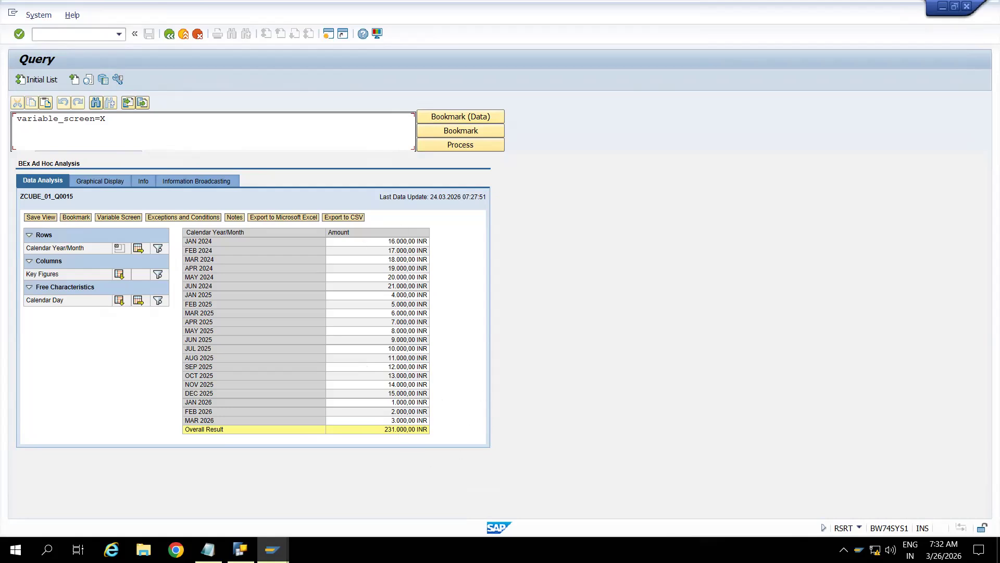
left_click(241, 549)
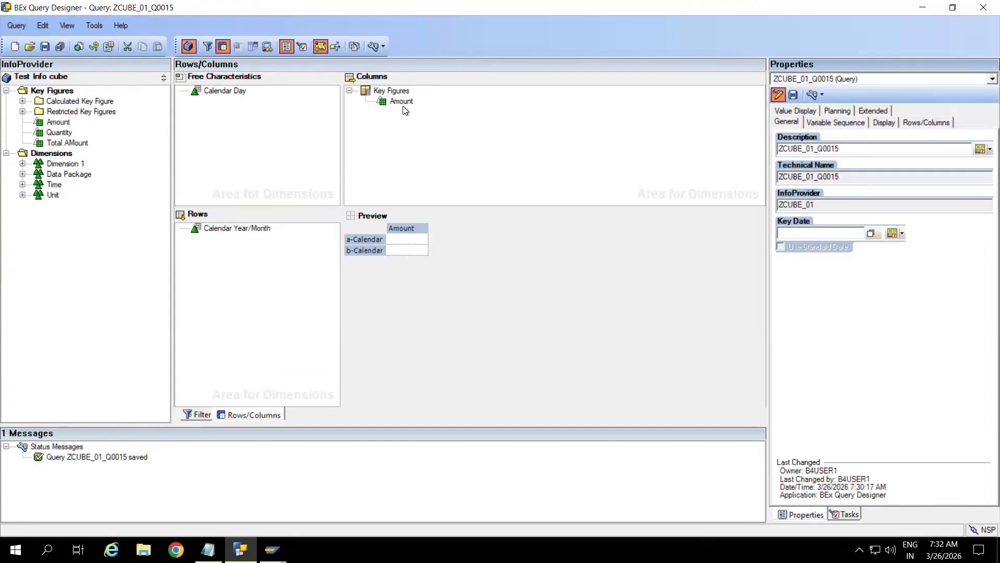
Step: Set the Amount key figure to display 0 decimal places
left_click(404, 110)
left_click(409, 101)
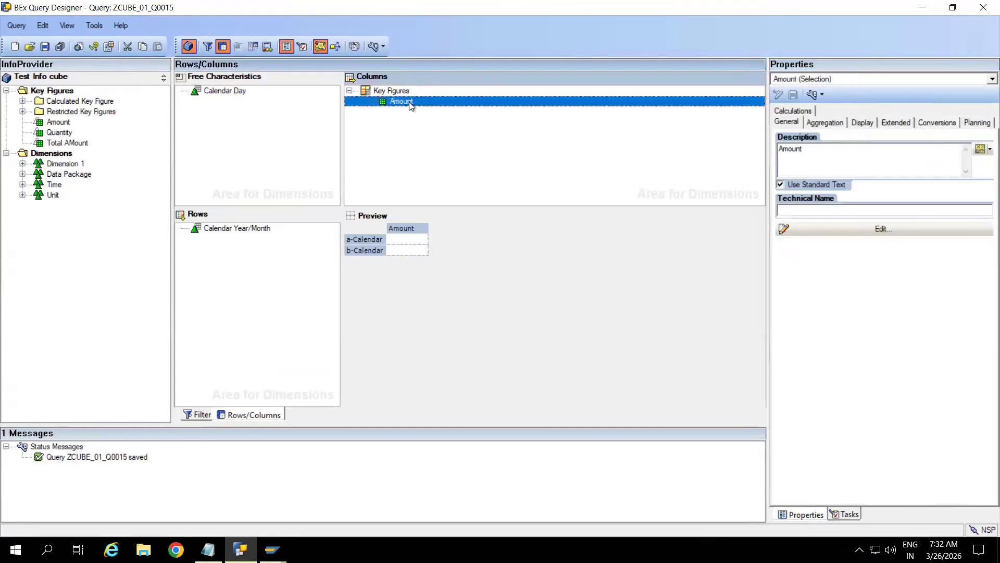
left_click(865, 122)
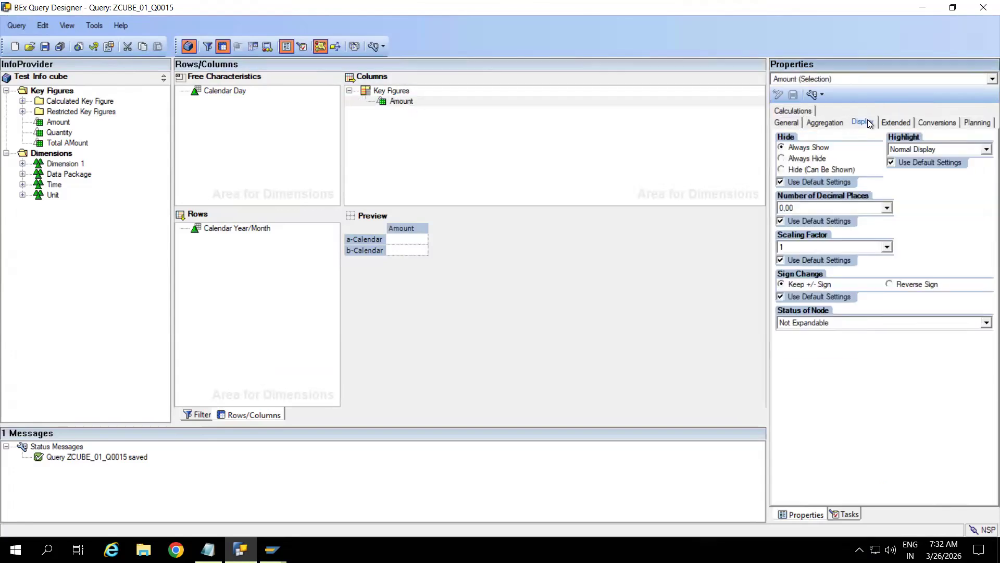
left_click(886, 208)
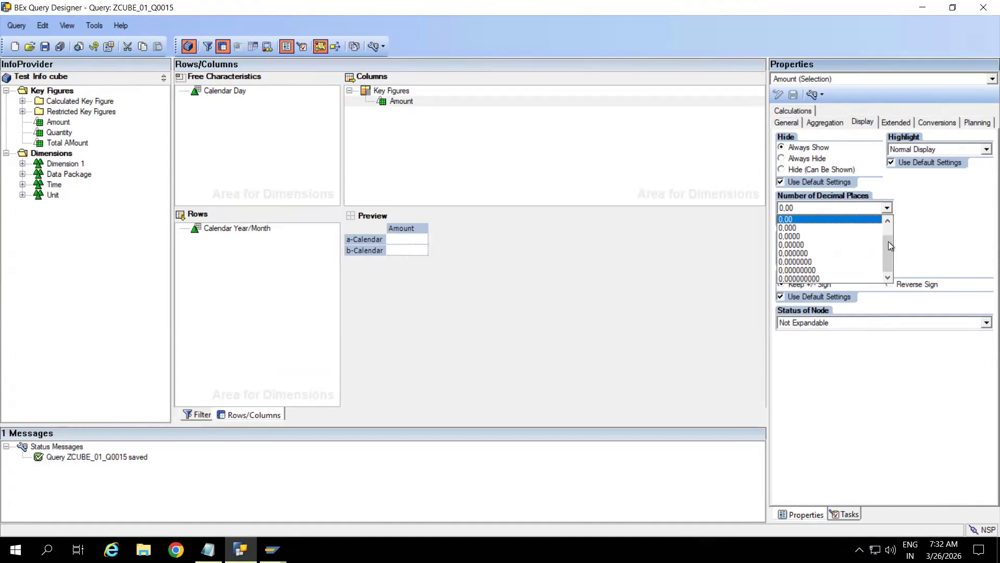
scroll(803, 240, "up", 1)
left_click(788, 221)
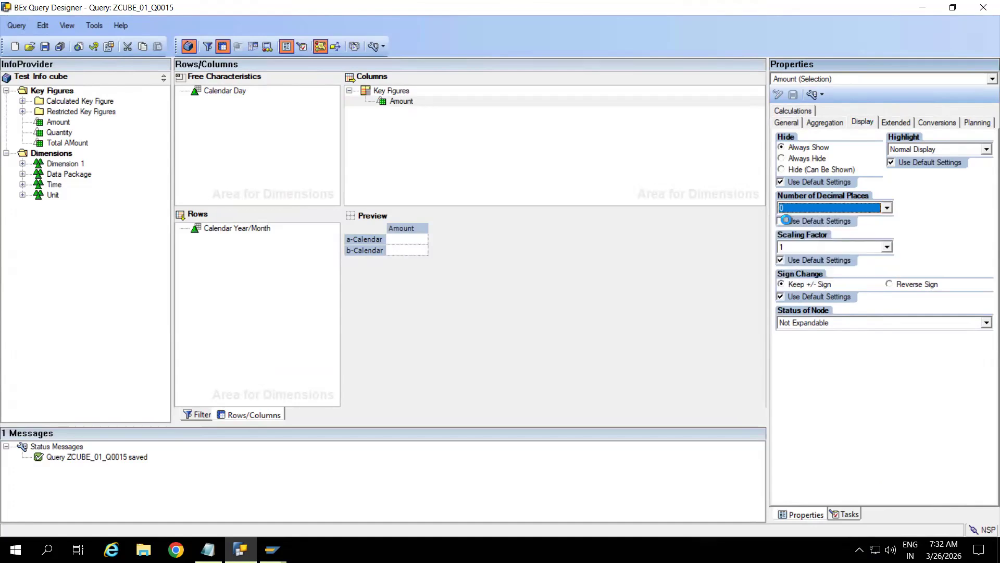
Step: Save the query and bring up the SAP GUI query result window
left_click(45, 46)
mouse_move(273, 549)
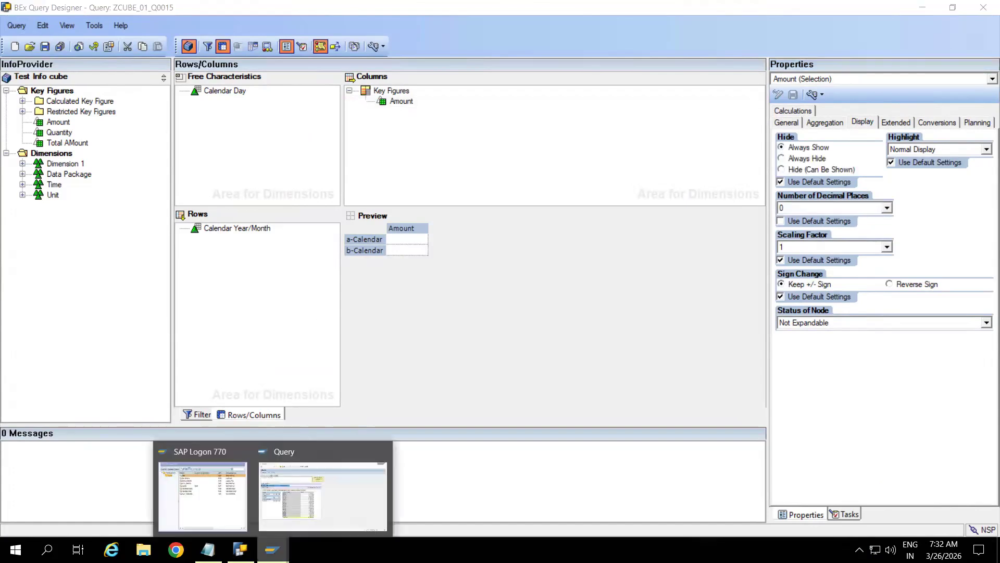
left_click(342, 458)
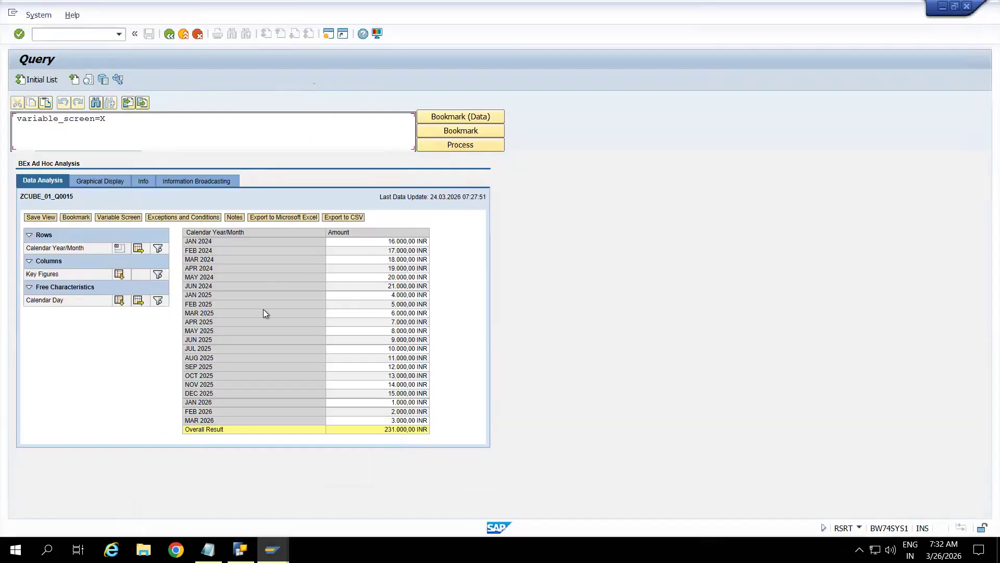
Step: Rerun ZCUBE_01_Q0015 in RSRT to see whole-number amounts totalling 231.000 INR
left_click(171, 36)
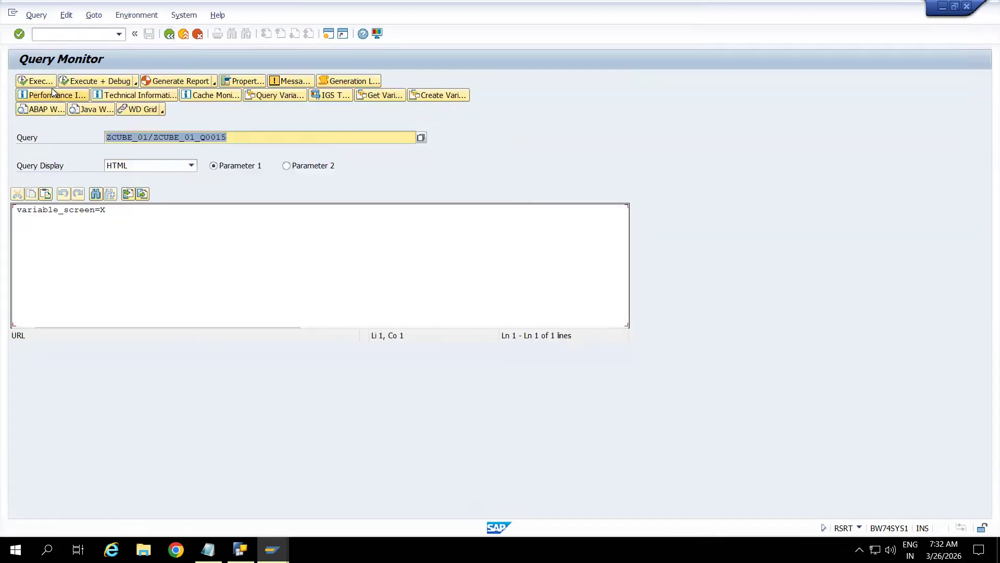
left_click(43, 80)
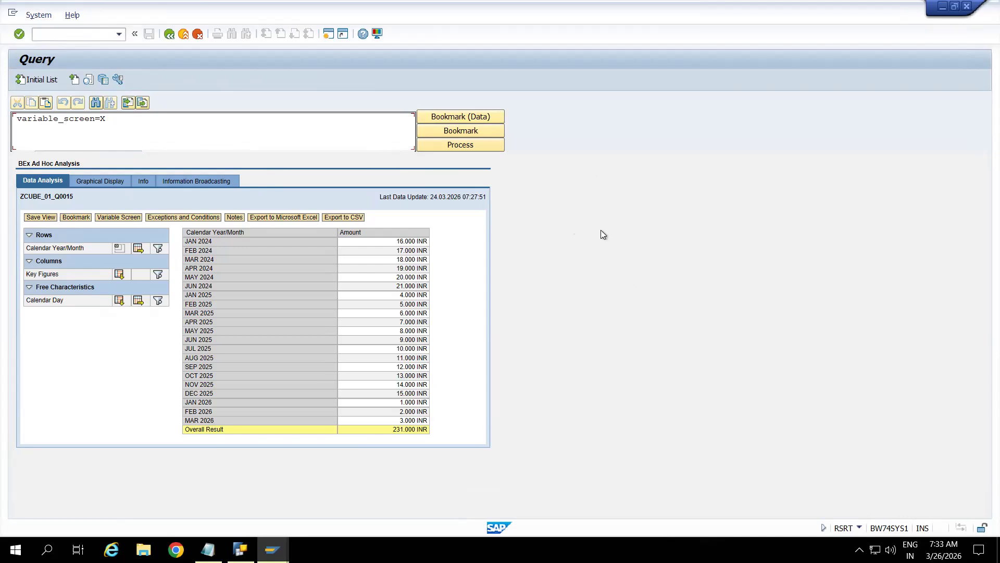
left_click(240, 549)
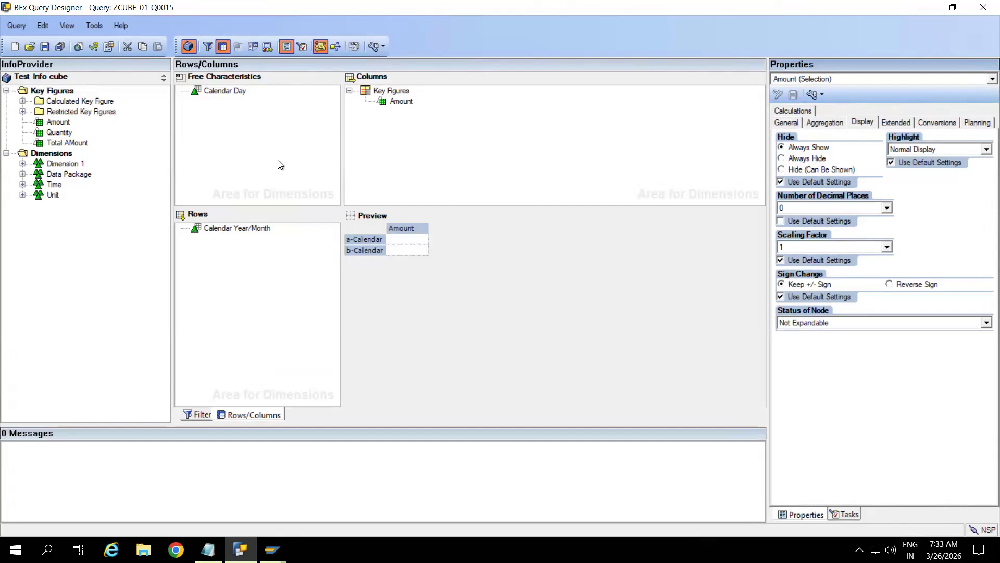
left_click(208, 549)
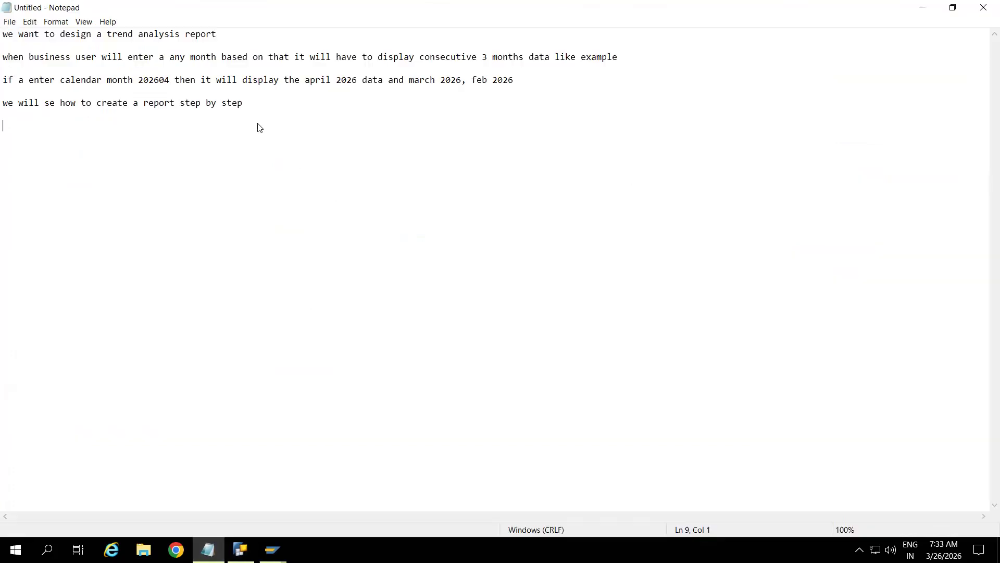
Step: Add a 'Variables * Processing Types' heading listing characteristic value, text, formula, hierarchy and hierarchy node variables
left_click(251, 105)
key("Down")
key("Down")
key("Return")
type("Variables * Processing Types")
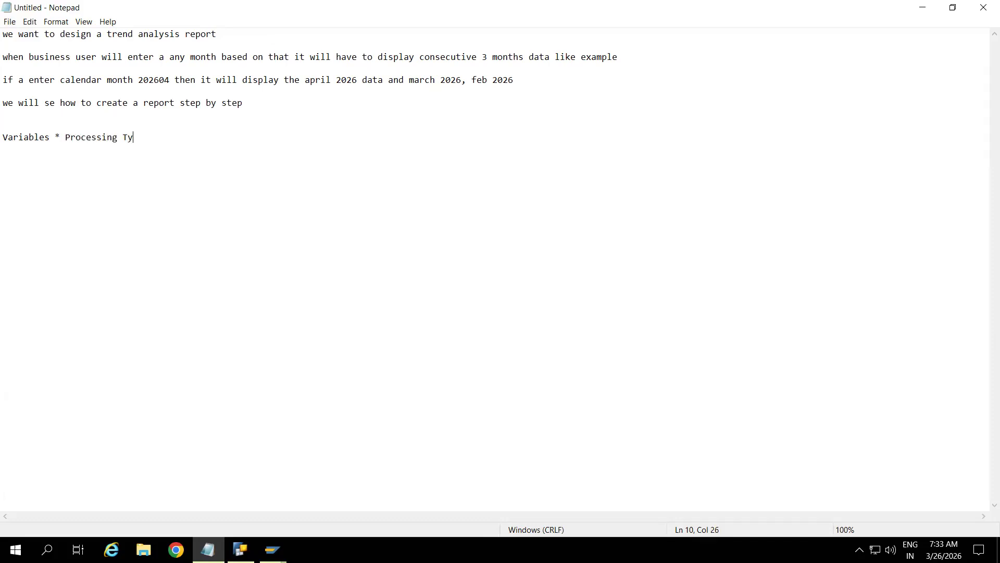
key("Return")
key("Return")
type("Characteristic value variable")
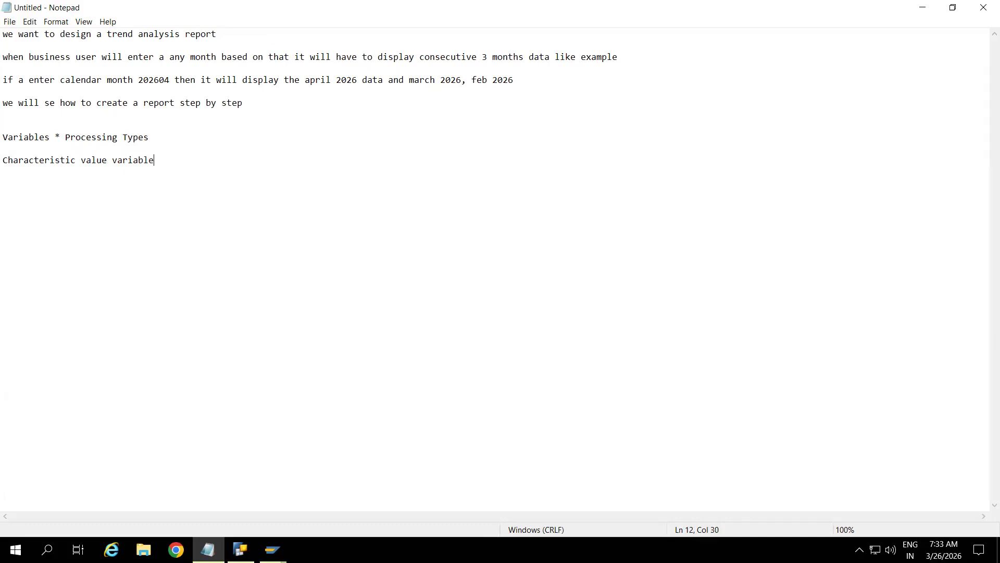
key("Return")
type("Text")
type(" varaible  ")
type("formula var")
type("iable")
key("Return")
key("Return")
key("Return")
type("Hierarch")
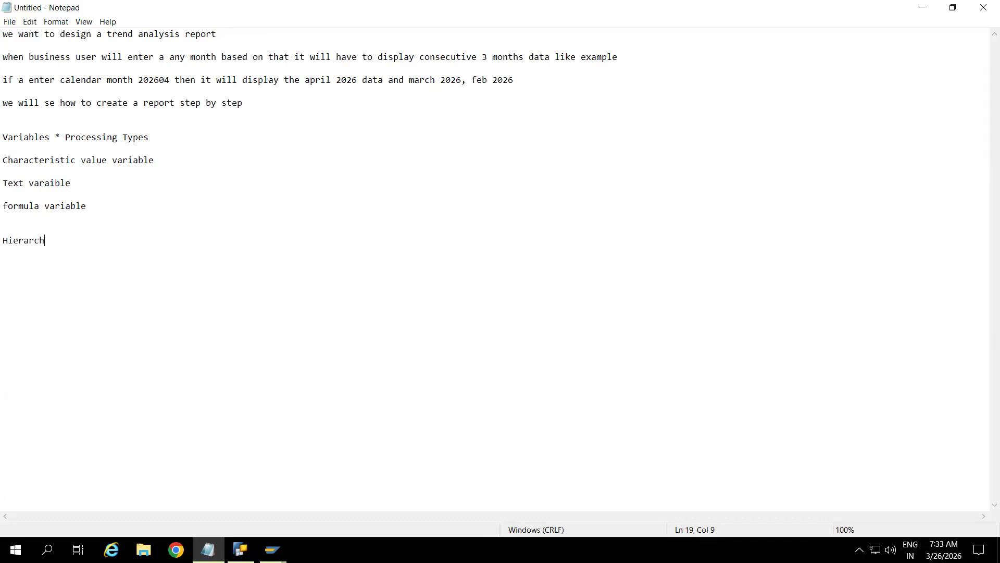
type("y variable")
key("Return")
key("Return")
type("hoerarchy node va")
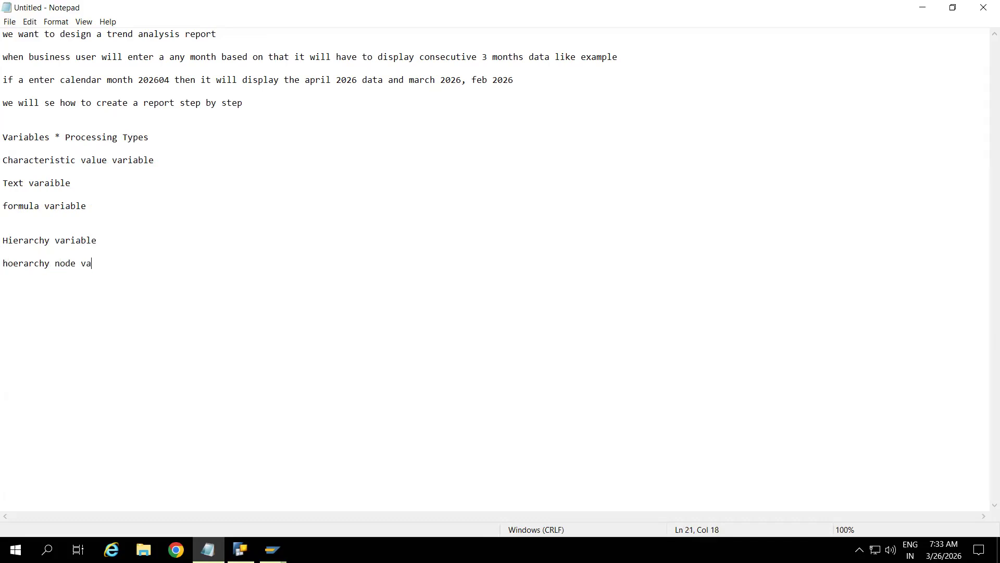
type("riable")
Step: Start a 'Processing type:' line below the variable types
key("Return")
type("Process t")
key("BackSpace")
key("BackSpace")
key("BackSpace")
type("sing t")
type("ypez")
key("BackSpace")
type(":")
Step: Enter Manual Input/Default value, replacement path, customer exit, sap exit and authorization on separate lines
type("Man")
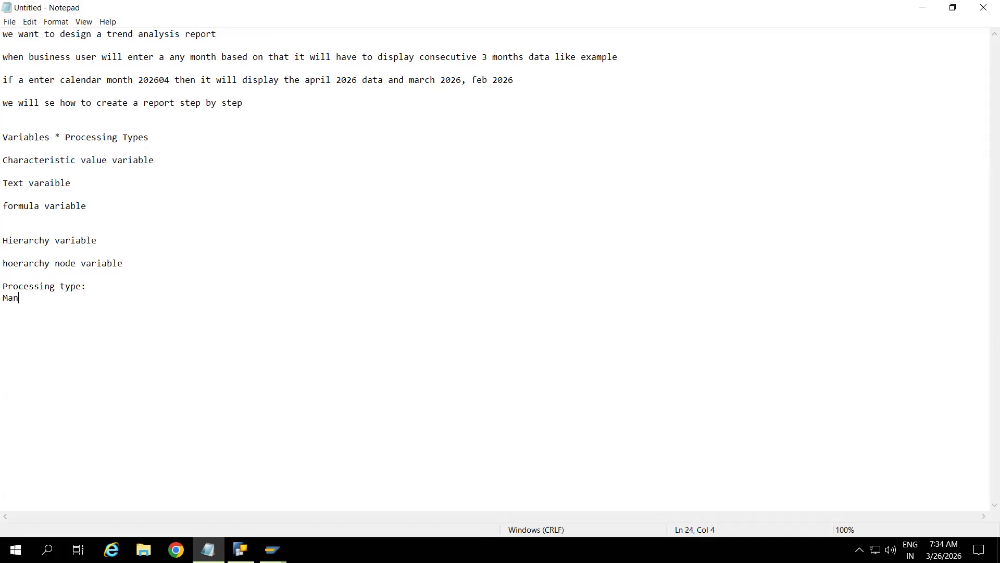
type("ual Input/Default value")
key("Return")
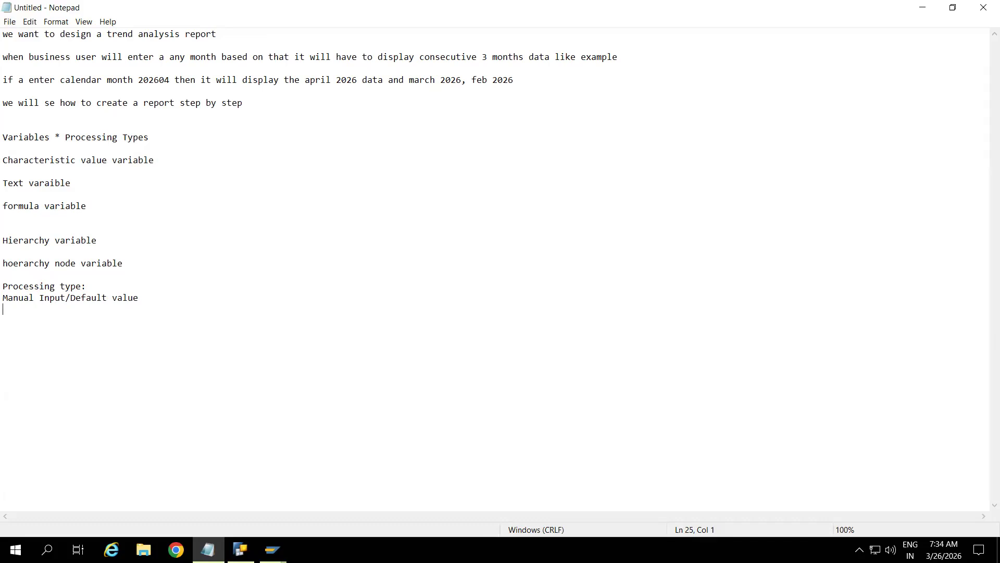
type("replacement")
type(" path")
type("customer ")
type("exit ")
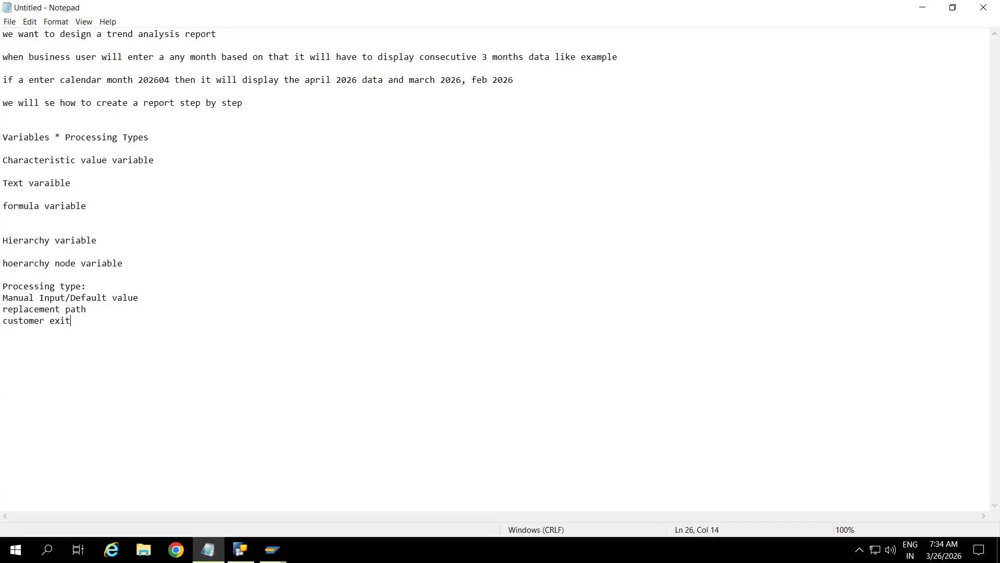
type("sap exit")
key("Return")
type("authorization")
key("Return")
key("Return")
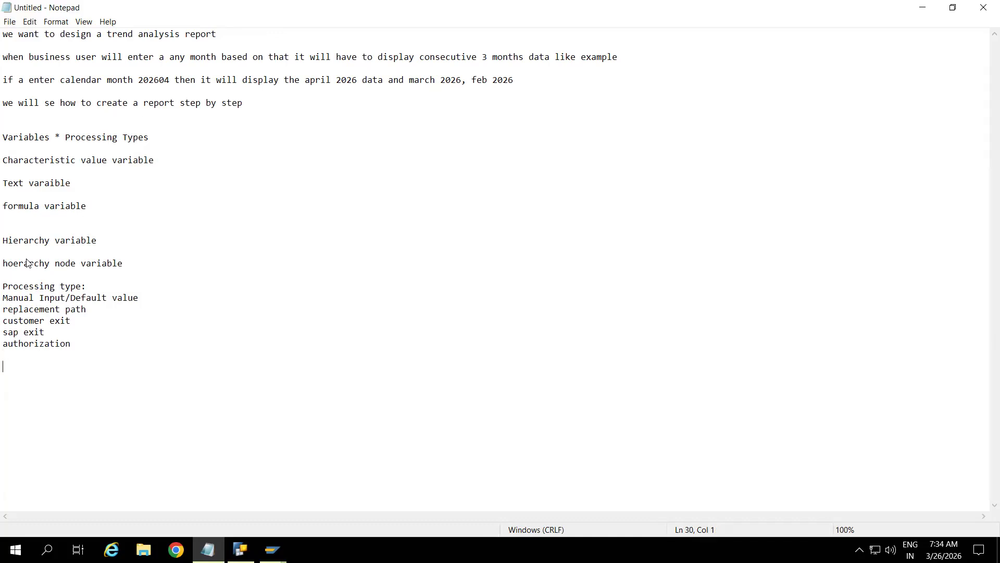
left_click_drag(7, 165, 128, 173)
left_click_drag(156, 302, 1, 303)
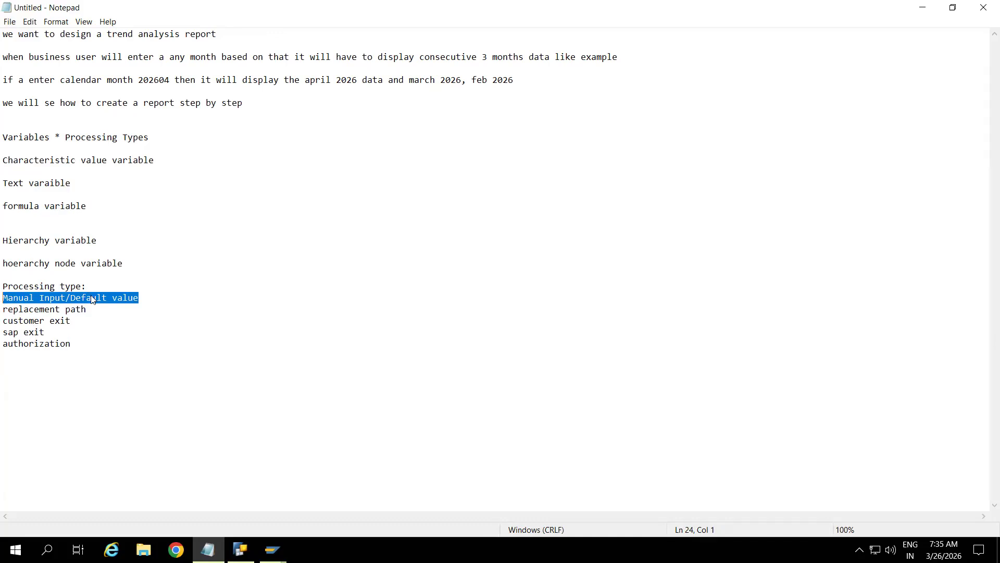
Step: Correct 'hoerarchy' to 'hierarchy' and remove the blank line below formula variable
left_click(101, 197)
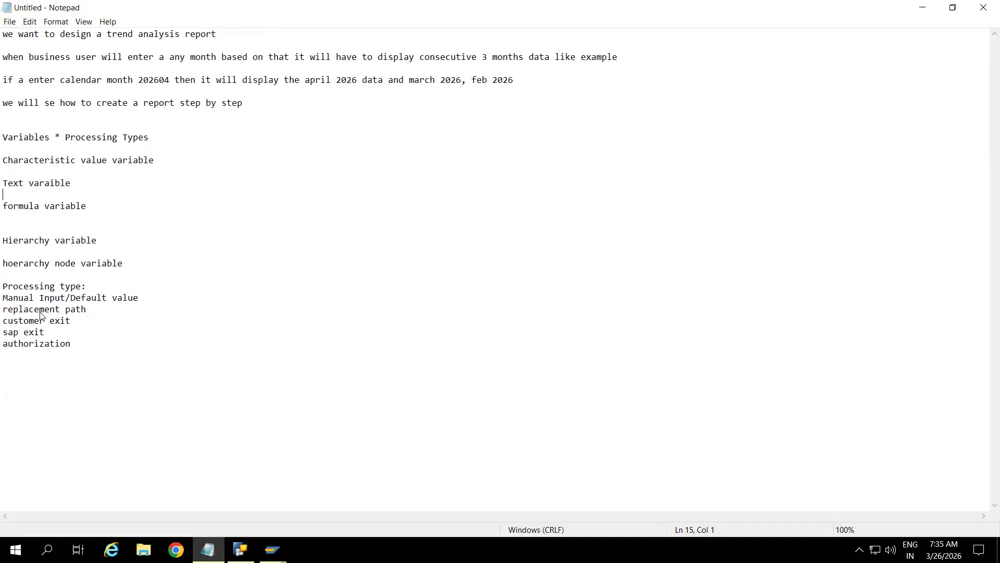
left_click(99, 290)
key("BackSpace")
type("i")
left_click(131, 269)
left_click(108, 207)
key("Delete")
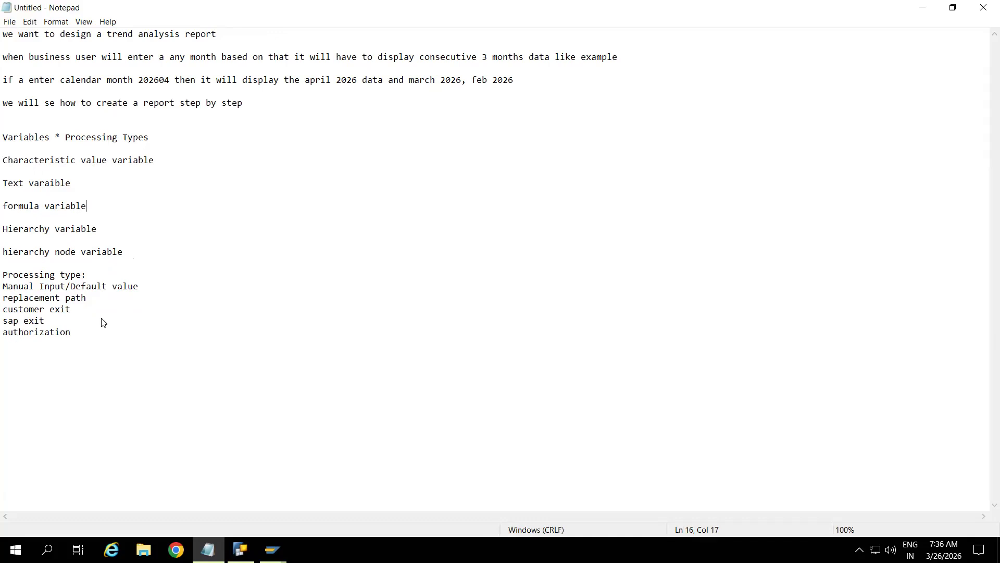
Step: Review the sap exit and authorization lines, then return to BEx Query Designer
left_click(112, 337)
left_click(49, 326)
left_click_drag(49, 326, 2, 326)
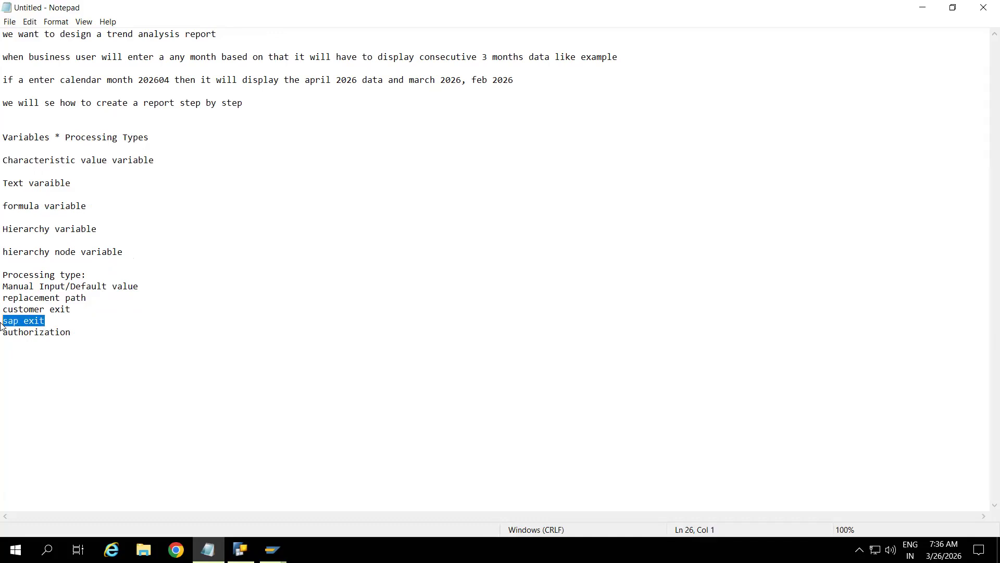
left_click(65, 324)
left_click(1, 325, "shift")
left_click(86, 339)
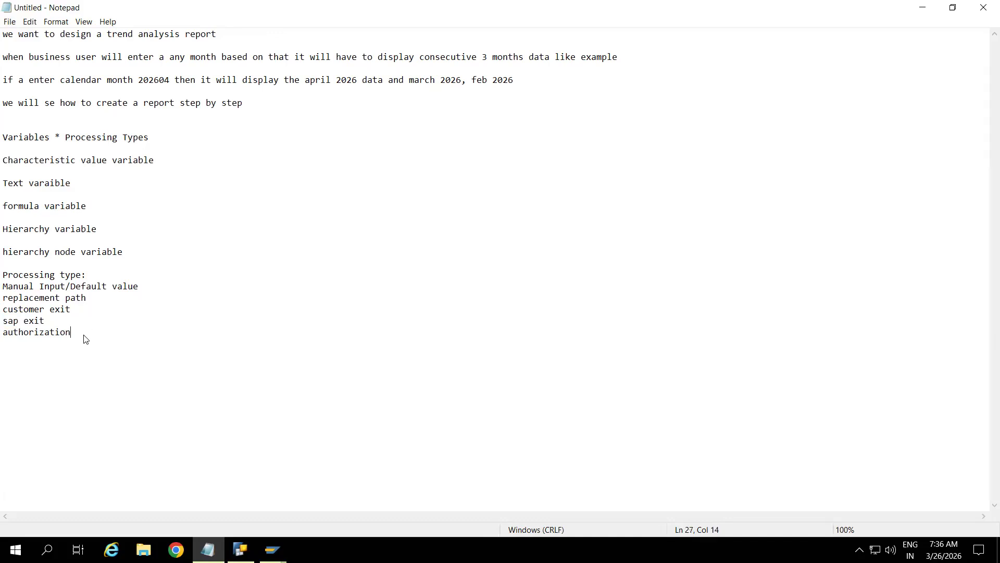
left_click(1, 340, "shift")
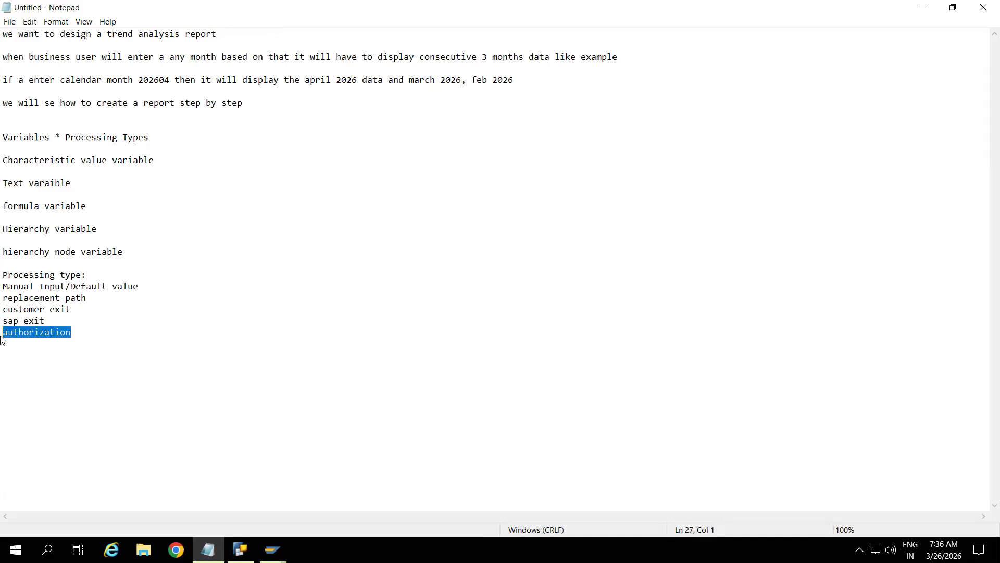
left_click(95, 338)
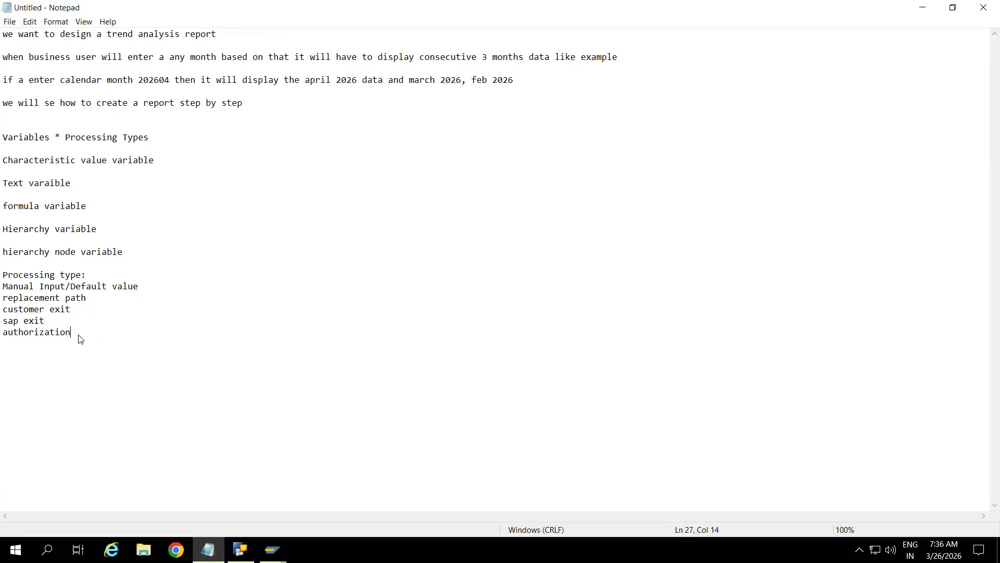
left_click_drag(51, 337, 4, 339)
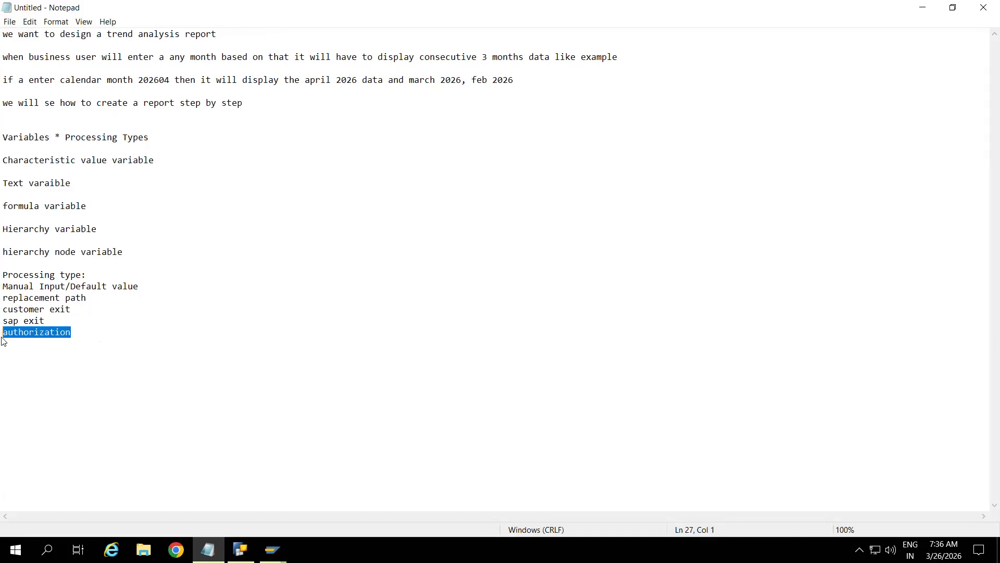
left_click(94, 336)
left_click_drag(94, 336, 6, 334)
left_click(85, 336)
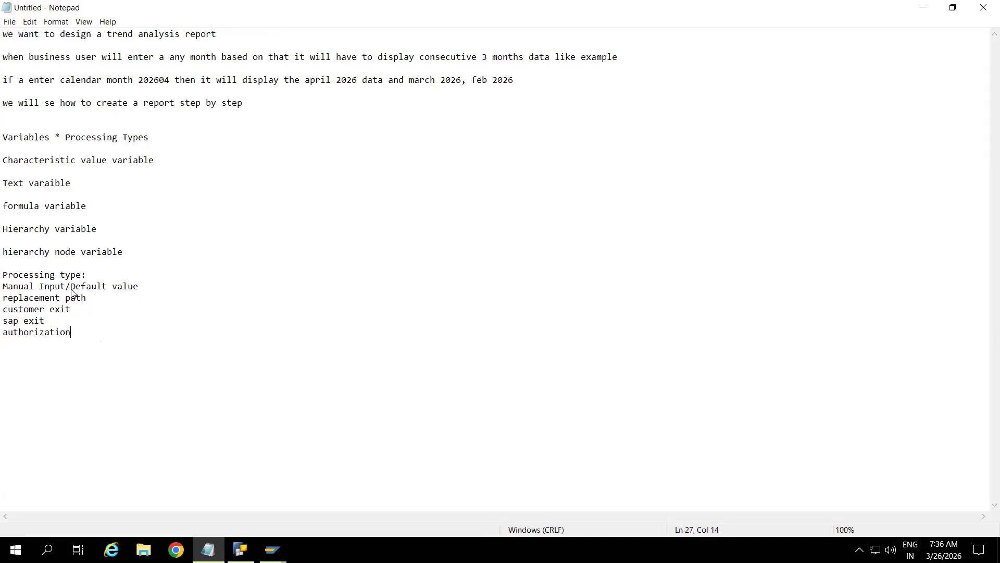
left_click(160, 292)
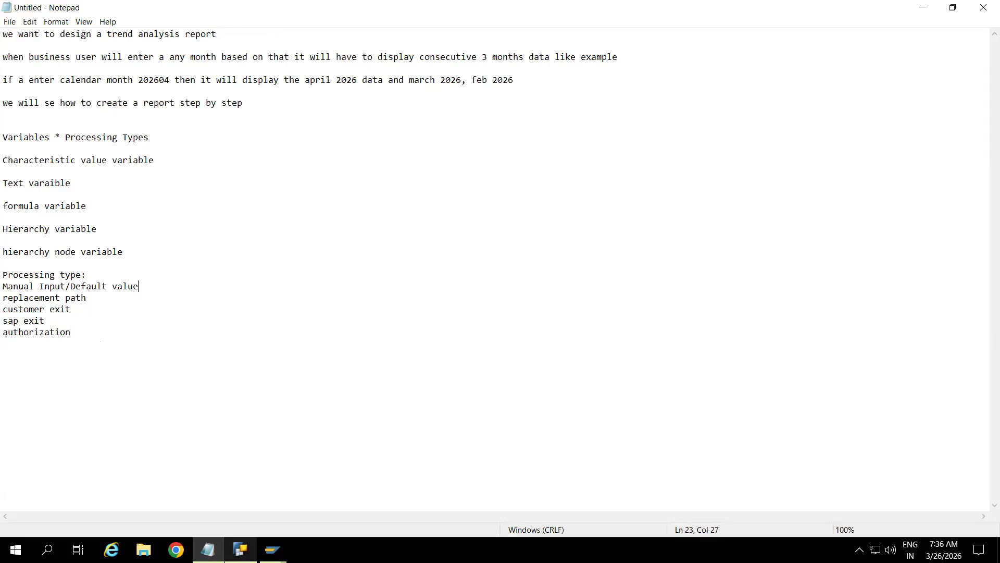
left_click(240, 550)
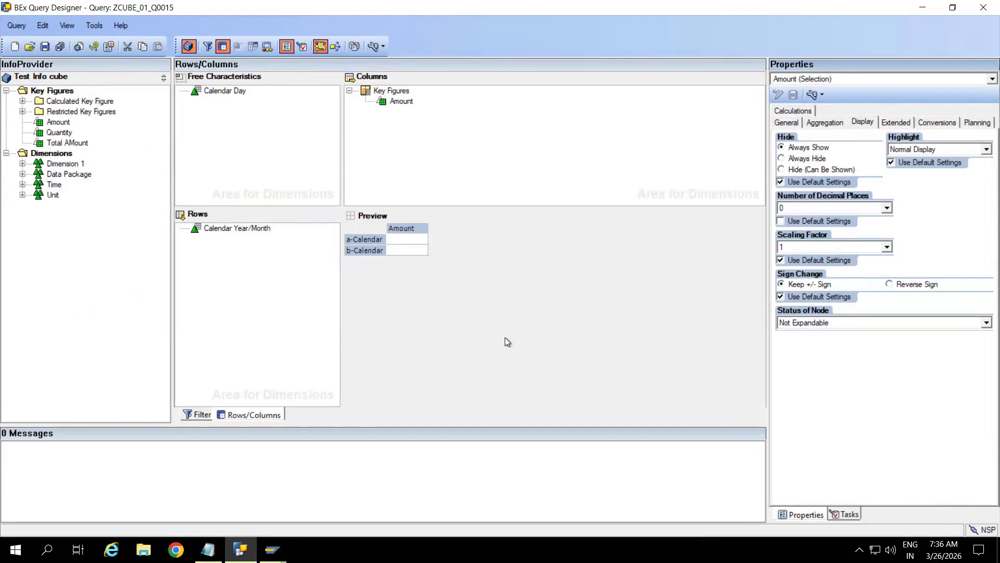
Step: Move Calendar Year/Month from Default Values into the filter's Characteristic Restrictions and choose Restrict
left_click(202, 414)
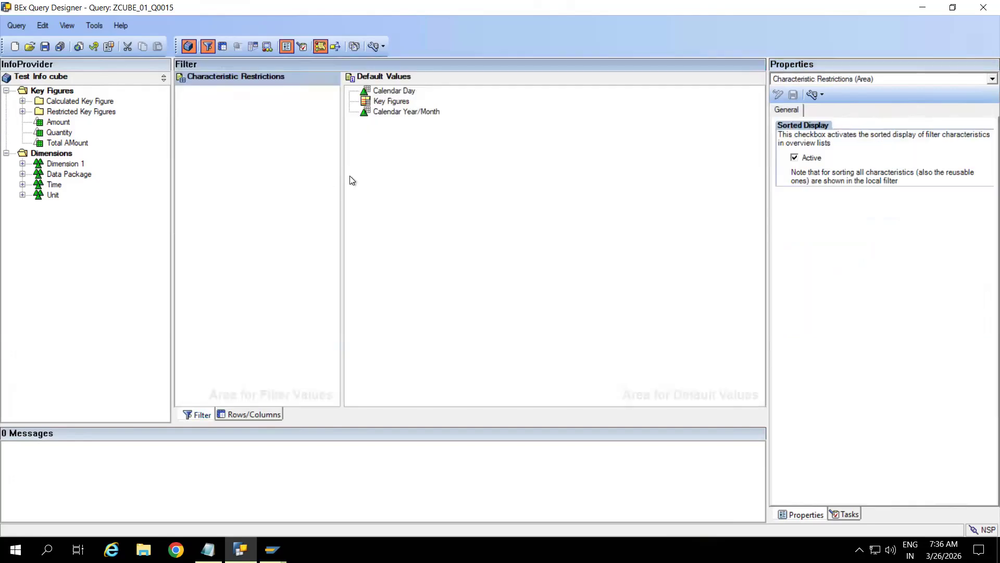
left_click(421, 175)
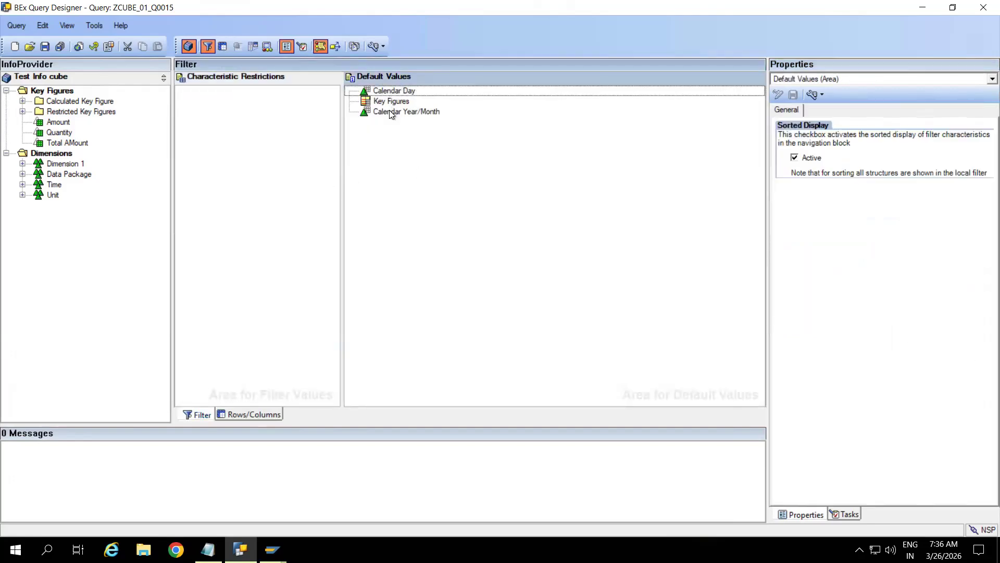
left_click(390, 111)
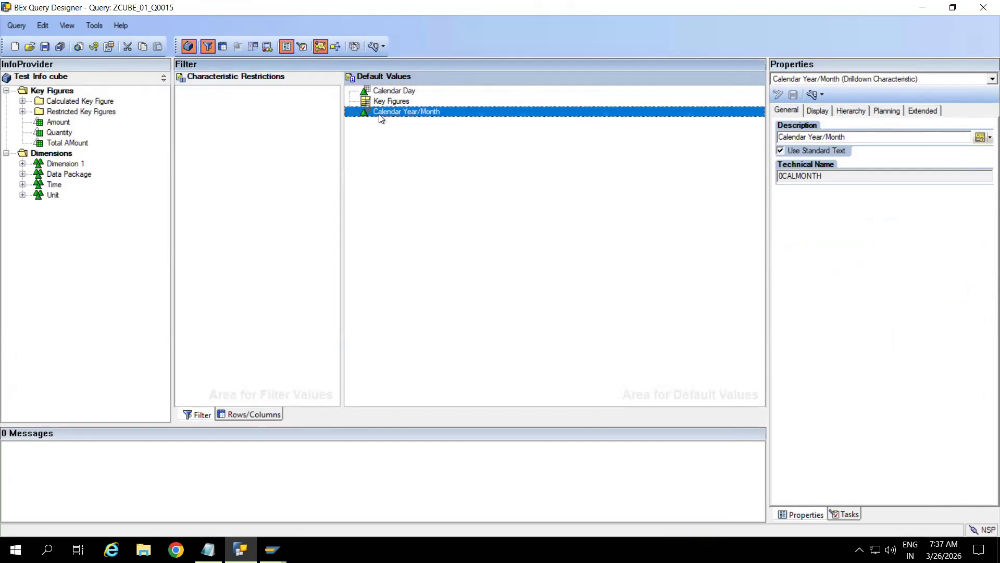
left_click_drag(387, 119, 220, 92)
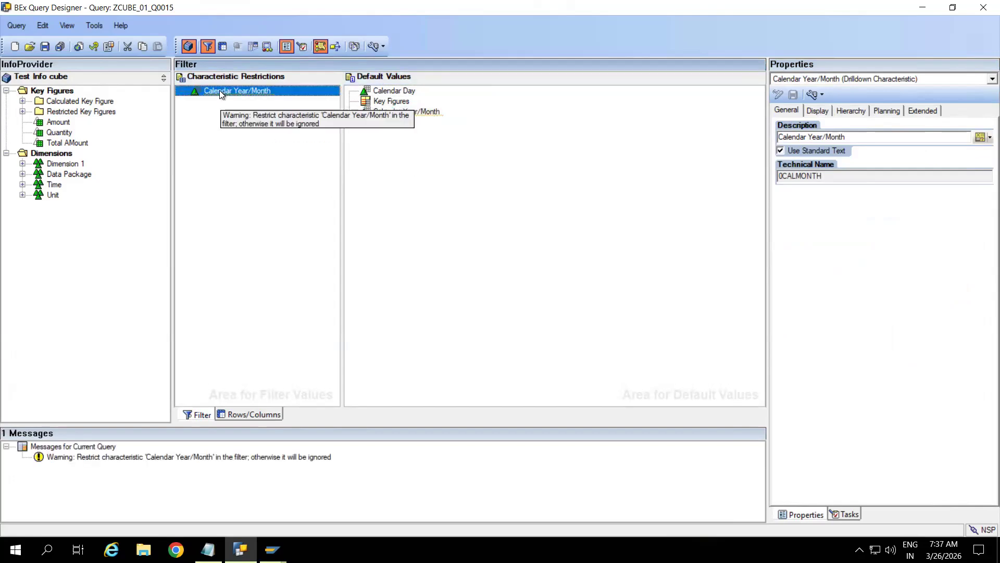
right_click(220, 94)
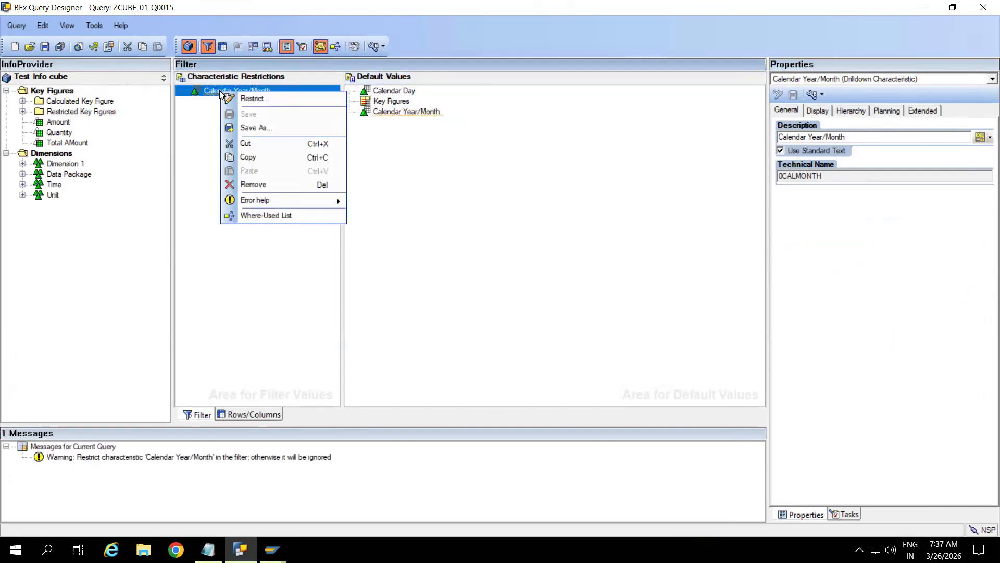
left_click(252, 99)
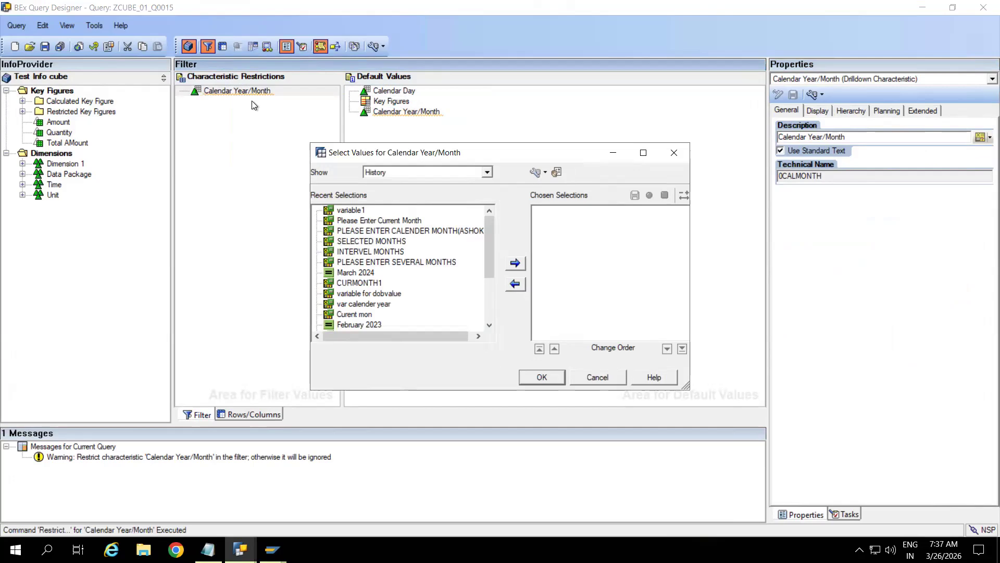
Step: Switch the Calendar Year/Month value dialog from recent history to showing Variables
left_click(488, 172)
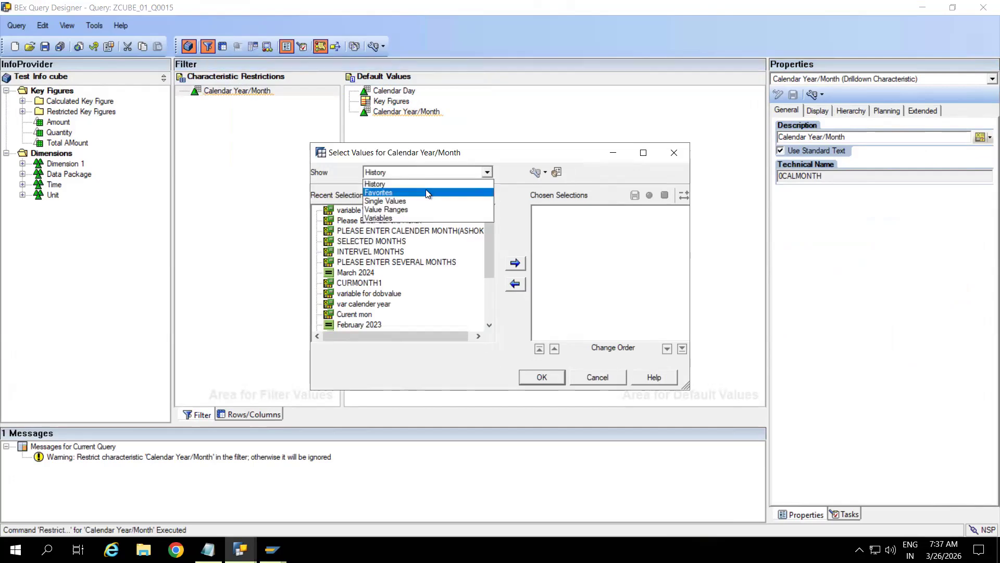
left_click(329, 172)
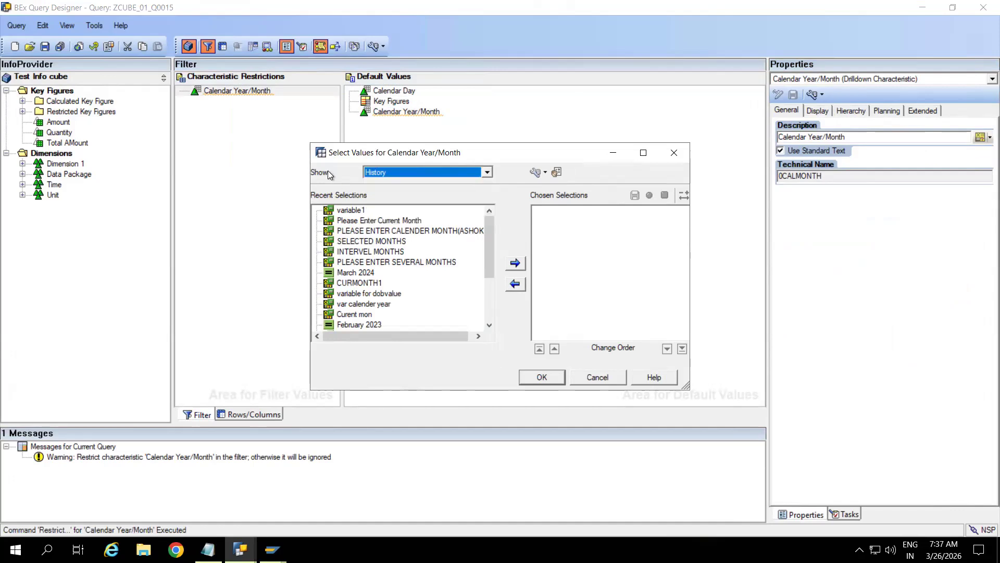
left_click_drag(385, 155, 289, 132)
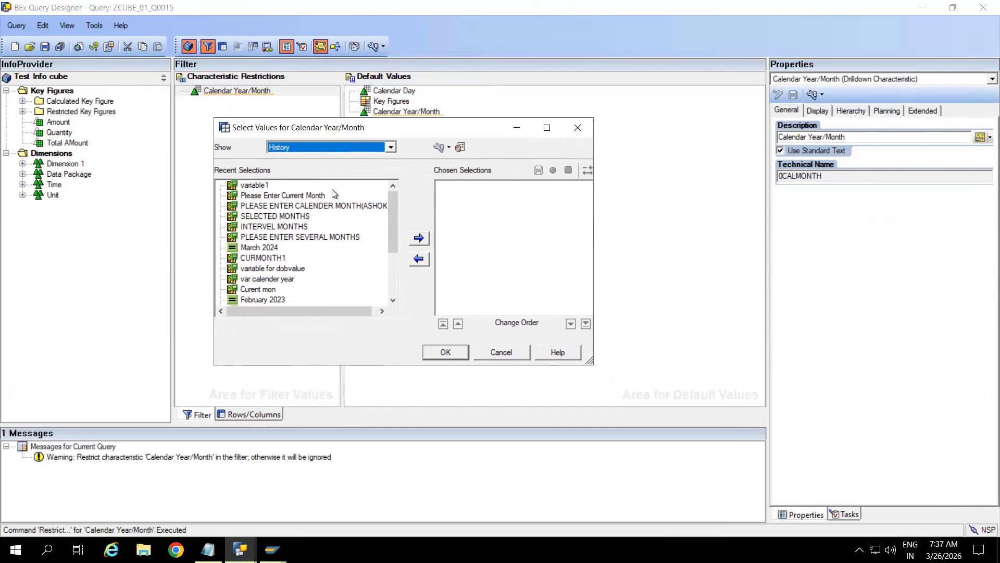
left_click(390, 148)
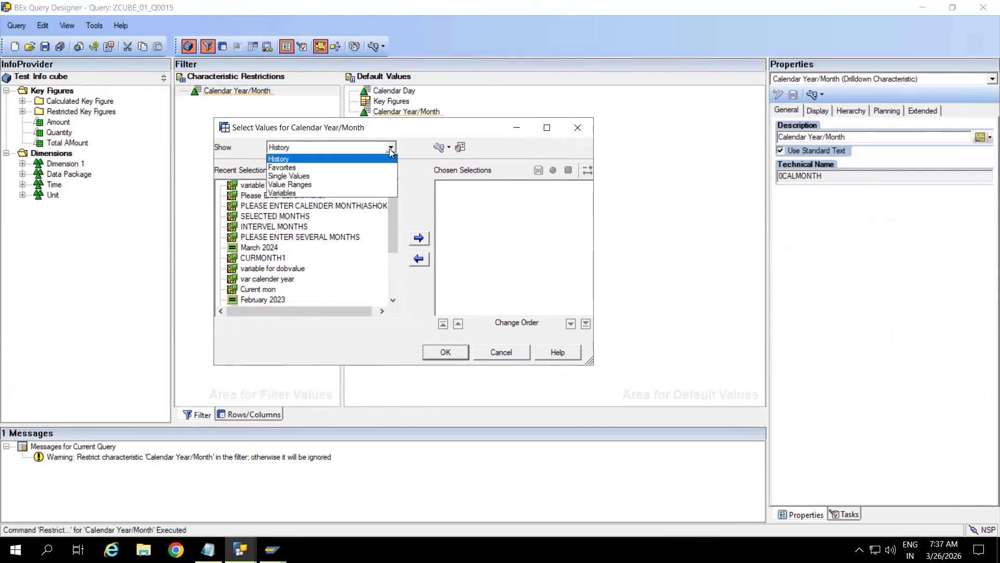
left_click(298, 193)
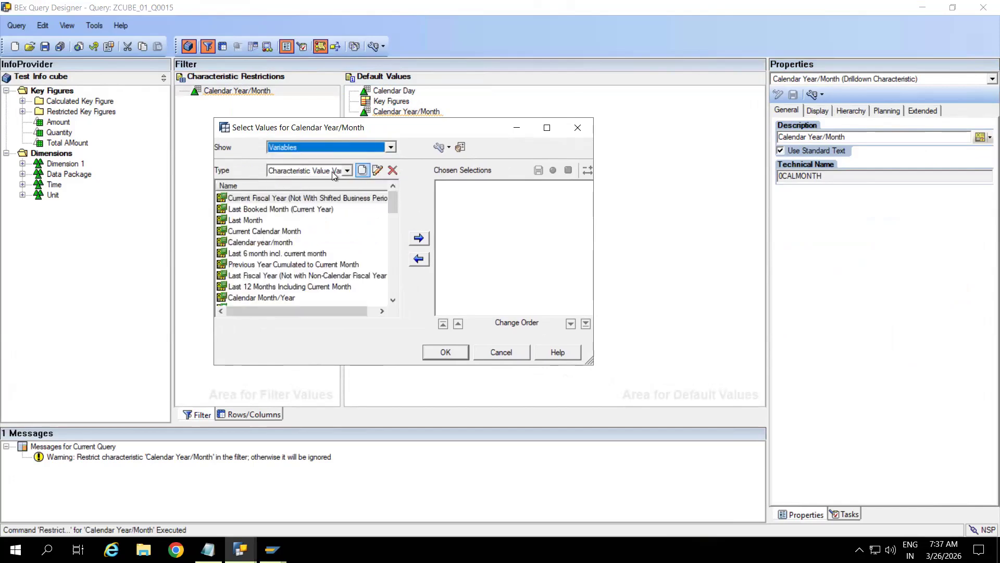
left_click(347, 171)
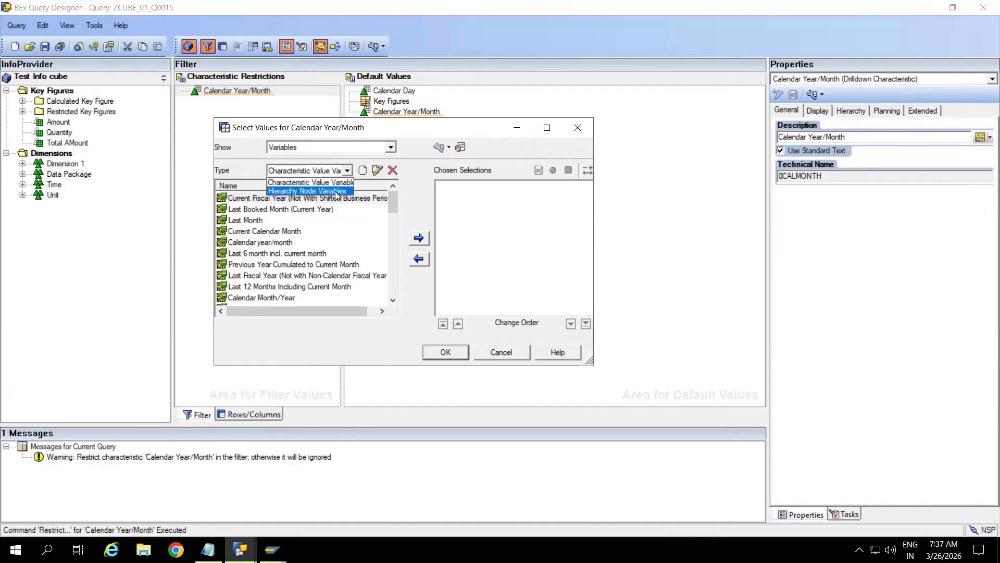
left_click(240, 151)
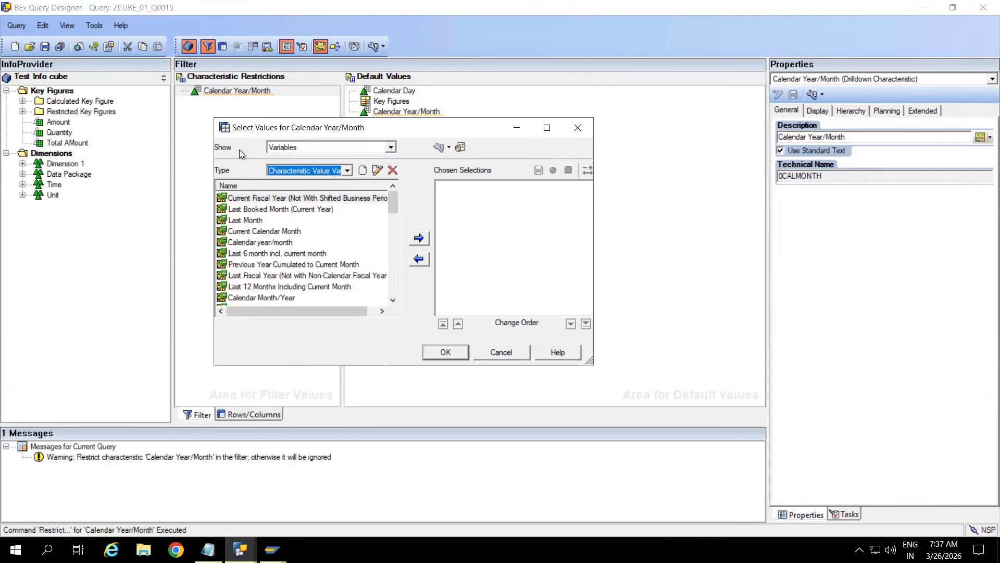
left_click(347, 171)
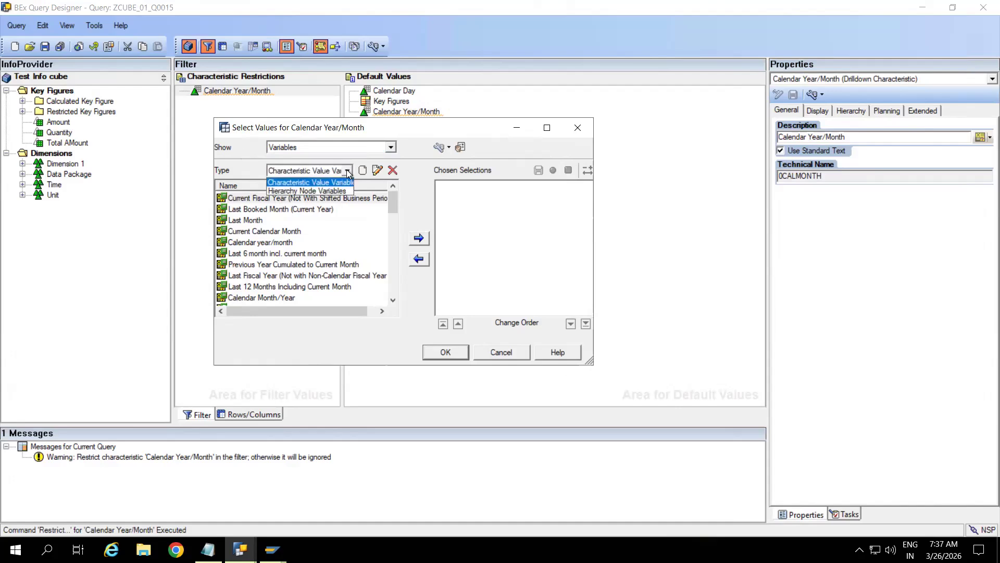
left_click(246, 168)
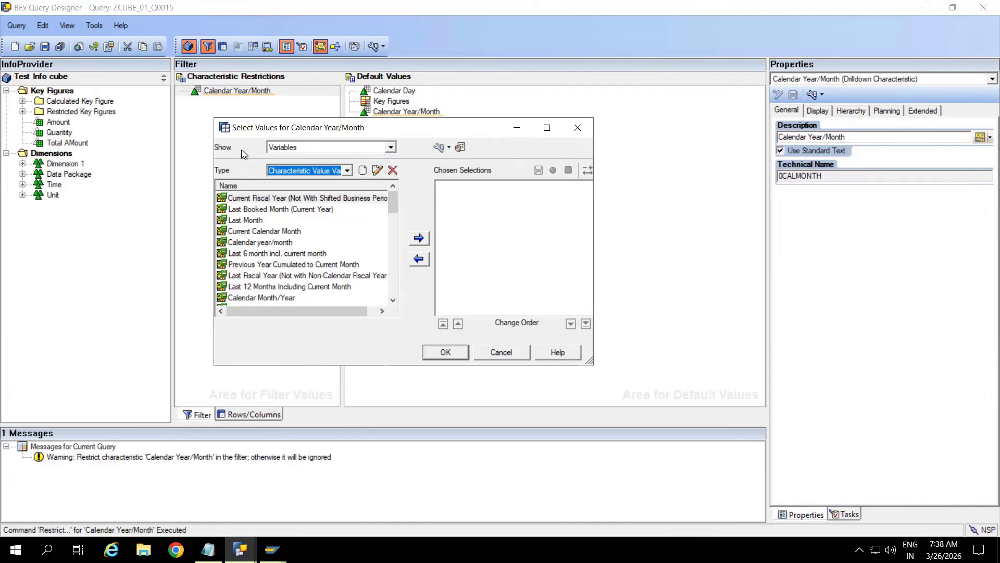
left_click(346, 171)
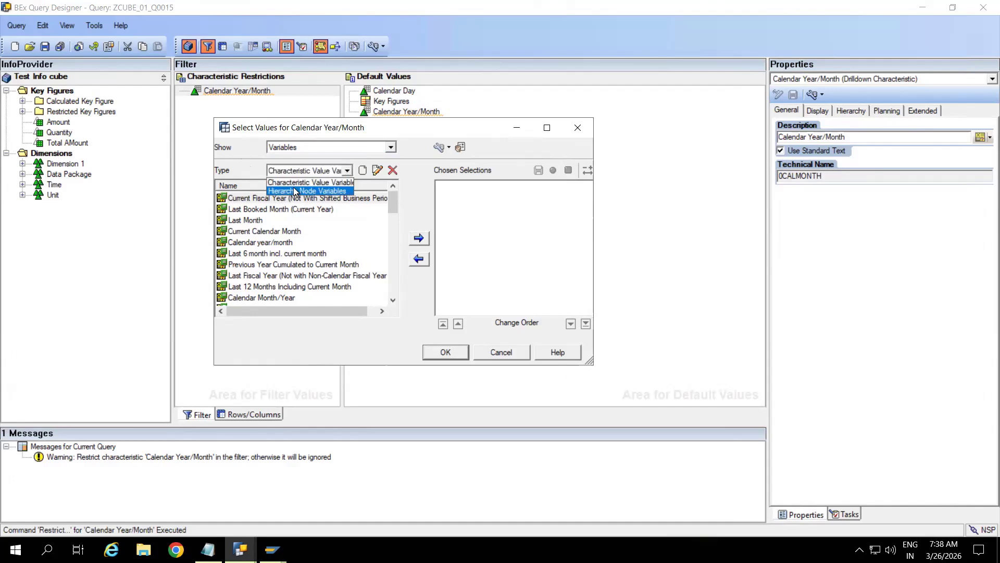
left_click(340, 182)
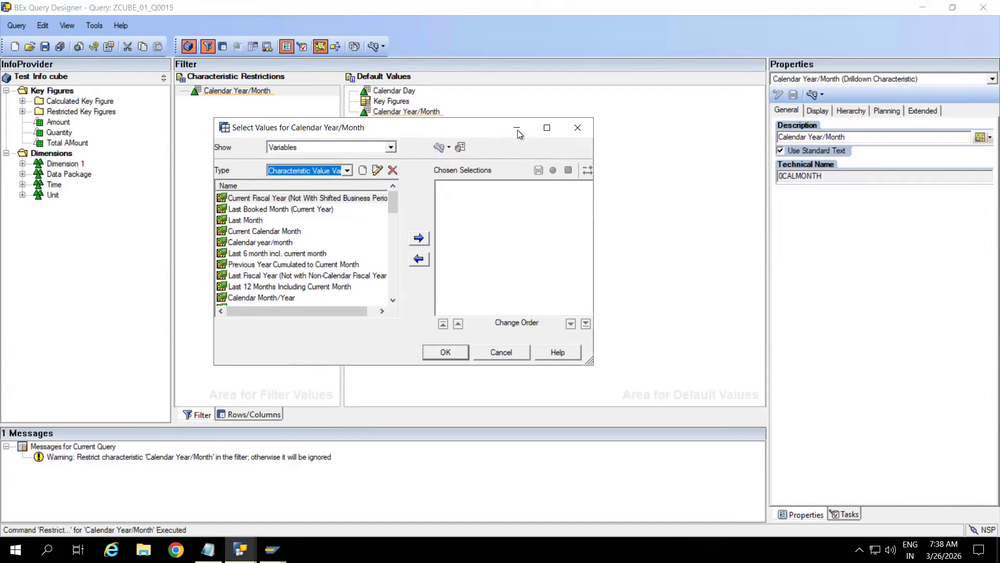
Step: Browse existing variables by key and text, then create a new Calendar Year/Month variable
left_click(449, 149)
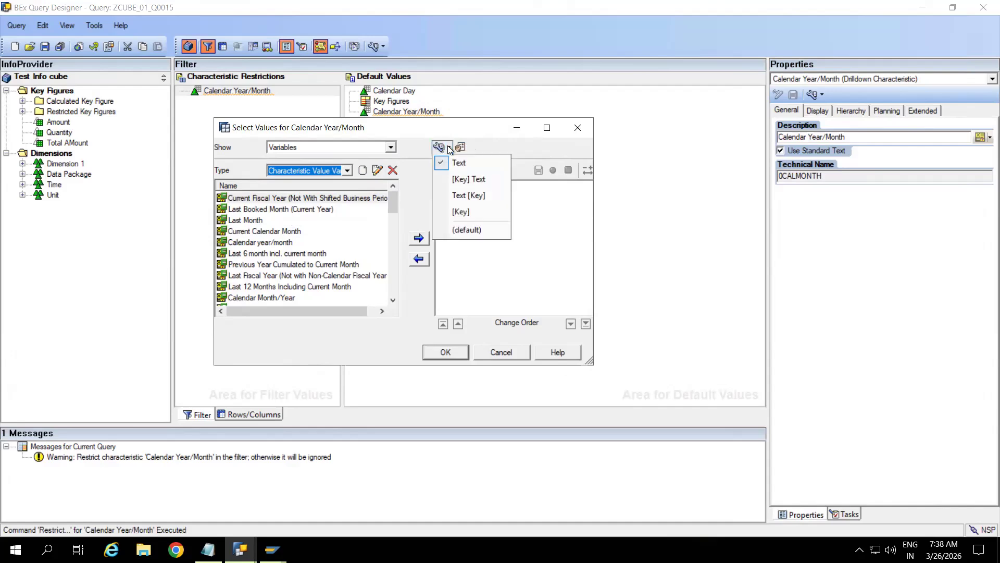
left_click(460, 210)
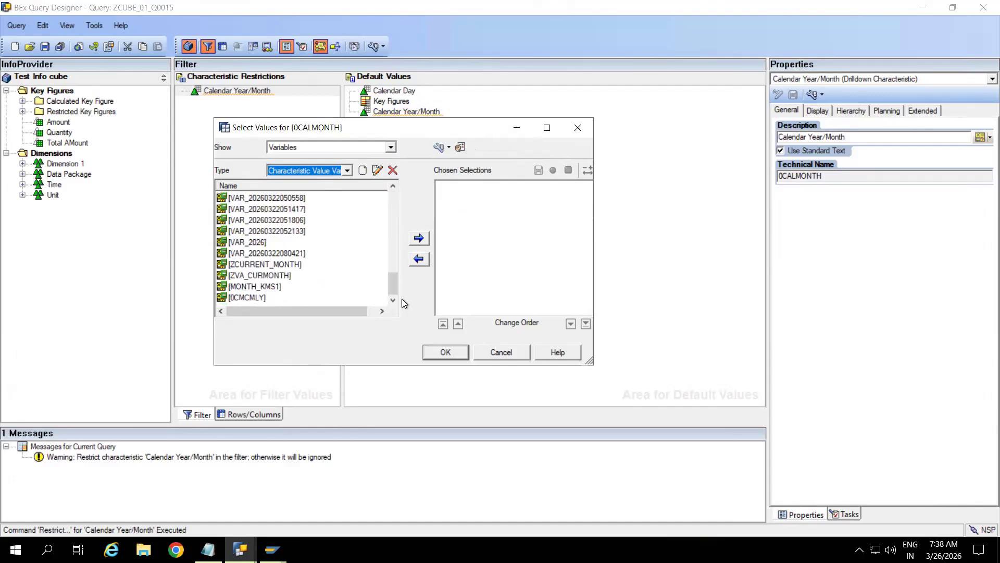
left_click(262, 256)
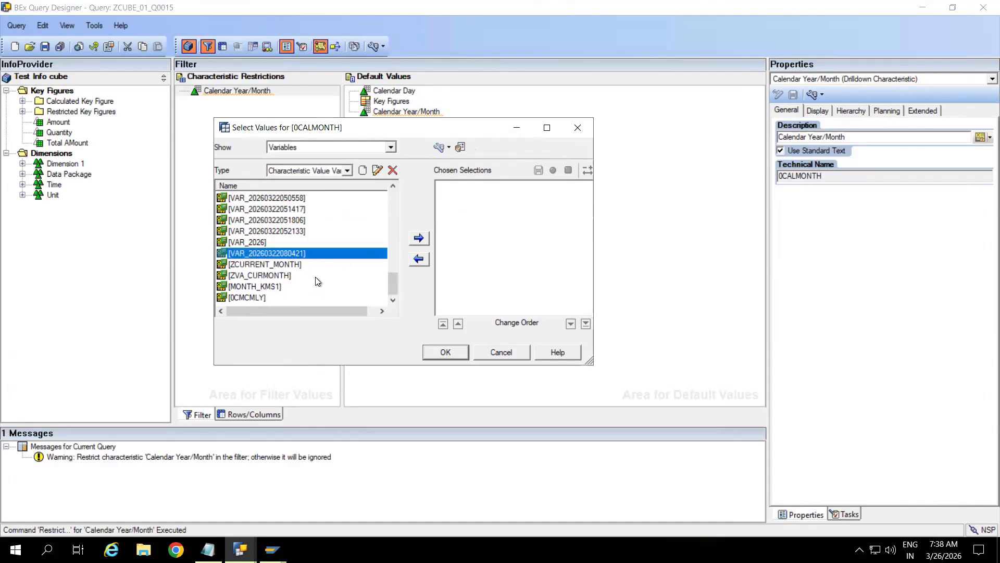
left_click(270, 277)
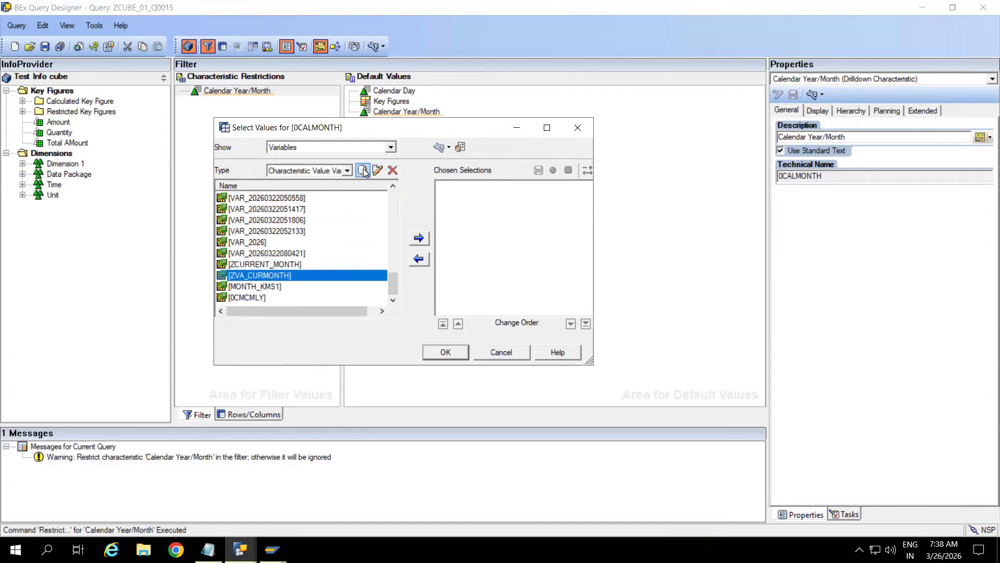
left_click(449, 148)
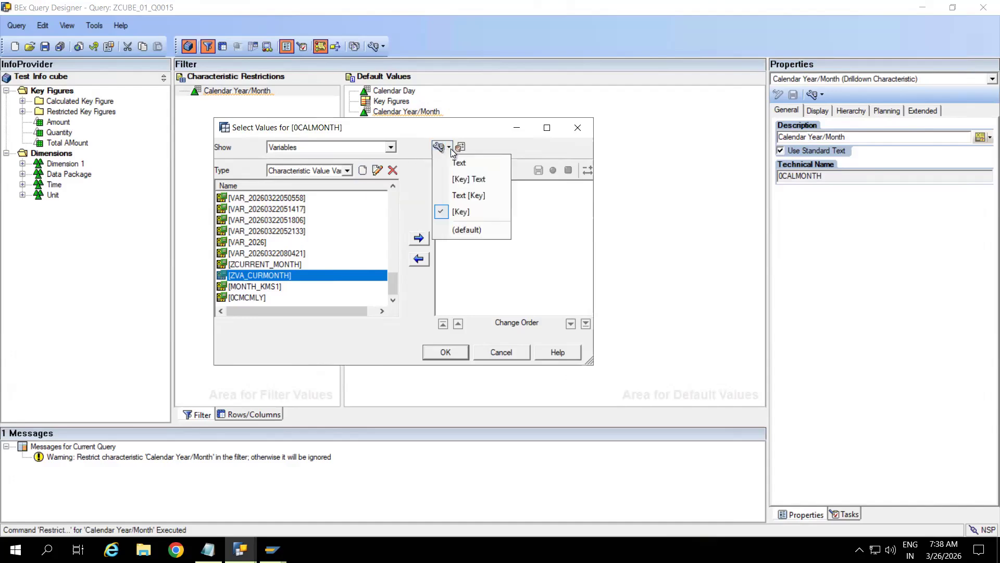
left_click(451, 151)
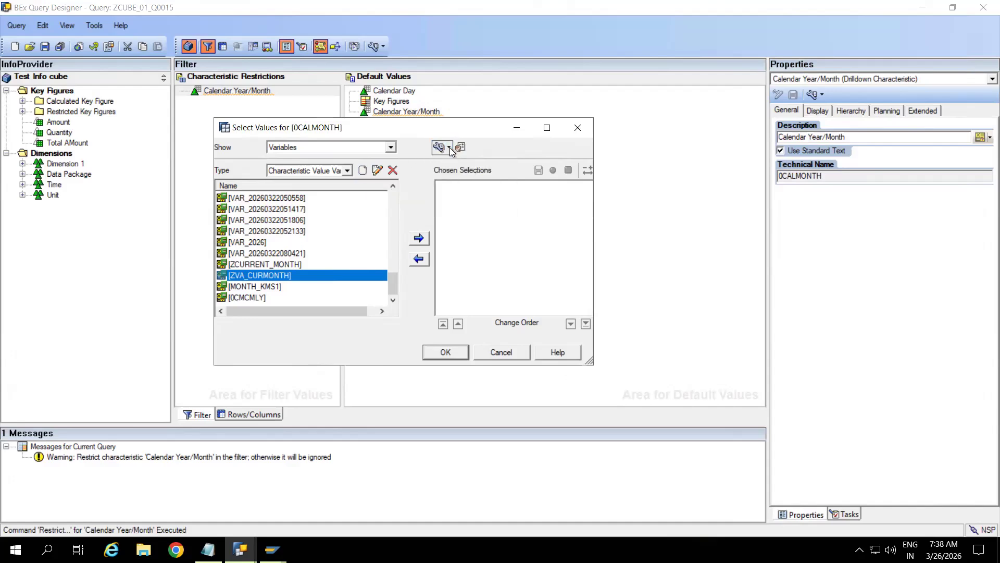
left_click(450, 149)
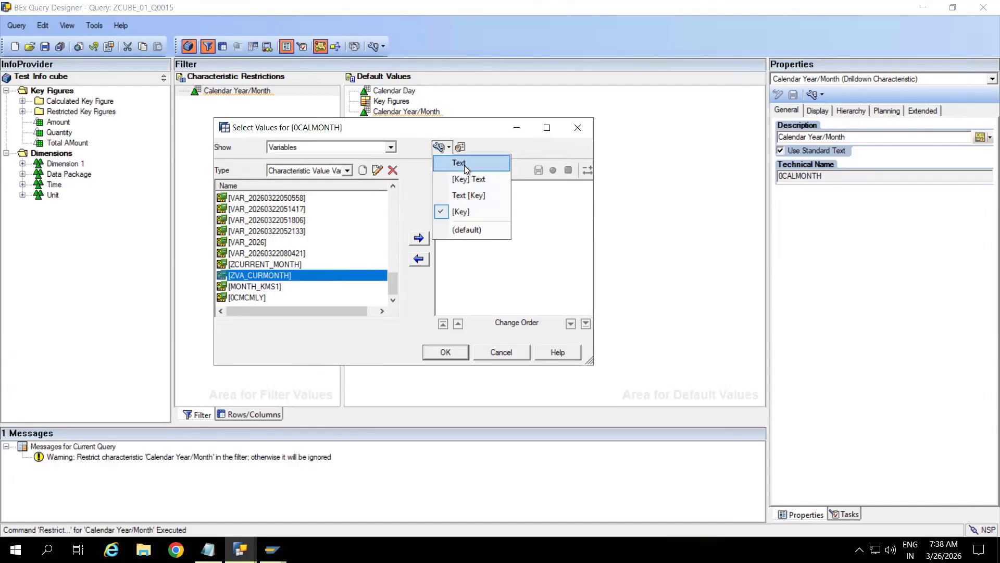
left_click(465, 164)
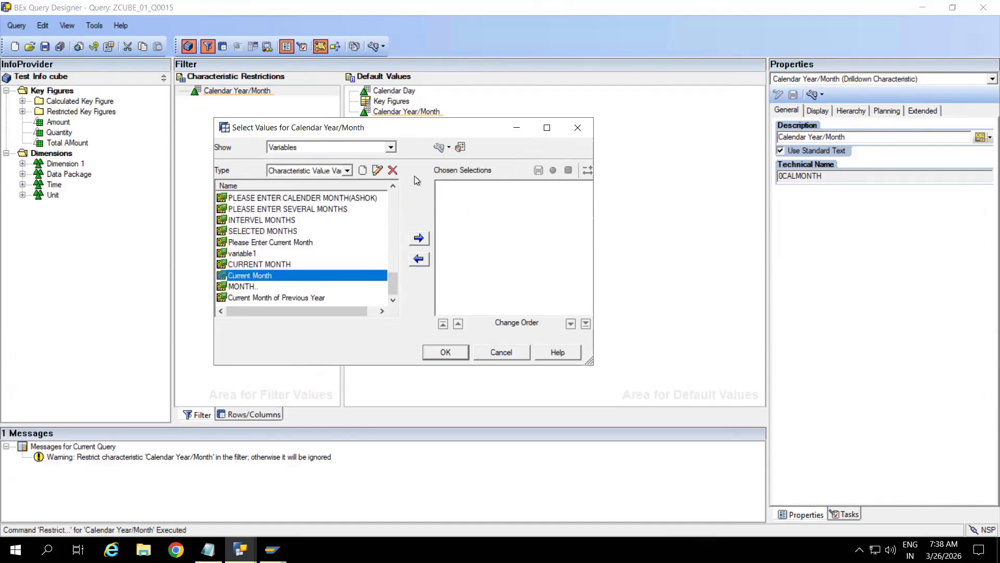
left_click(363, 170)
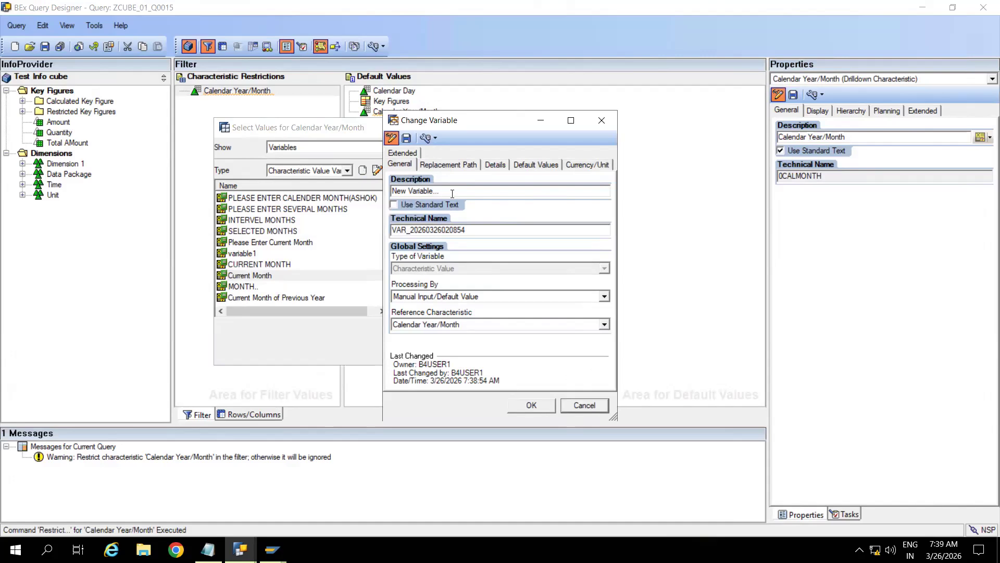
Step: Give the variable a 'Pls Enter Month' description with the user's name and technical name ZVAR_CHAR_MANUAL
double_click(452, 194)
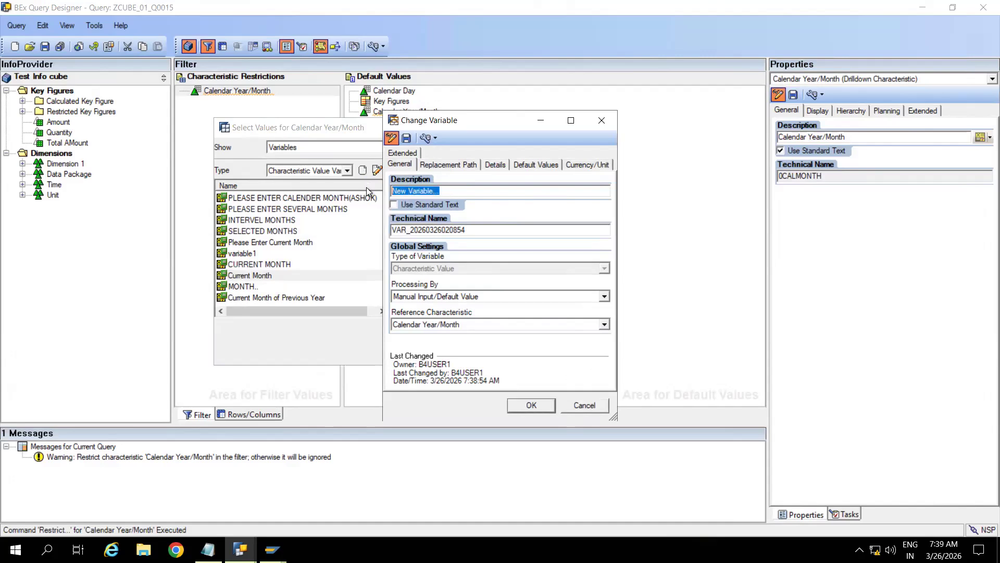
type("Pls Enter Month")
type("(2)")
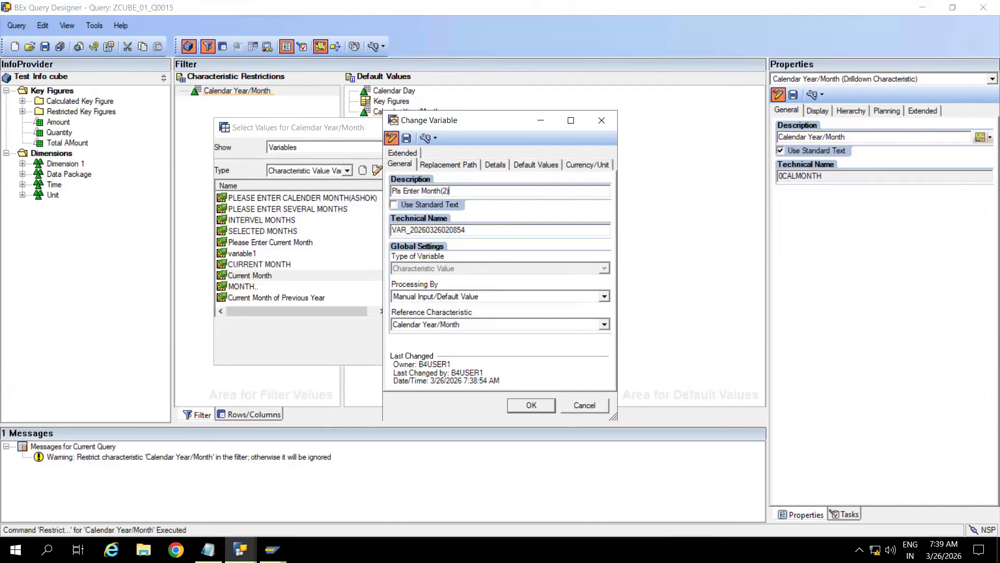
key("BackSpace")
key("BackSpace")
type("6)")
type("Kiran")
left_click_drag(474, 229, 376, 222)
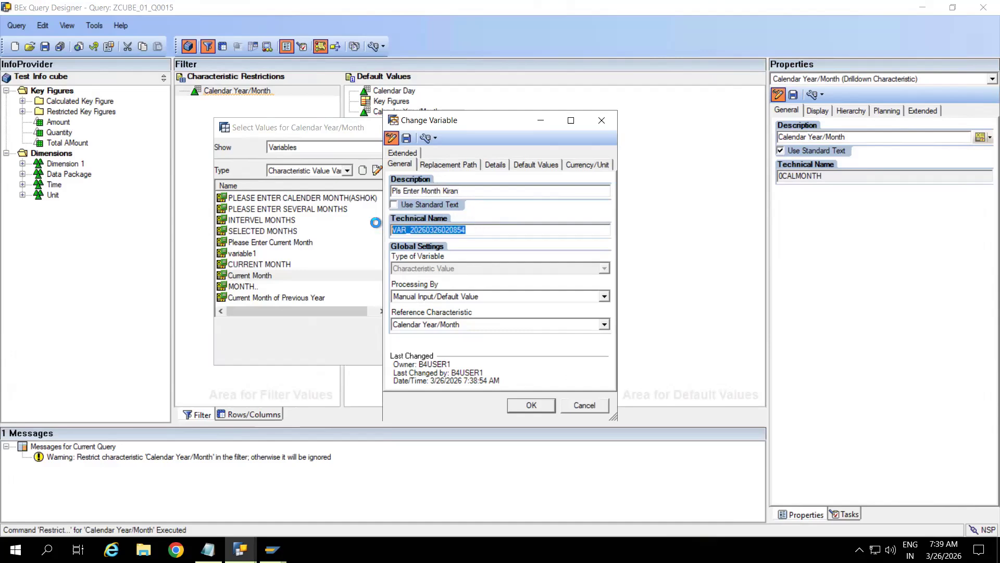
type("ZV")
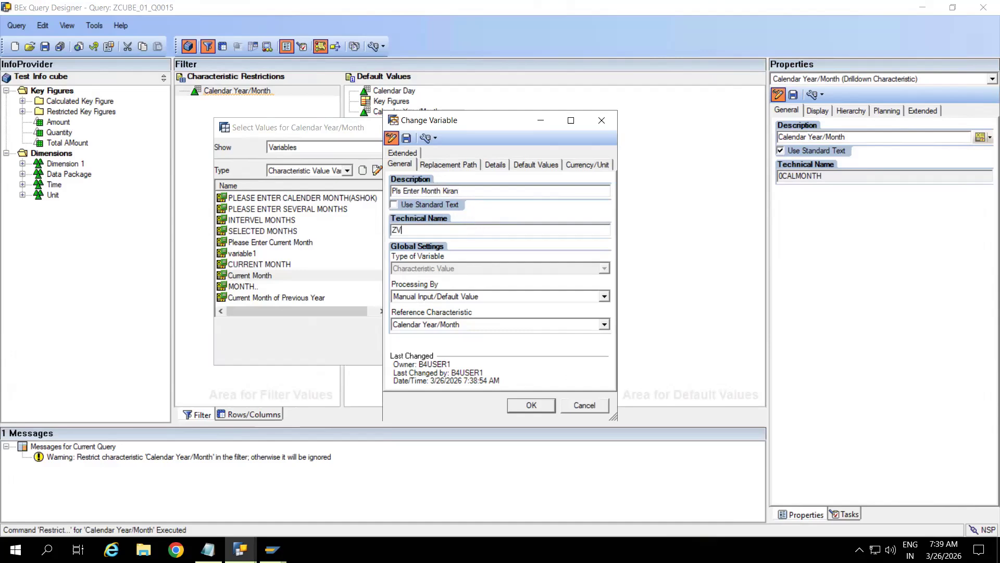
type("AR_")
left_click_drag(472, 122, 544, 118)
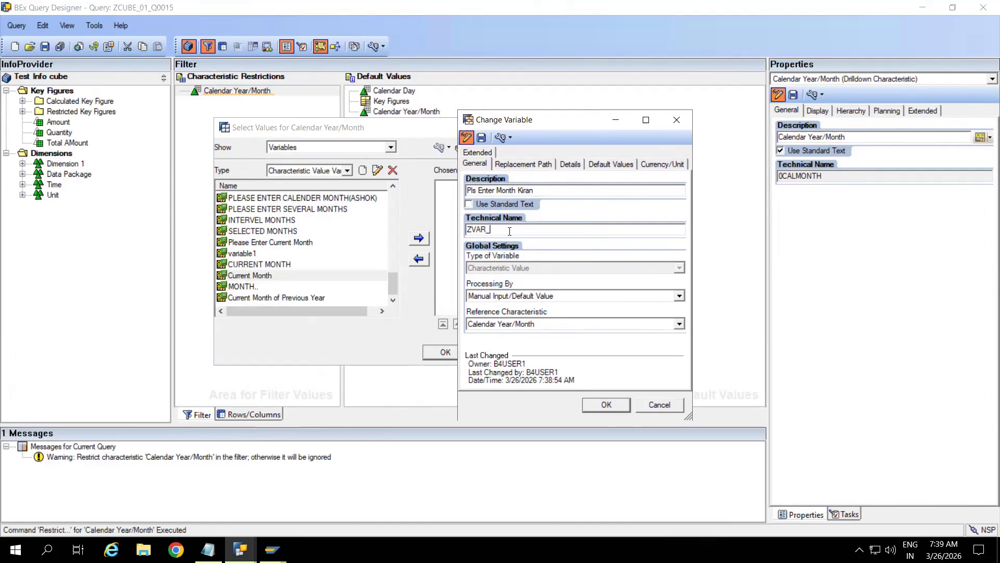
type("CHAR_MANUAL")
Step: Keep Manual Input/Default Value processing with Calendar Year/Month as the reference characteristic
left_click(678, 297)
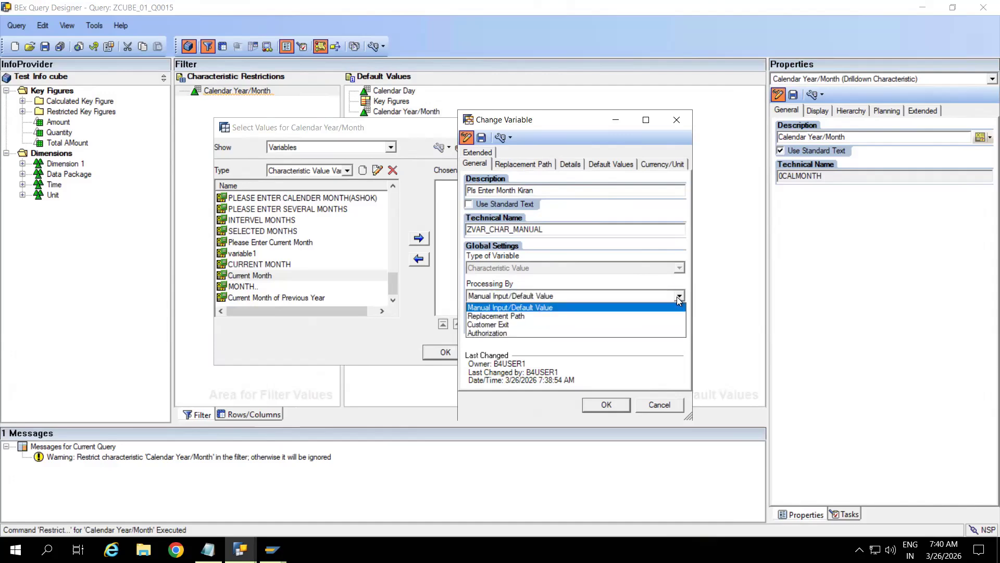
left_click(645, 252)
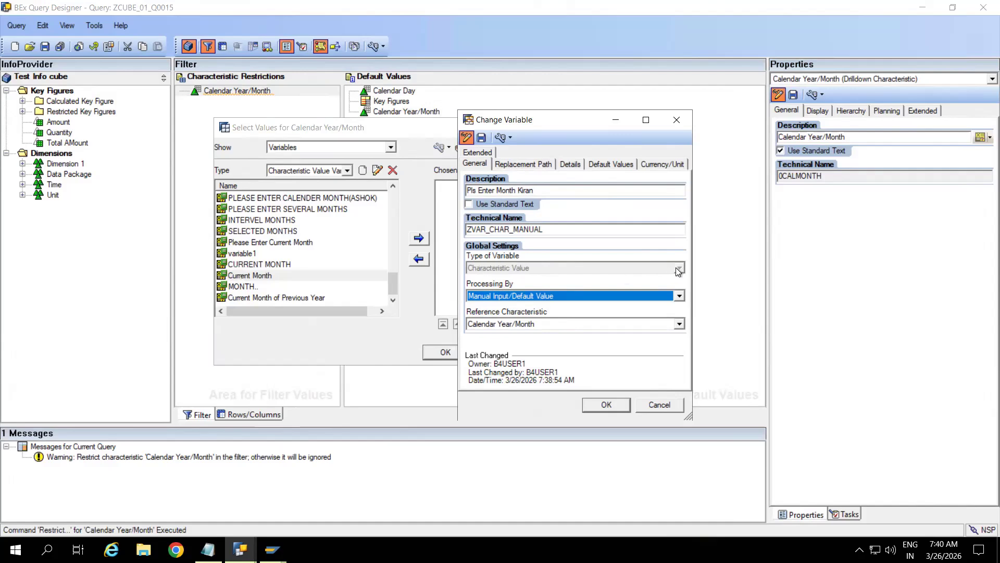
left_click(679, 297)
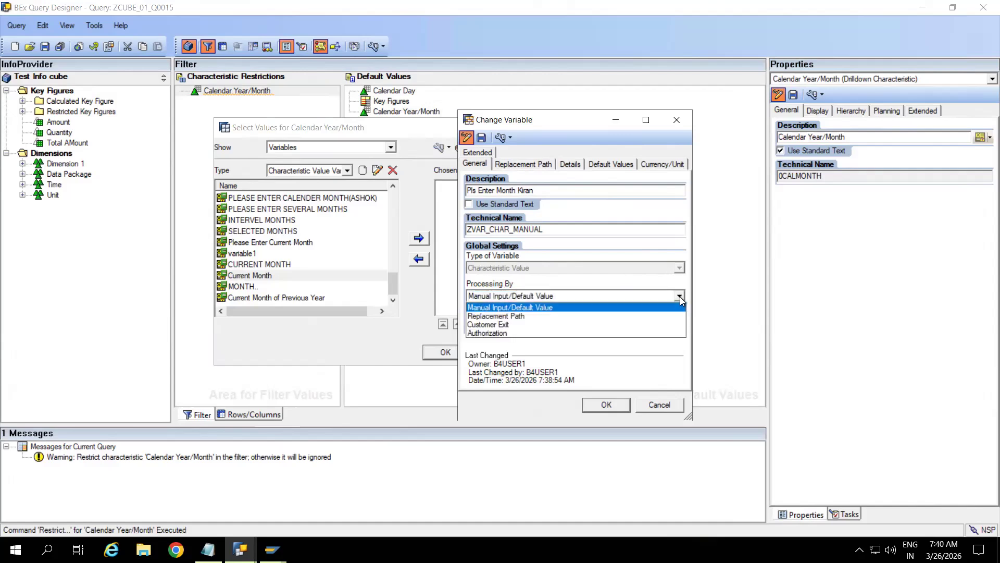
left_click(501, 308)
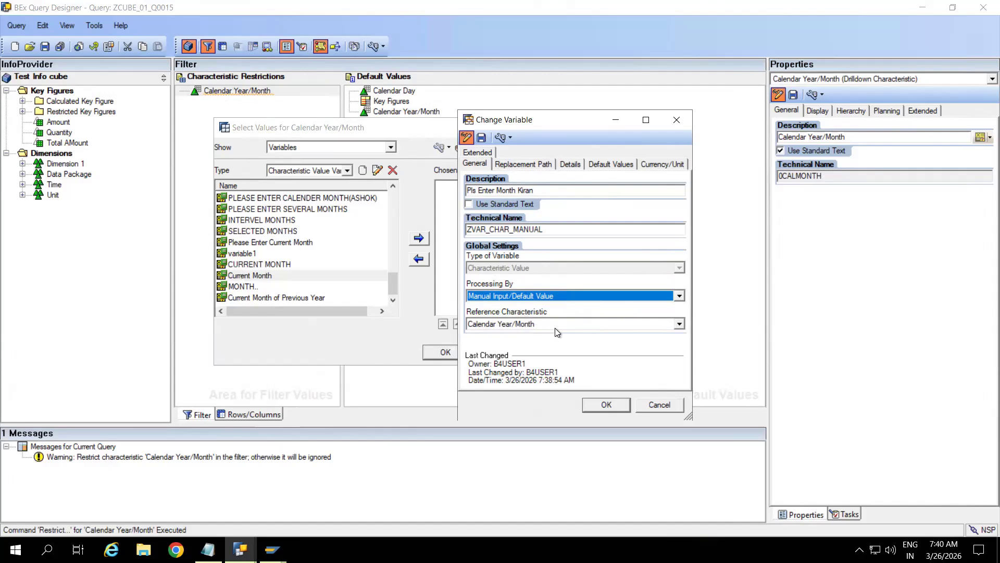
left_click(678, 324)
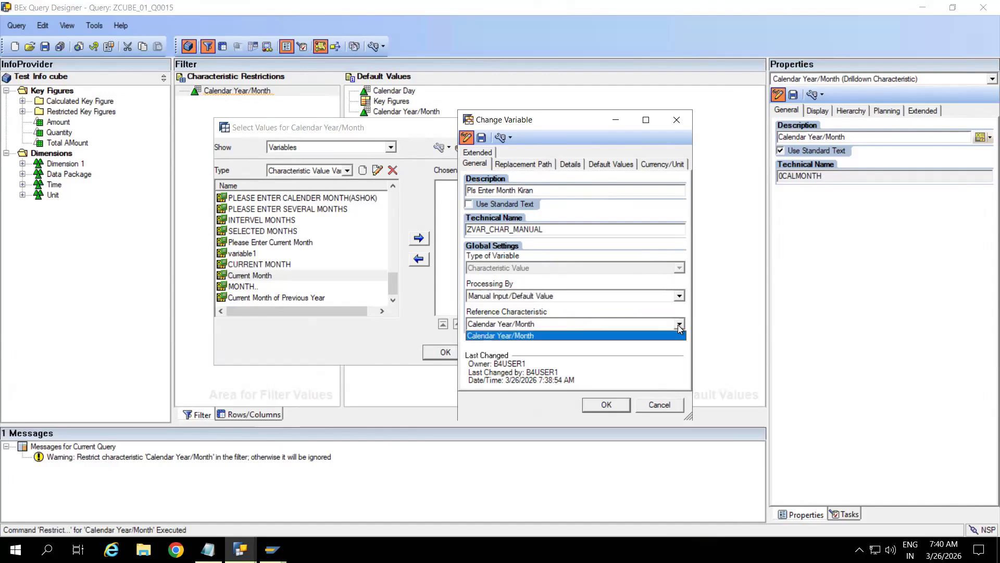
left_click(634, 309)
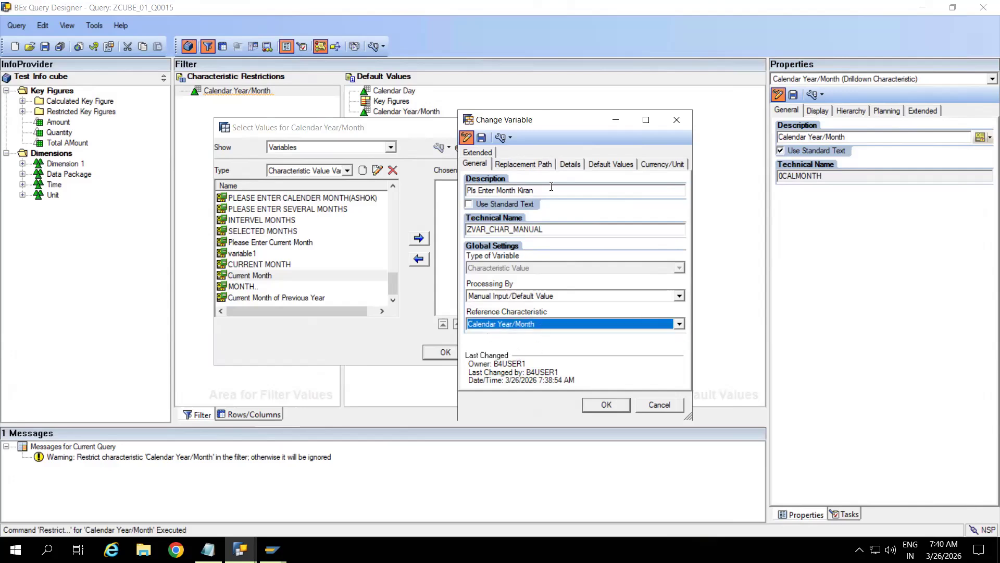
left_click(535, 164)
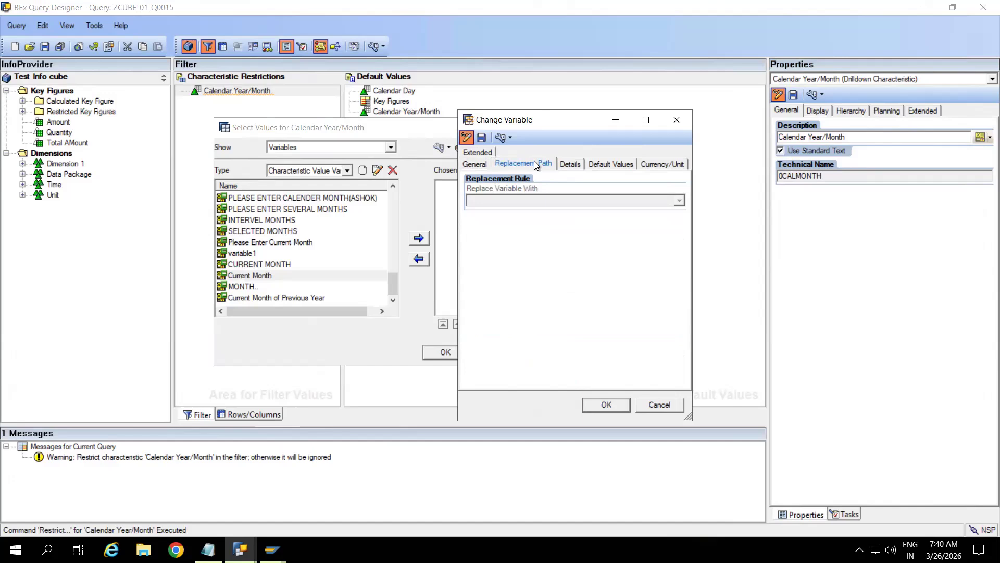
Step: Set the variable to 'Mandatory, Initial Value not Allowed' in Details, then return to Notepad
left_click(570, 164)
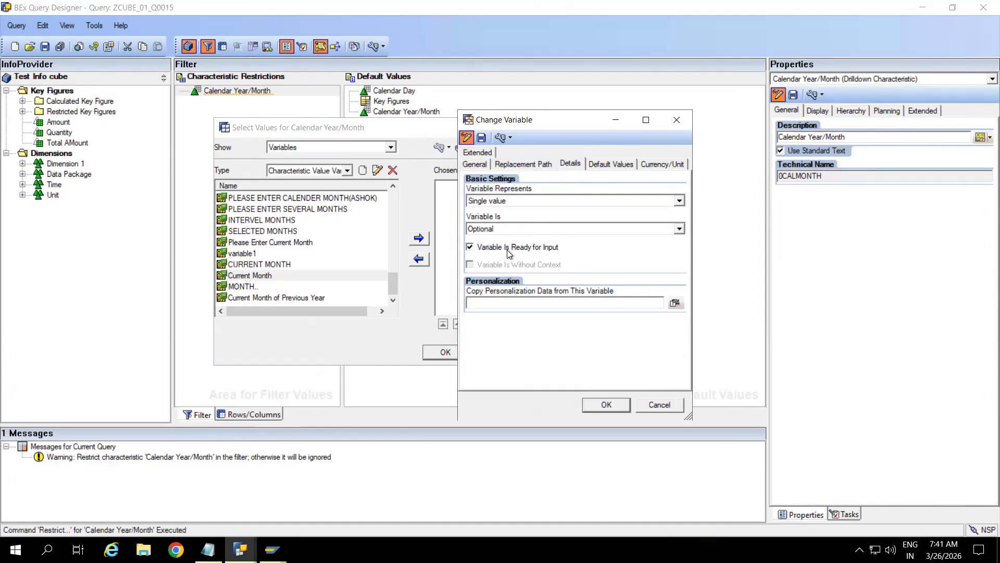
left_click(543, 228)
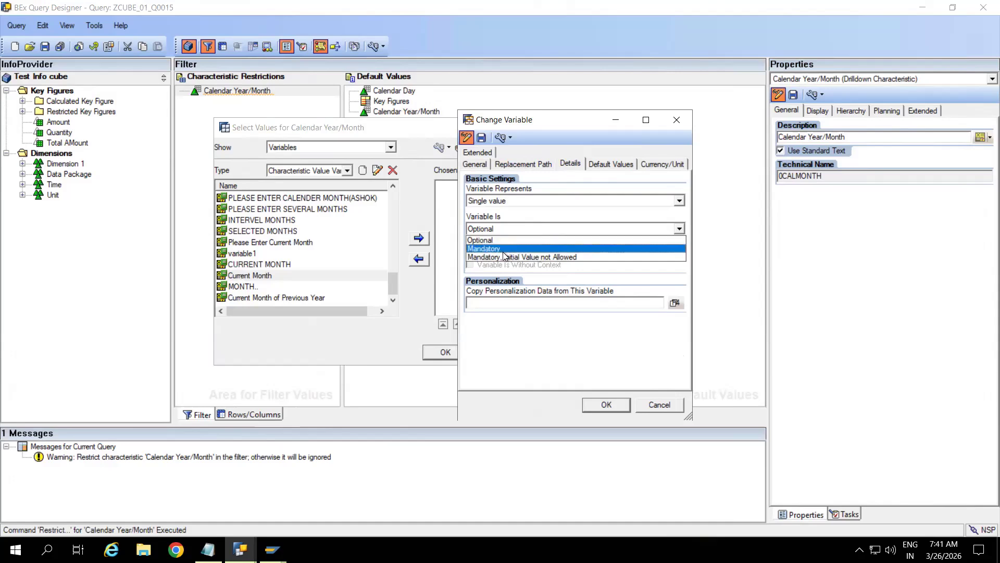
left_click(546, 218)
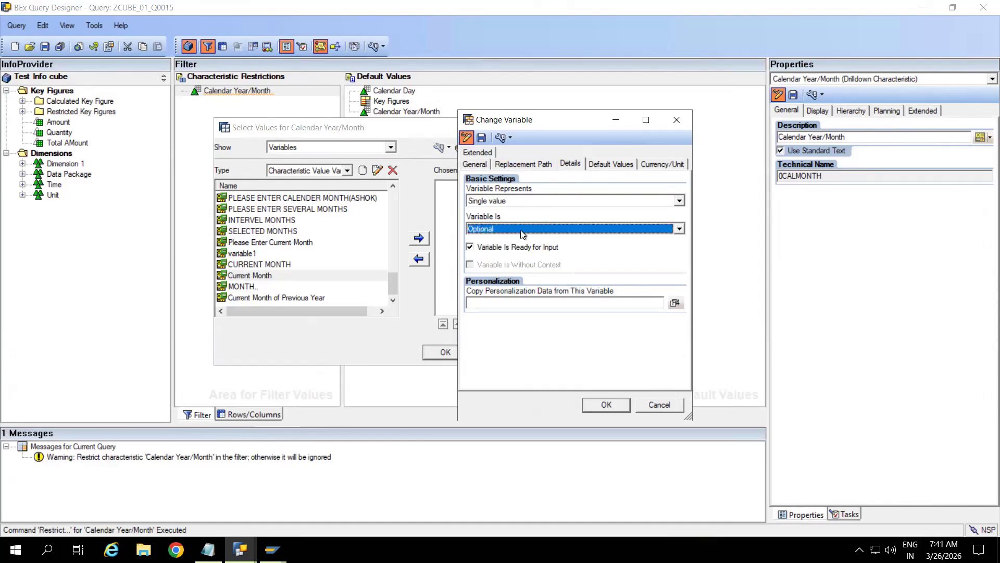
left_click(523, 232)
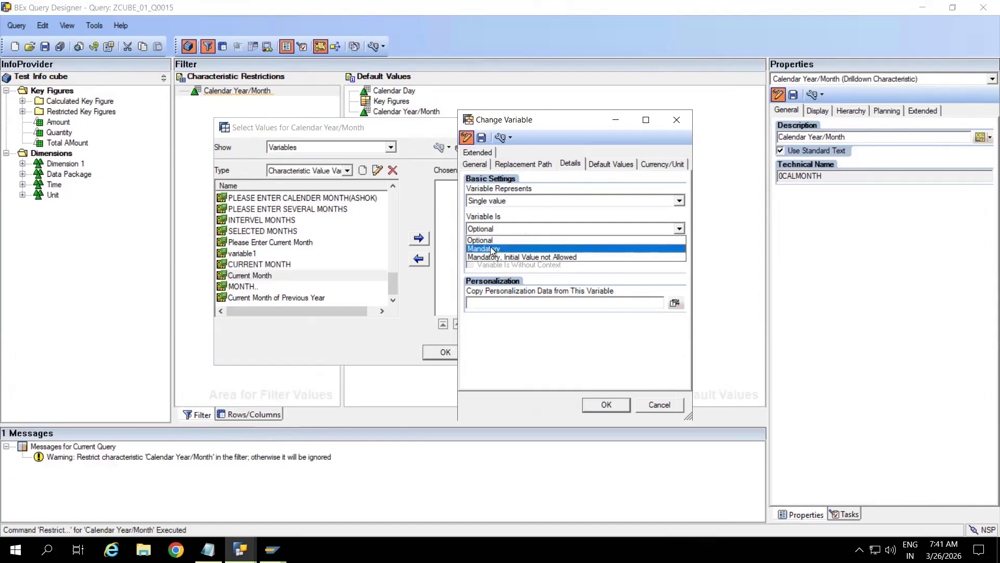
left_click(526, 214)
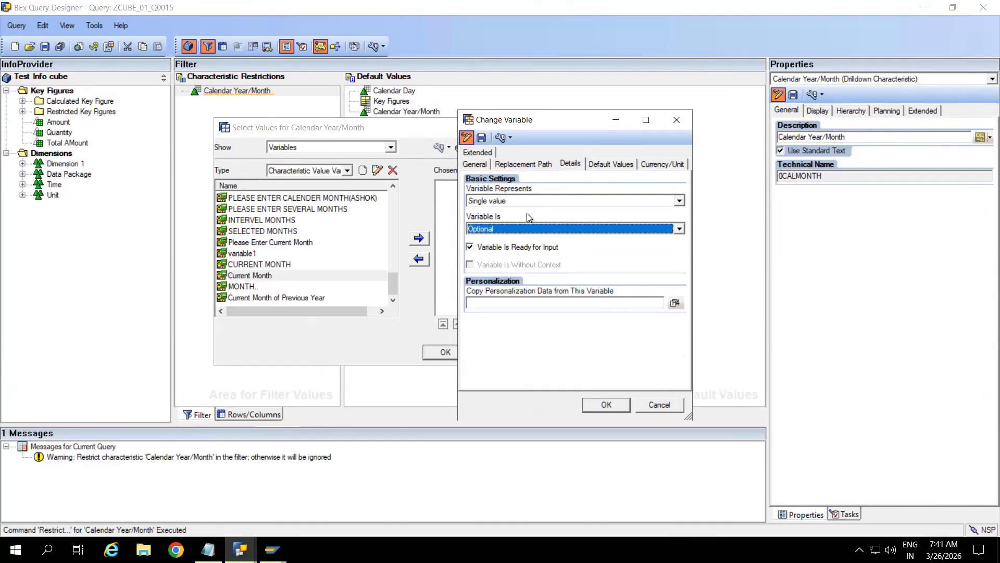
left_click(514, 236)
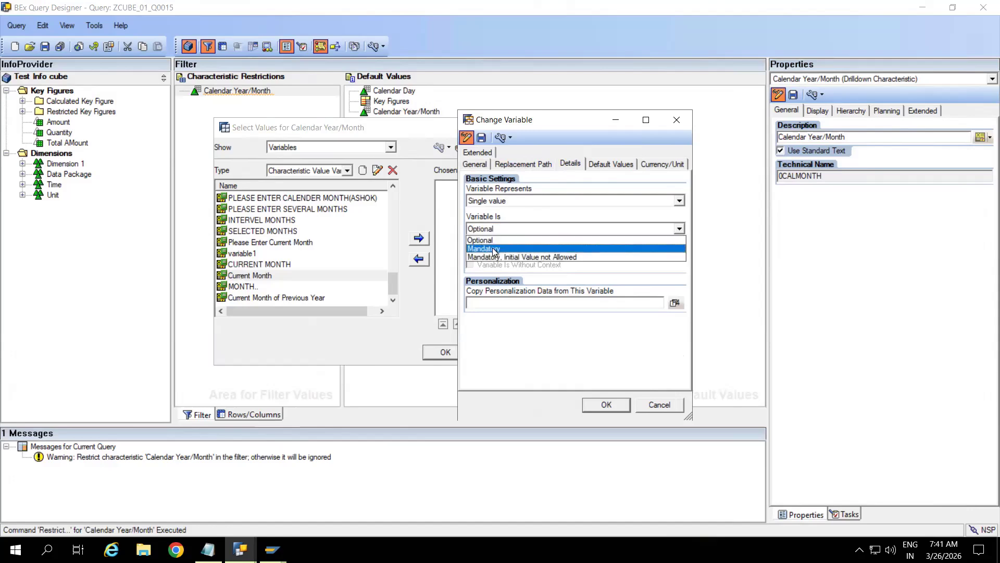
left_click(496, 244)
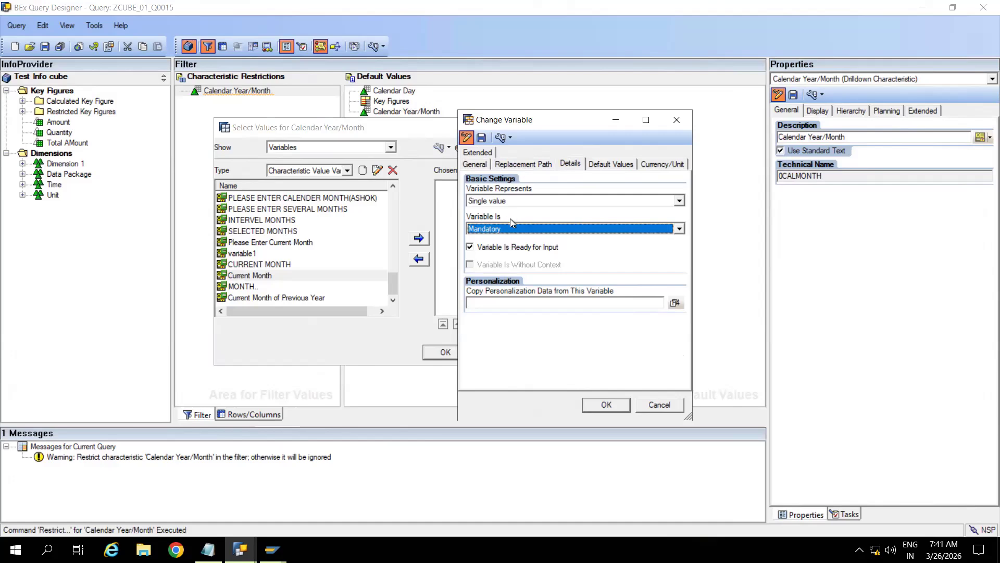
left_click(509, 228)
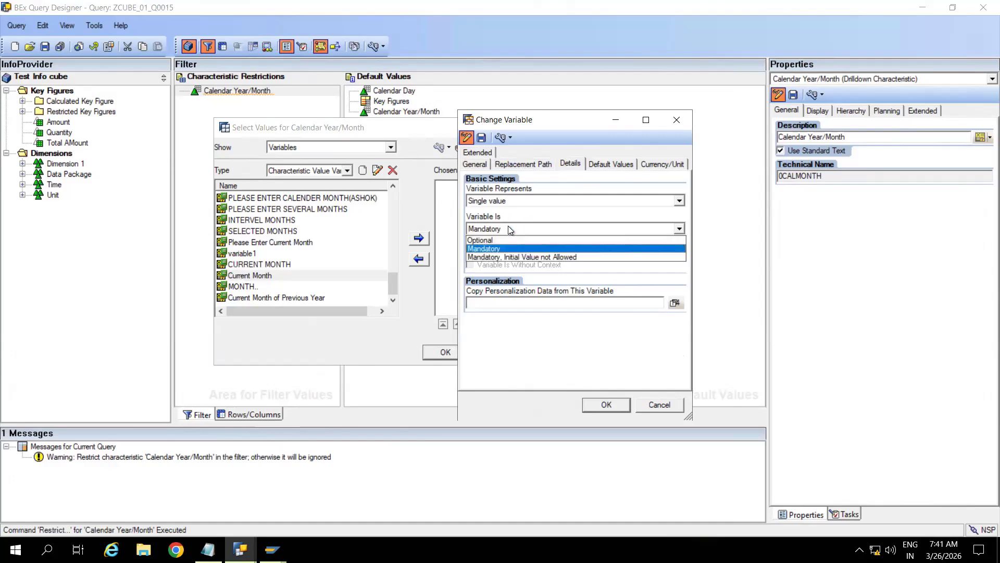
left_click(500, 257)
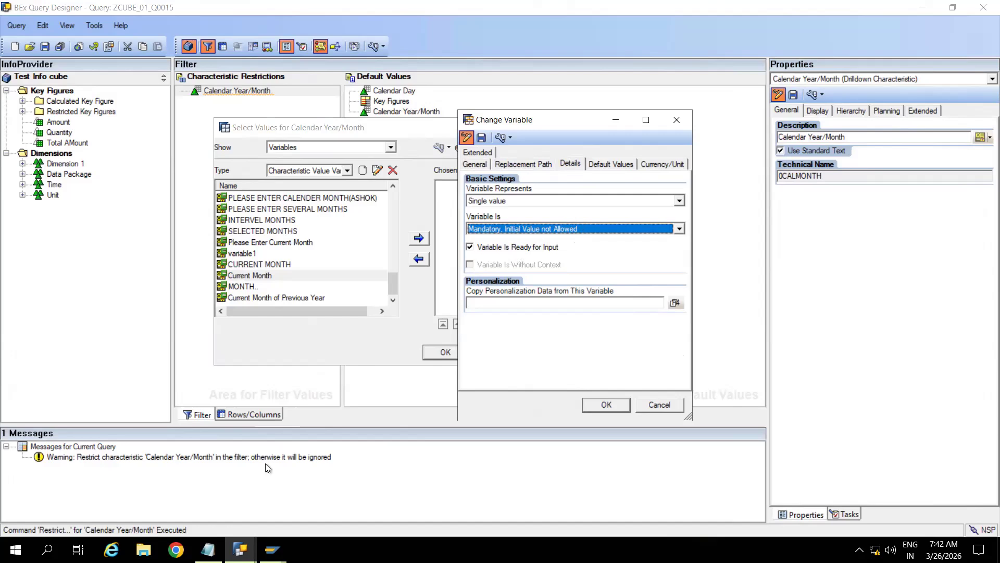
left_click(208, 549)
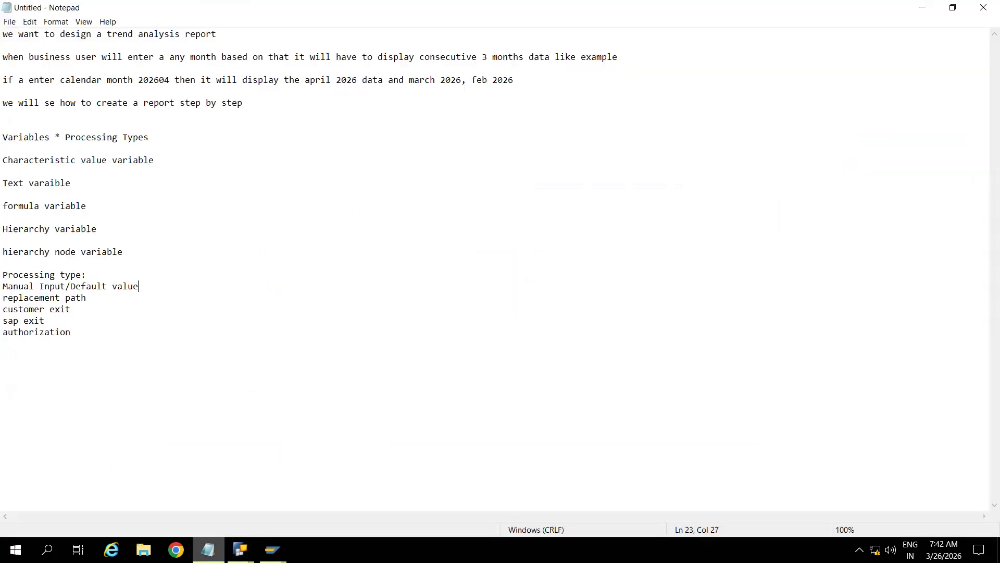
Step: Add sample values 202604 and 000000 and a '#' line under the Notepad notes
left_click(82, 339)
key("Return")
key("Return")
type("202")
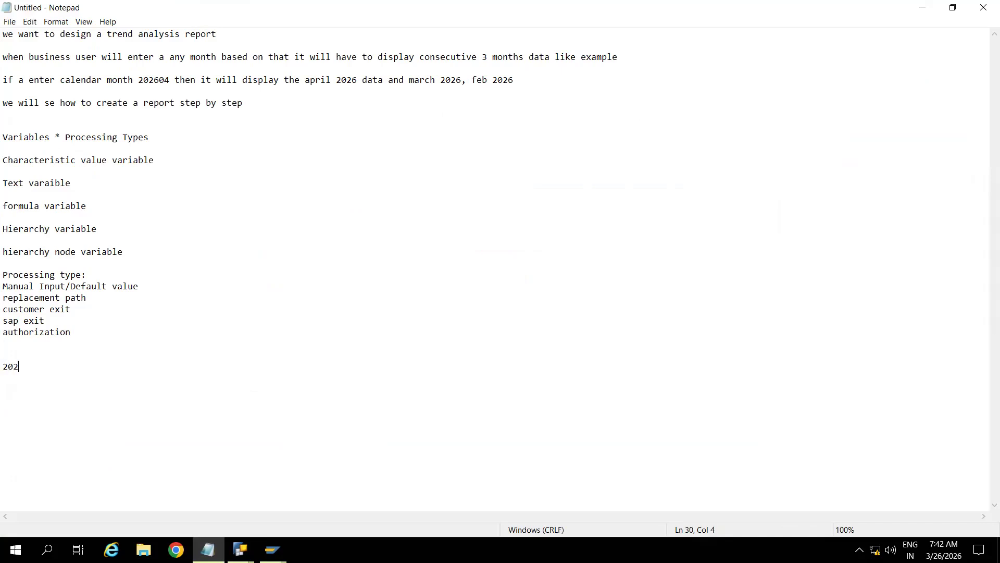
type("604 ")
type("000000")
key("alt+Tab")
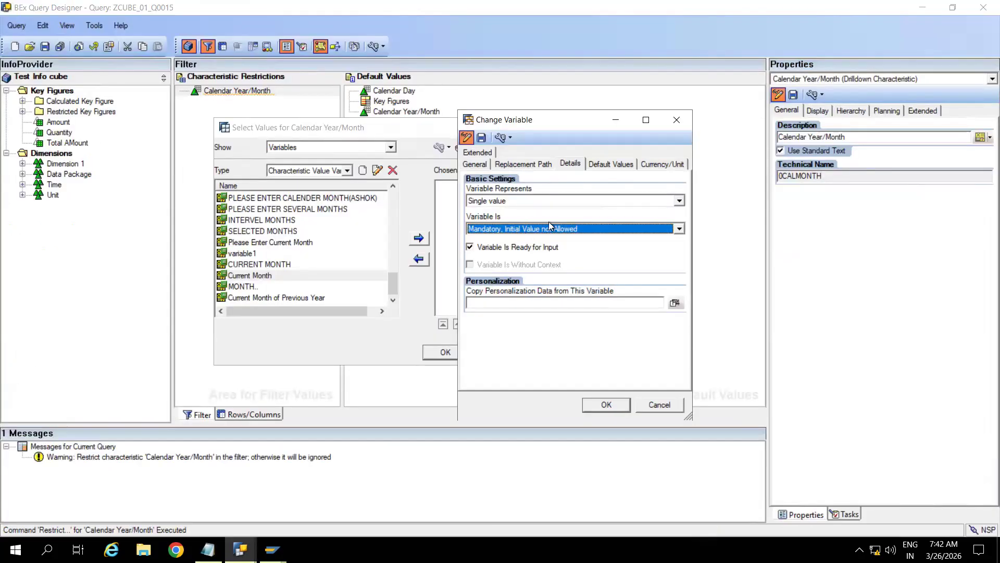
key("alt+Tab")
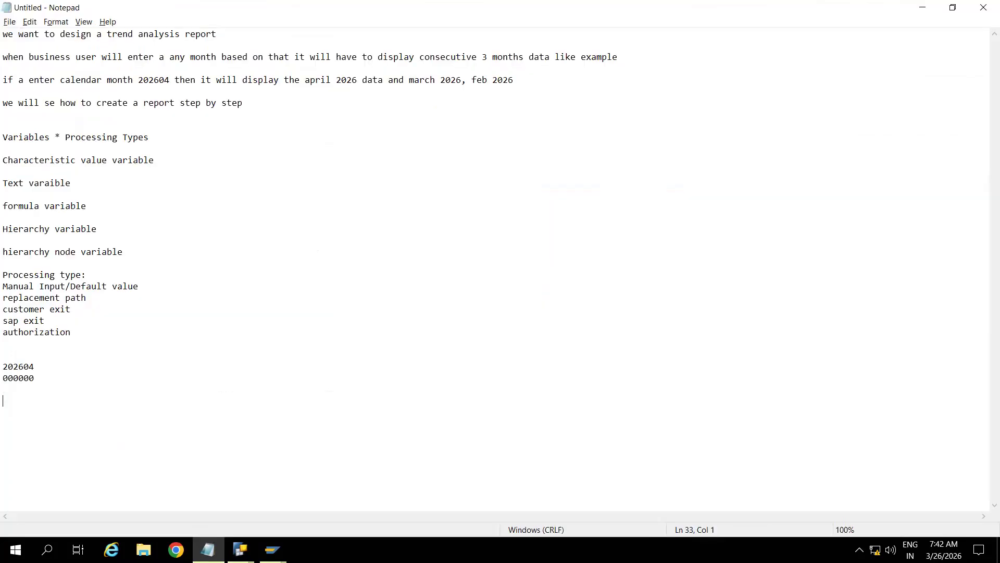
type("#")
key("Return")
key("alt+Tab")
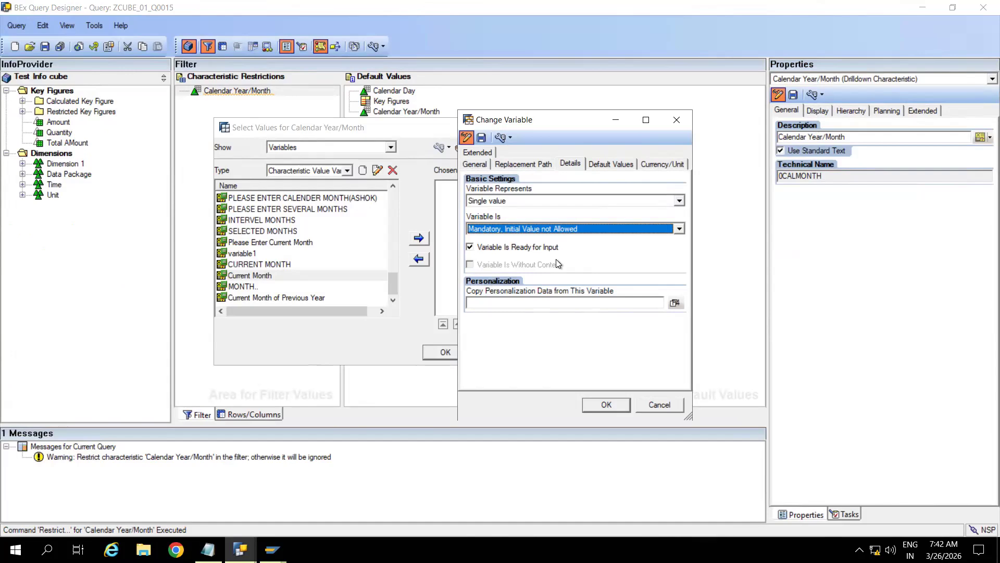
Step: Make the month variable Optional and keep it as a Single value
left_click(525, 235)
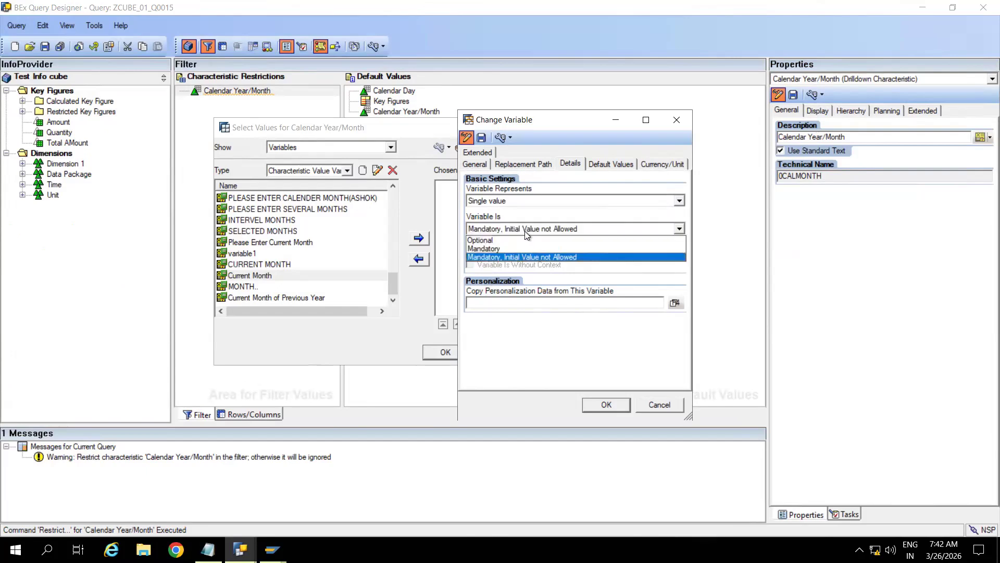
left_click(484, 248)
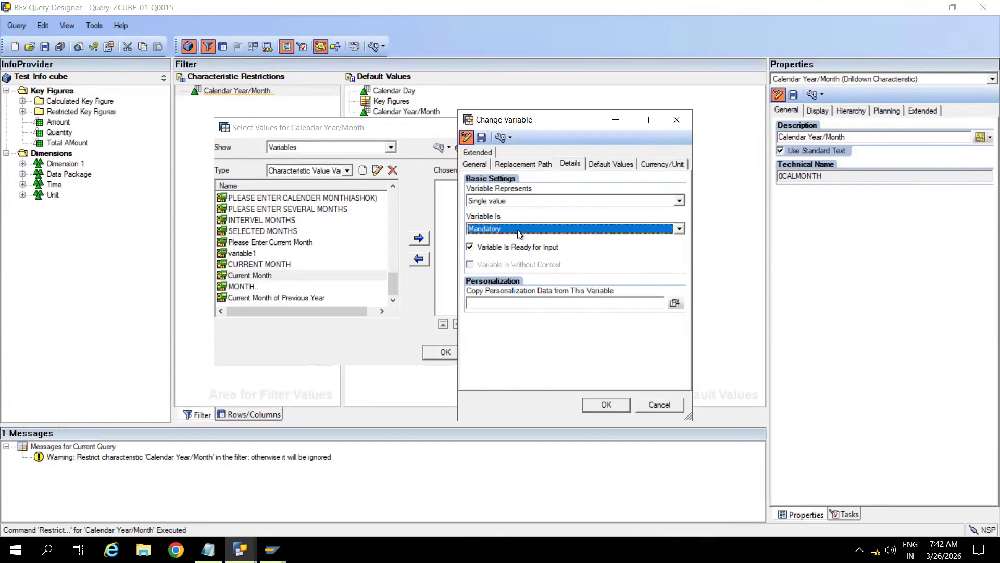
left_click(519, 231)
left_click(495, 240)
left_click(530, 202)
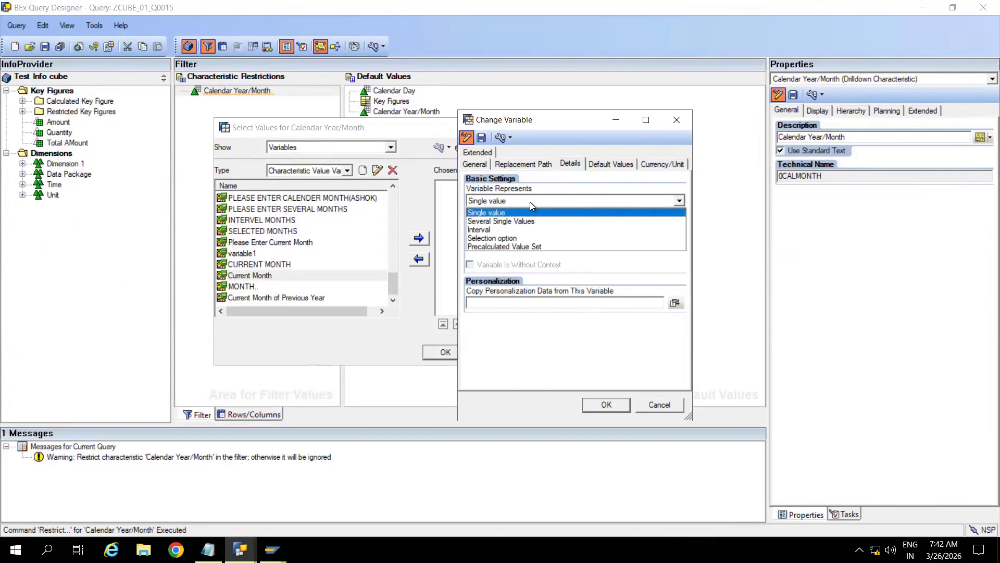
left_click(576, 175)
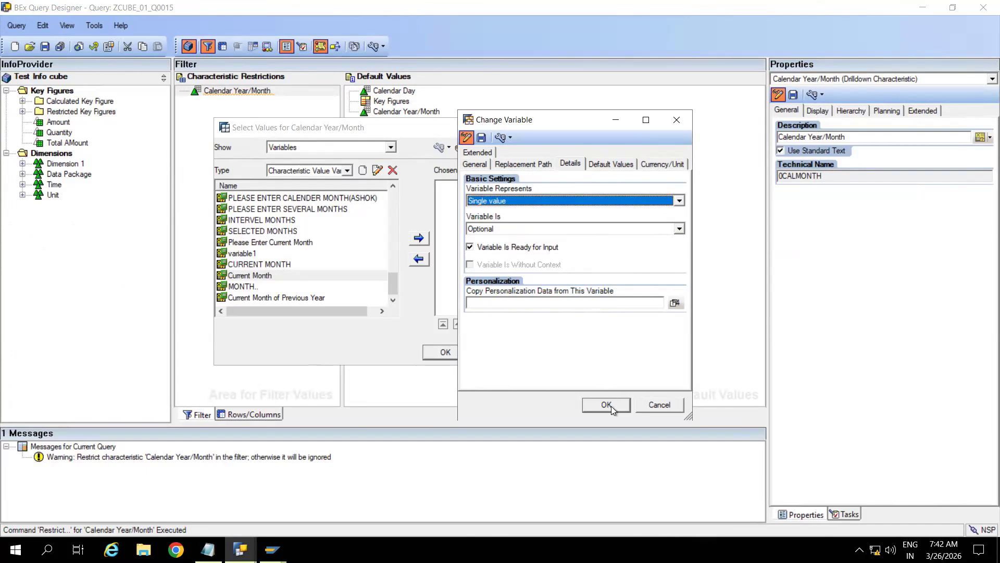
Step: Save the variable as ZVAR_CHAR_MANUAL and accept its settings
left_click(482, 137)
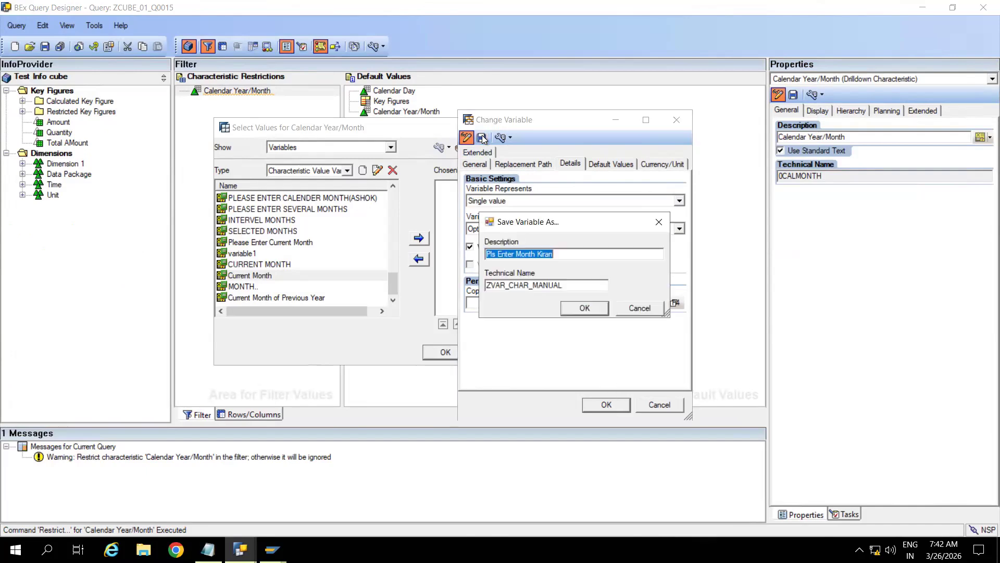
left_click(595, 307)
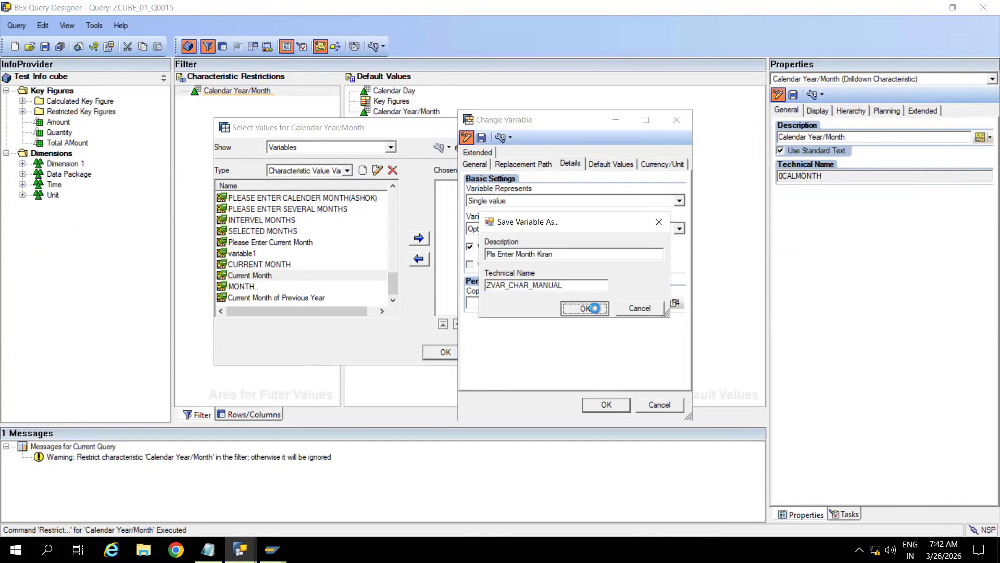
left_click(606, 405)
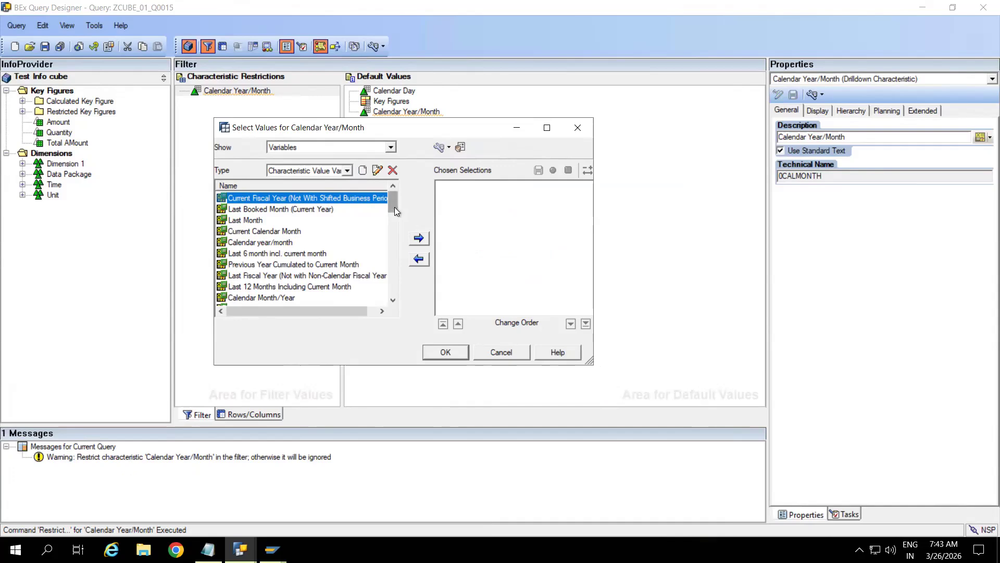
Step: Restrict Calendar Year/Month by the 'Pls Enter Month Kiran' variable in the filter
left_click(393, 241)
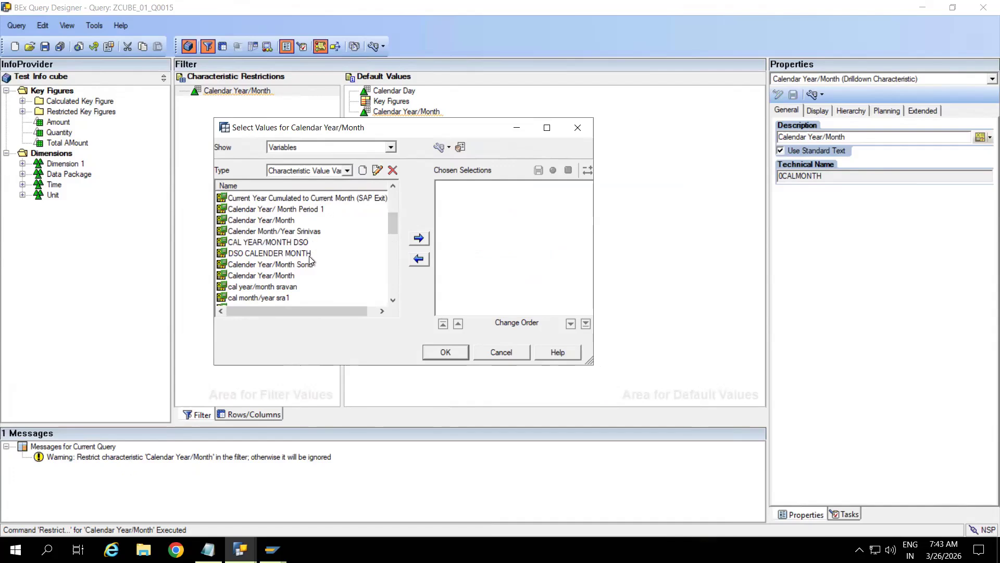
left_click(393, 271)
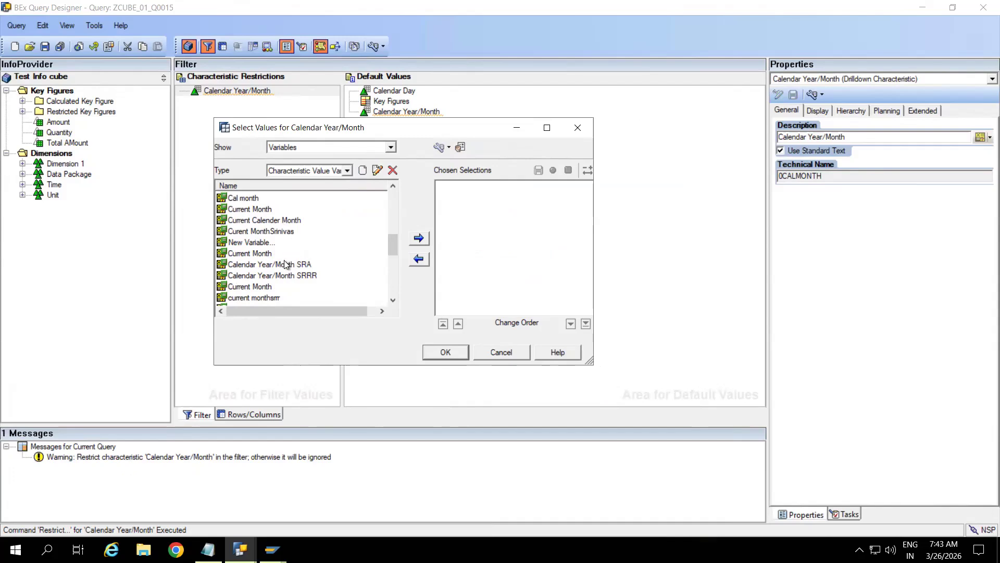
left_click(391, 275)
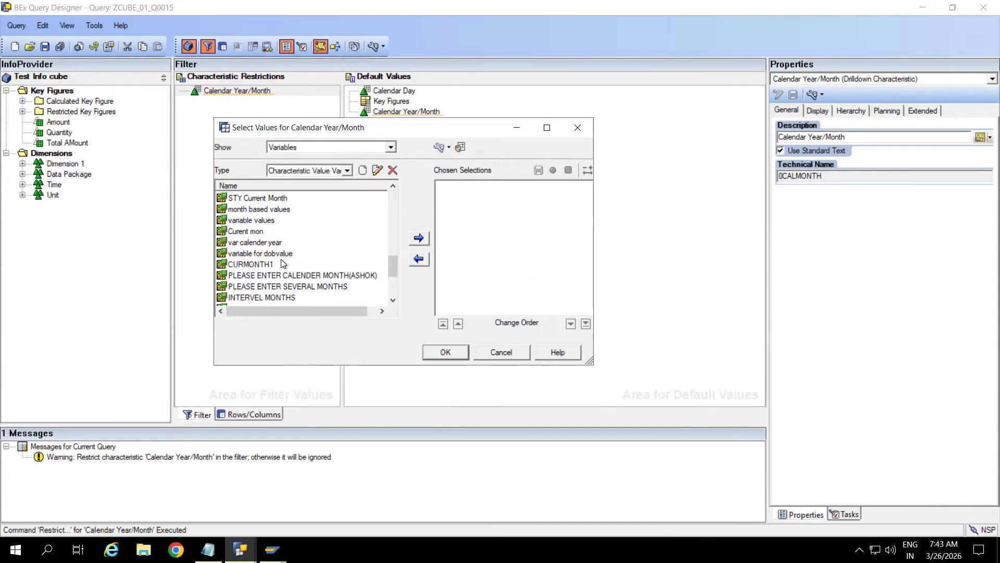
left_click(390, 284)
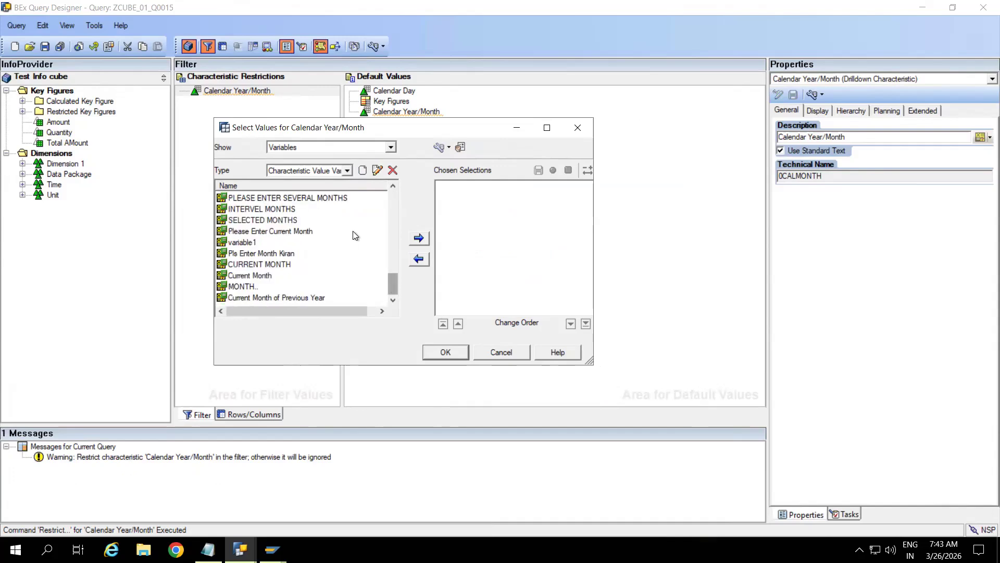
left_click(280, 253)
left_click(419, 241)
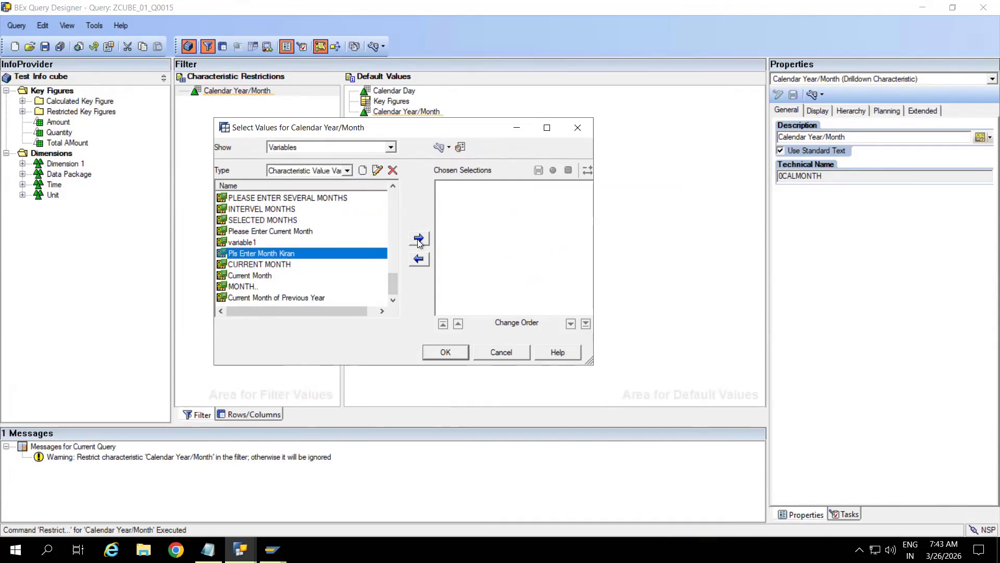
left_click(444, 353)
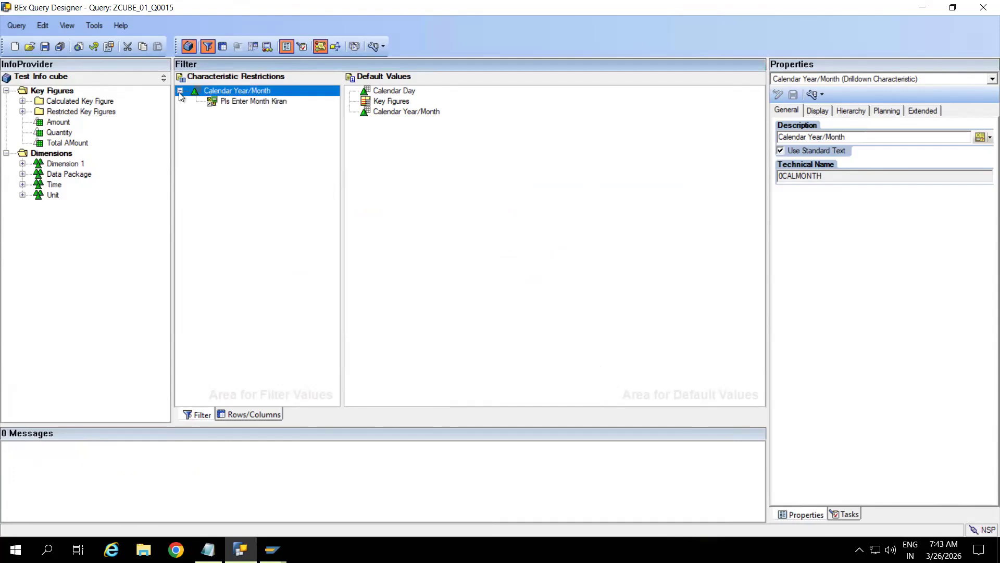
Step: Save the query and return to the SAP Query Monitor
left_click(45, 47)
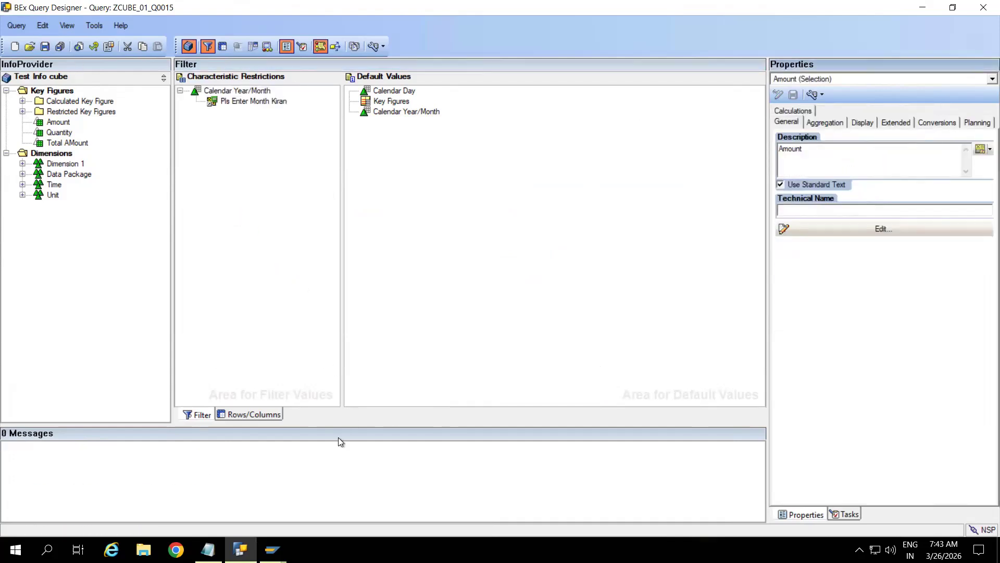
mouse_move(273, 549)
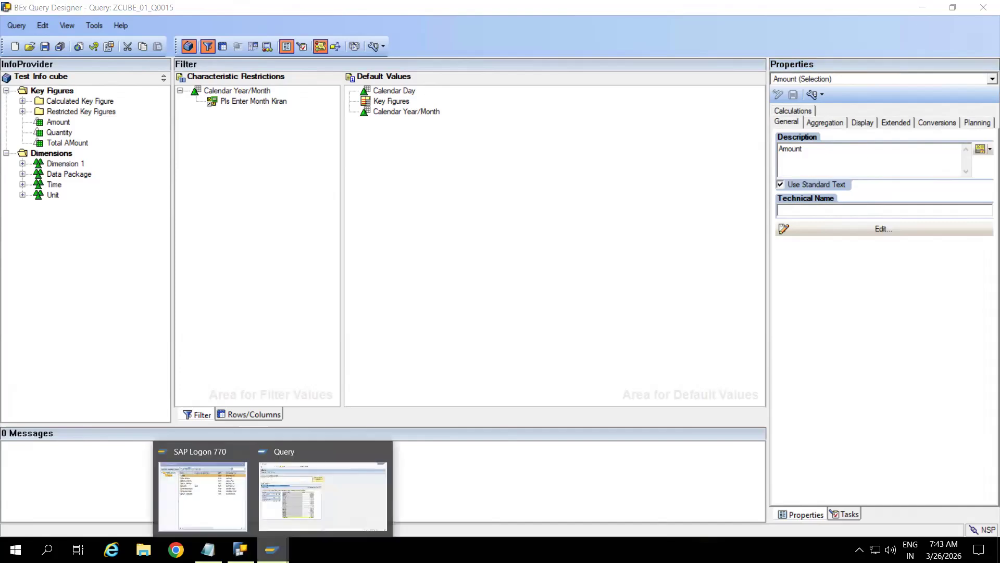
left_click(310, 464)
left_click(168, 36)
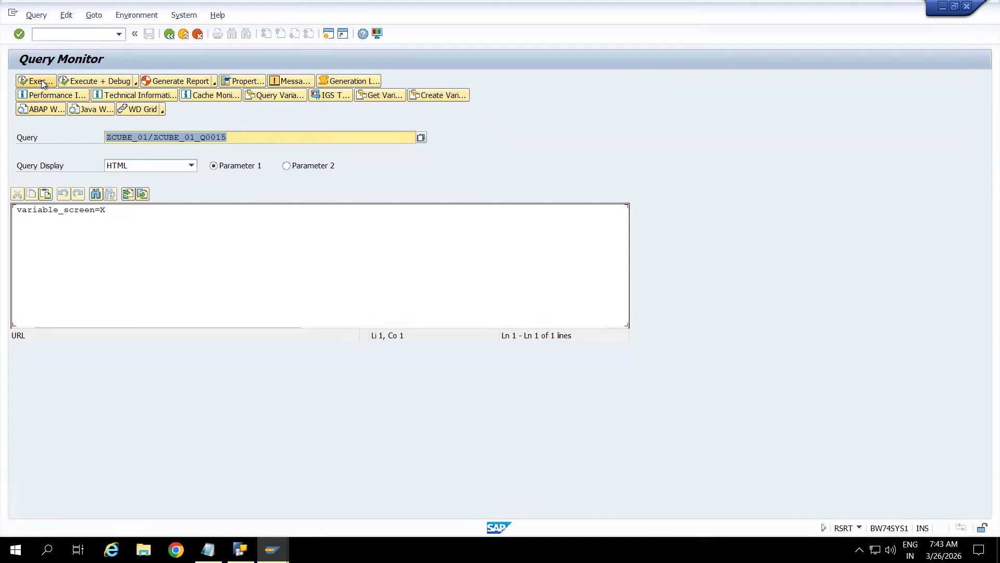
Step: Execute query ZCUBE_01/ZCUBE_01_Q0015 in the RSRT Query Monitor
left_click(41, 80)
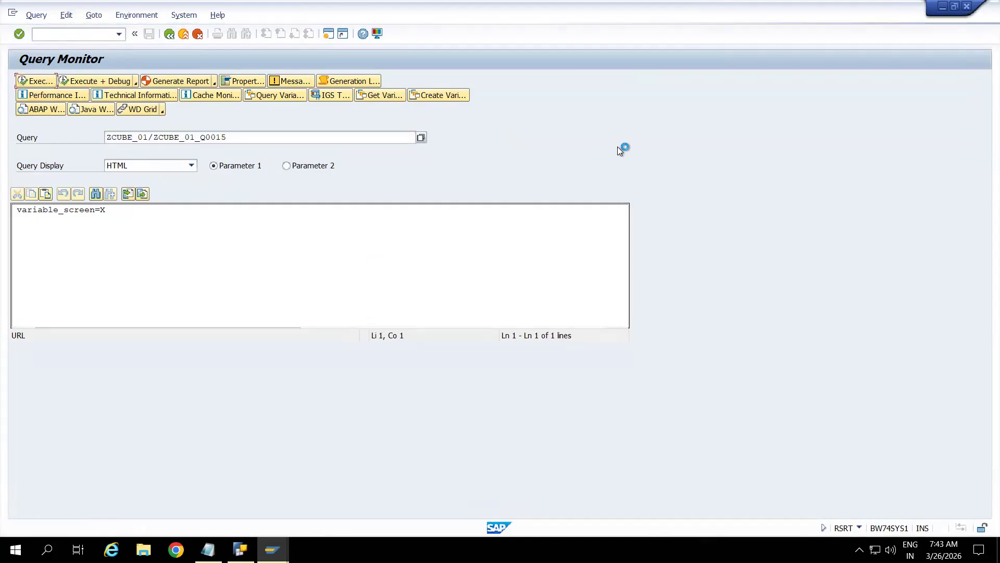
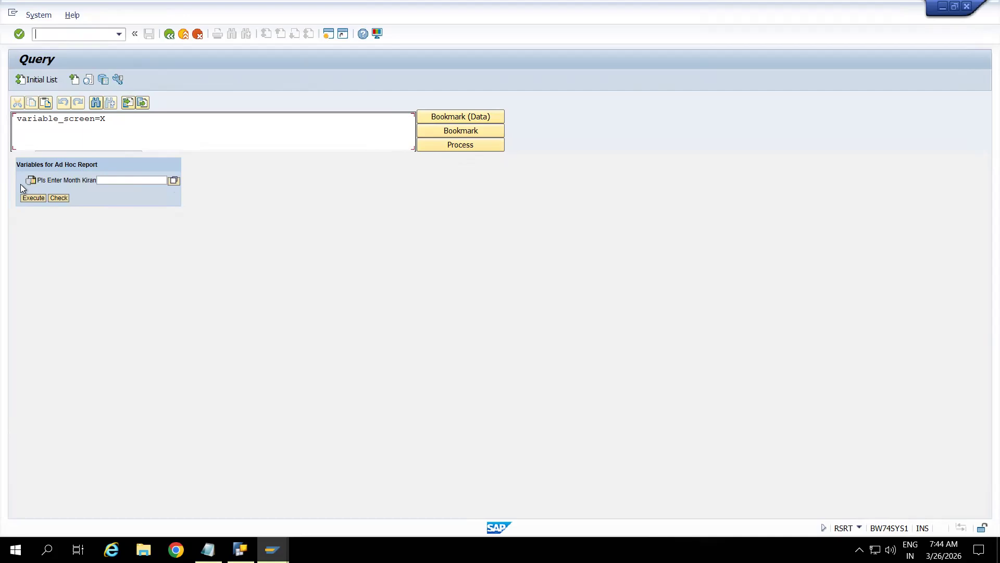
Step: Run the query for month APR 2024, giving an overall Amount of 19.000 INR
left_click(172, 180)
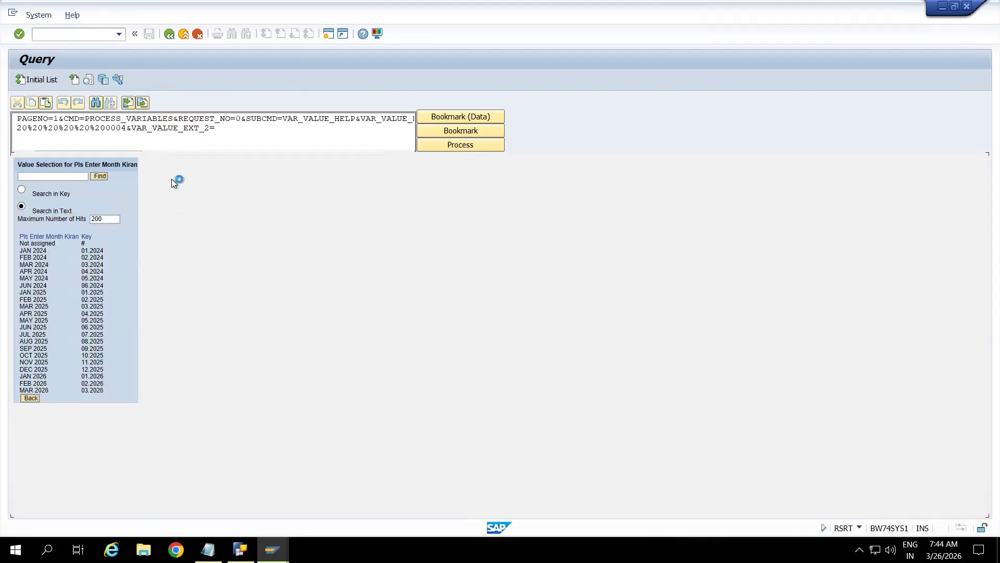
left_click(43, 275)
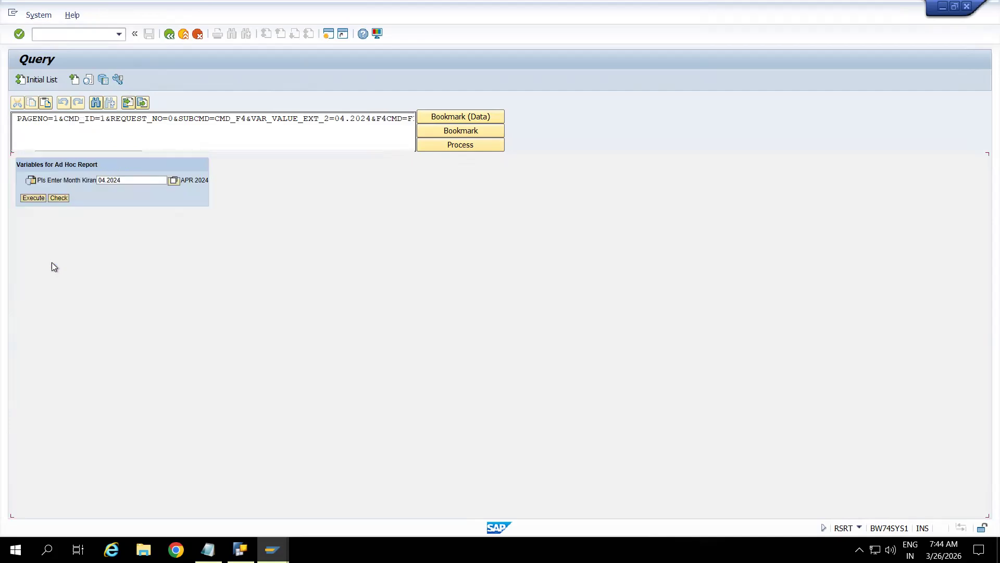
left_click(37, 201)
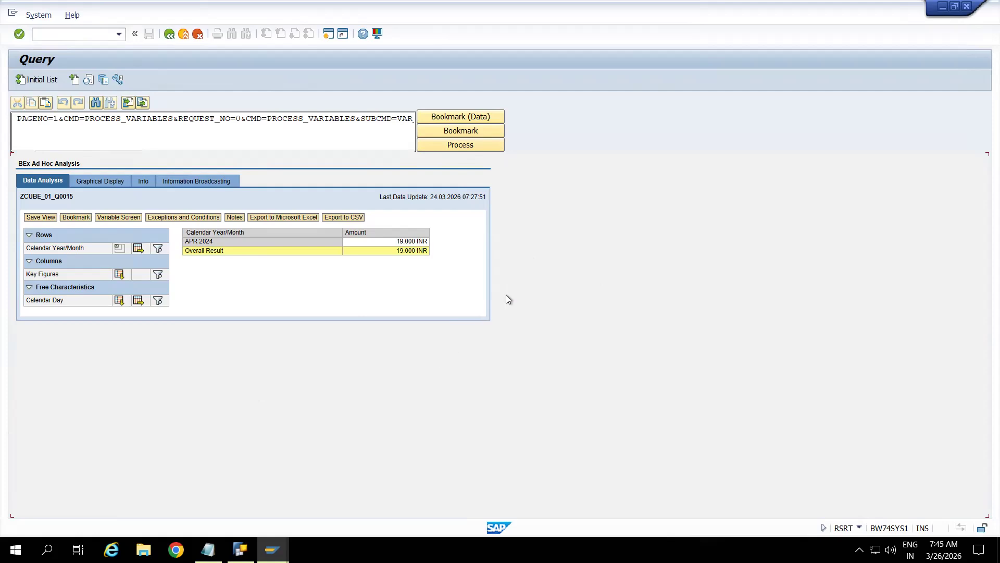
Step: Rerun the report for APR 2024 from the variable screen, then return to BEx Query Designer
left_click(74, 79)
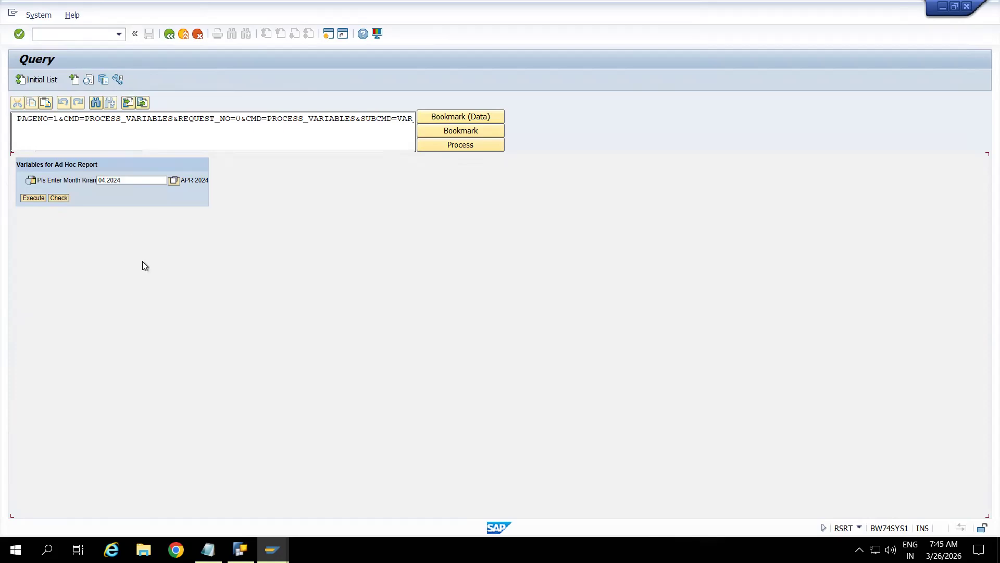
left_click(33, 198)
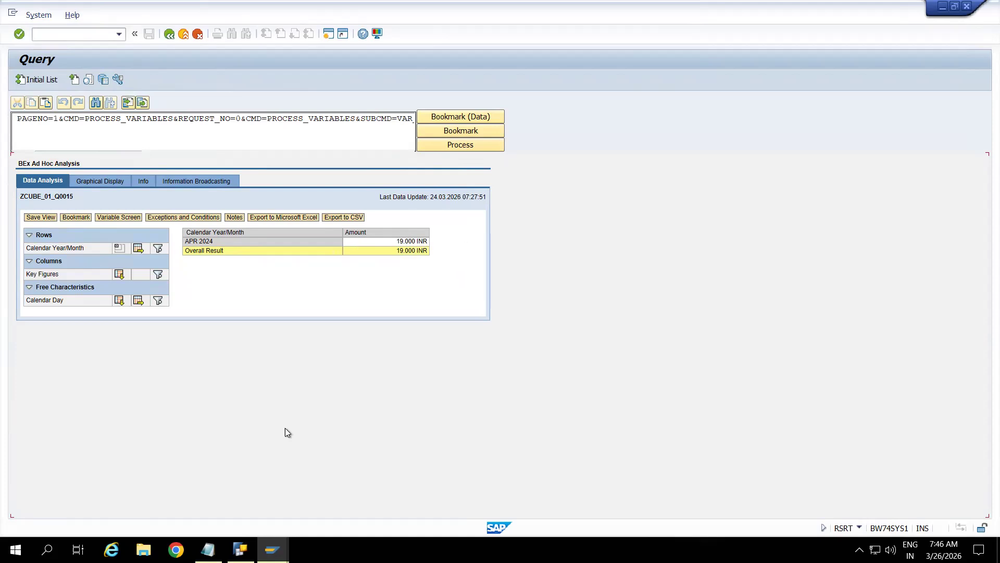
left_click(239, 550)
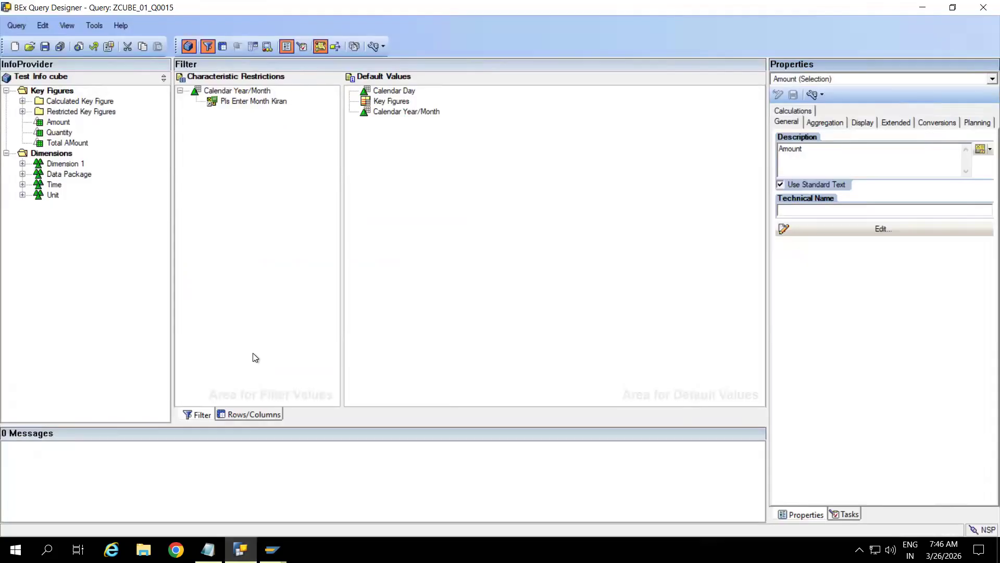
Step: Remove the month variable and Calendar Year/Month restrictions from the filter, then view Rows/Columns
left_click(235, 93)
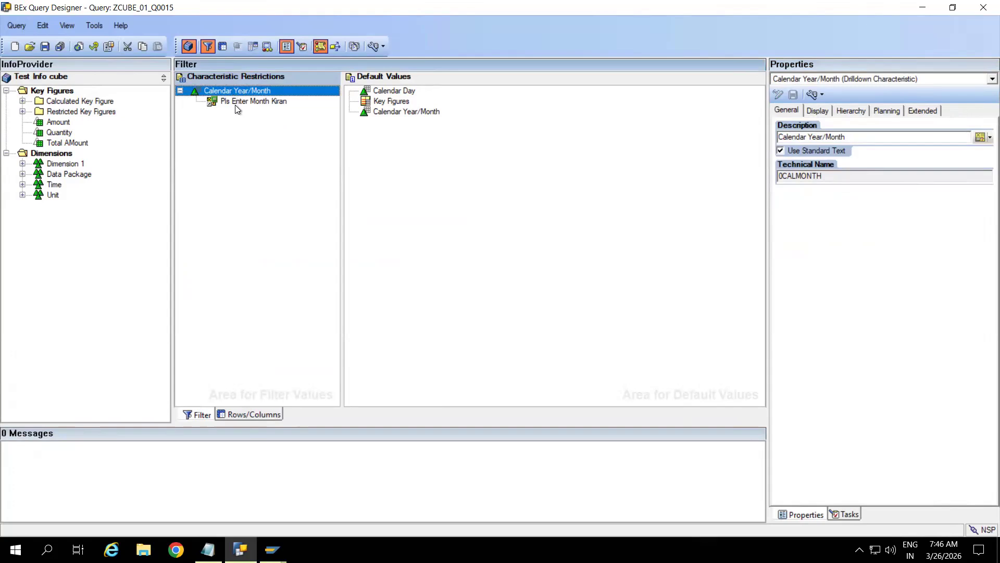
left_click(244, 101)
right_click(245, 102)
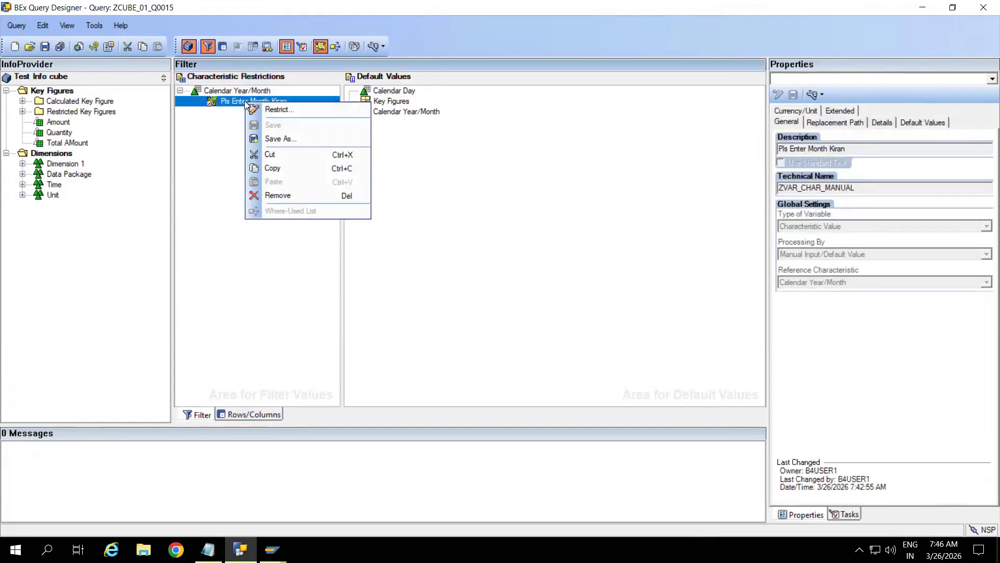
left_click(281, 196)
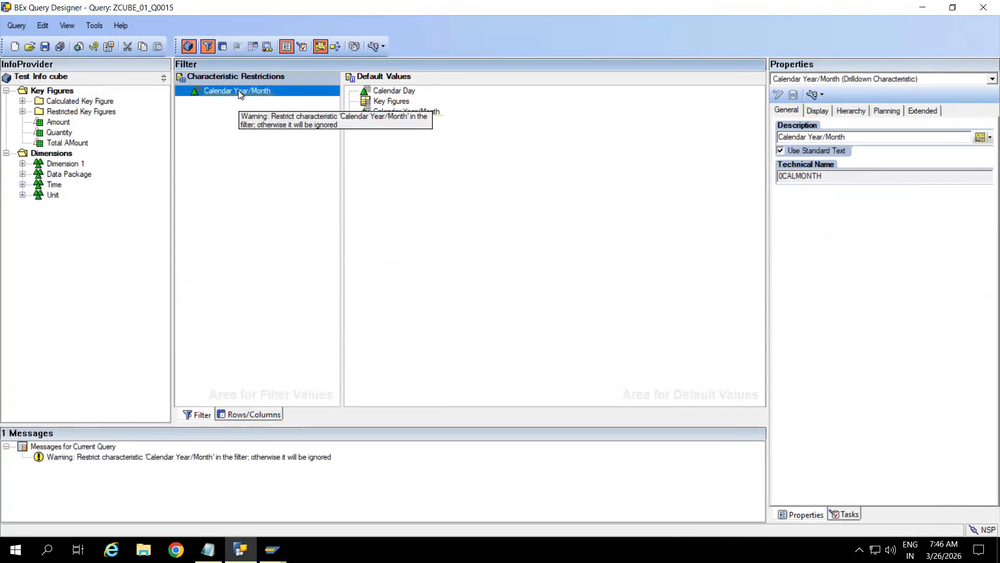
right_click(240, 94)
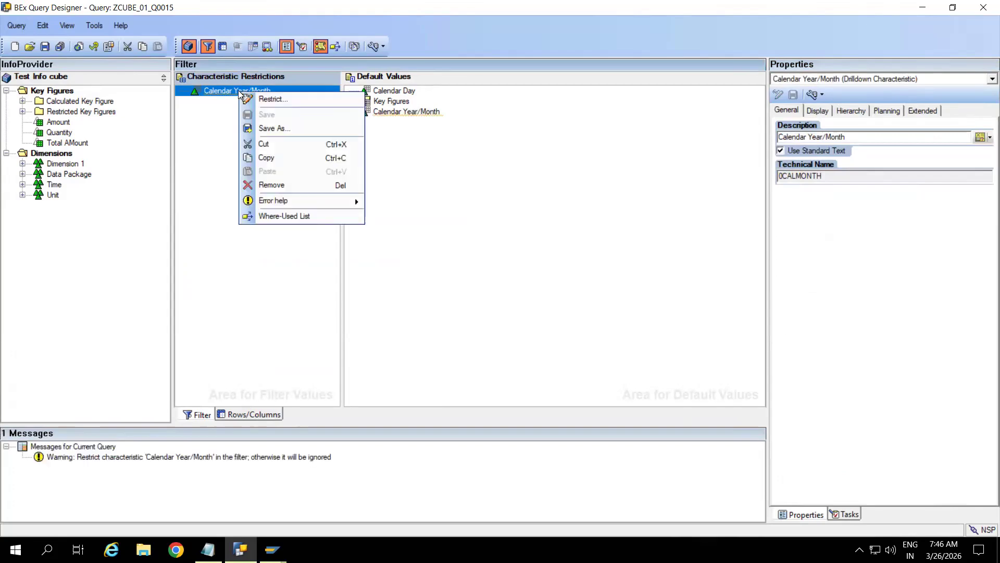
left_click(276, 184)
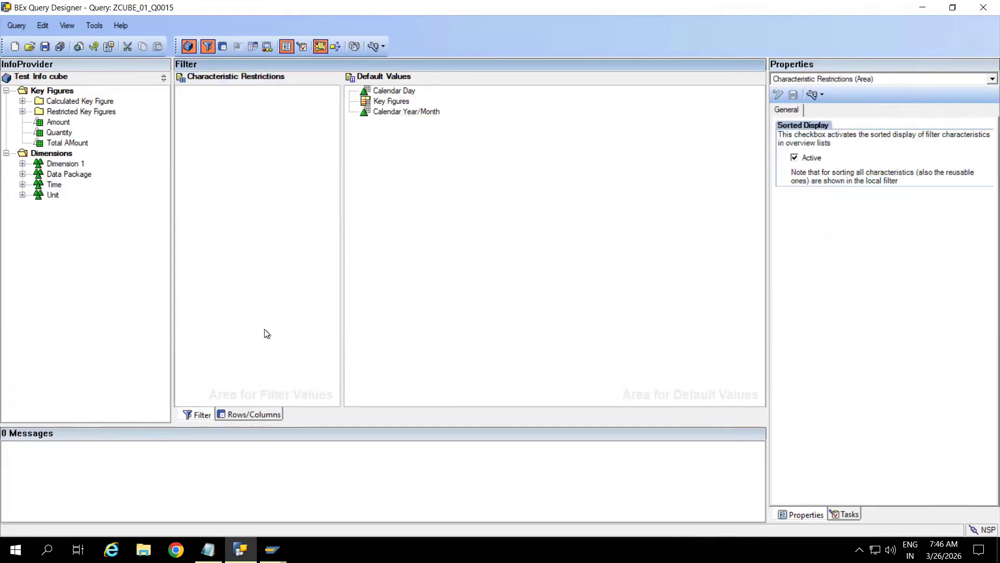
left_click(238, 414)
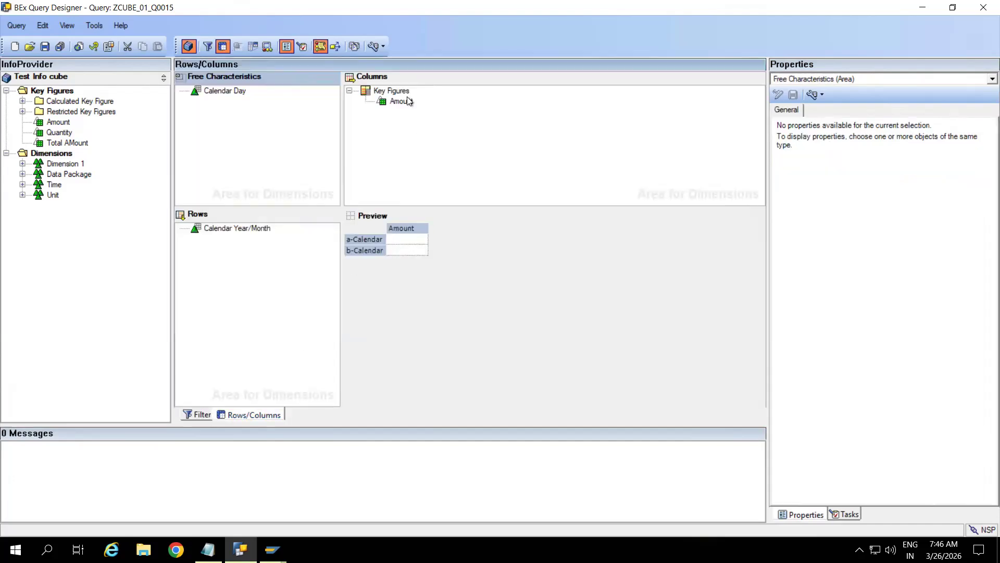
Step: Create a new selection under Key Figures with the description 'Current Month'
left_click(395, 90)
right_click(396, 90)
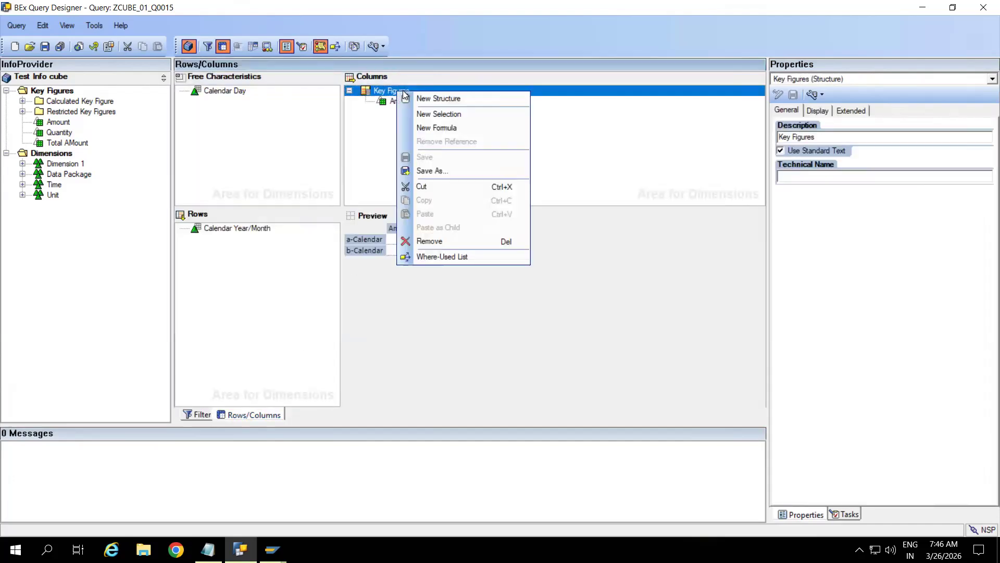
left_click(439, 114)
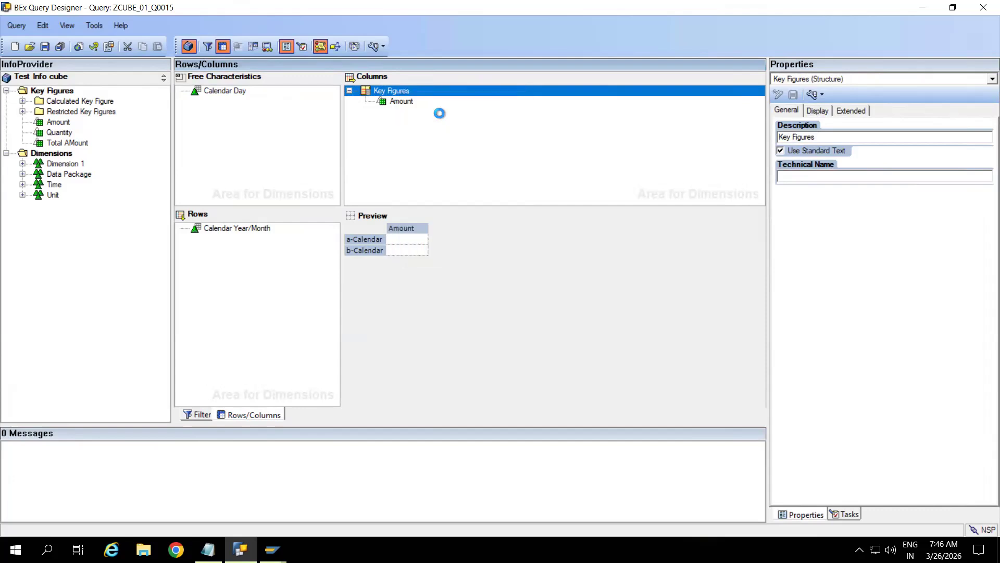
double_click(401, 102)
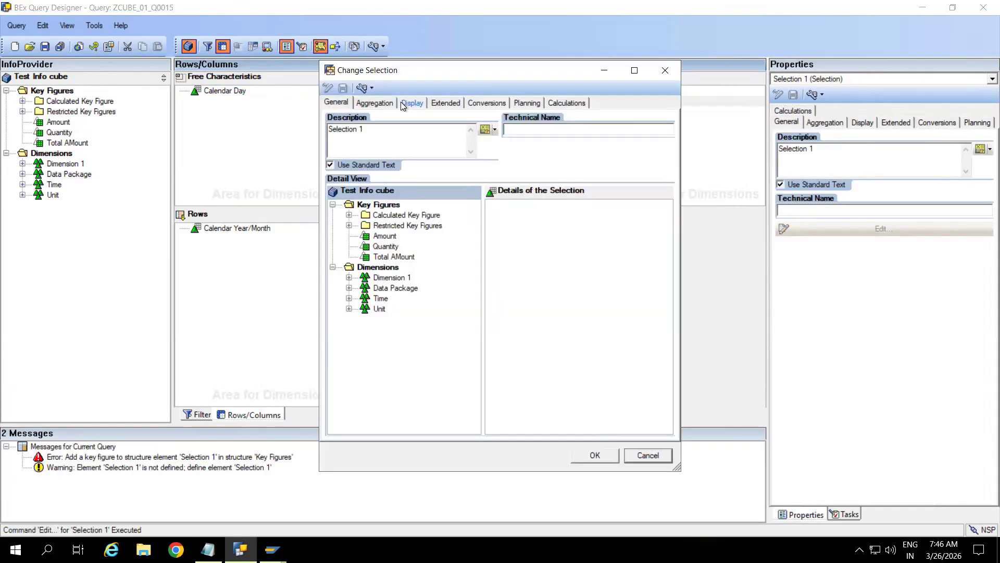
key("Delete")
key("Delete")
key("Delete")
key("Delete")
key("Delete")
key("Delete")
key("Delete")
key("Delete")
key("Delete")
key("Delete")
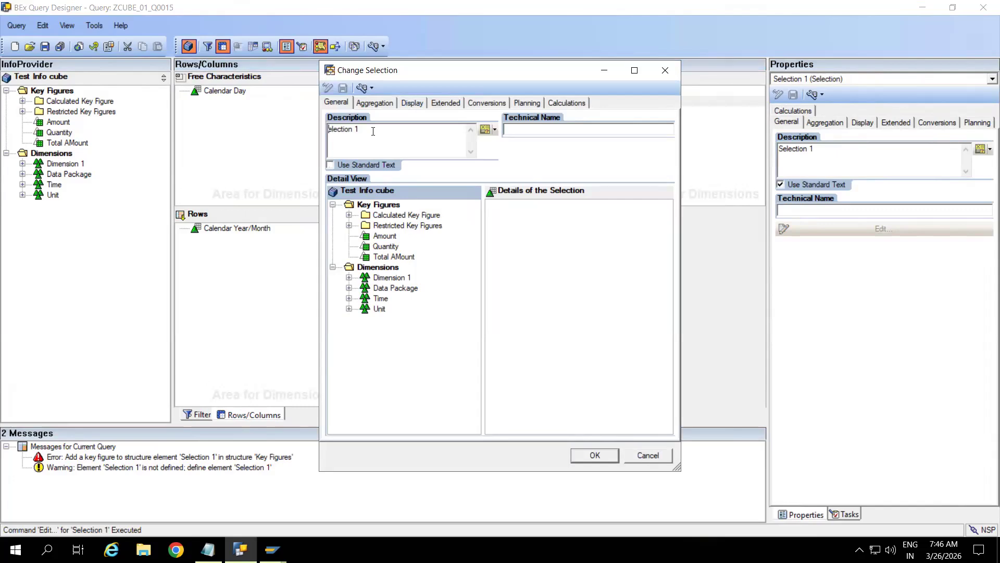
key("Delete")
type("Current Month")
left_click(516, 257)
Step: Add Amount and Calendar Year/Month from the Time dimension to the Current Month selection
left_click(388, 240)
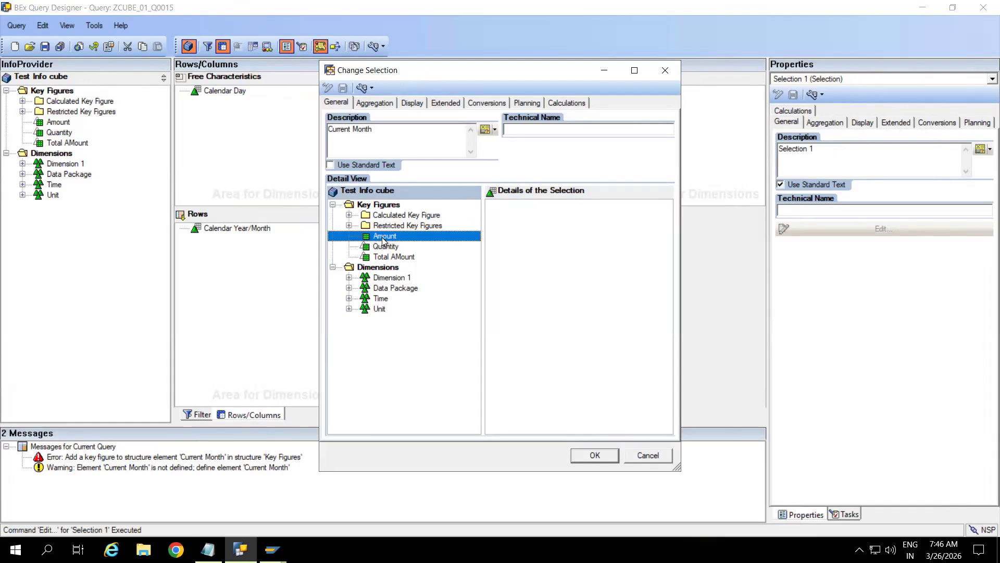
left_click_drag(384, 241, 560, 239)
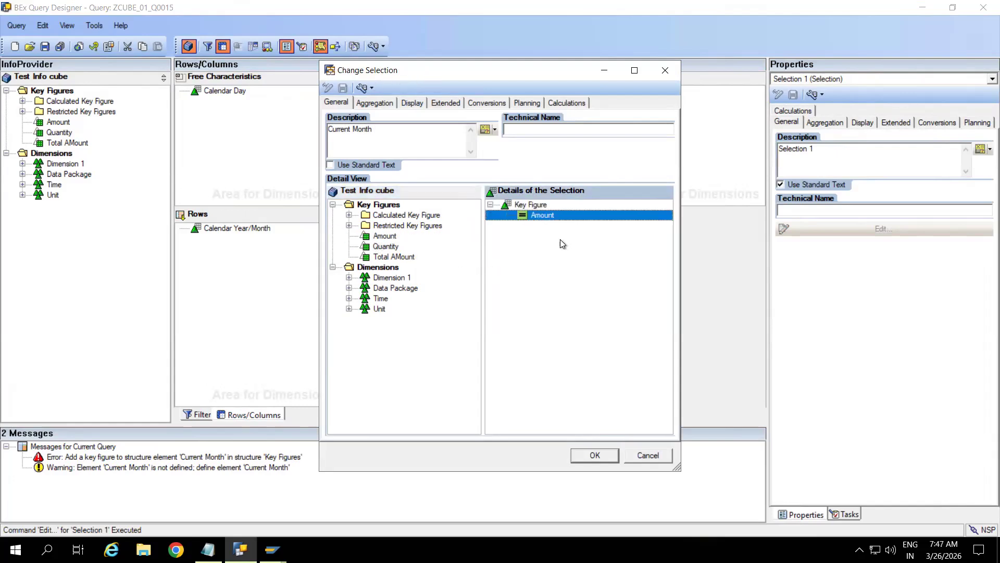
left_click(349, 296)
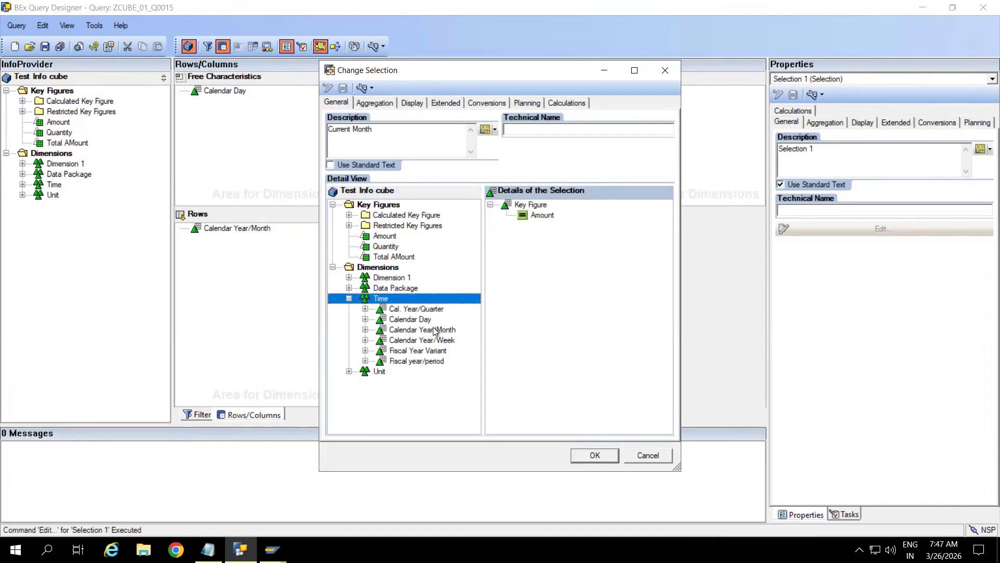
left_click(419, 340)
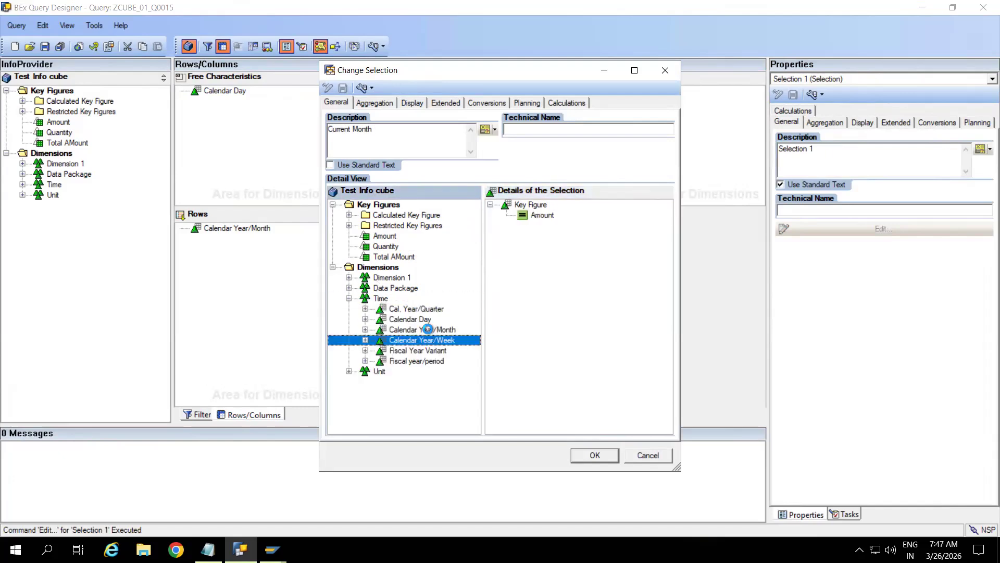
left_click(427, 329)
left_click_drag(407, 334, 568, 263)
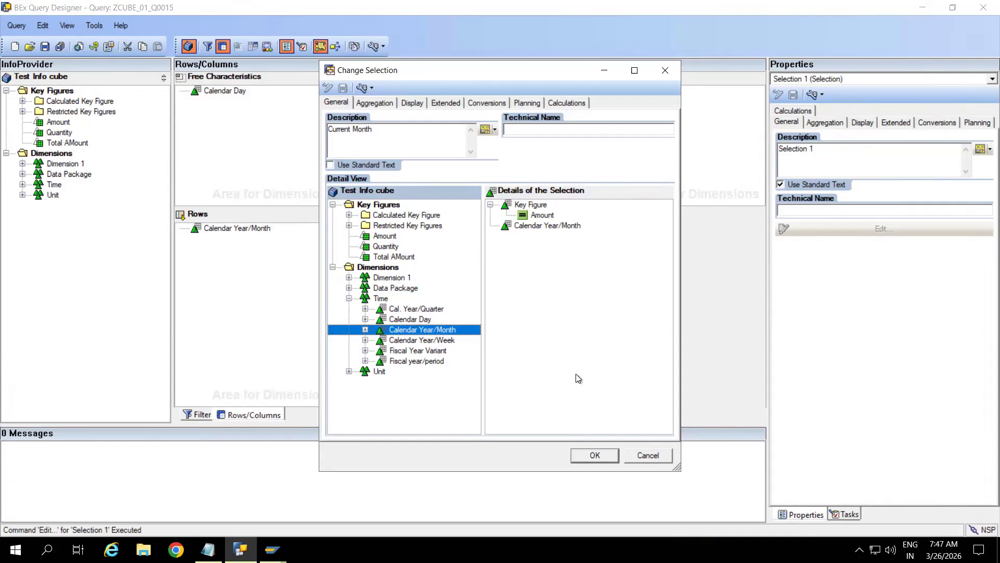
Step: Restrict Calendar Year/Month to the month input variable, confirm, and save the query
left_click(542, 226)
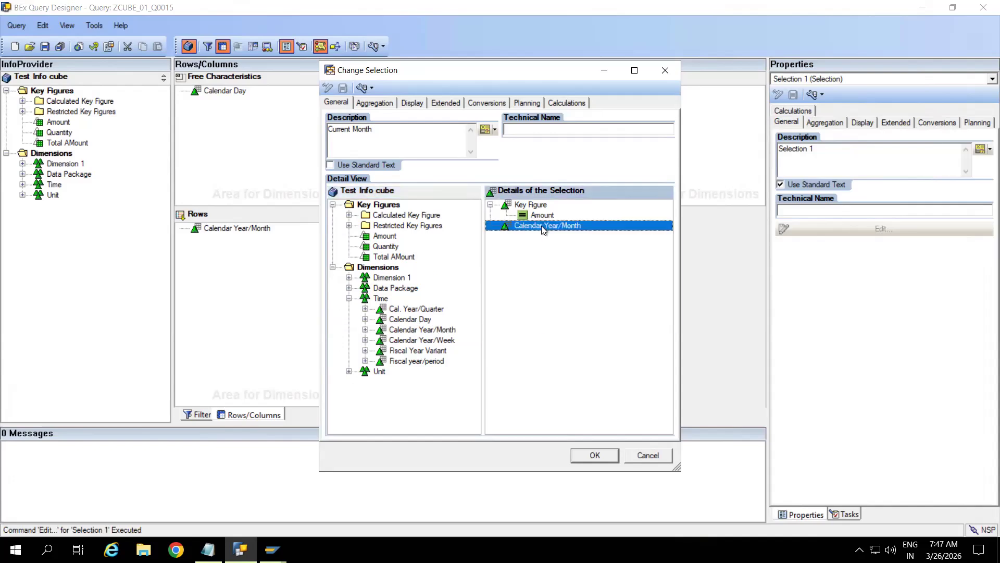
right_click(544, 230)
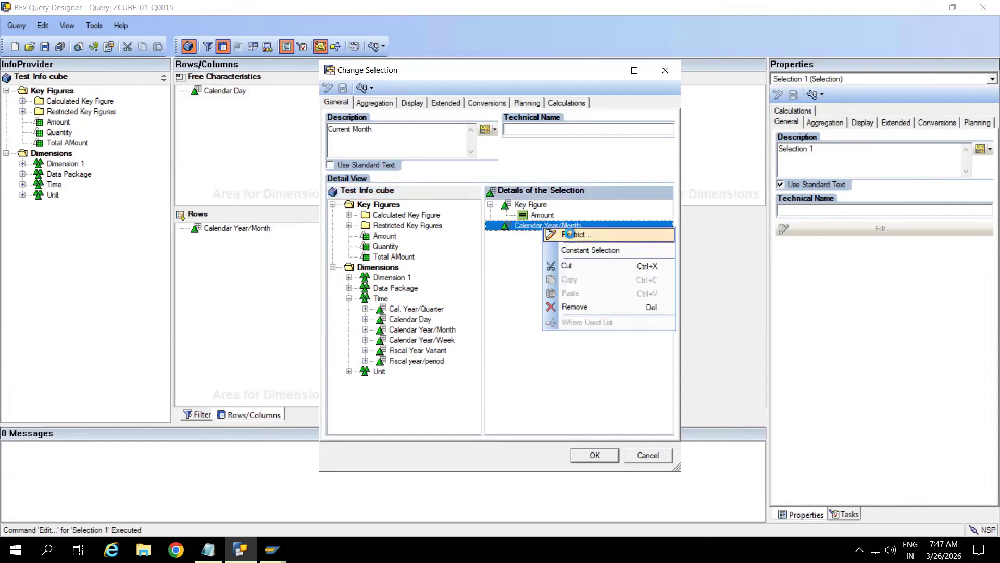
left_click(569, 234)
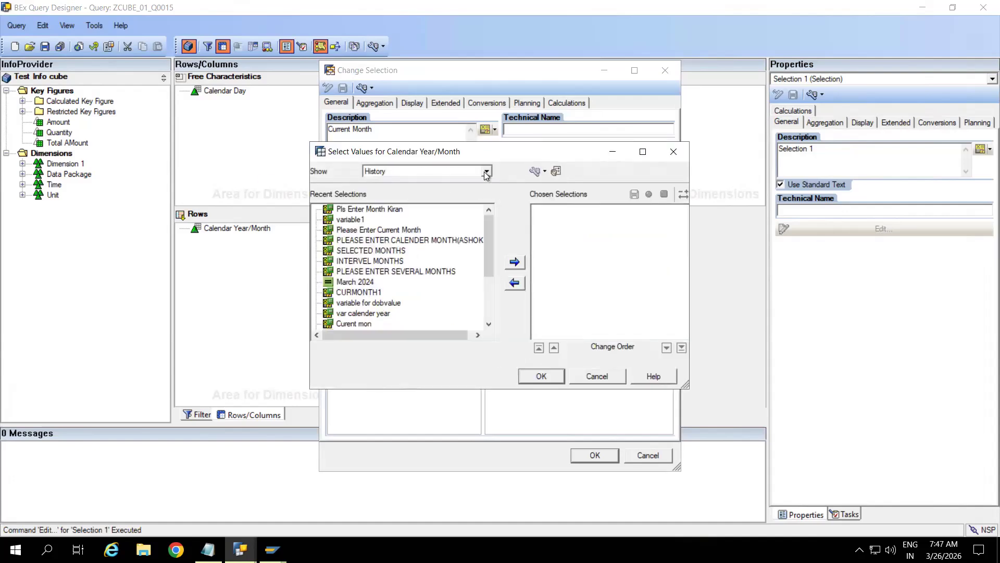
double_click(383, 211)
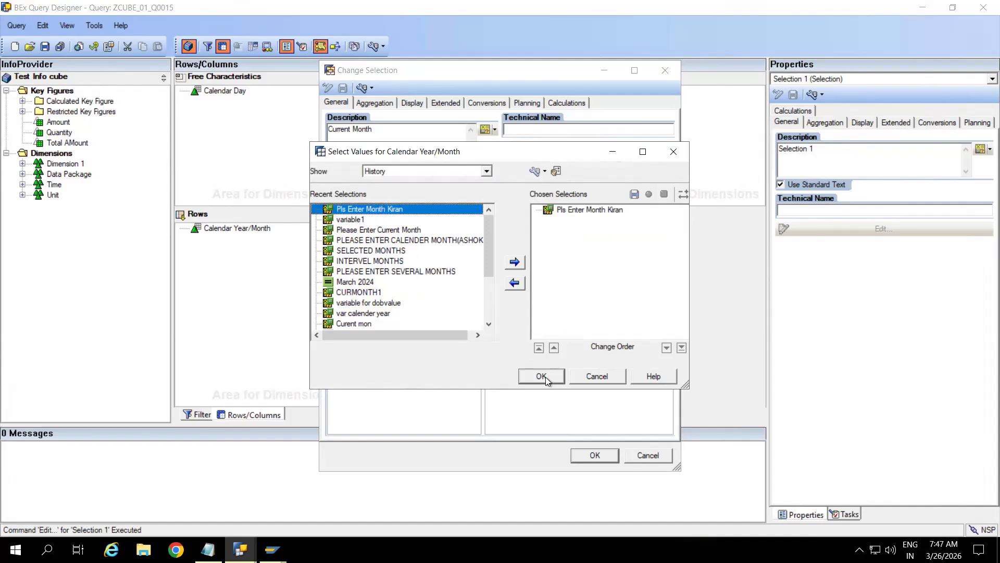
left_click(542, 376)
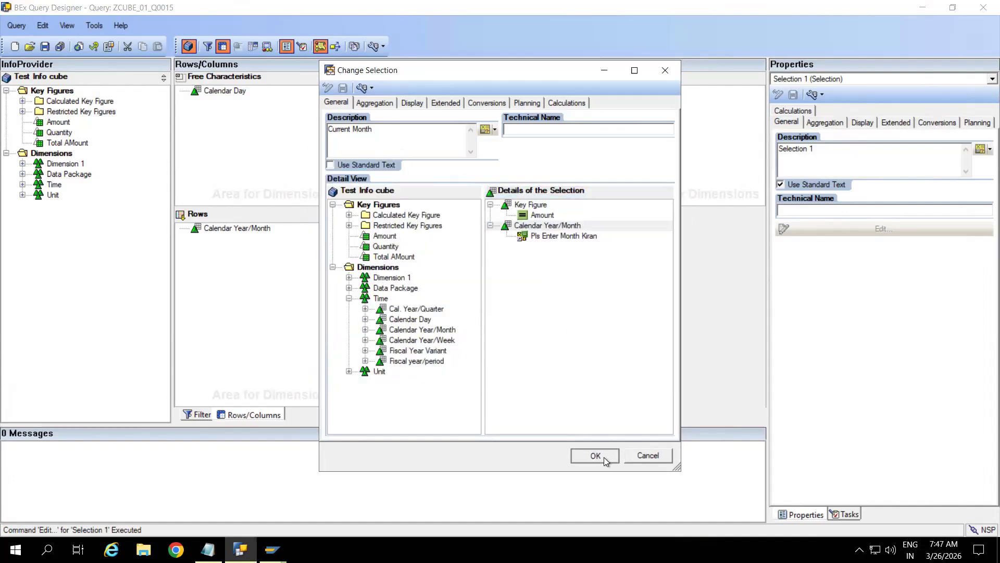
left_click(594, 456)
key("ctrl+s")
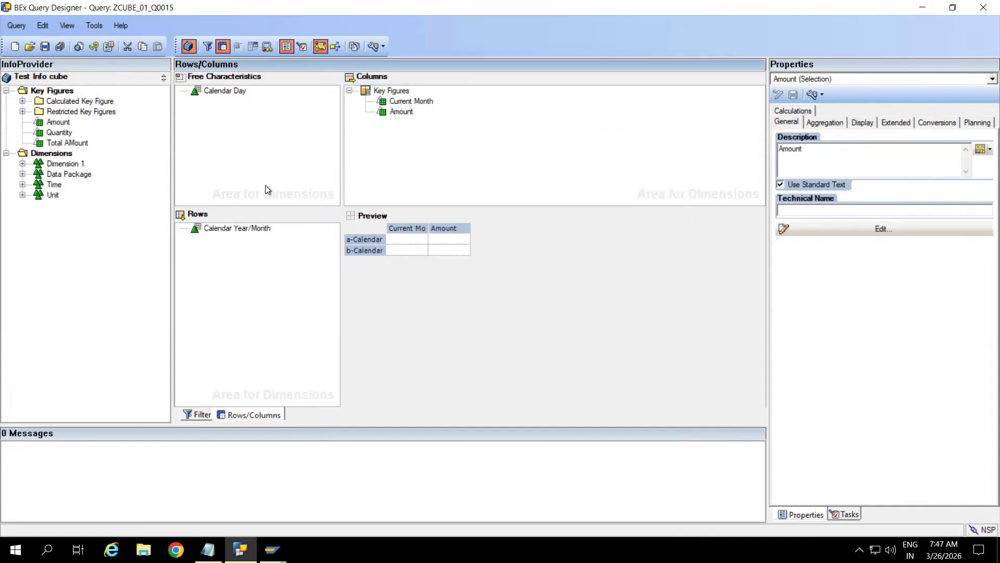
Step: Rerun ZCUBE_01_Q0015 in RSRT, showing Current Month 19.000,00 INR only for APR 2024
left_click(201, 414)
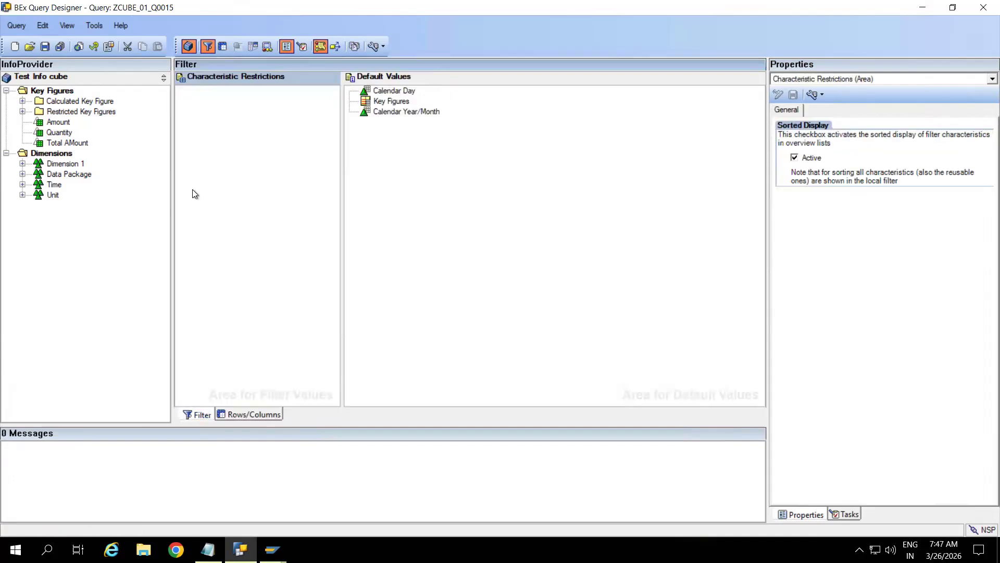
left_click(252, 414)
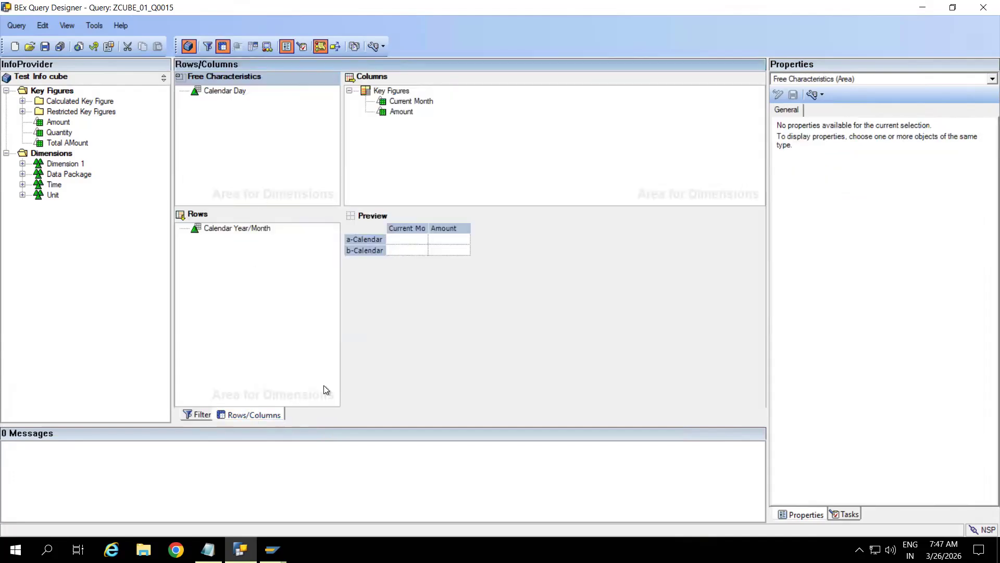
left_click(272, 549)
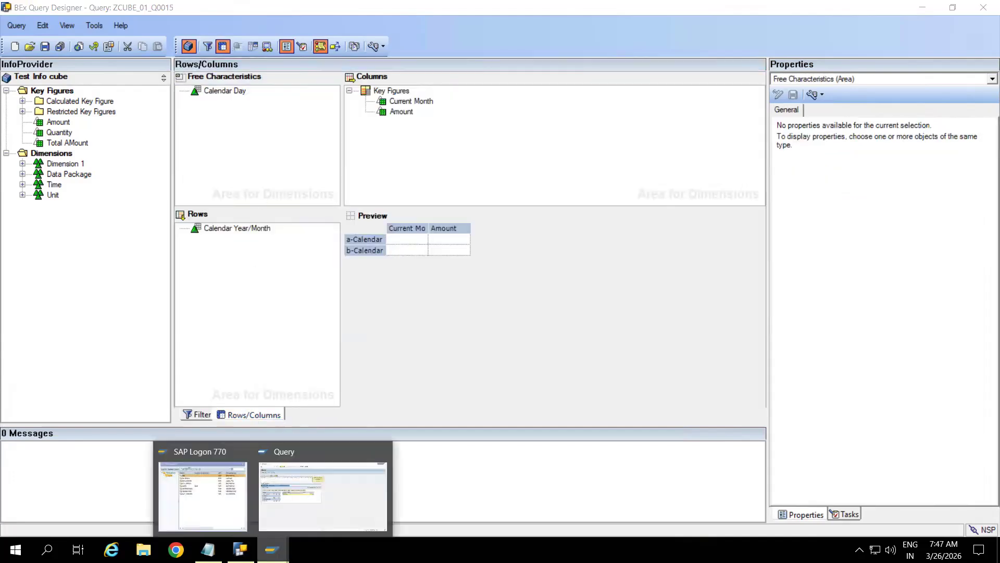
left_click(333, 451)
left_click(170, 33)
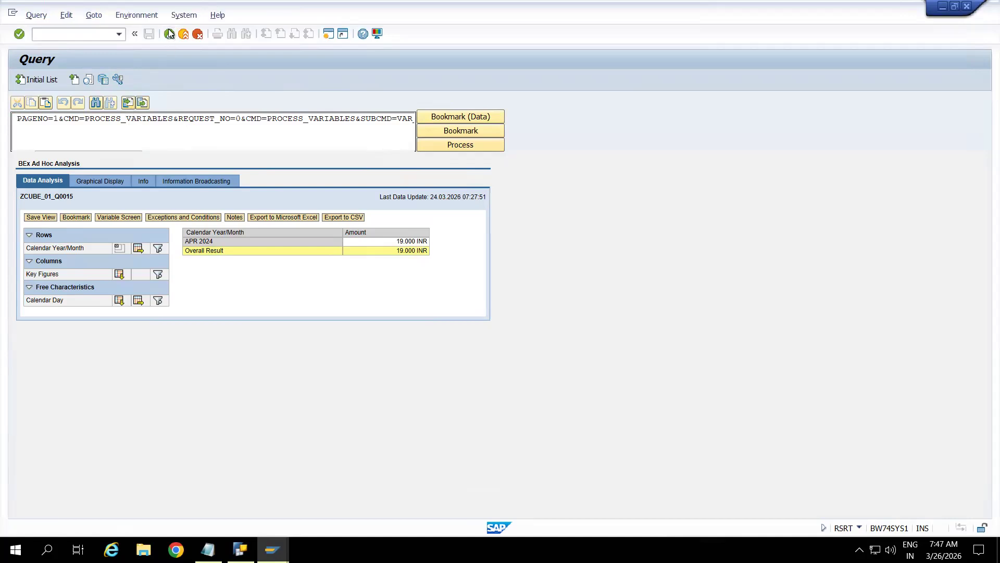
left_click(43, 83)
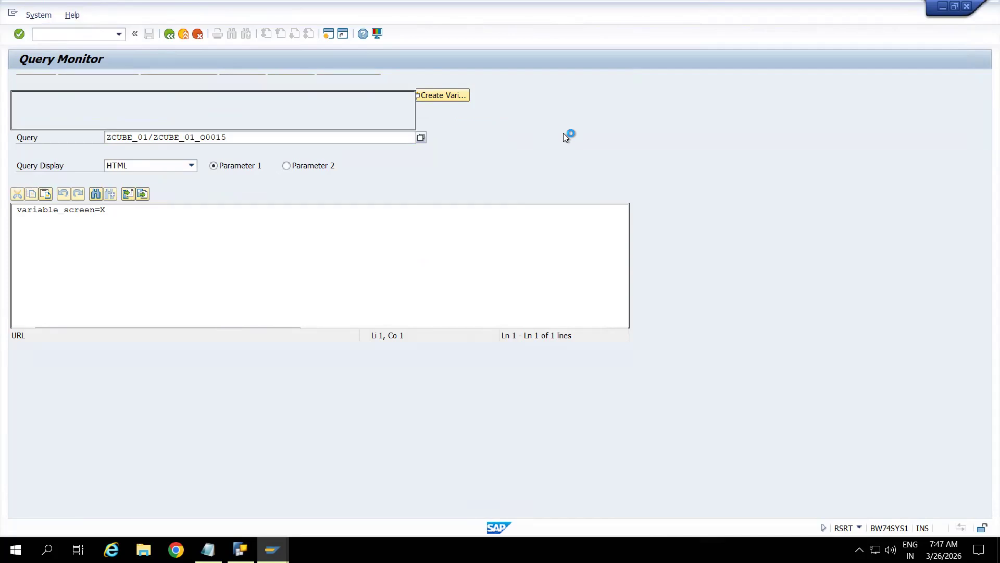
left_click(39, 200)
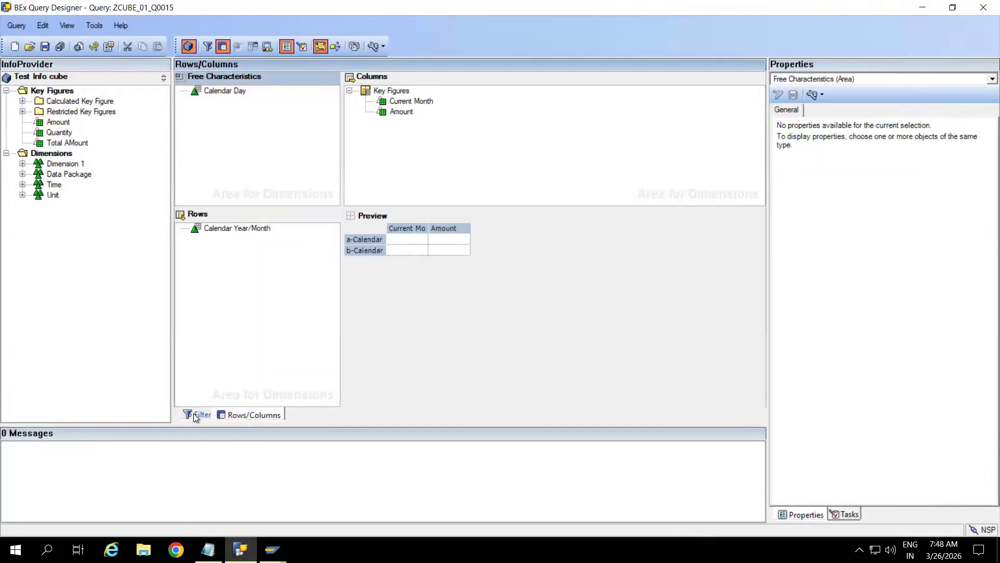
Step: Review the query's Filter and Rows/Columns settings and the SAP GUI results
left_click(199, 415)
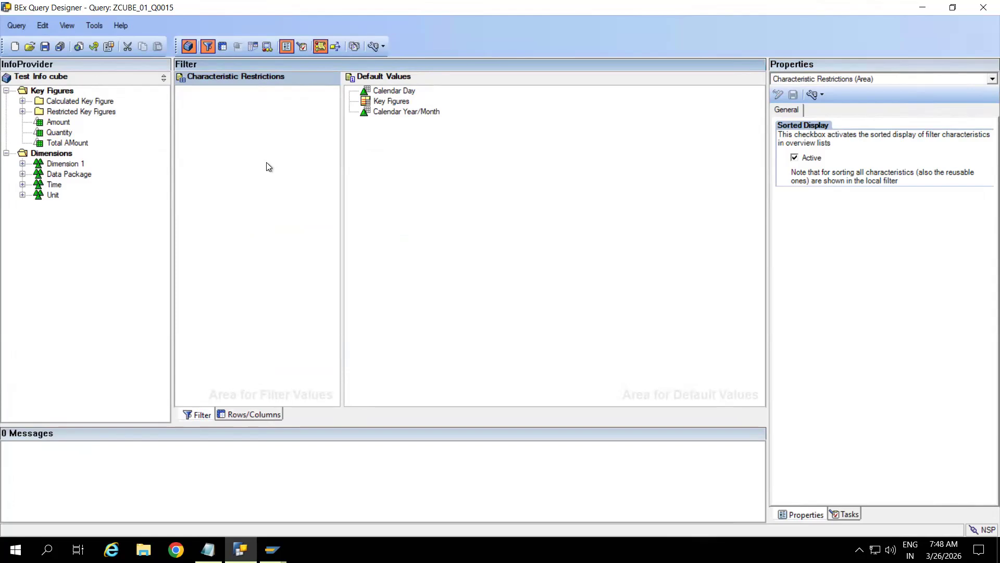
left_click(240, 409)
left_click(403, 100)
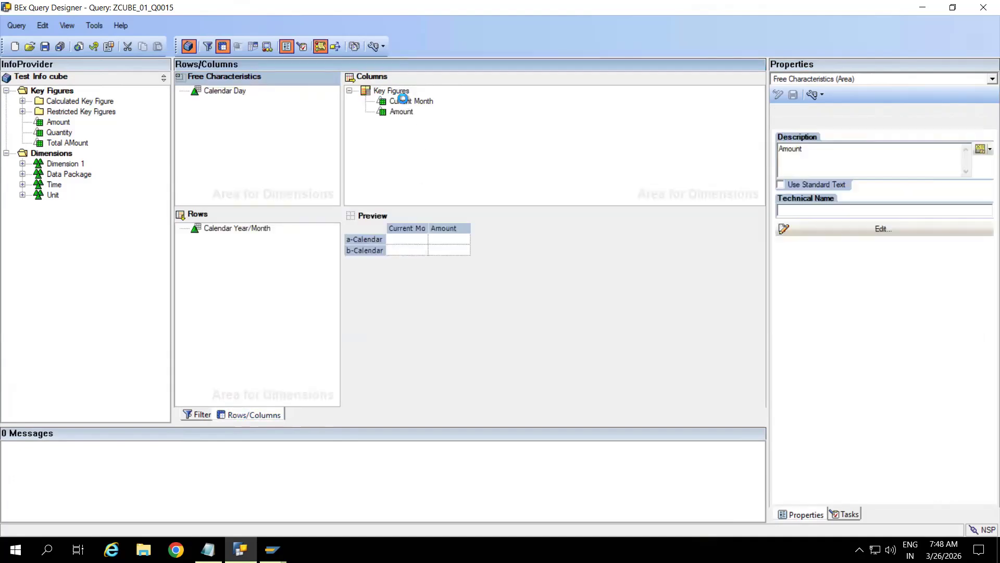
key("alt+Tab")
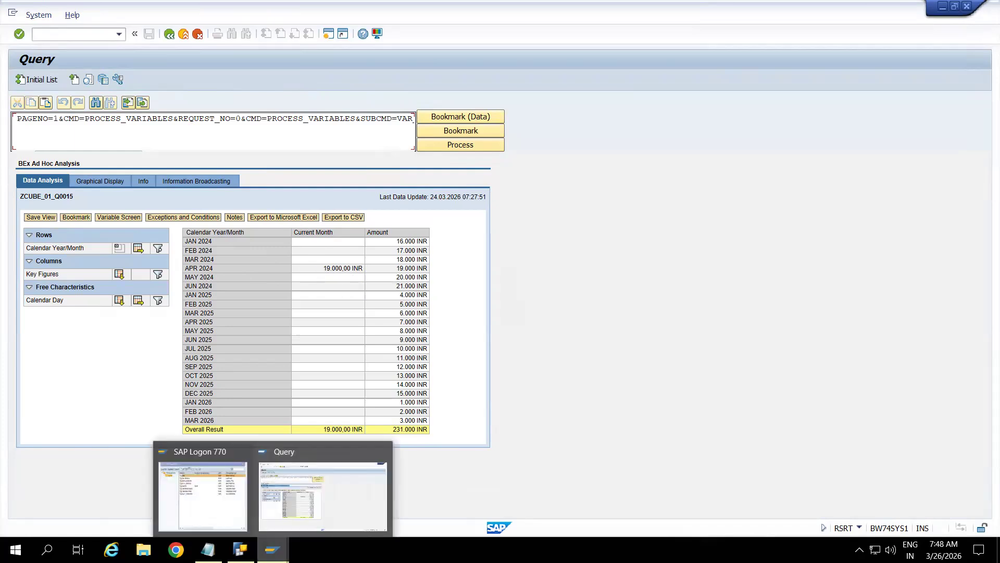
left_click(240, 549)
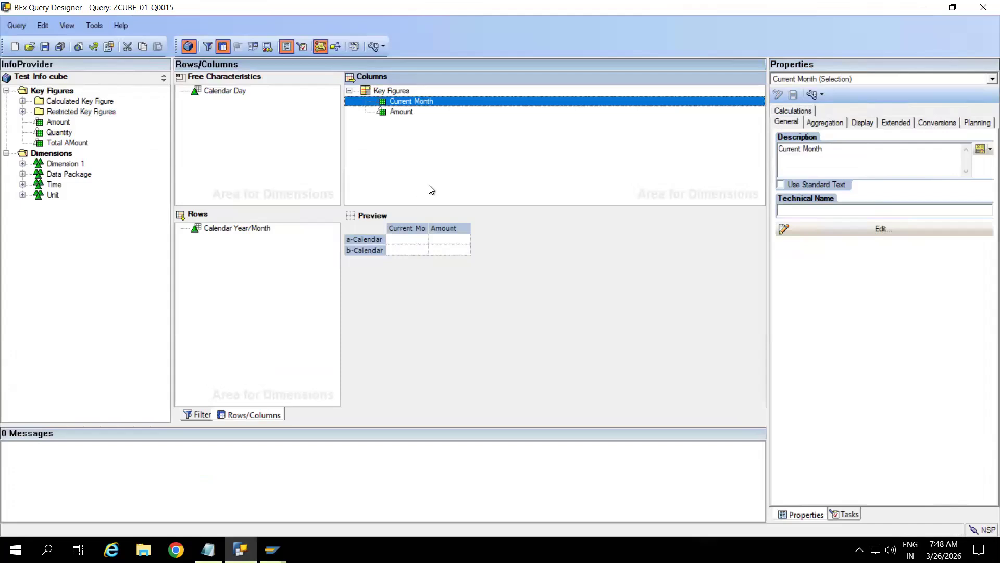
Step: Copy the Current Month selection from the column Key Figures
right_click(403, 105)
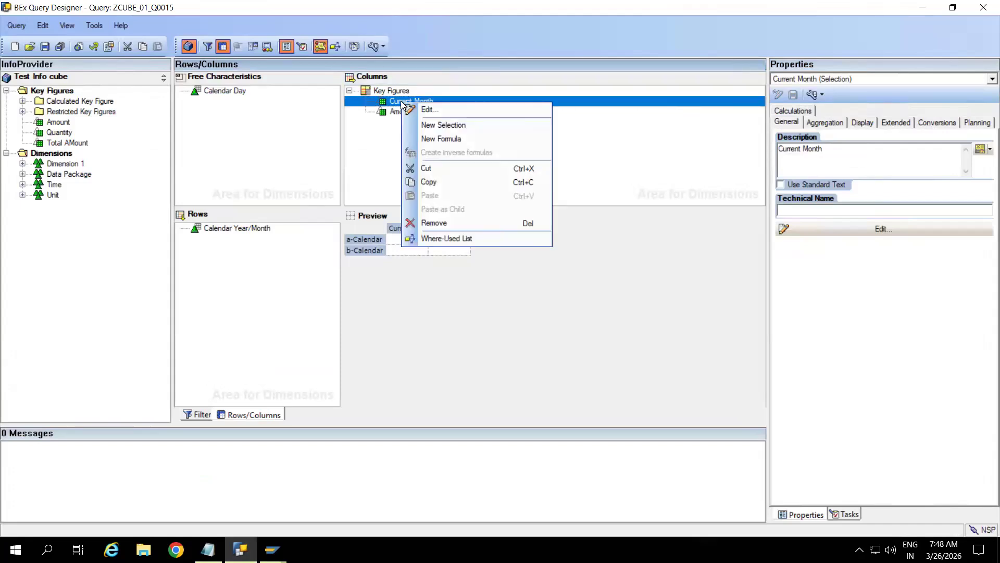
left_click(427, 182)
left_click(399, 165)
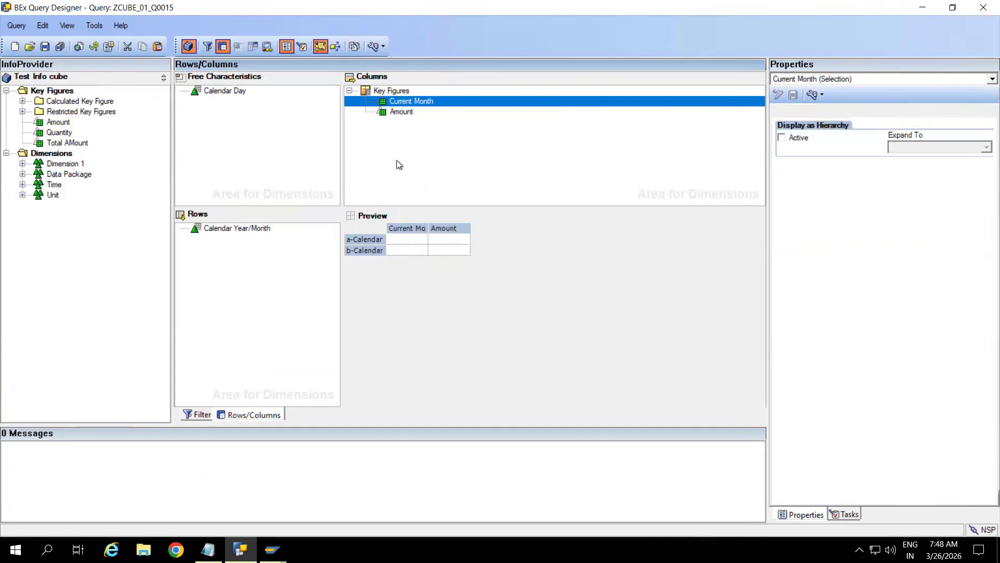
left_click(397, 90)
Step: Paste Current Month as a child of Key Figures, rename the copy 'Previous Month', and save
right_click(397, 90)
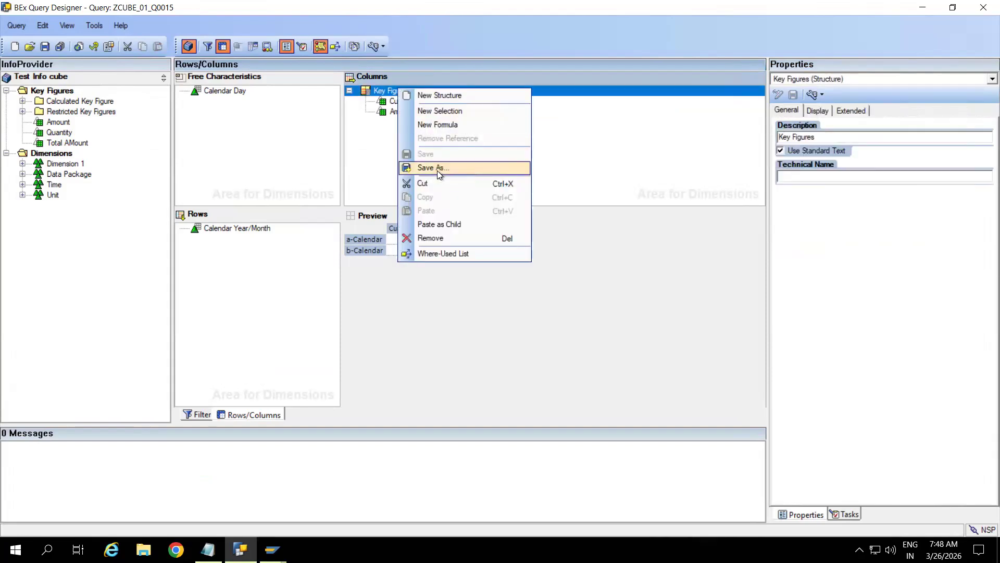
left_click(441, 224)
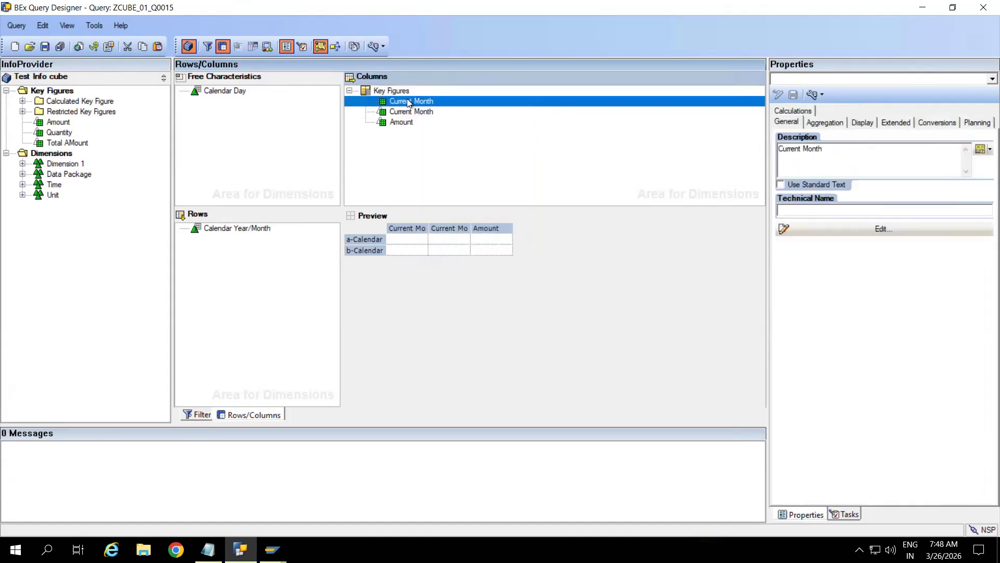
double_click(409, 102)
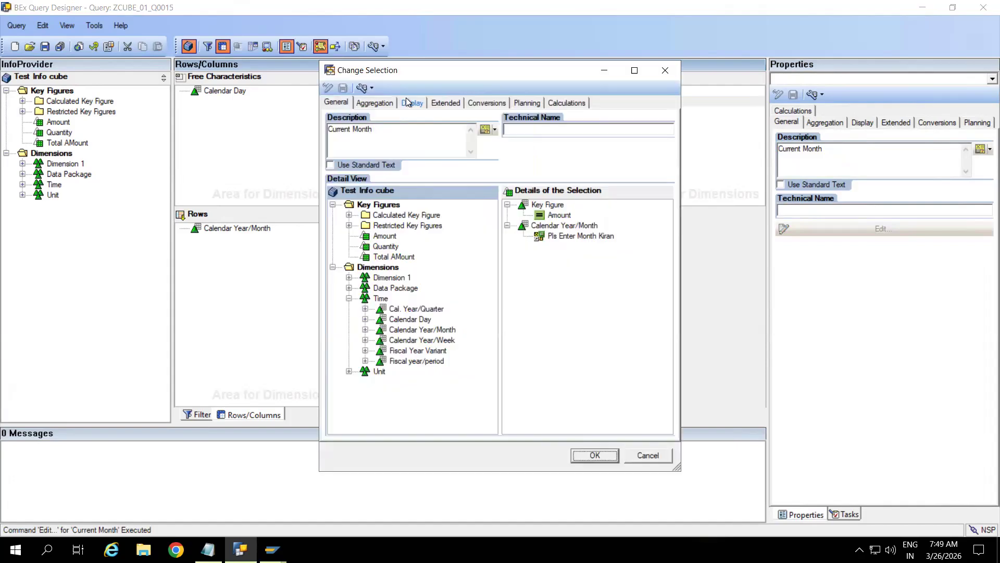
left_click(385, 133)
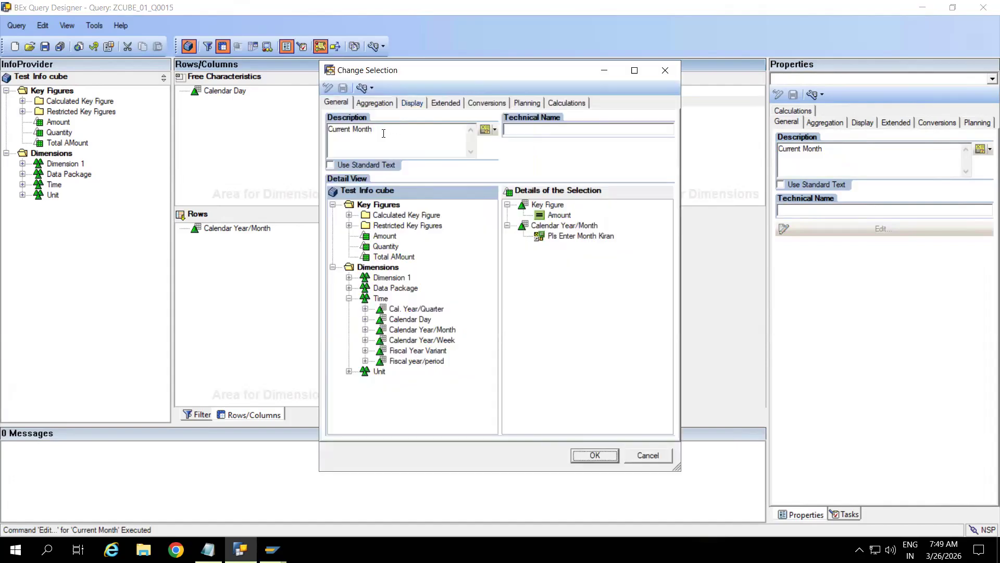
left_click(350, 131)
key("BackSpace")
key("BackSpace")
key("BackSpace")
key("BackSpace")
key("BackSpace")
key("BackSpace")
key("BackSpace")
key("BackSpace")
type("Previous")
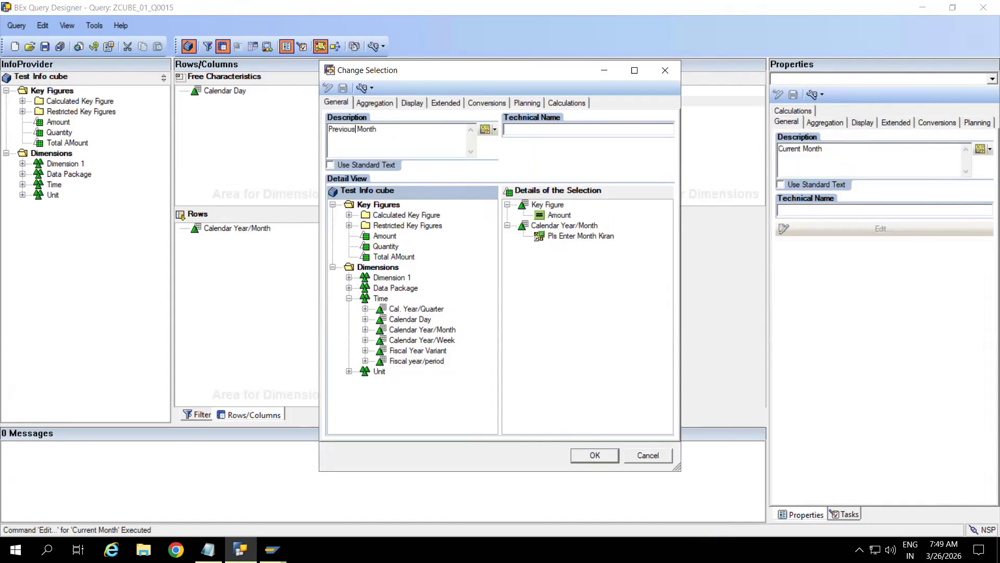
left_click(587, 282)
left_click(595, 455)
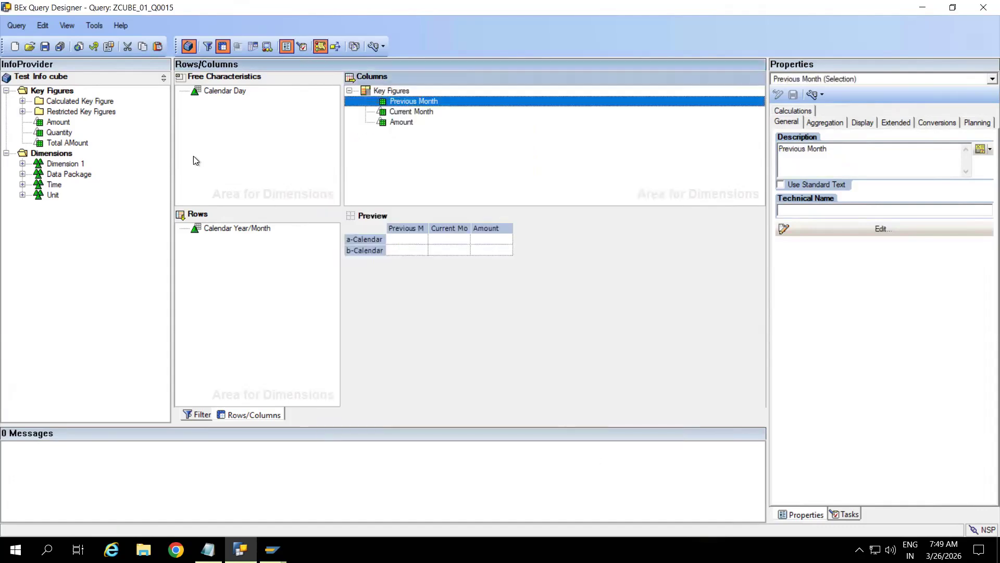
left_click(45, 46)
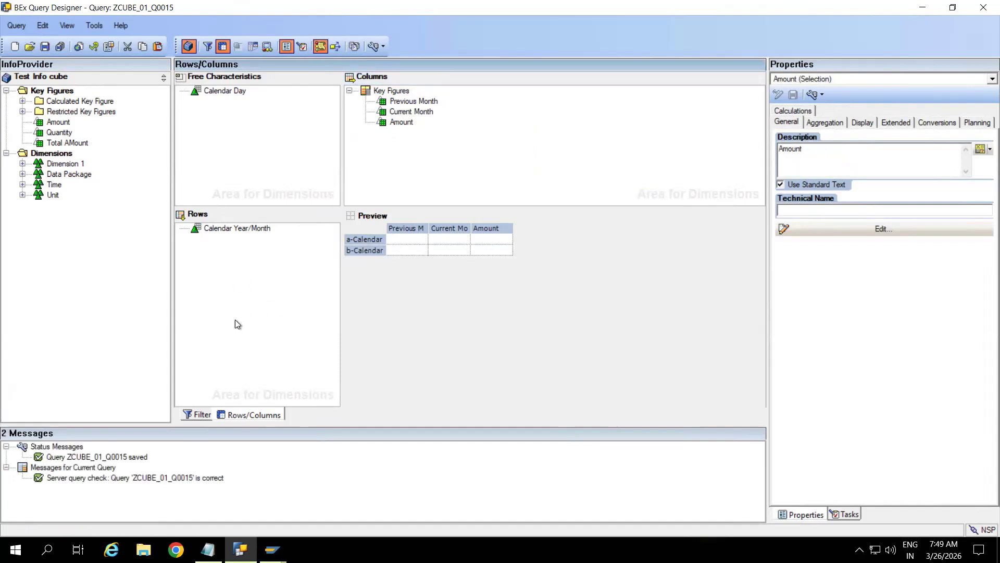
Step: Rerun the query for 04.2024; Previous Month shows the same 19.000,00 INR as Current Month
mouse_move(272, 549)
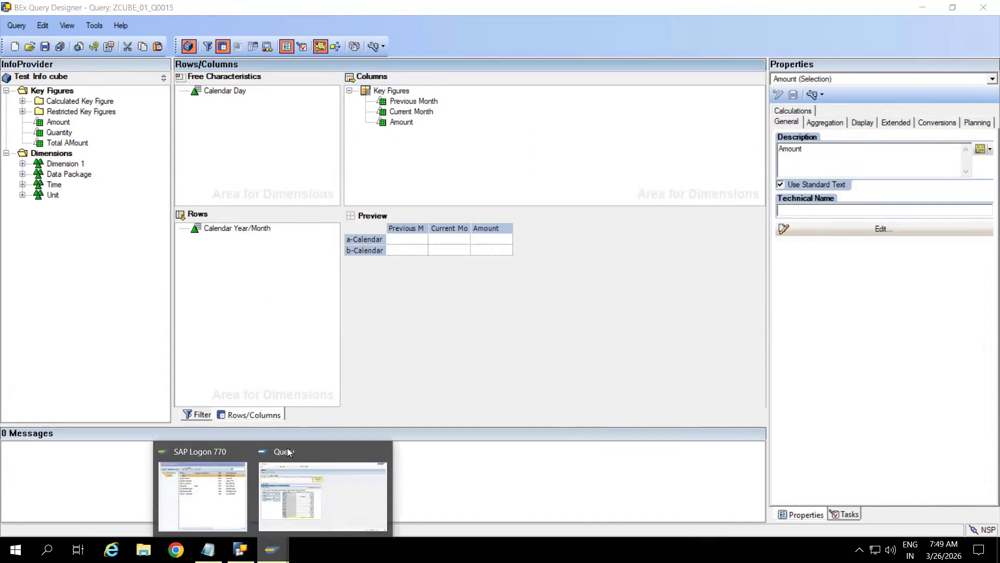
left_click(314, 449)
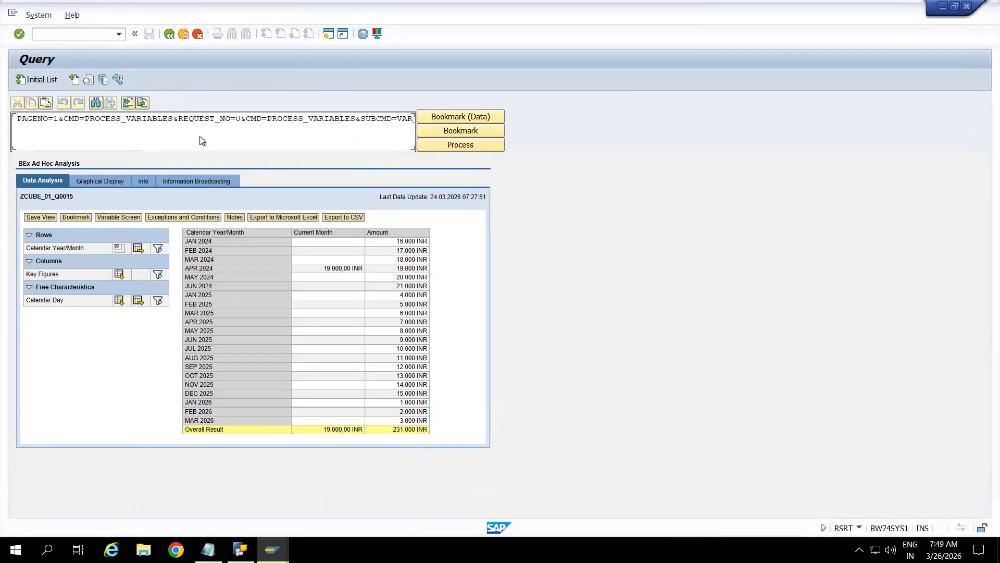
left_click(178, 34)
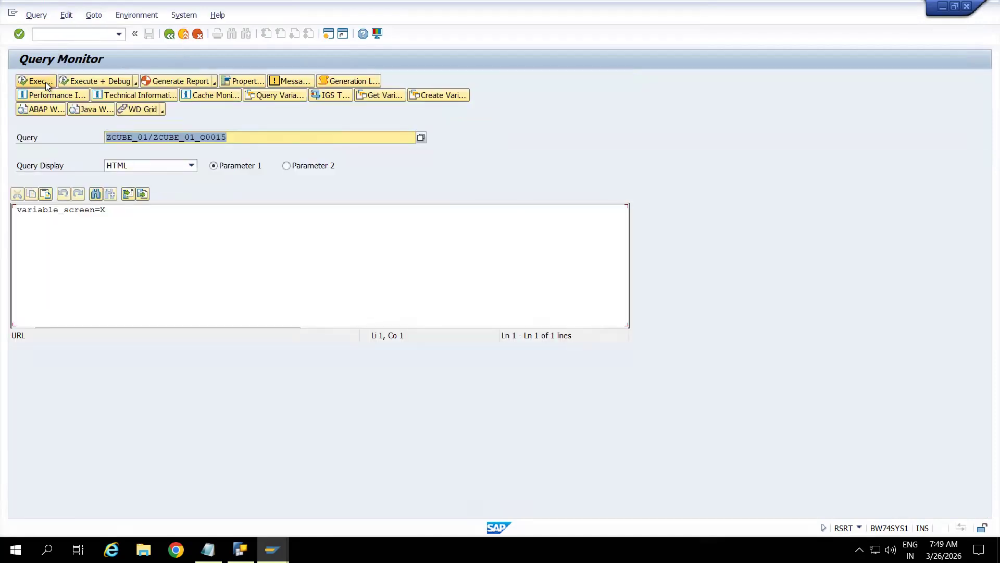
left_click(45, 82)
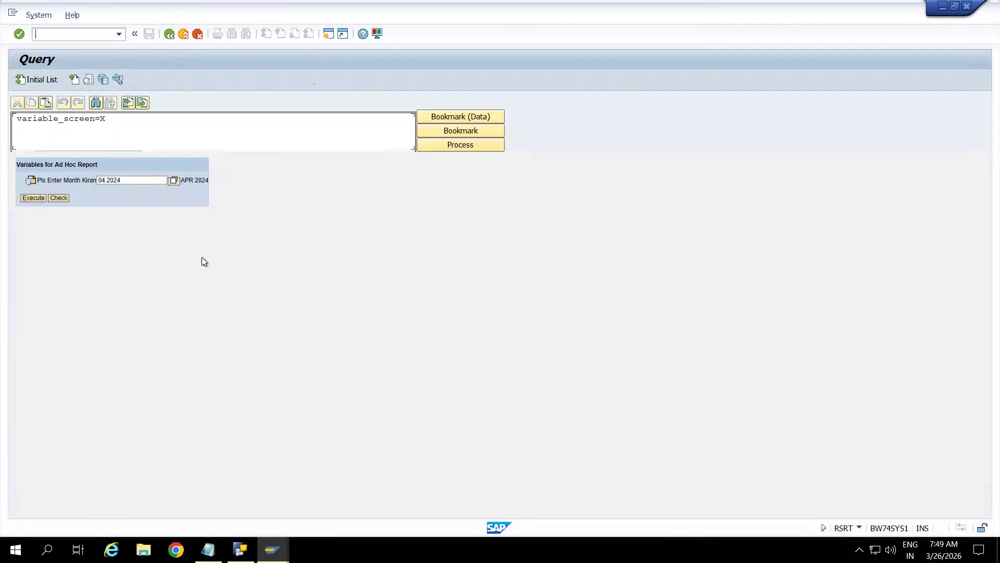
left_click(36, 199)
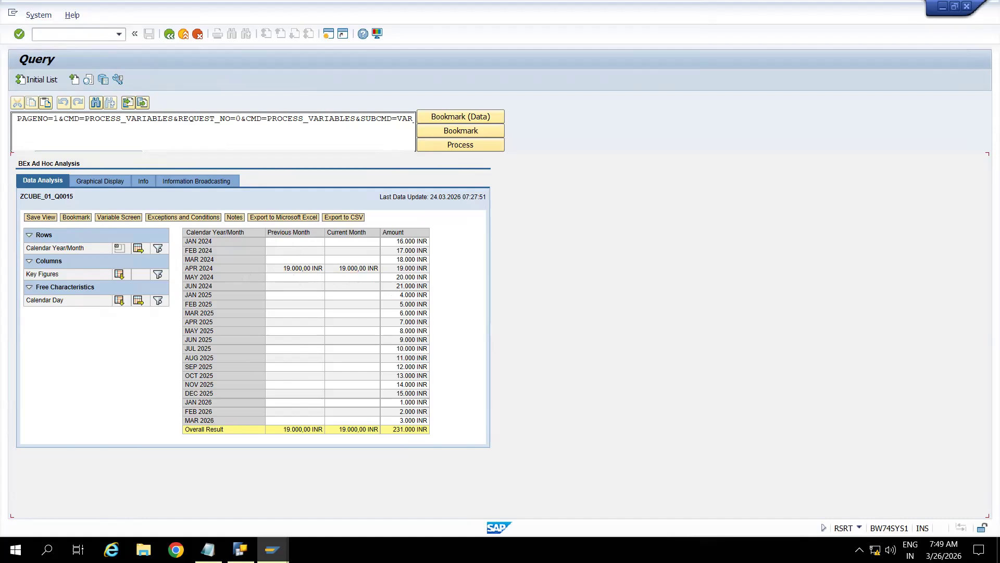
left_click(240, 550)
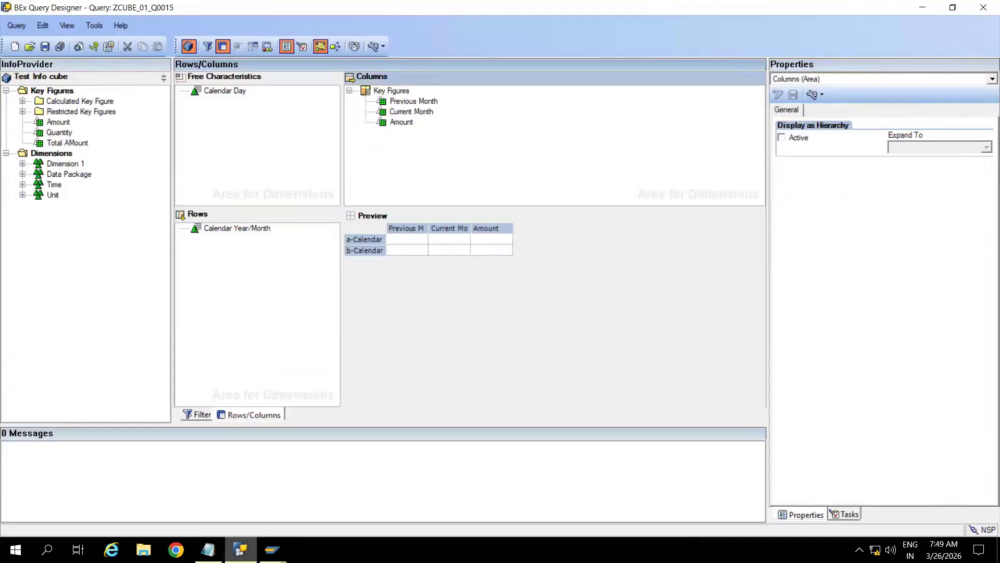
Step: In Previous Month, open the month variable's restriction and its variable offset setting
double_click(401, 102)
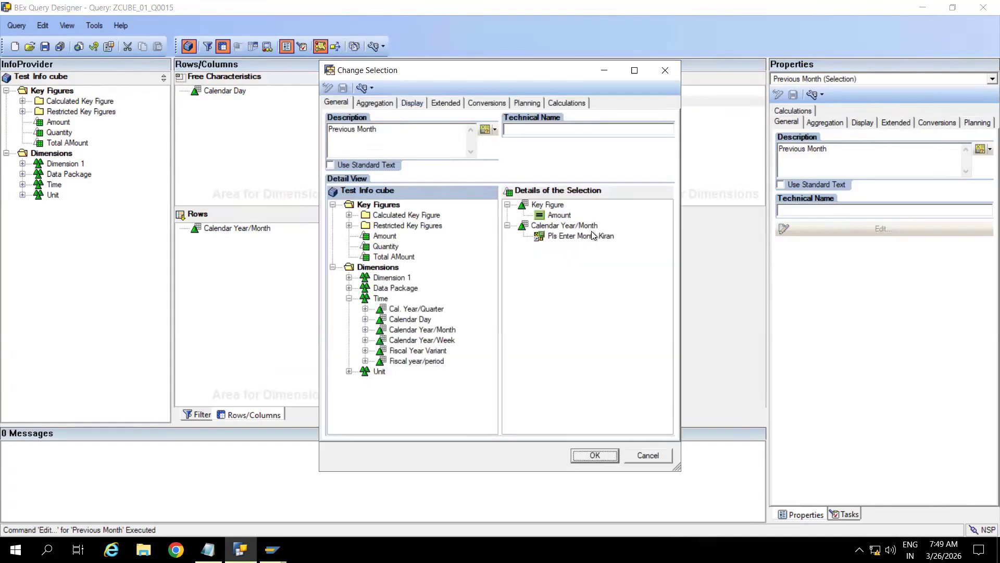
left_click(579, 233)
right_click(579, 233)
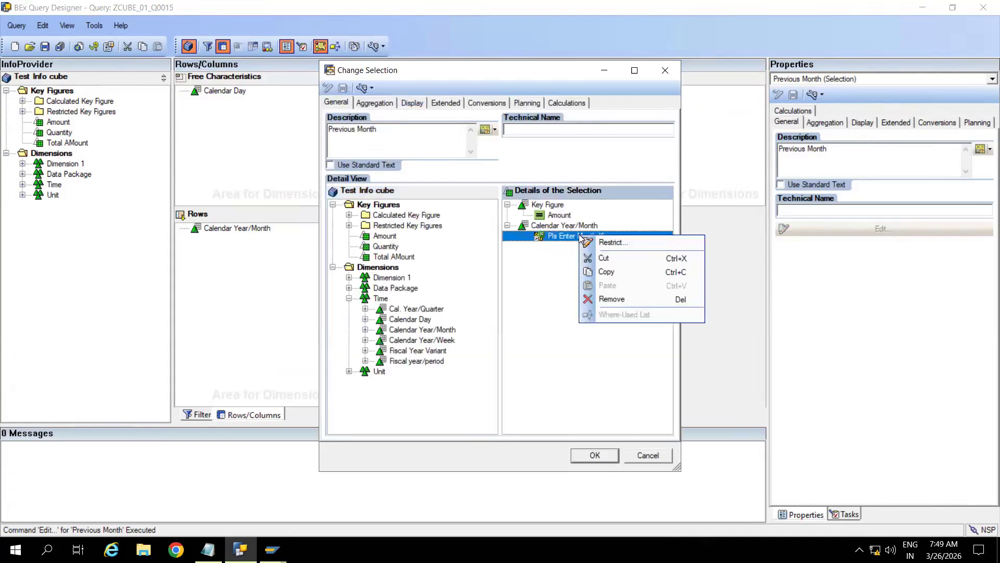
left_click(607, 242)
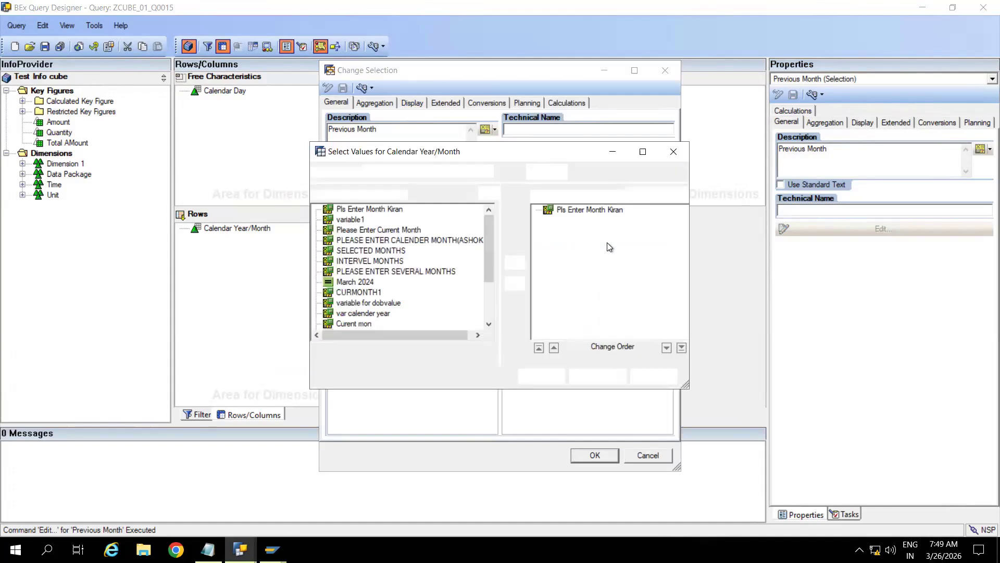
left_click(590, 209)
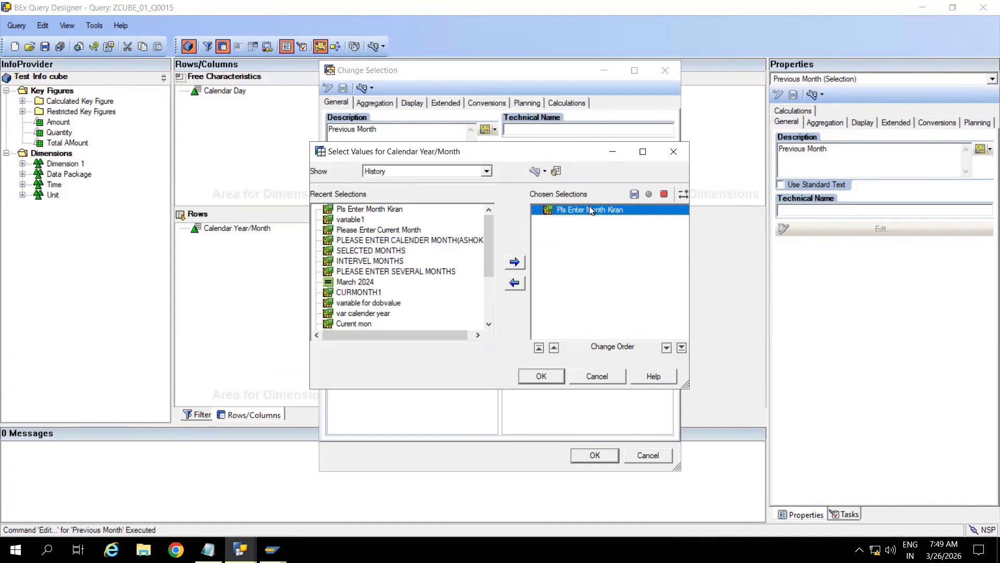
right_click(590, 209)
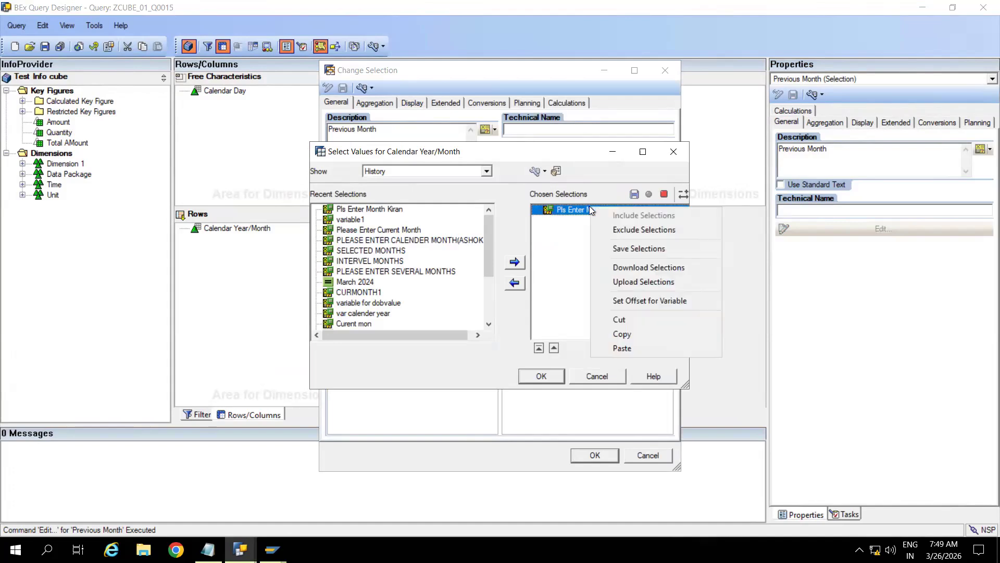
left_click(654, 301)
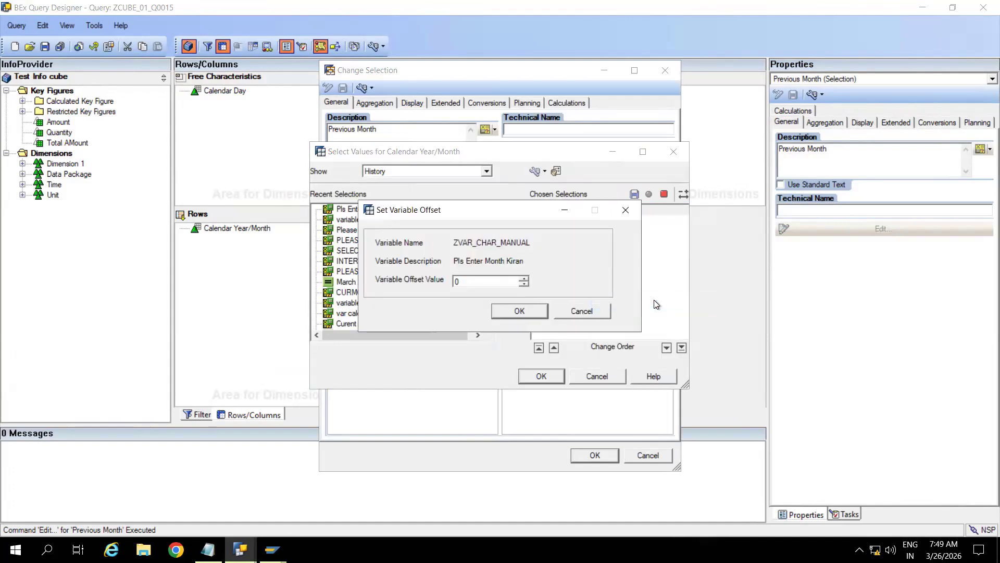
Step: Set the month variable offset to -1 and confirm the Previous Month selection
left_click(524, 284)
left_click(523, 283)
left_click(523, 283)
left_click(524, 283)
left_click(524, 283)
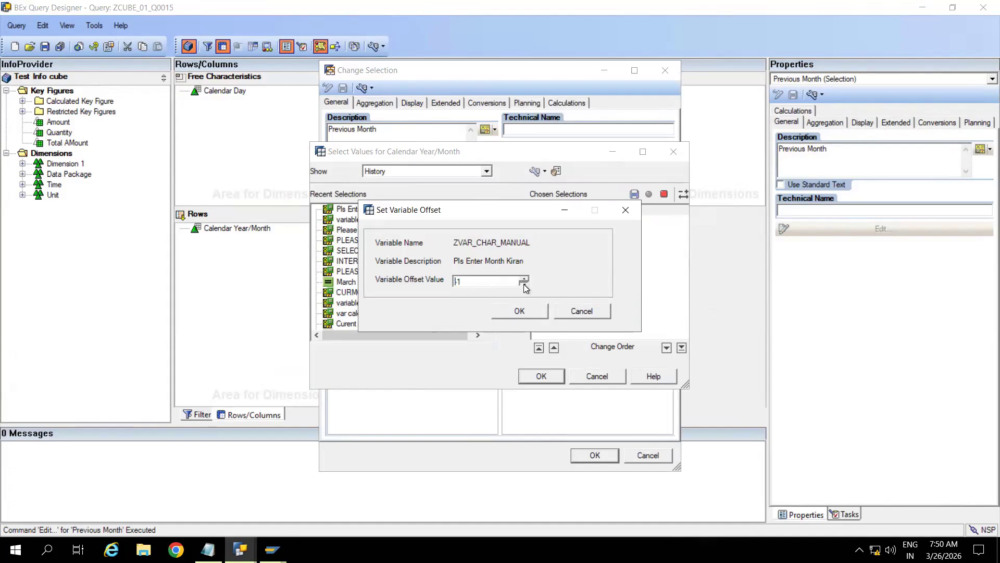
left_click(523, 314)
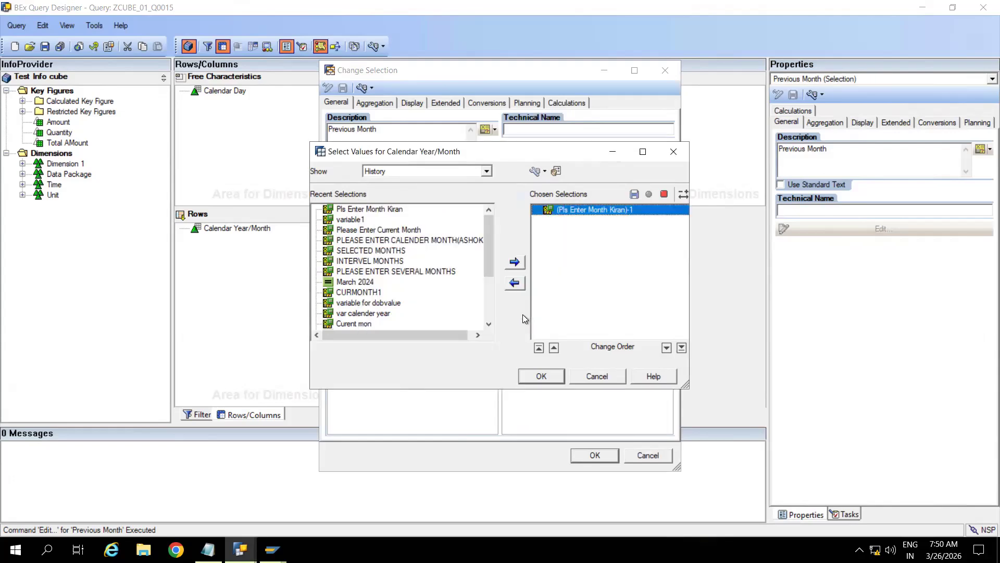
left_click(541, 376)
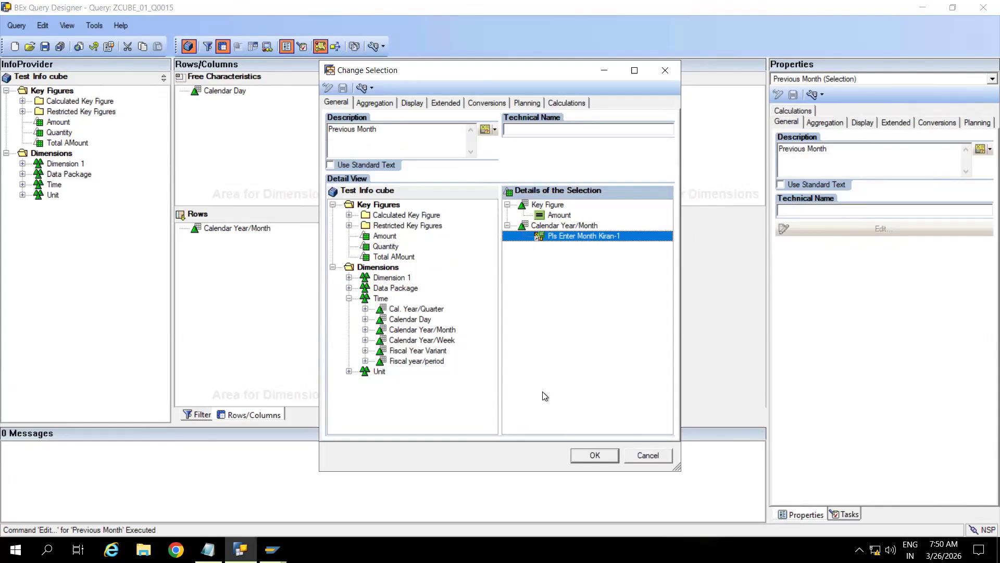
left_click(594, 458)
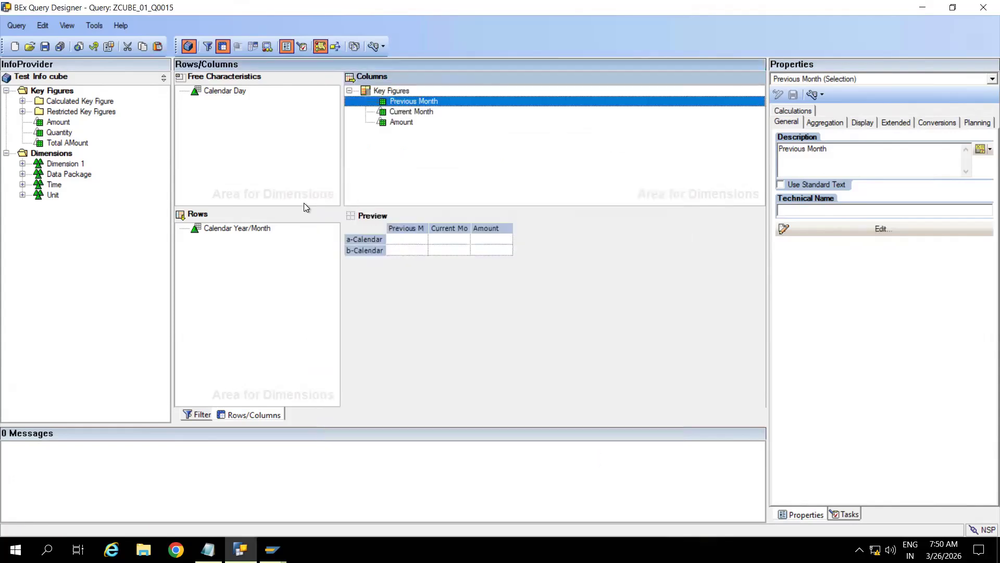
Step: Save the query and review the Previous Month and Current Month selections
left_click(46, 48)
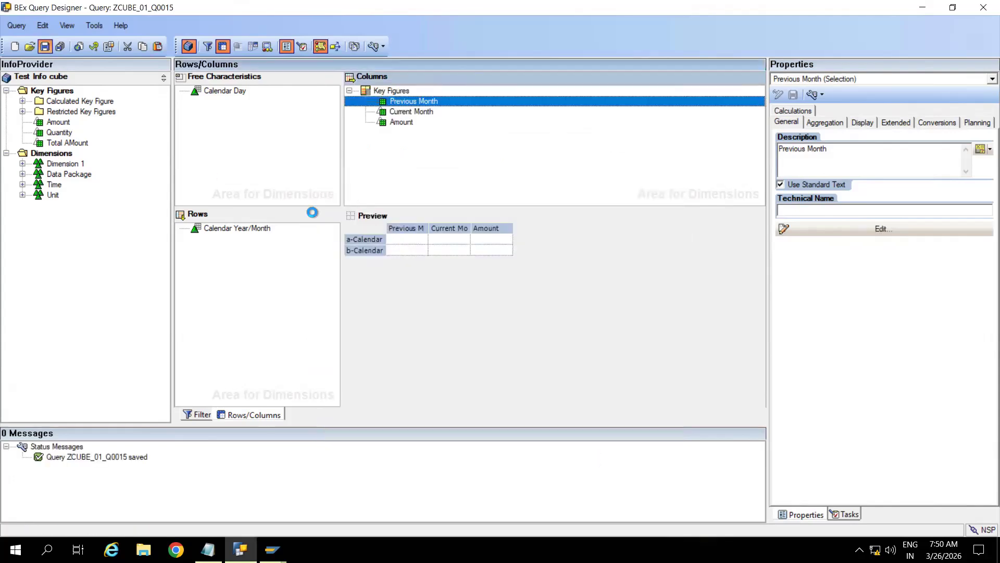
double_click(422, 102)
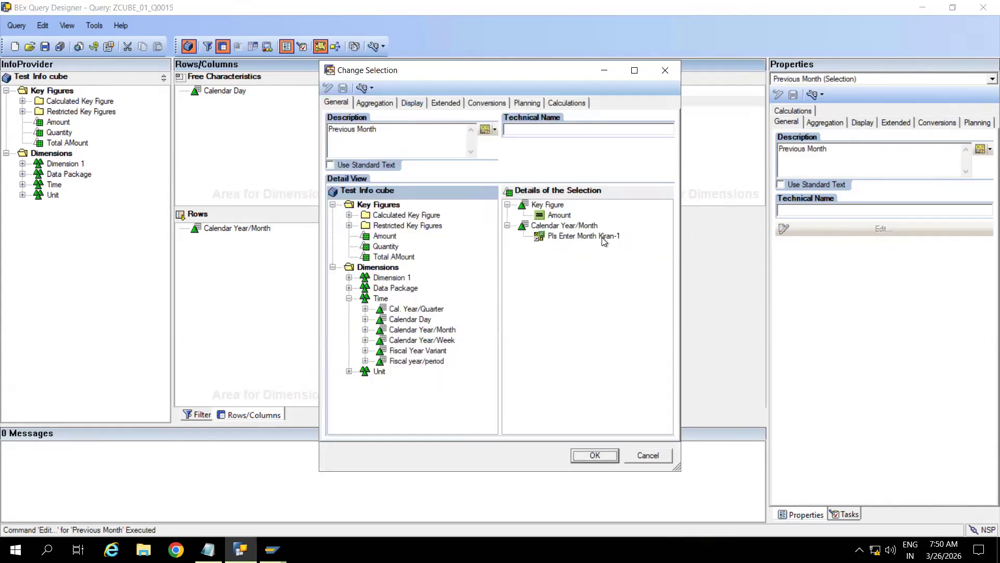
left_click(664, 66)
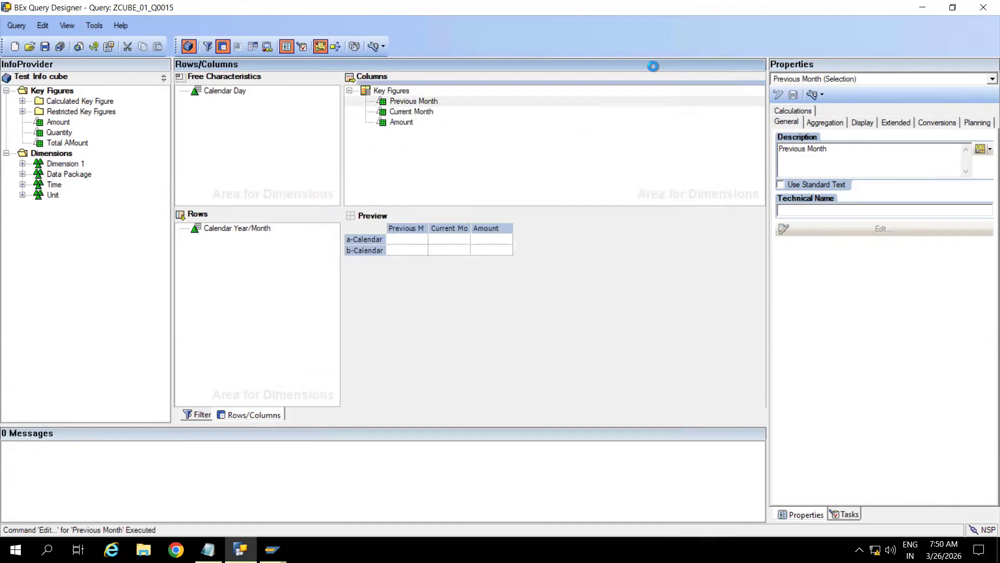
double_click(399, 111)
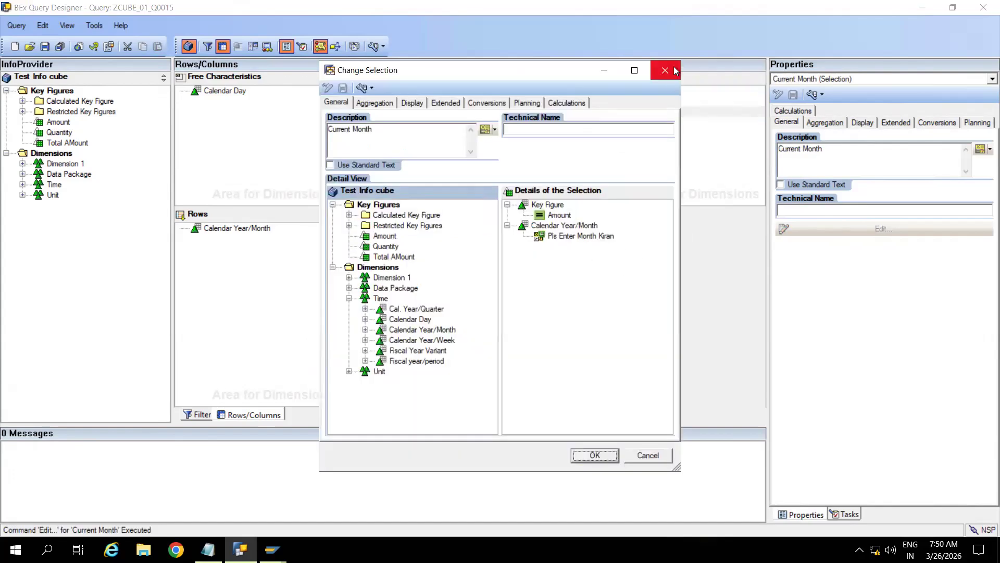
left_click(675, 71)
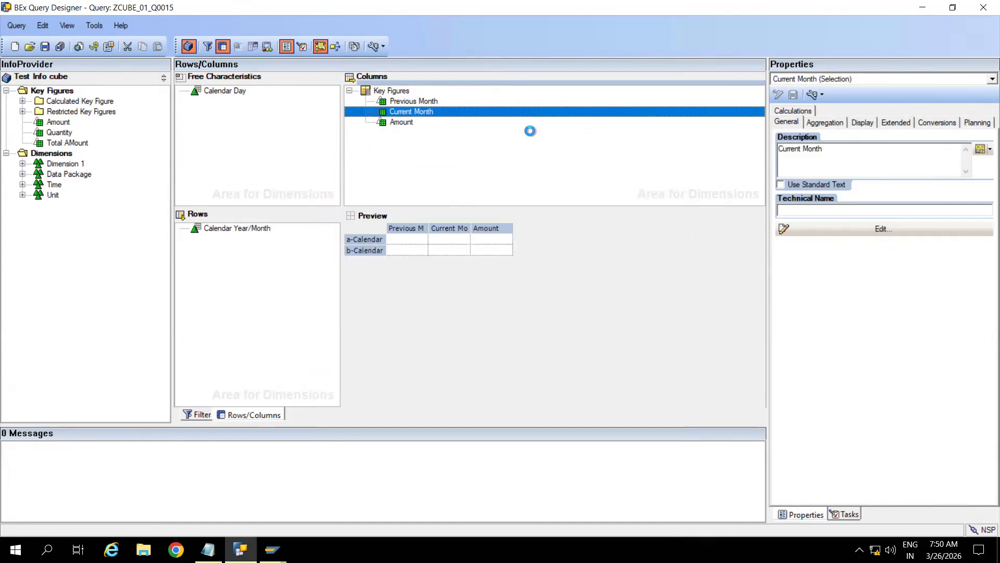
left_click(45, 48)
Step: Rerun the query for 04.2024, with Previous Month showing 18.000,00 INR at MAR 2024
mouse_move(272, 549)
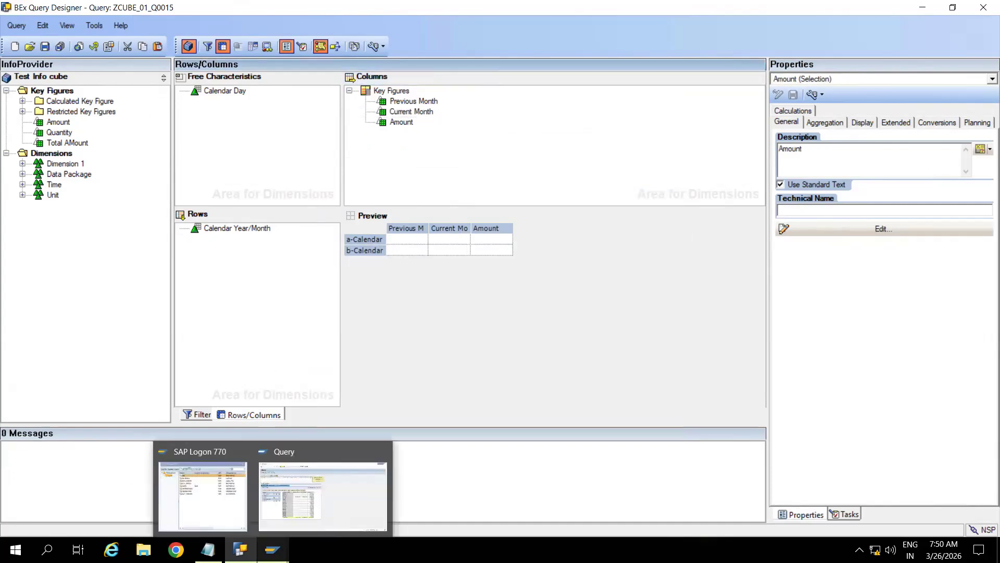
left_click(310, 458)
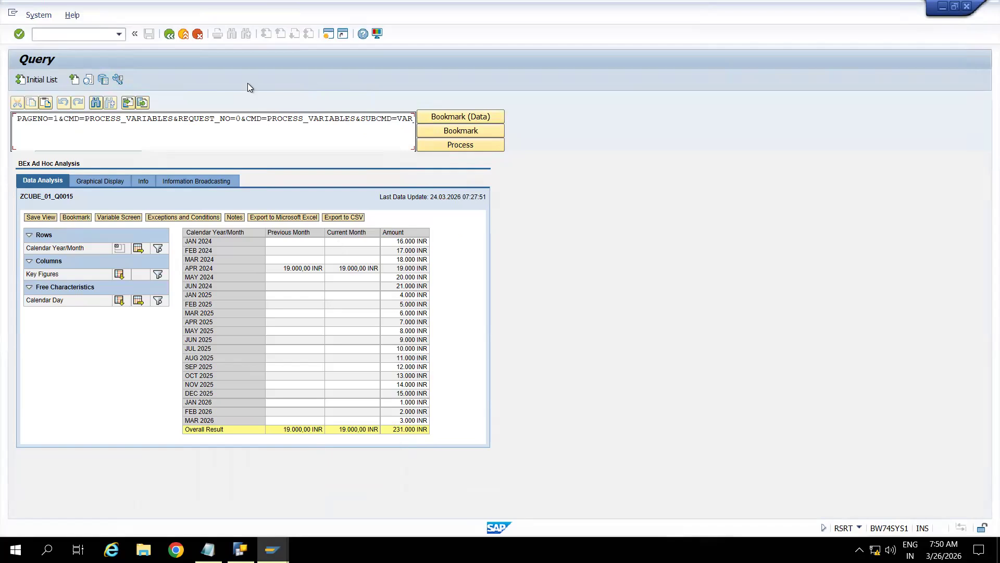
left_click(183, 35)
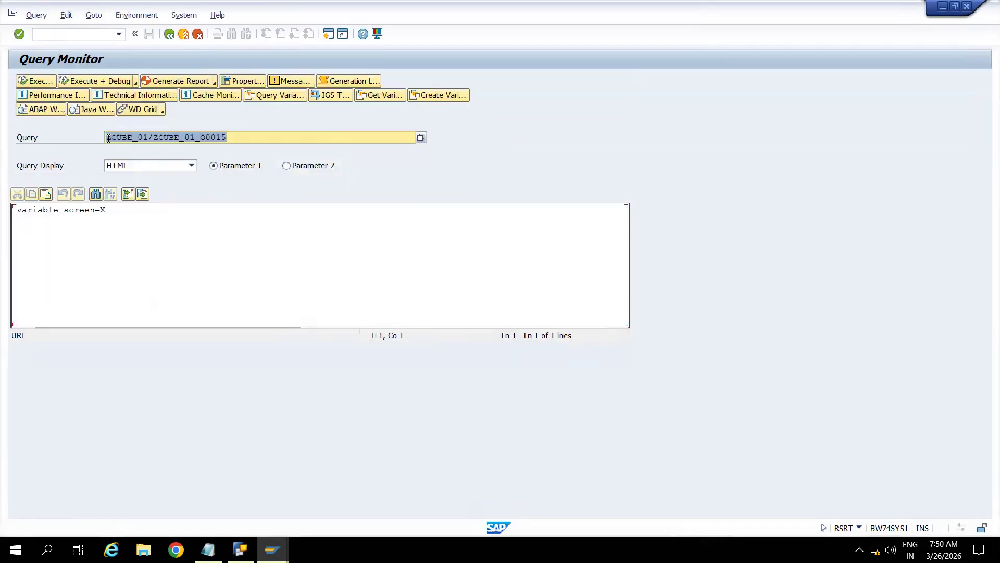
left_click(36, 80)
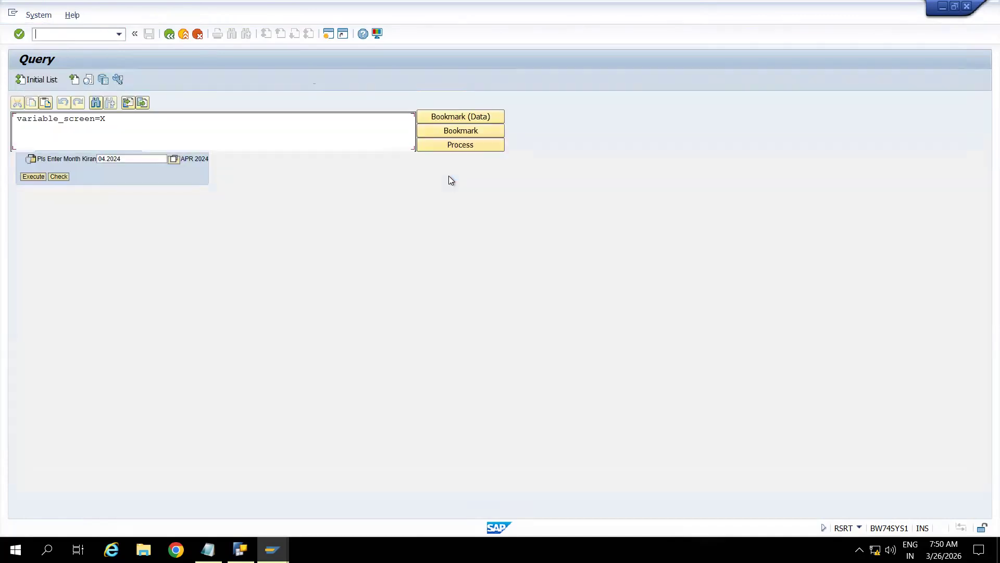
left_click(33, 199)
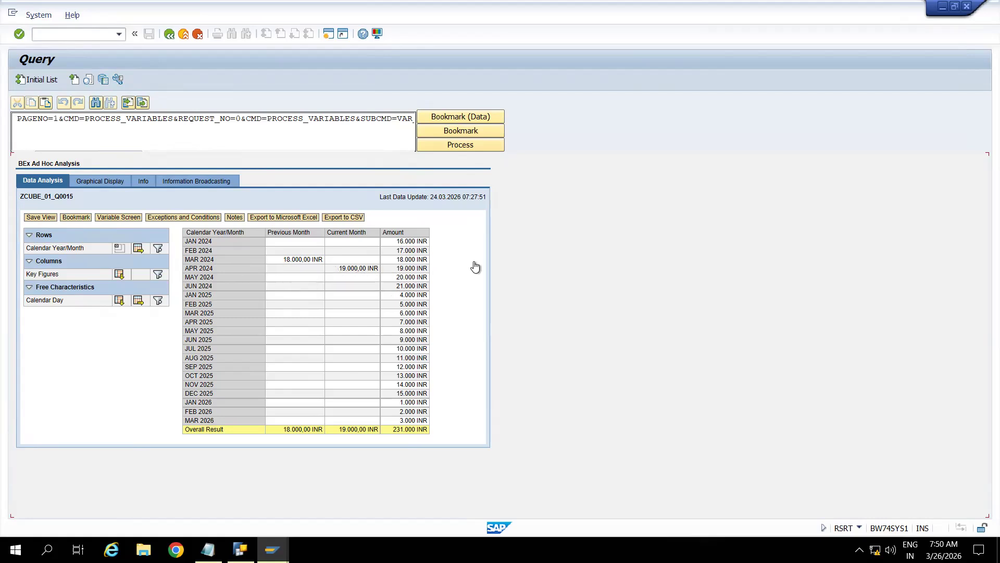
left_click(240, 550)
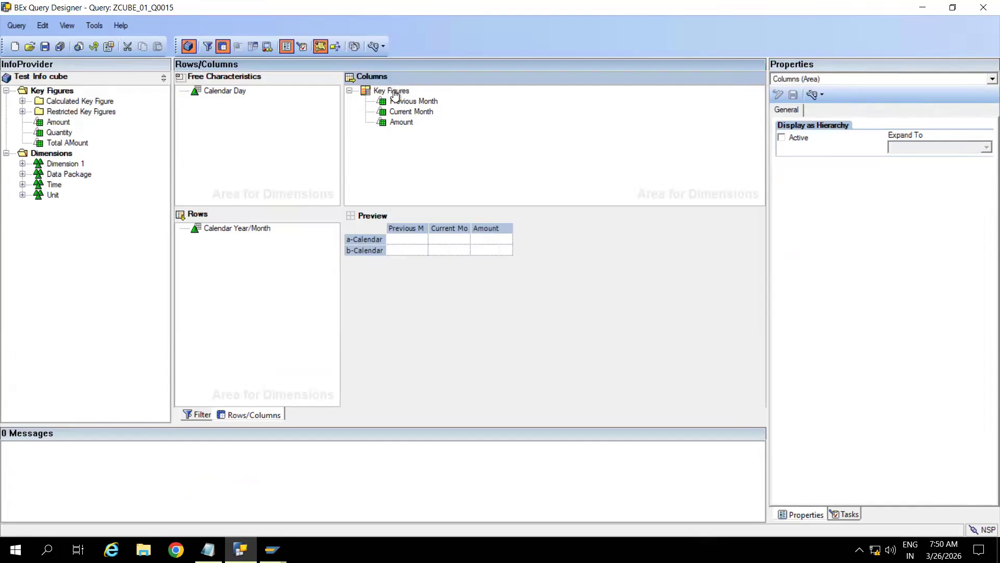
Step: Copy the Previous Month key figure and paste it into the Key Figures structure
left_click(409, 101)
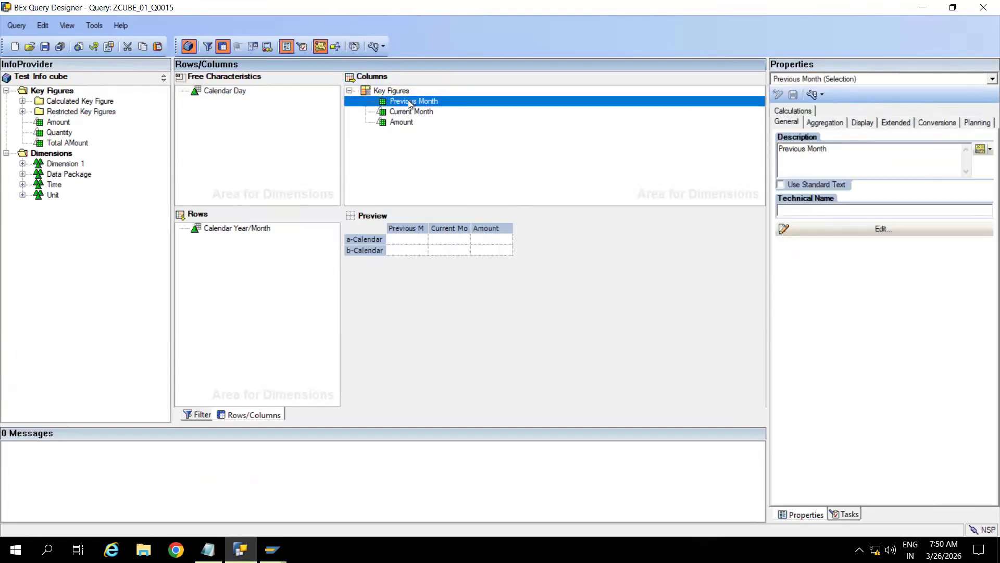
right_click(409, 102)
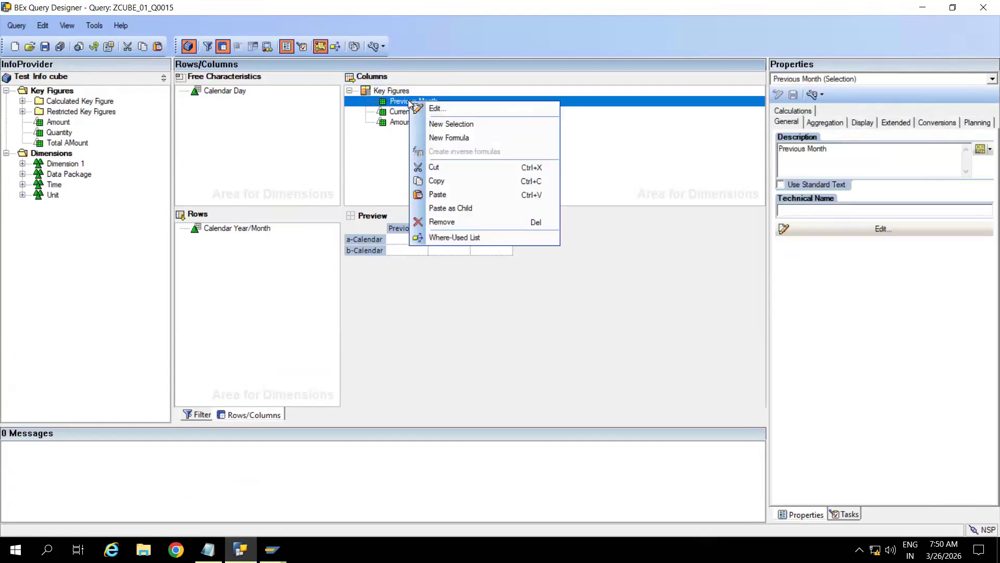
left_click(442, 180)
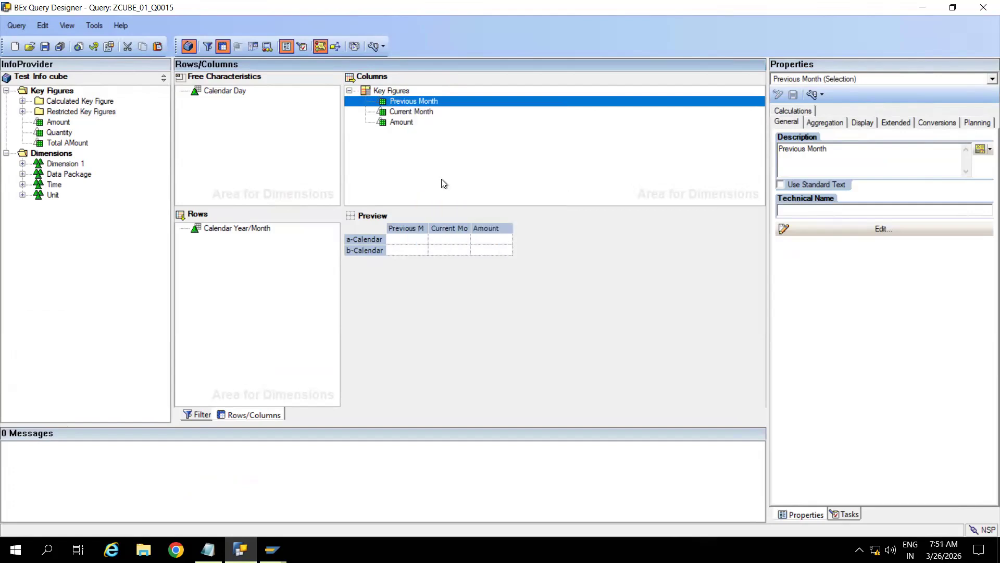
right_click(398, 91)
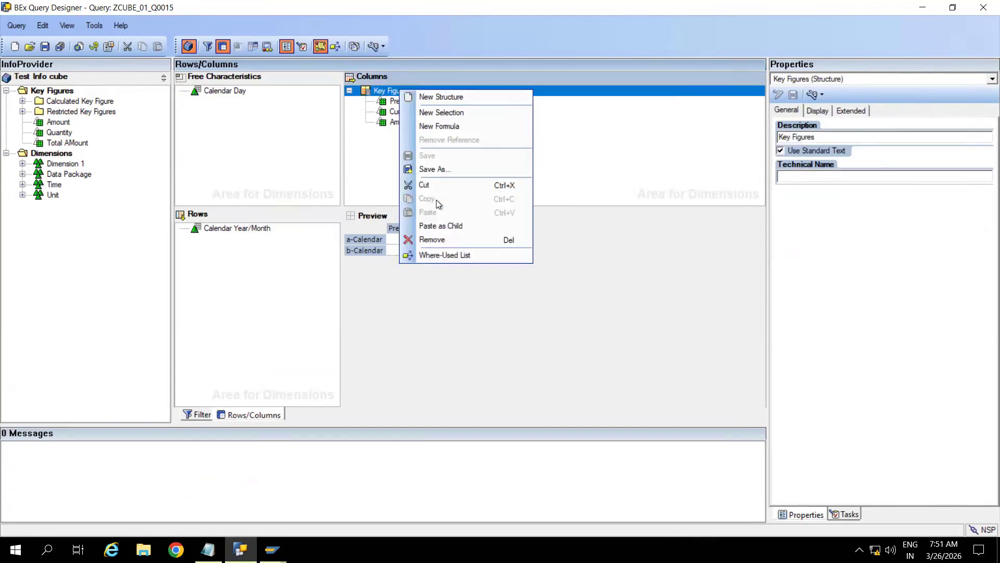
left_click(442, 224)
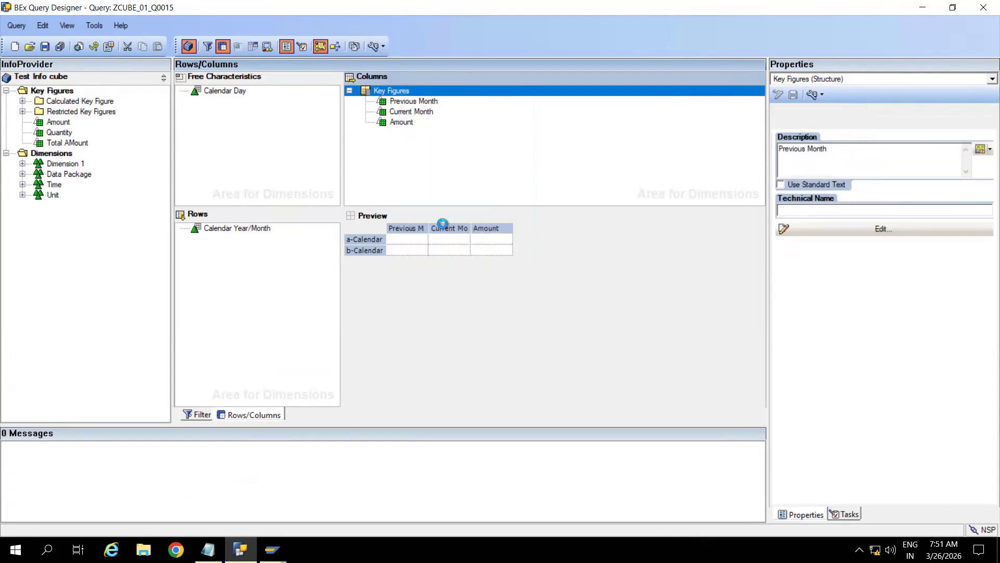
Step: Open the copied selection and prefix its description with 'Prior'
double_click(411, 102)
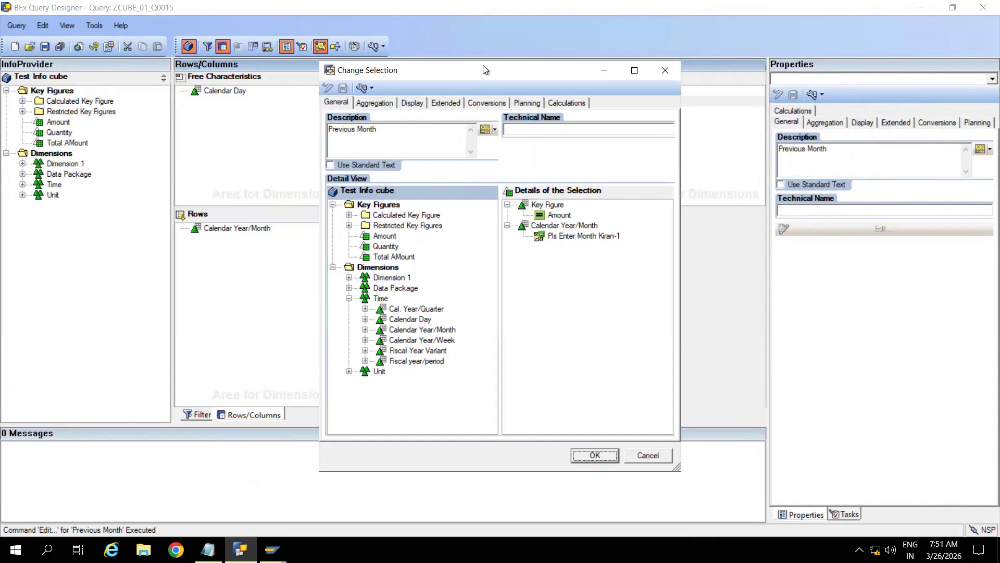
left_click_drag(482, 70, 451, 59)
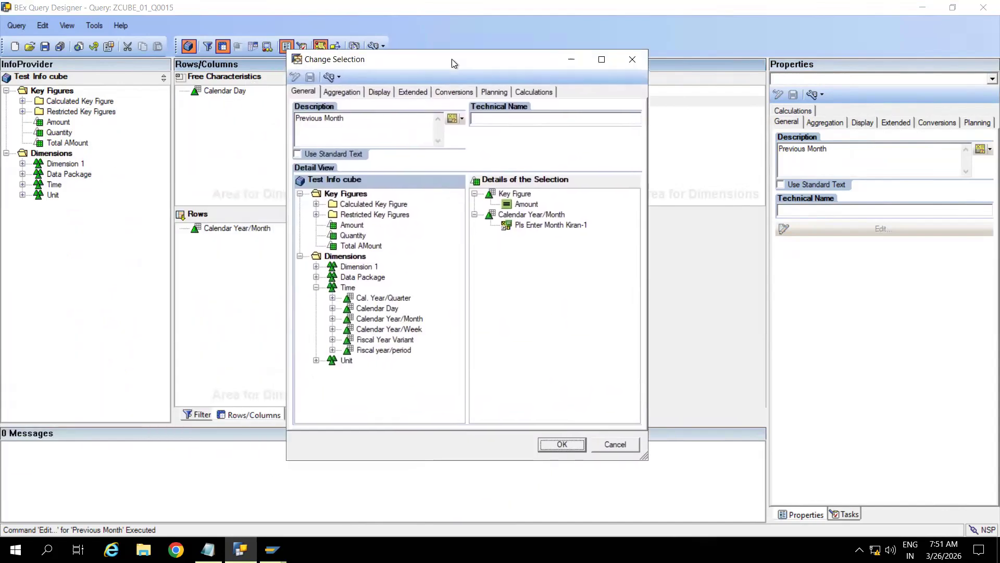
left_click(297, 117)
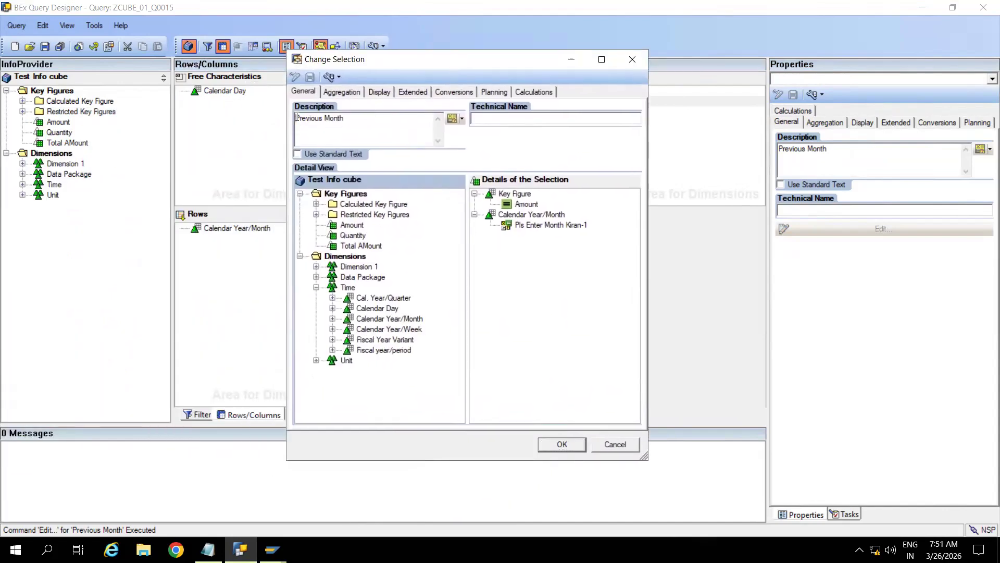
type("Prior")
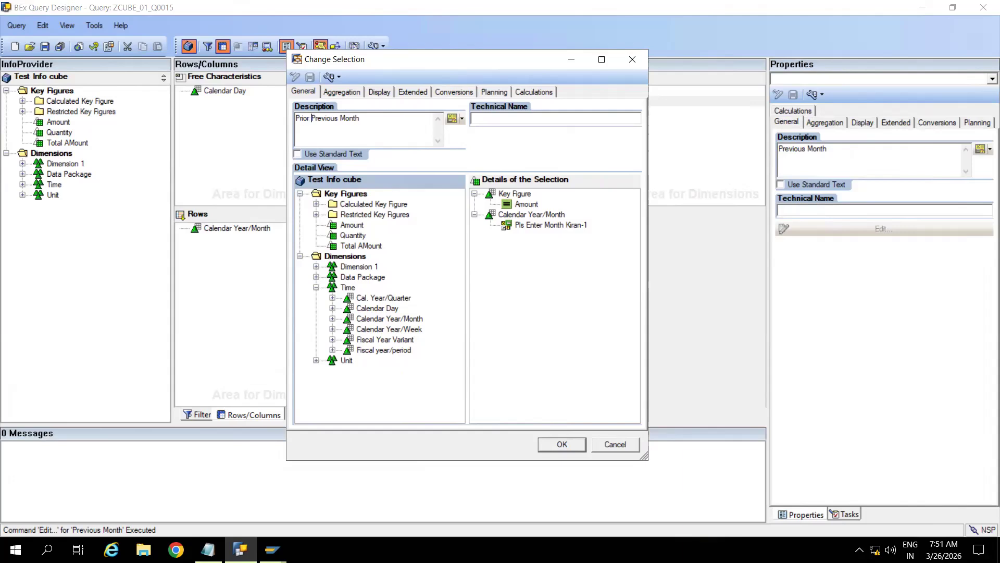
Step: Set the month variable offset to -2 and confirm the Prior Previous Month selection
left_click(551, 226)
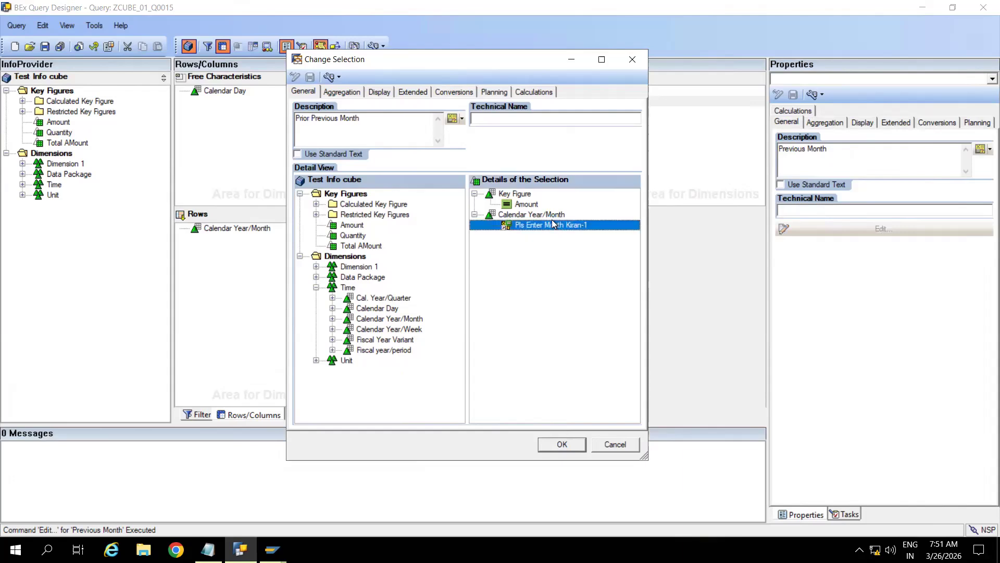
right_click(550, 228)
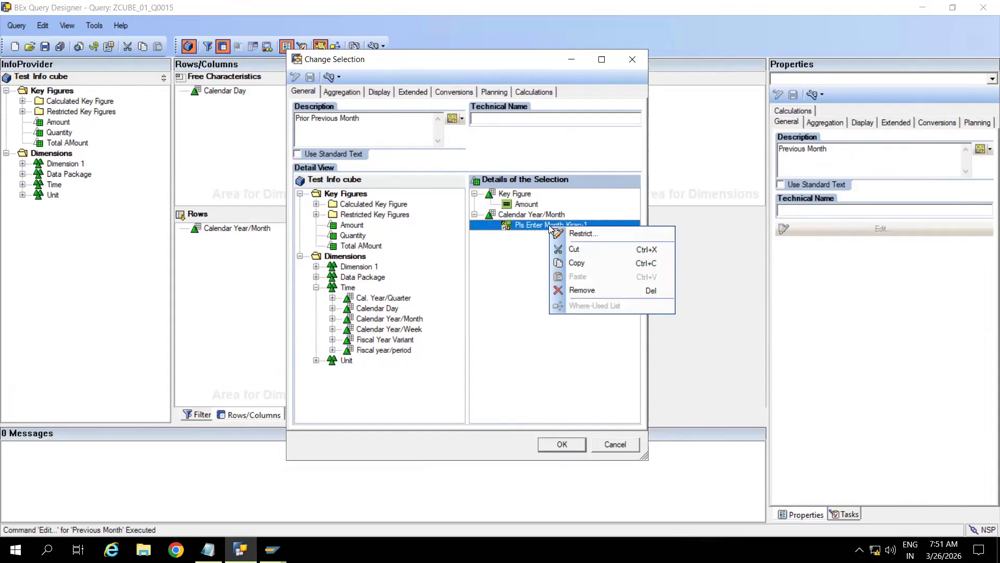
left_click(575, 233)
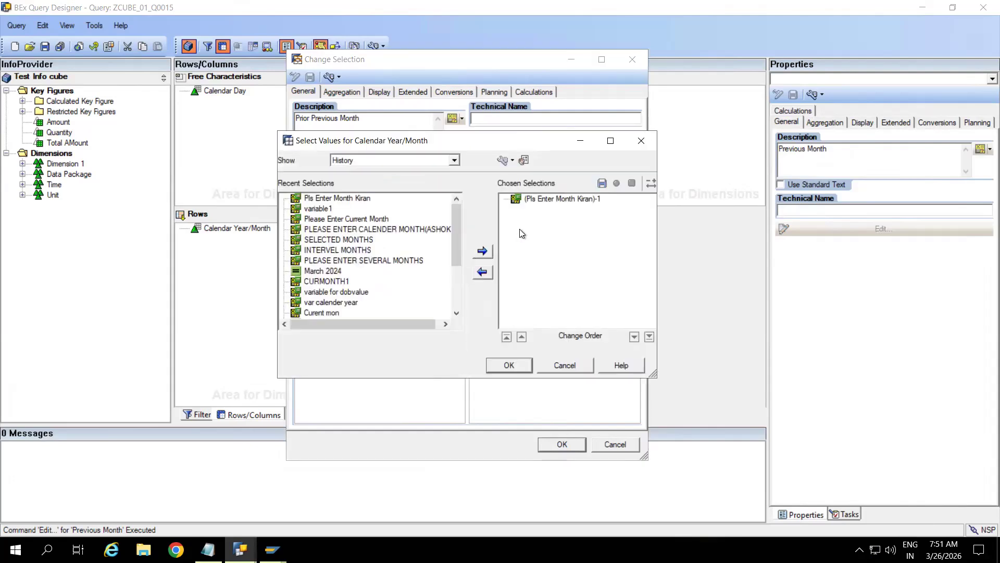
left_click(559, 201)
right_click(558, 201)
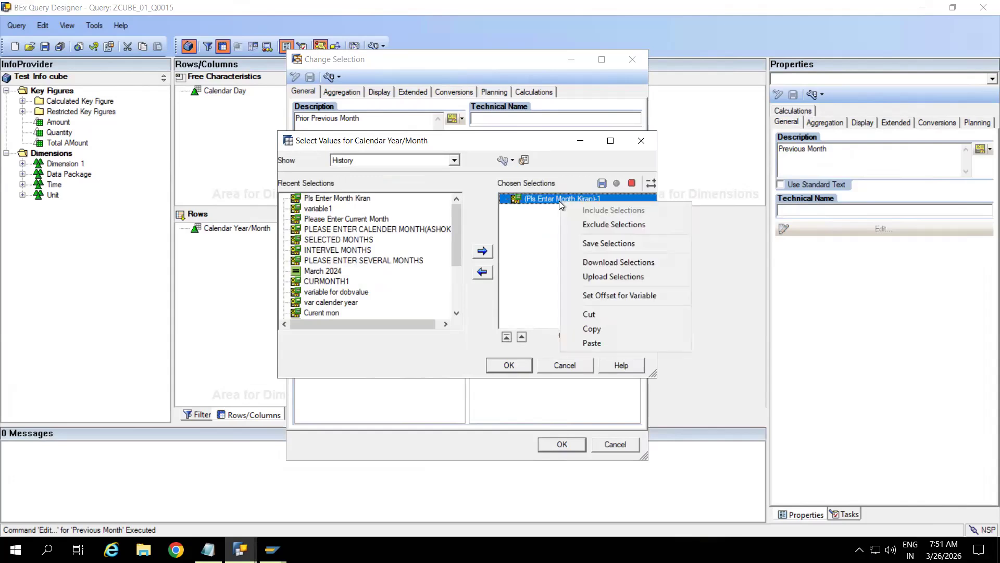
left_click(598, 296)
left_click(492, 275)
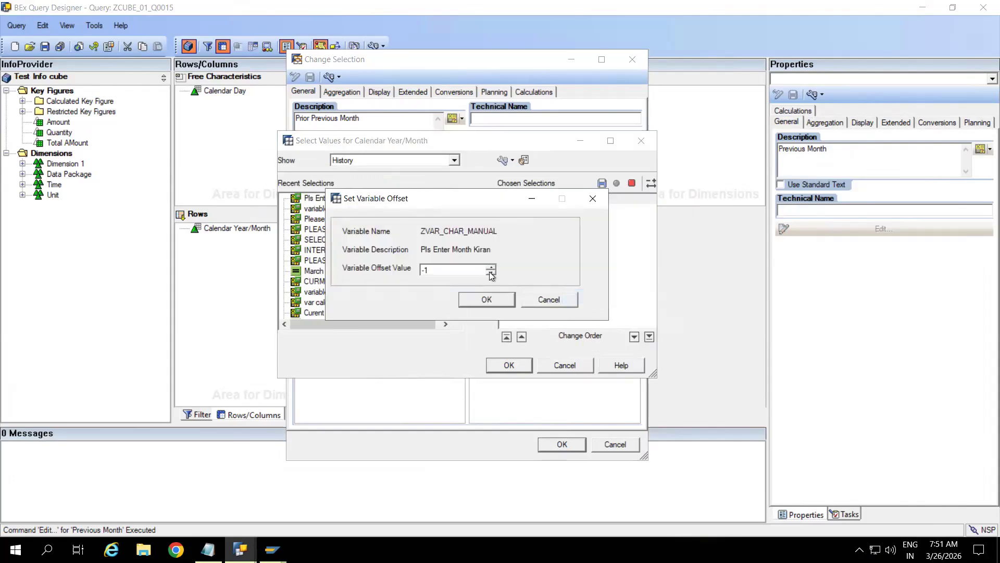
left_click(487, 301)
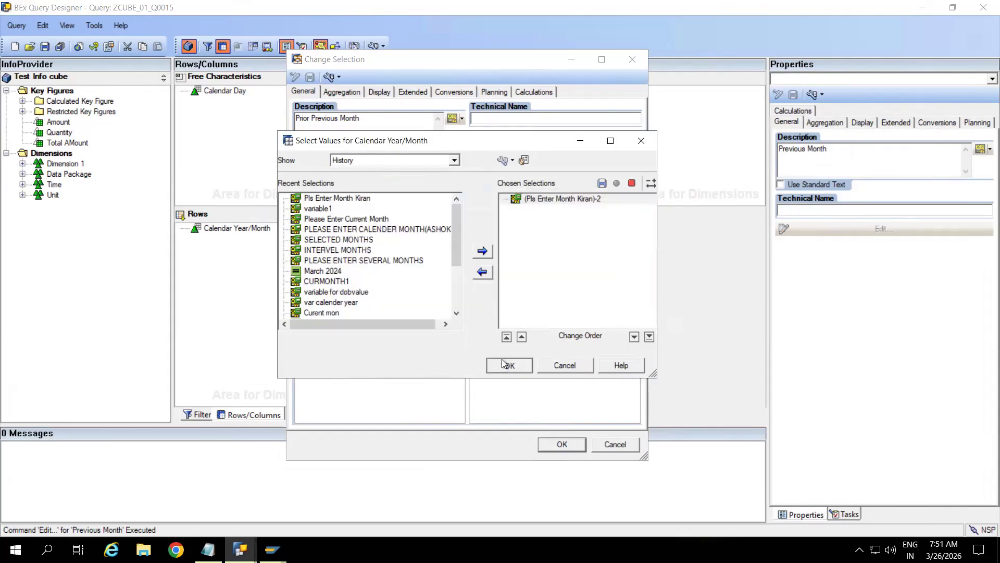
left_click(503, 363)
left_click(563, 444)
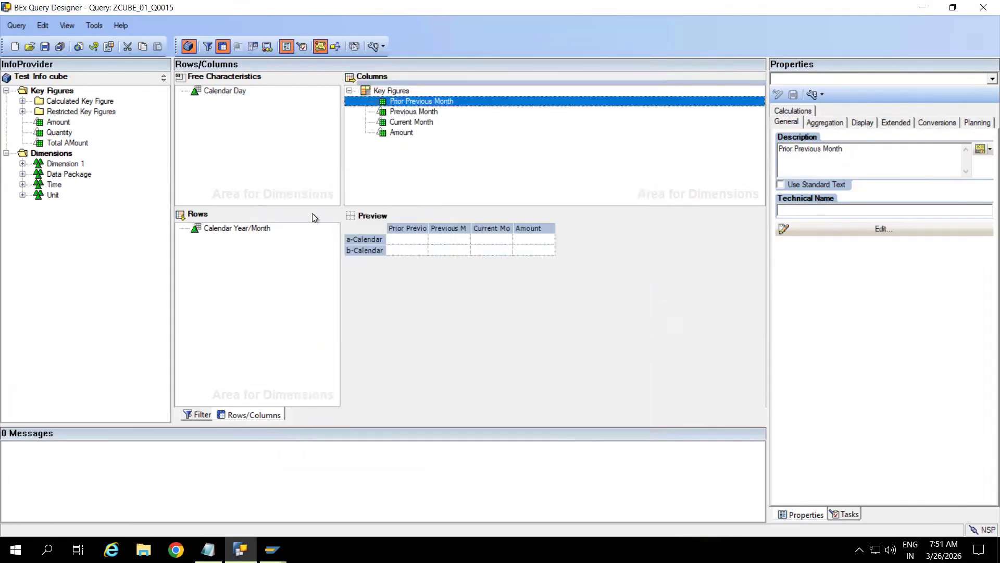
Step: Save the query, then drag Current, Previous and Prior Previous Month below Amount
left_click(44, 47)
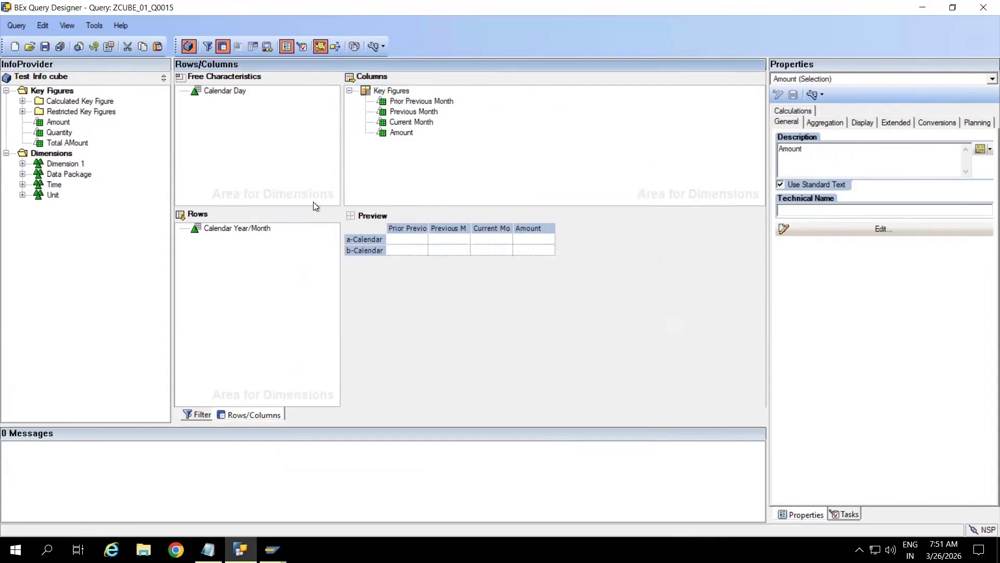
left_click(406, 124)
mouse_move(405, 125)
left_mouse_down()
mouse_move(423, 138)
mouse_move(402, 136)
left_mouse_up()
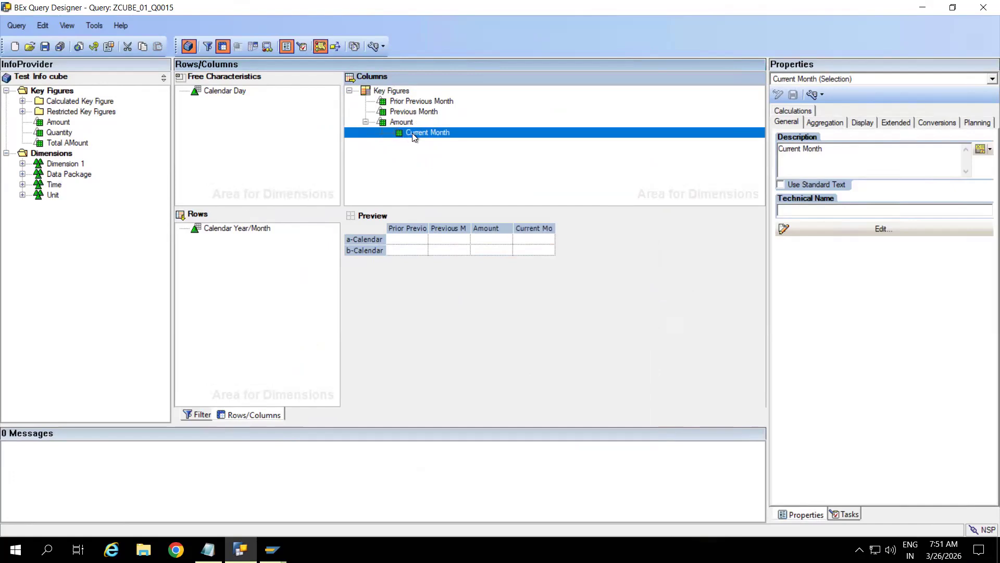
left_click(403, 112)
left_click_drag(403, 116, 427, 136)
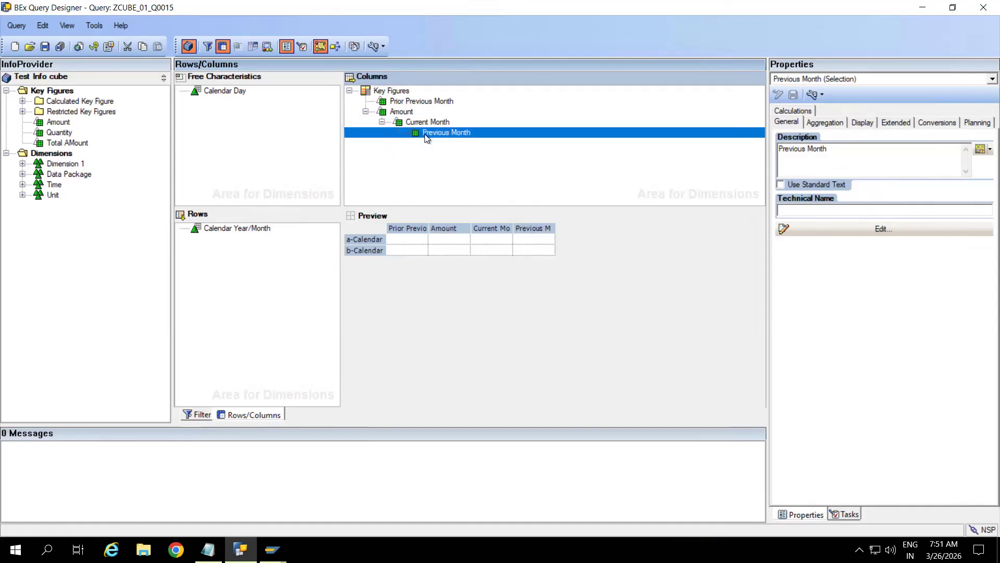
left_click_drag(417, 103, 441, 130)
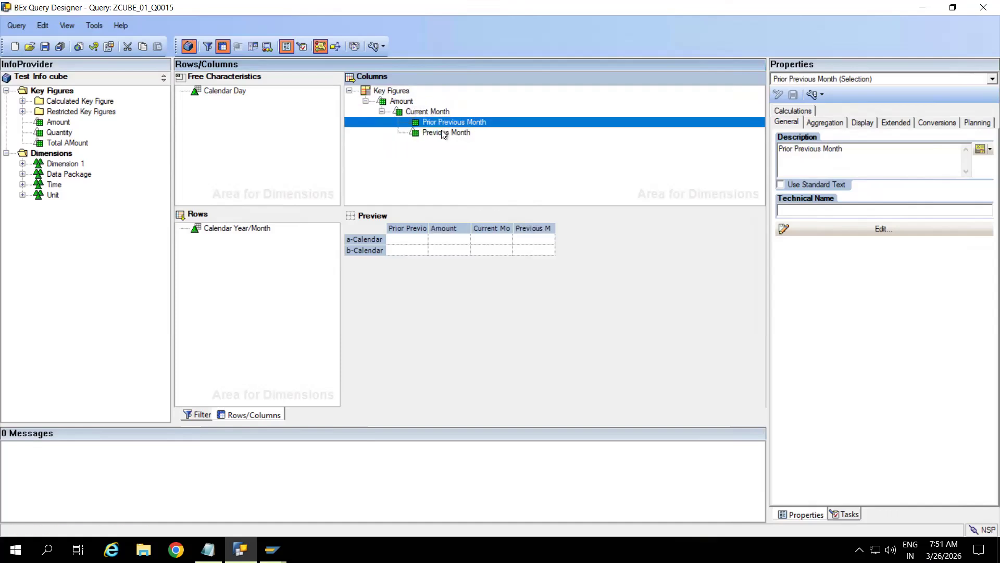
Step: Adjust the columns into the order Amount, Current Month, Previous Month, Prior Previous Month
left_click(421, 112)
left_click_drag(422, 116, 383, 109)
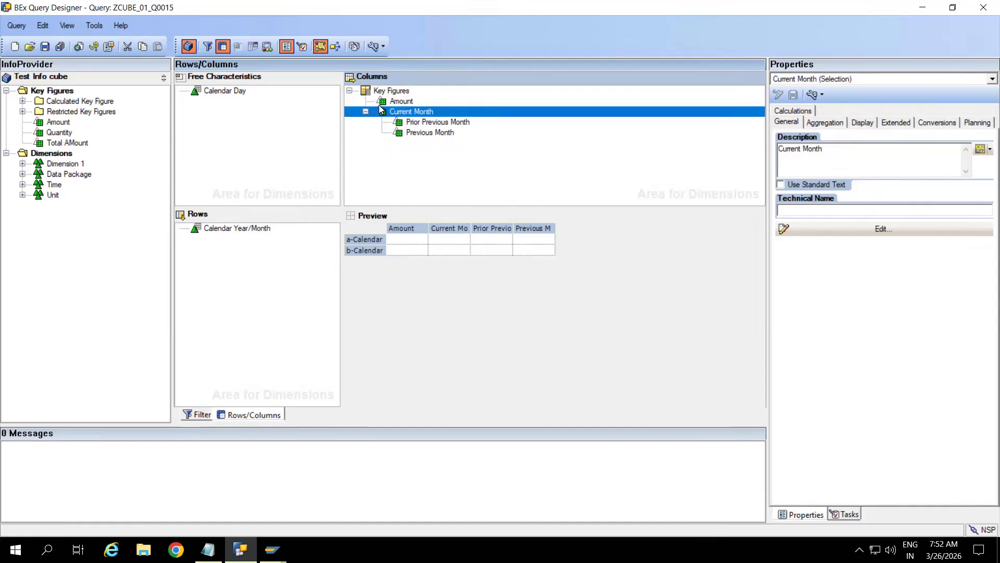
left_click(429, 123)
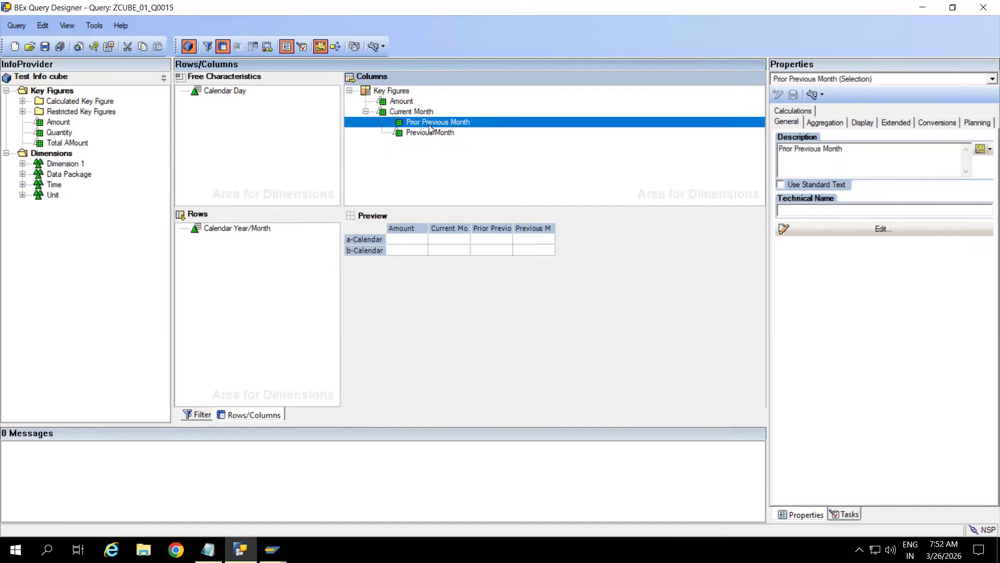
left_click(428, 133)
left_click_drag(428, 135, 375, 116)
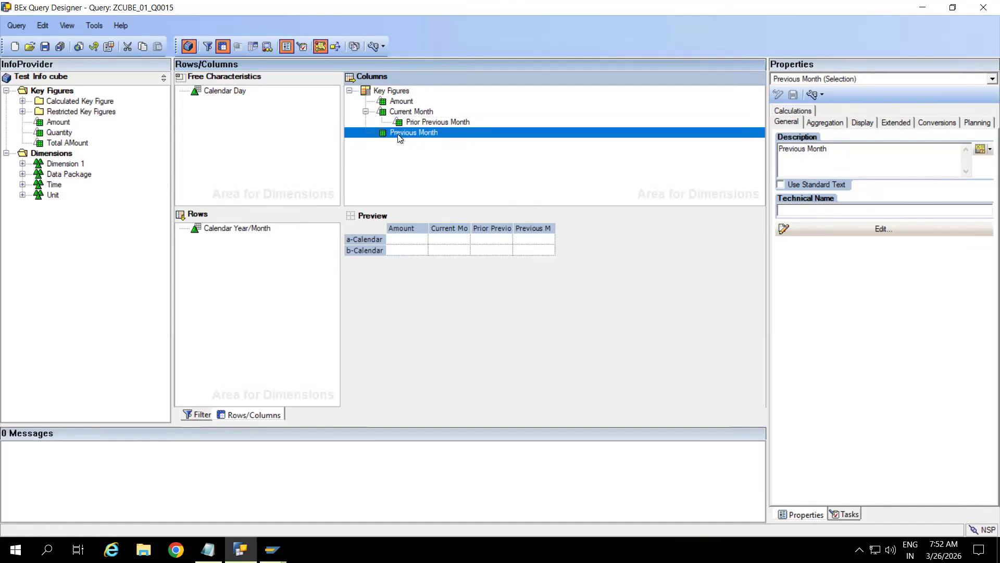
left_click(414, 123)
left_click_drag(410, 125, 377, 137)
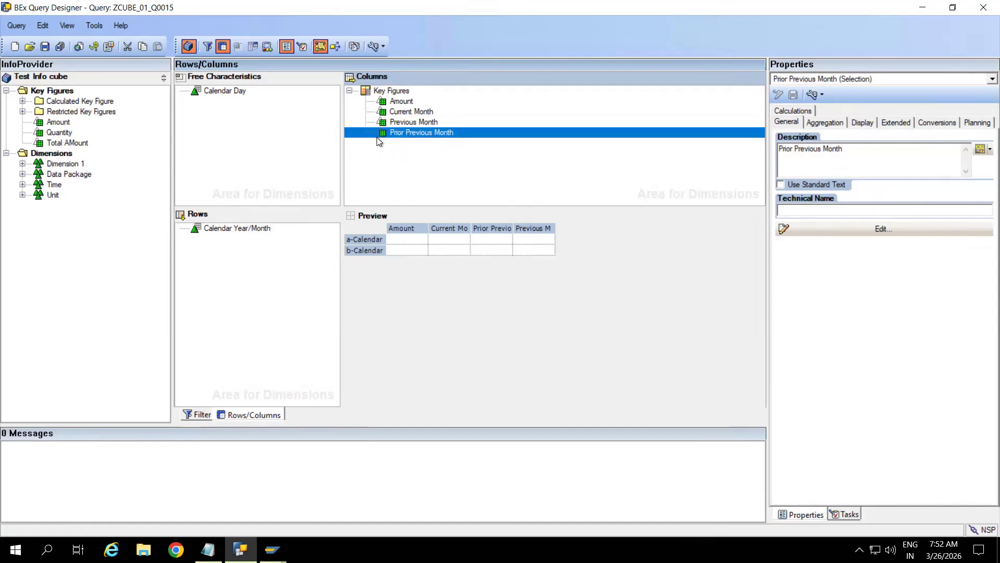
left_click(425, 154)
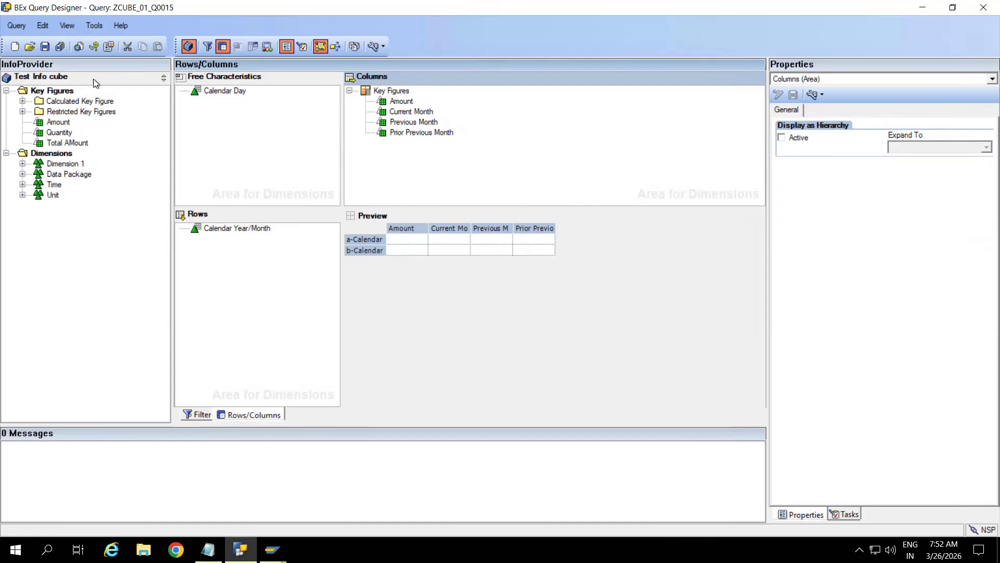
Step: Save the query, switch to RSRT and run it for month 04.2024
left_click(45, 46)
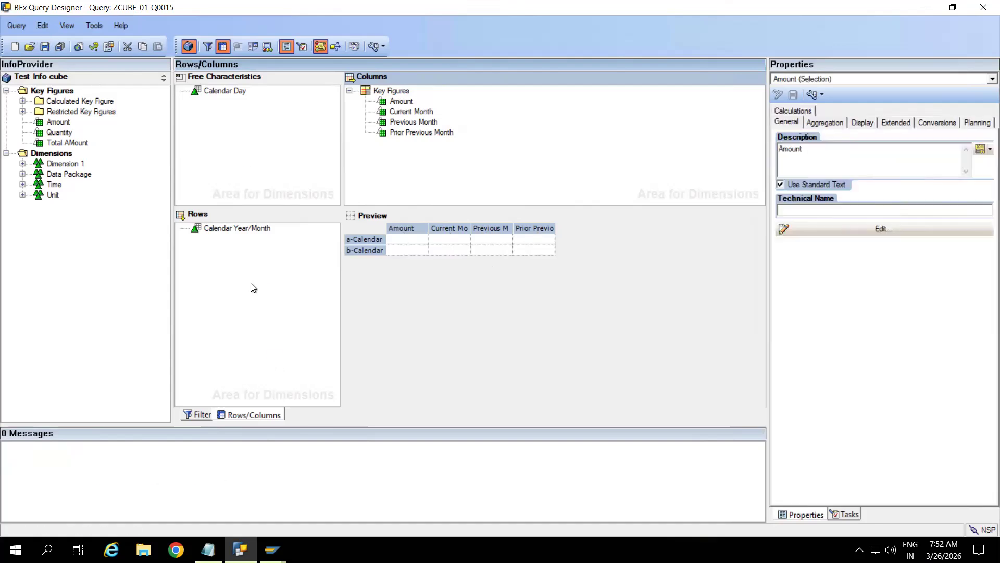
left_click(272, 549)
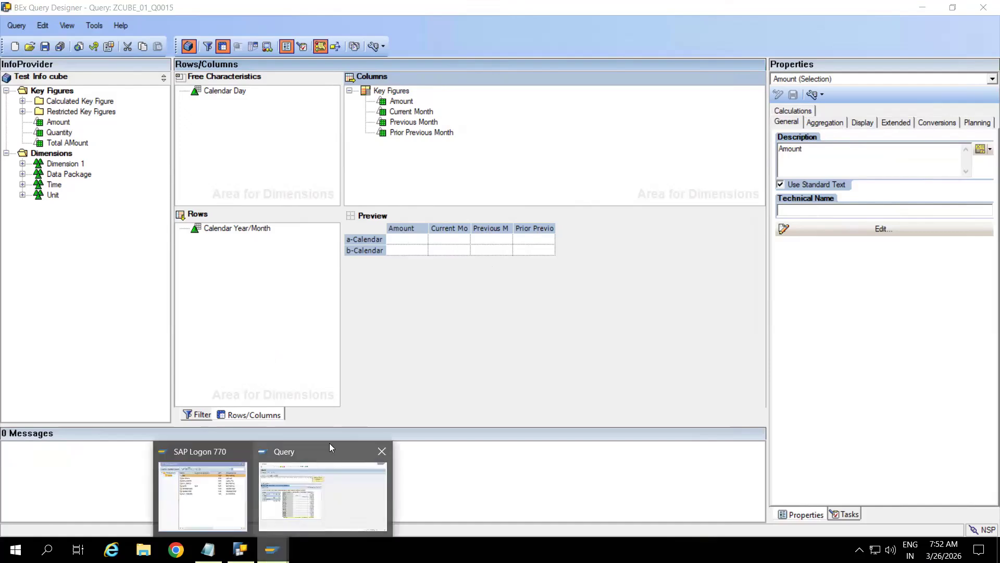
left_click(329, 447)
left_click(183, 34)
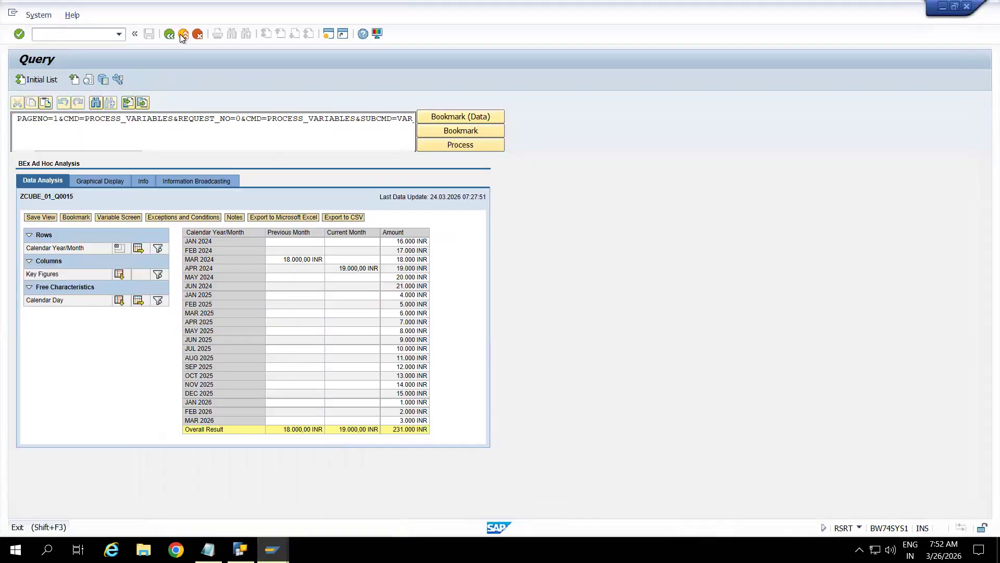
left_click(38, 82)
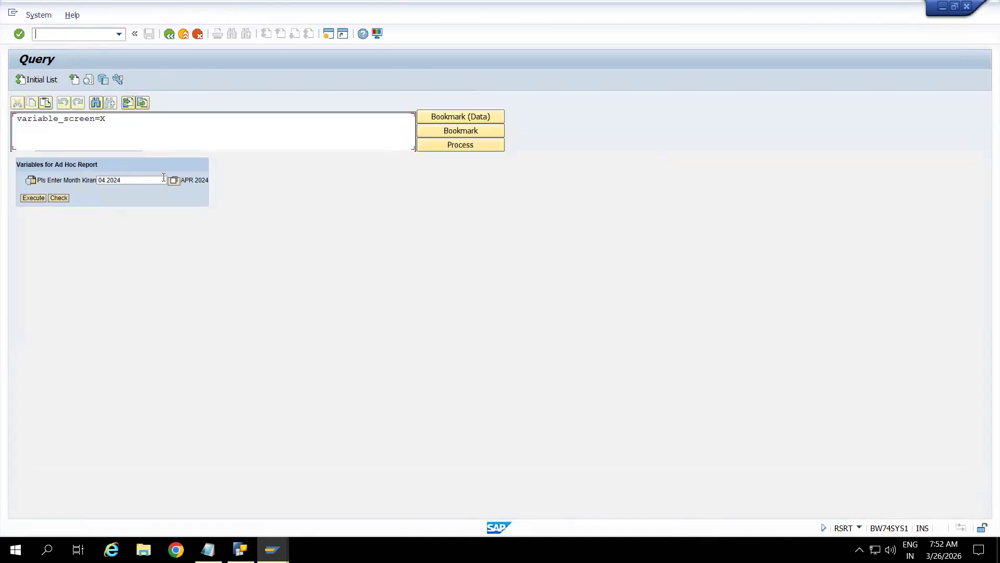
left_click(144, 183)
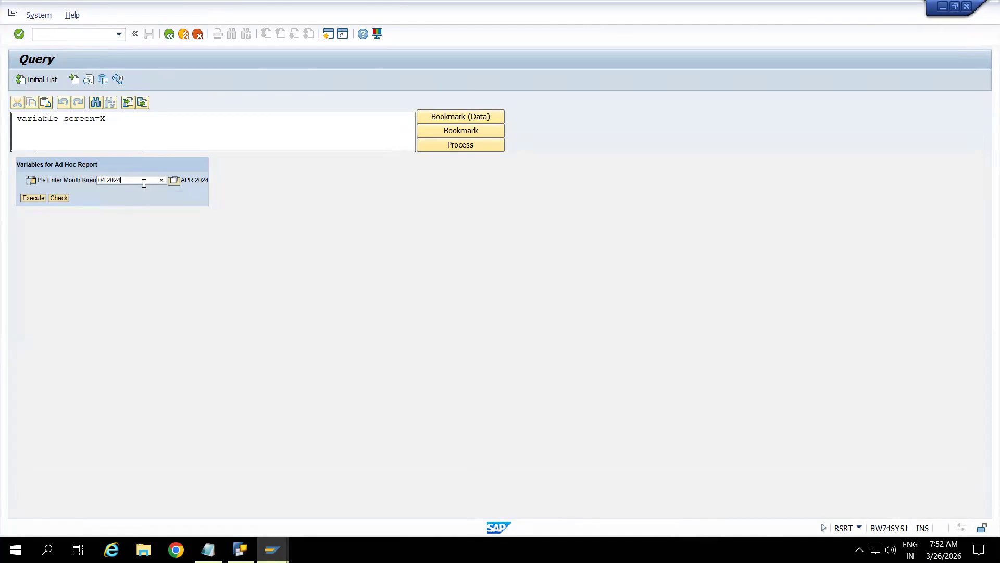
left_click(32, 199)
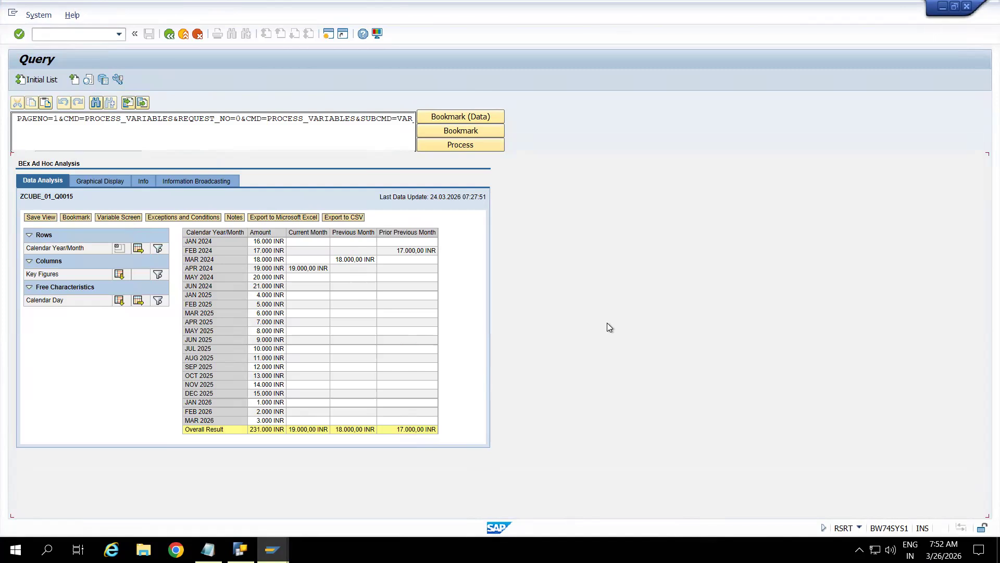
Step: Rerun the query with the month cleared, then return to the month prompt
left_click(169, 34)
left_click(35, 81)
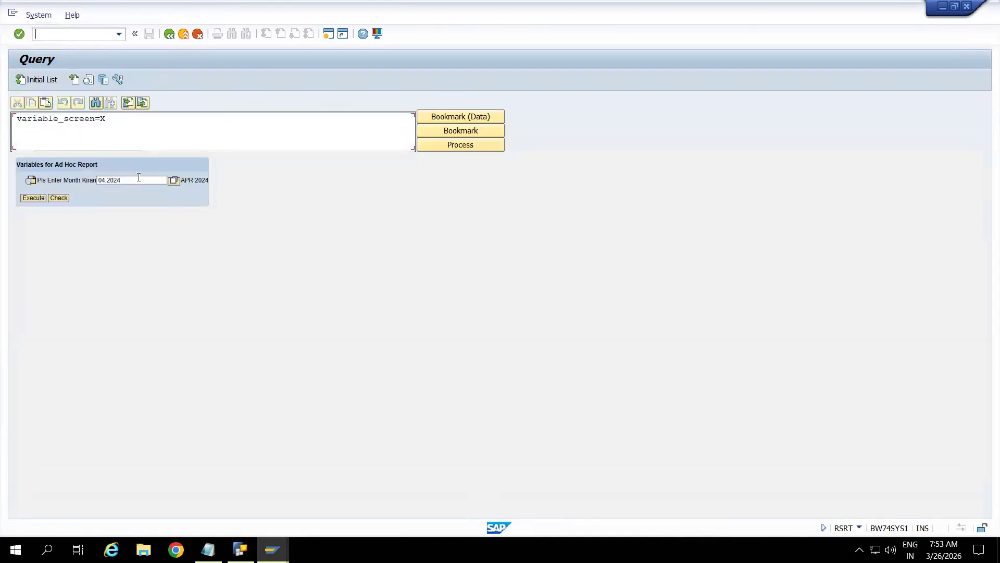
left_click_drag(139, 177, 73, 179)
key("BackSpace")
left_click(31, 198)
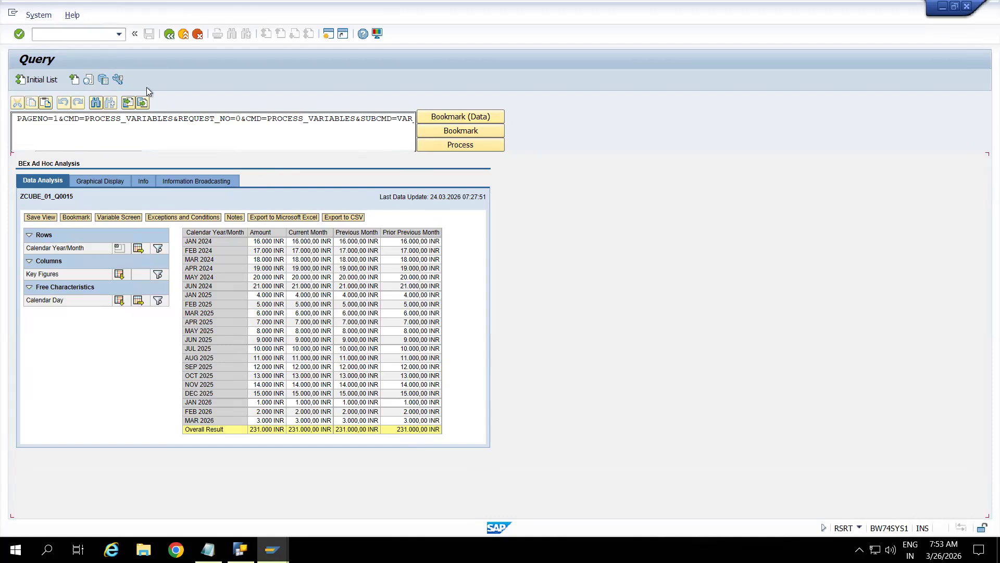
left_click(76, 83)
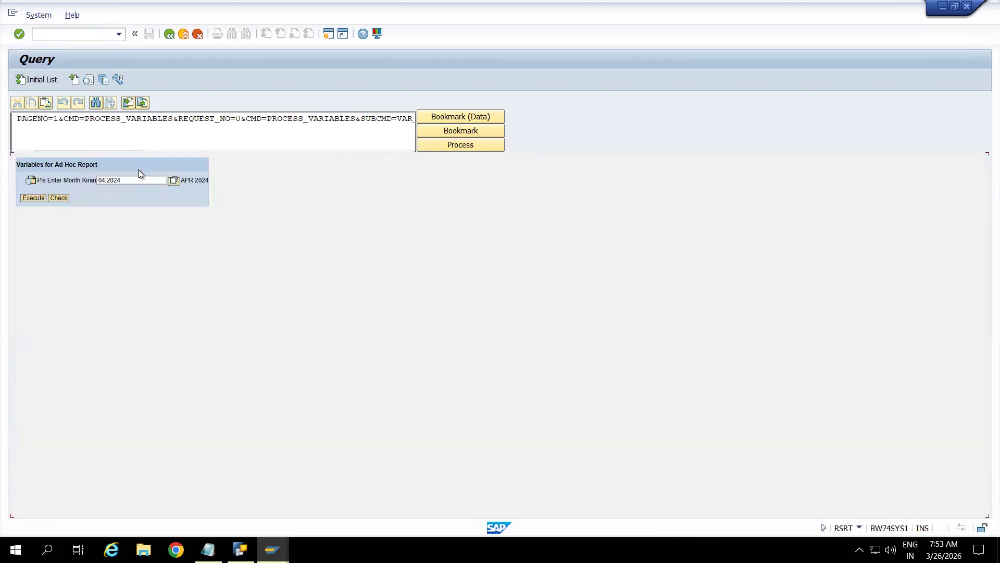
Step: Run for 04.2024 and review Current 19.000, Previous 18.000, Prior Previous 17.000 INR before switching to Notepad
left_click(38, 199)
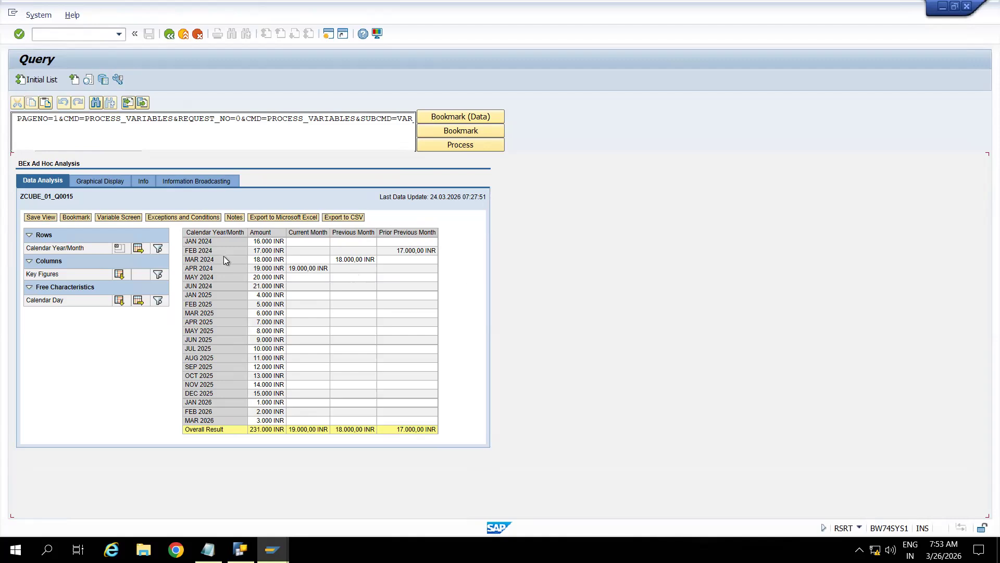
left_click_drag(224, 255, 170, 261)
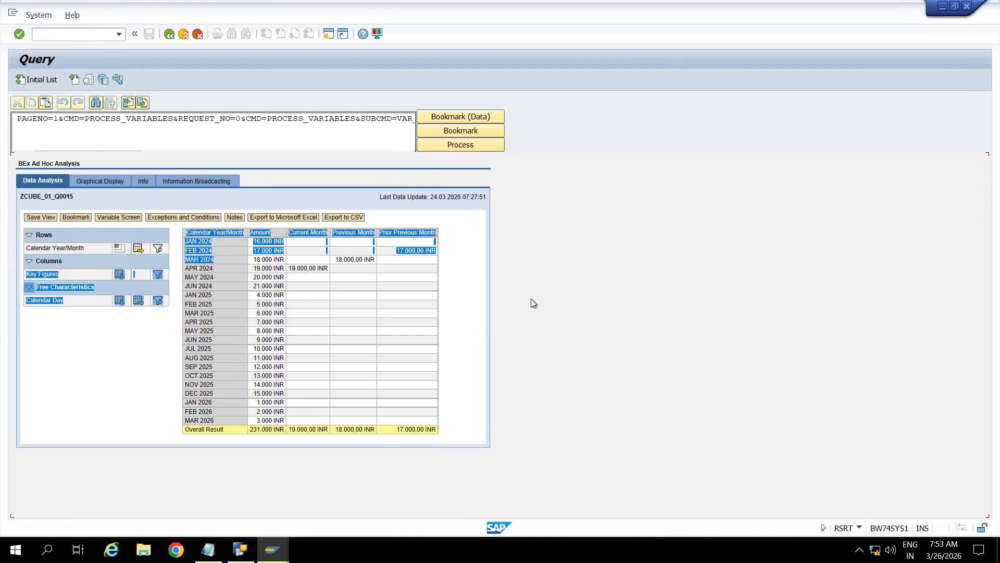
left_click(473, 306)
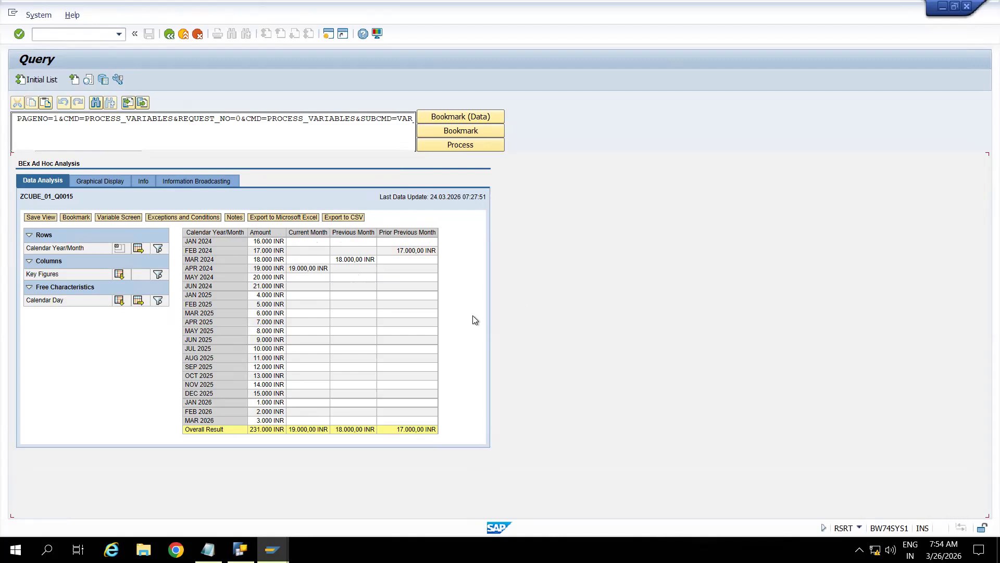
left_click(208, 550)
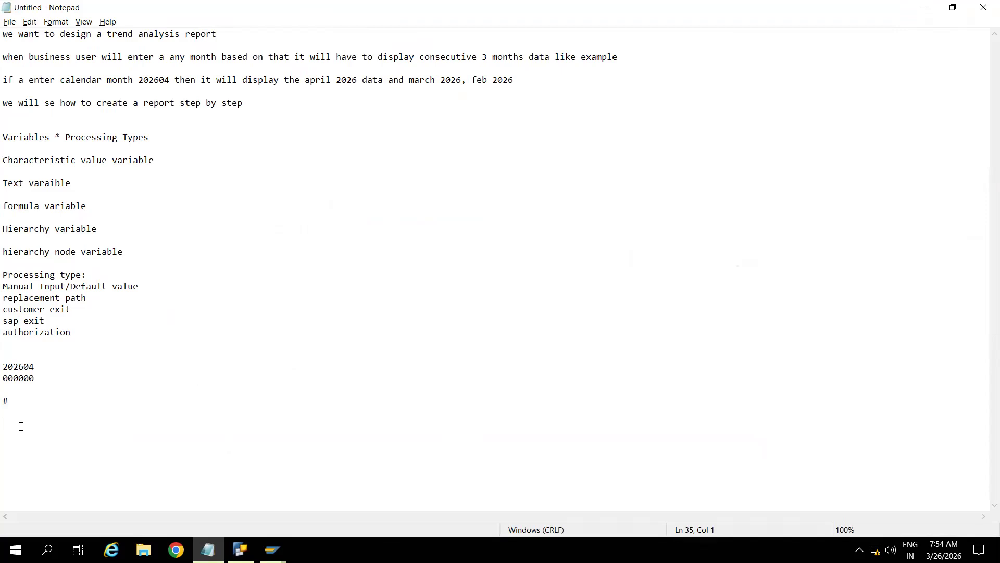
Step: Note 'Text Variable: text changes dynamically for new selections, new formulas, ckf, rkf and query text.'
key("Return")
type("Text Variable: By using text variable we can chnage the tes")
type("t")
key("BackSpace")
key("BackSpace")
type("xt ")
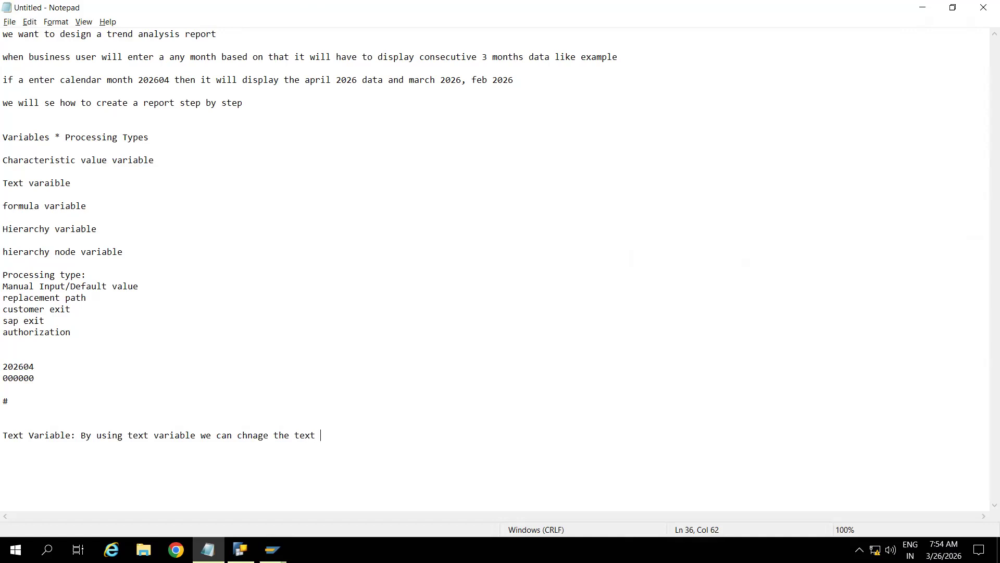
type("dyna,ically for new selections, n")
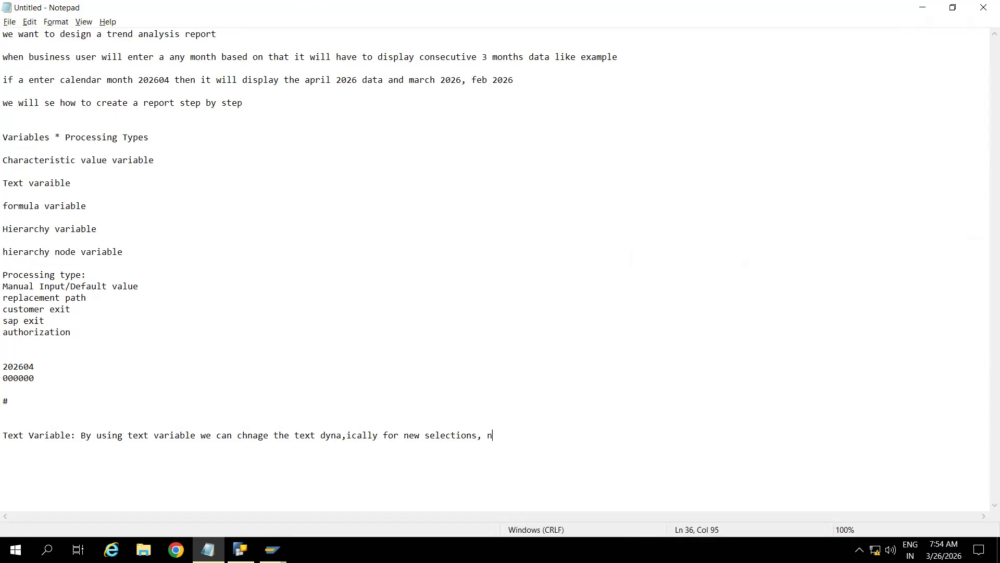
type("ew formulas, ckf, rakf and query pe")
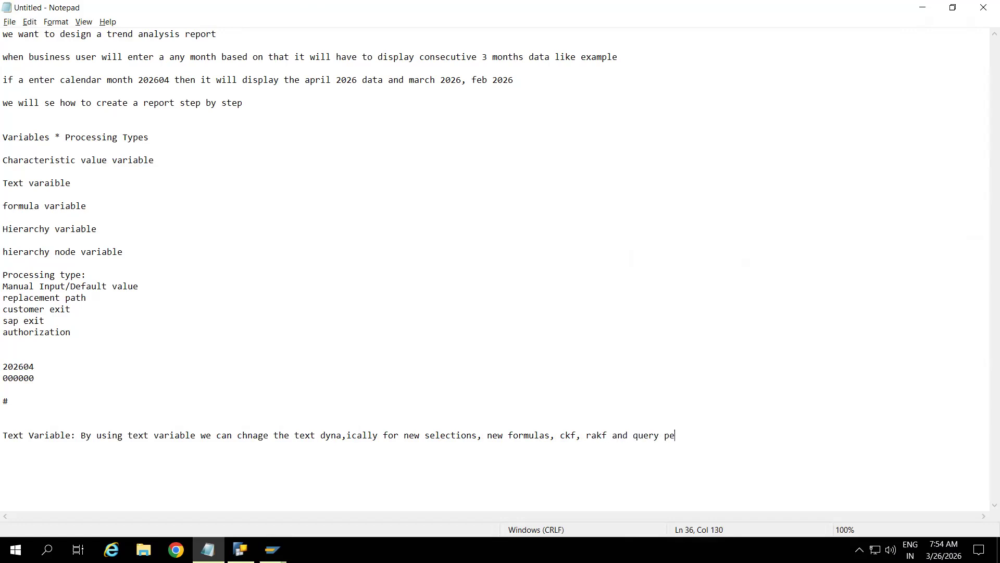
key("BackSpace")
type("roperties")
key("BackSpace")
key("BackSpace")
key("BackSpace")
key("BackSpace")
key("BackSpace")
key("BackSpace")
key("BackSpace")
key("BackSpace")
key("BackSpace")
key("BackSpace")
type("test")
key("BackSpace")
key("BackSpace")
type("xt.")
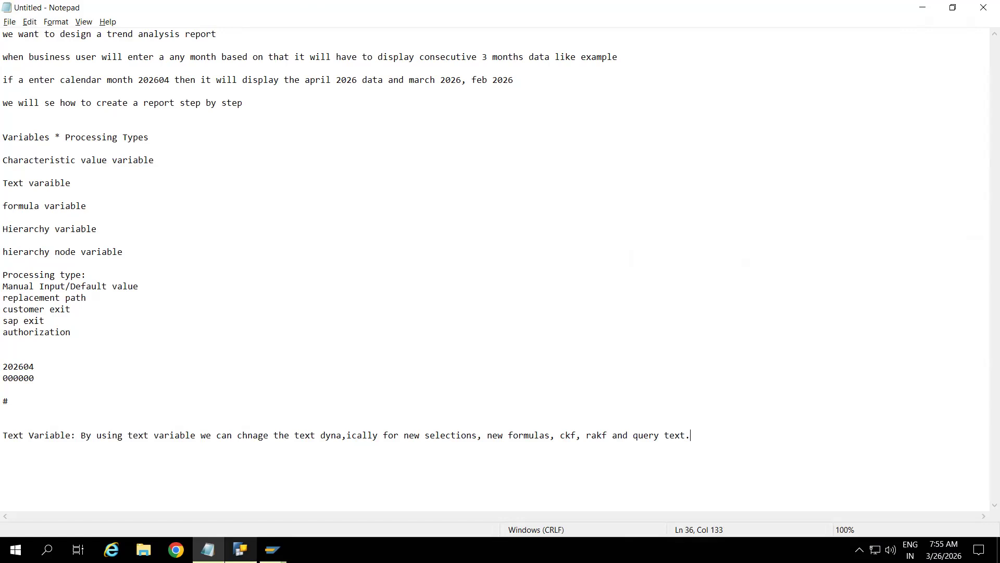
Step: Correct 'rakf' to 'rkf' in the note and return to the SAP results
left_click(594, 435)
key("BackSpace")
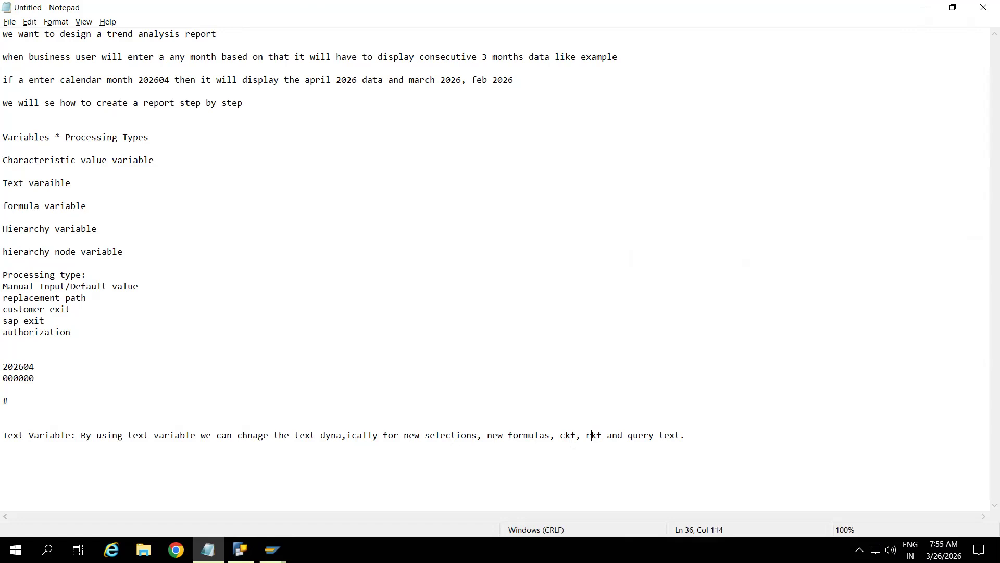
left_click(706, 430)
key("alt+Tab")
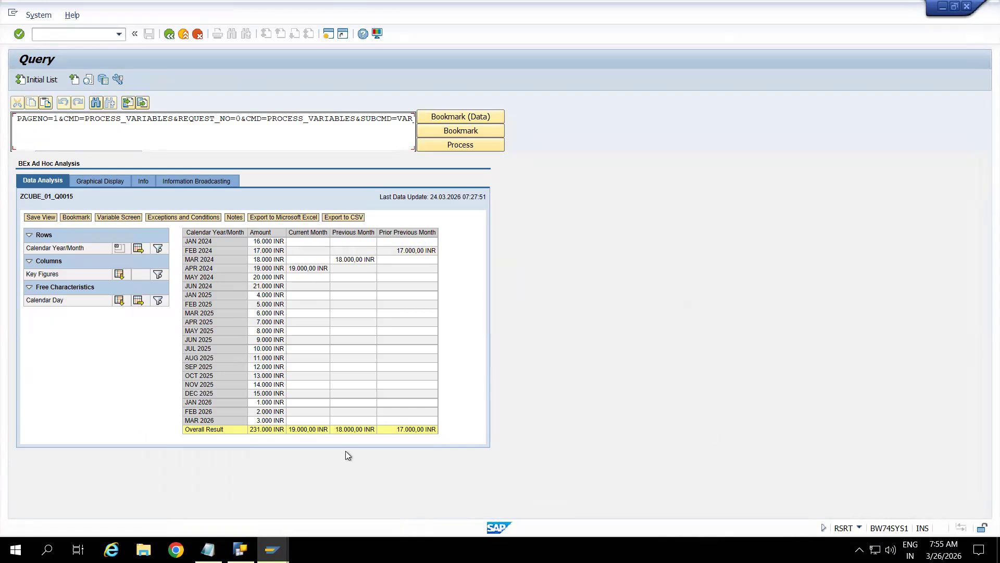
Step: Select the Current Month key figure in Query Designer and widen the Properties pane
key("alt+Tab")
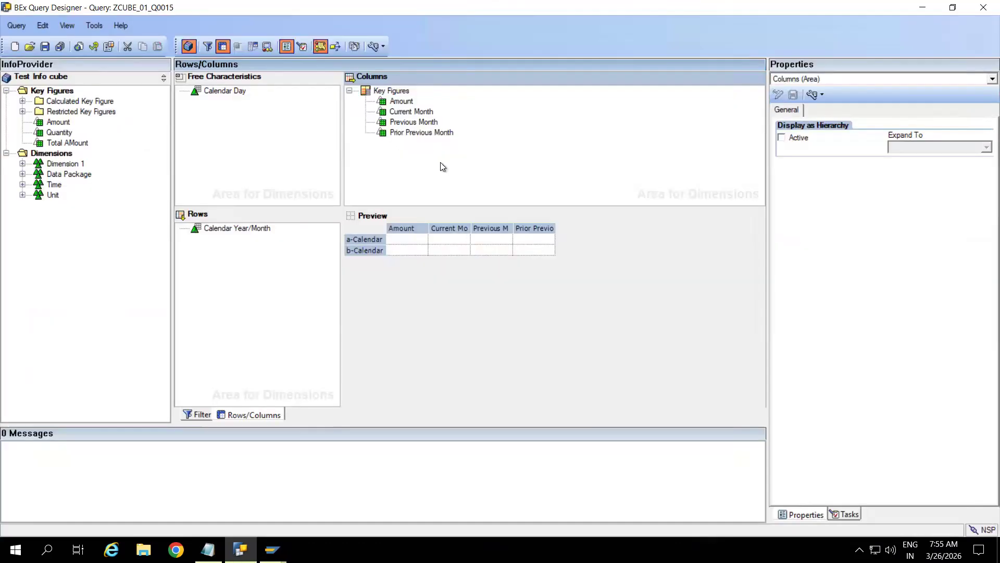
left_click(399, 92)
right_click(399, 92)
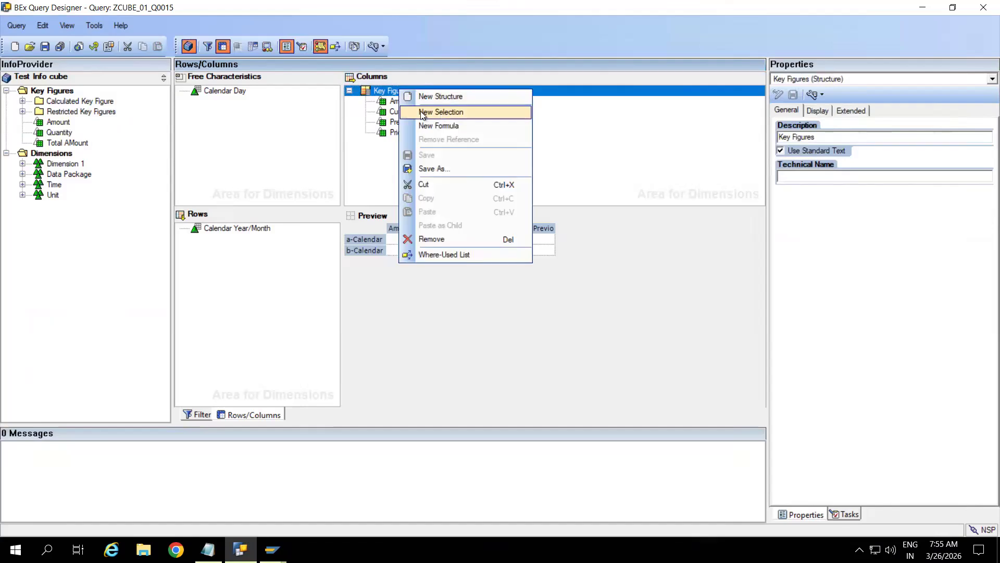
left_click(358, 170)
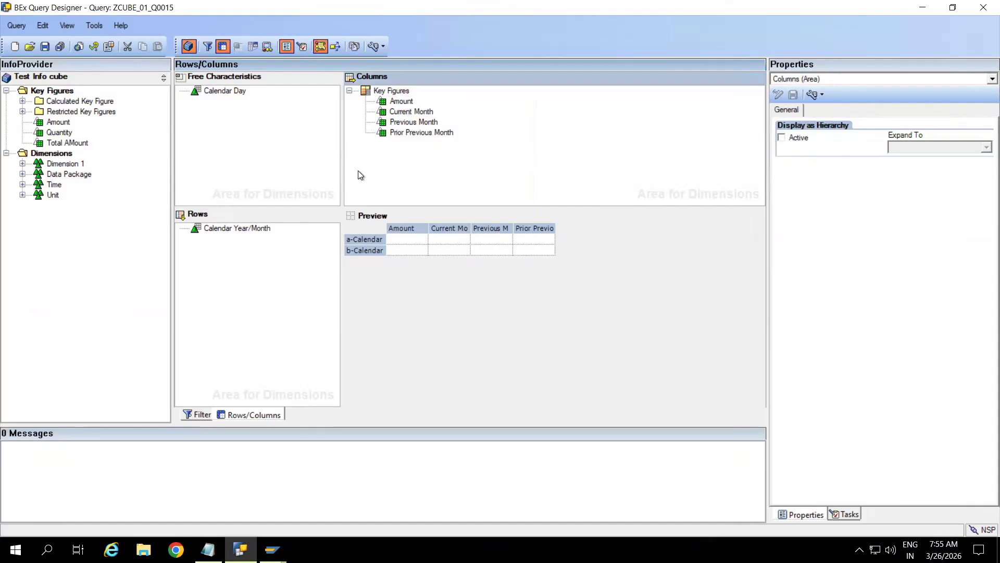
left_click(393, 93)
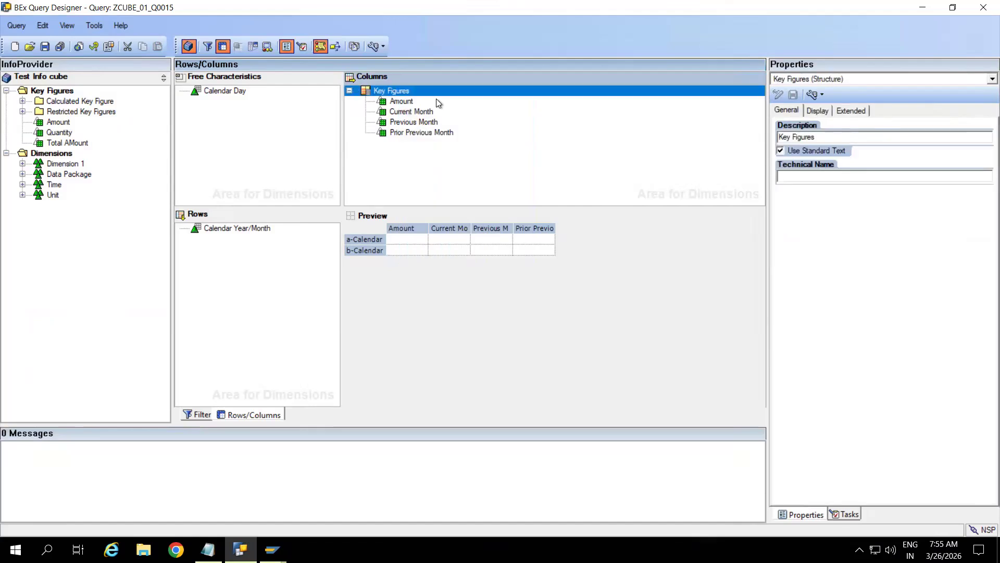
left_click(409, 114)
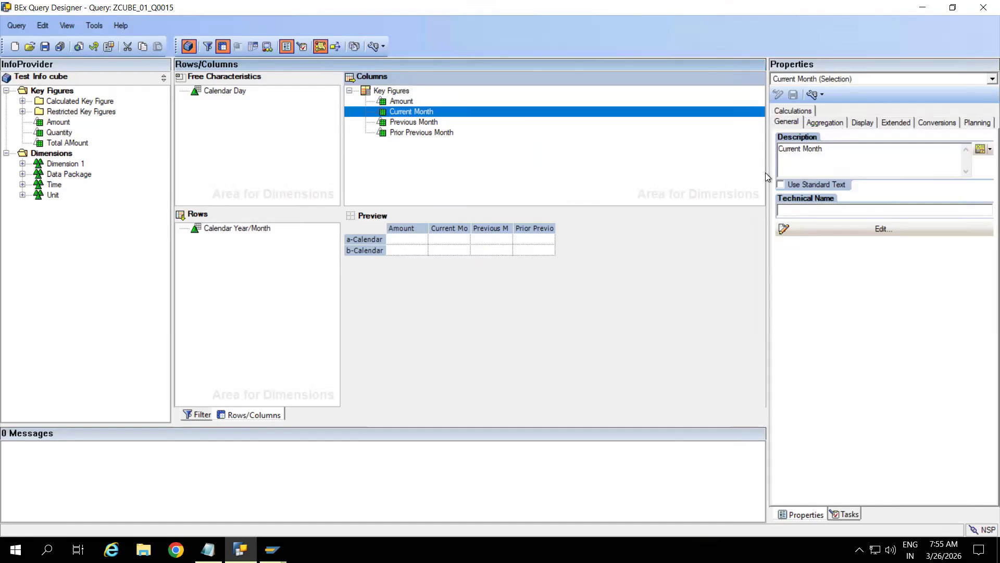
left_click_drag(769, 172, 614, 174)
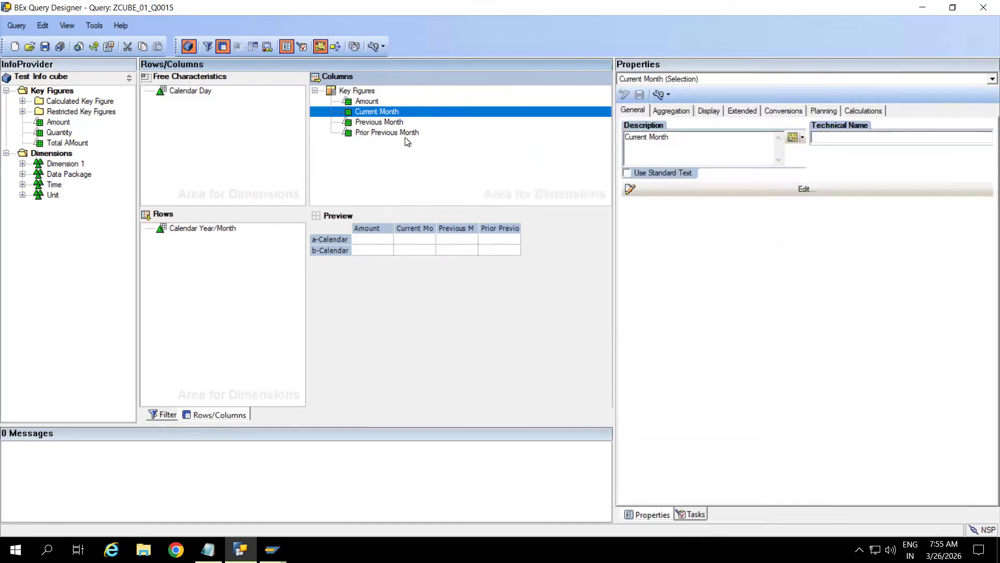
Step: Choose New Variable from Current Month's description variable options
left_click(392, 124)
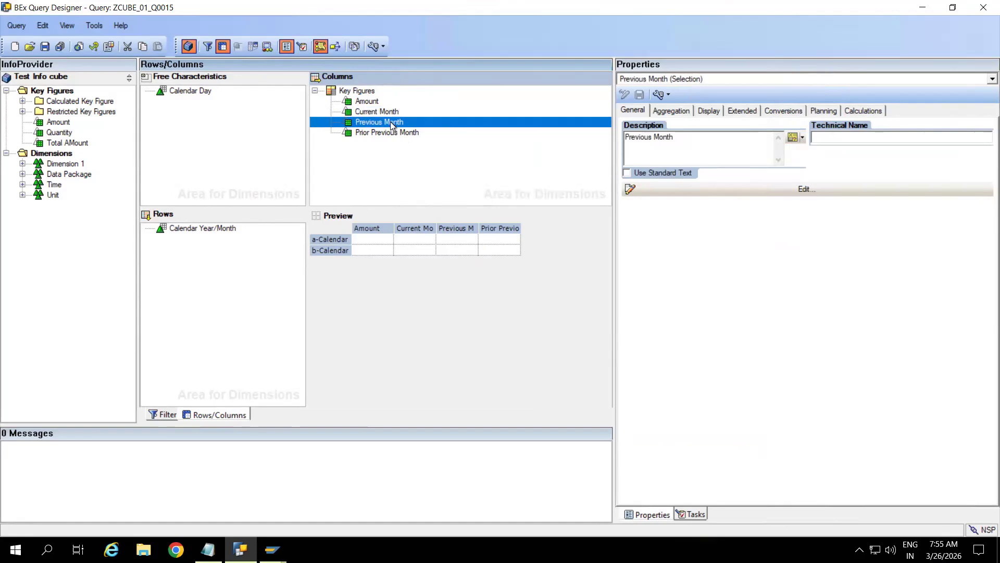
left_click(801, 137)
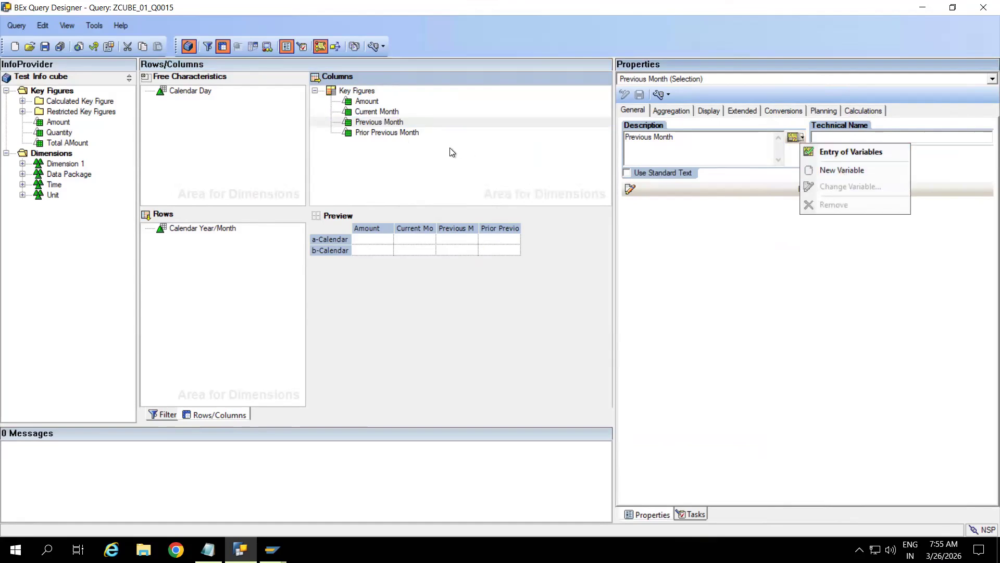
left_click(376, 120)
left_click(374, 112)
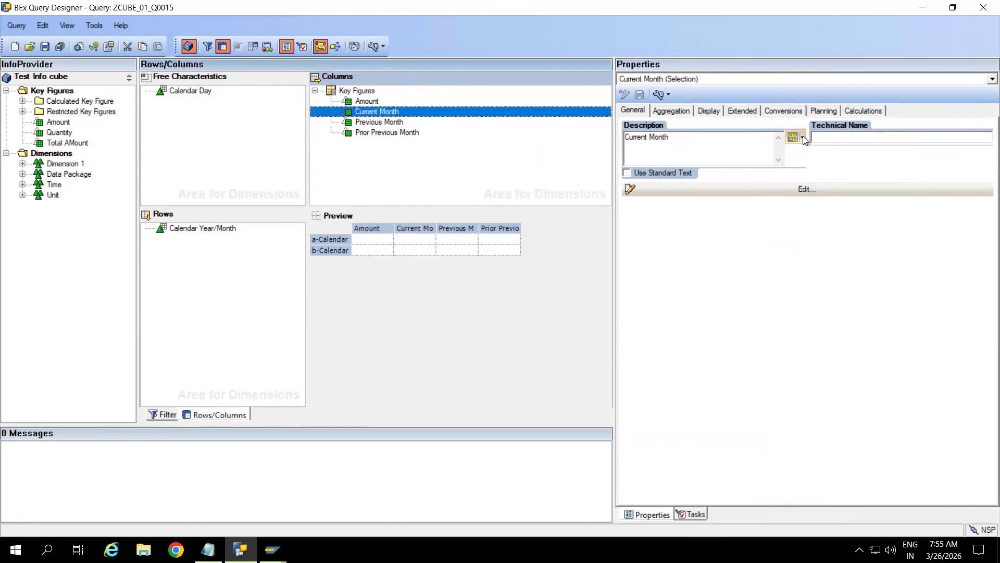
left_click(802, 138)
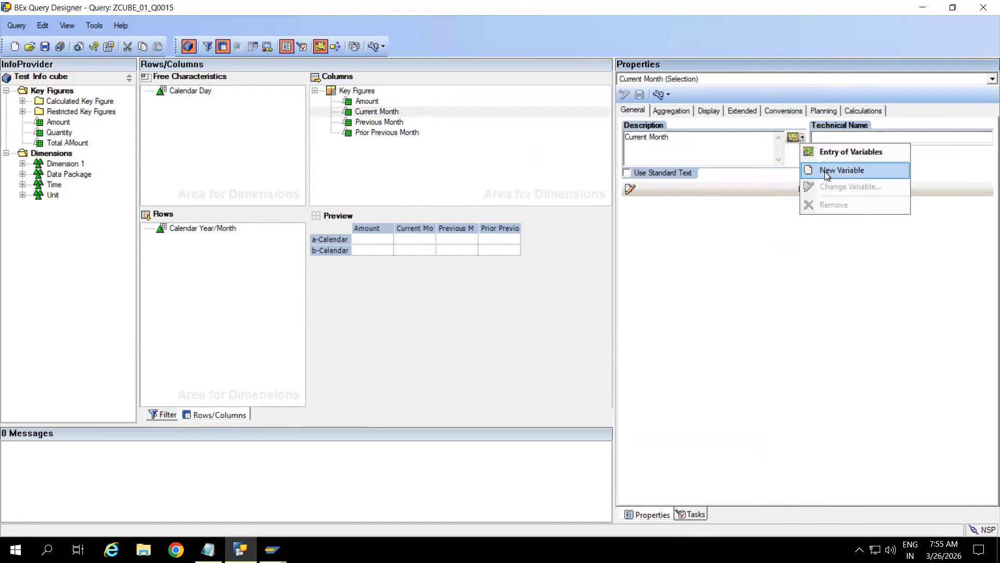
left_click(839, 171)
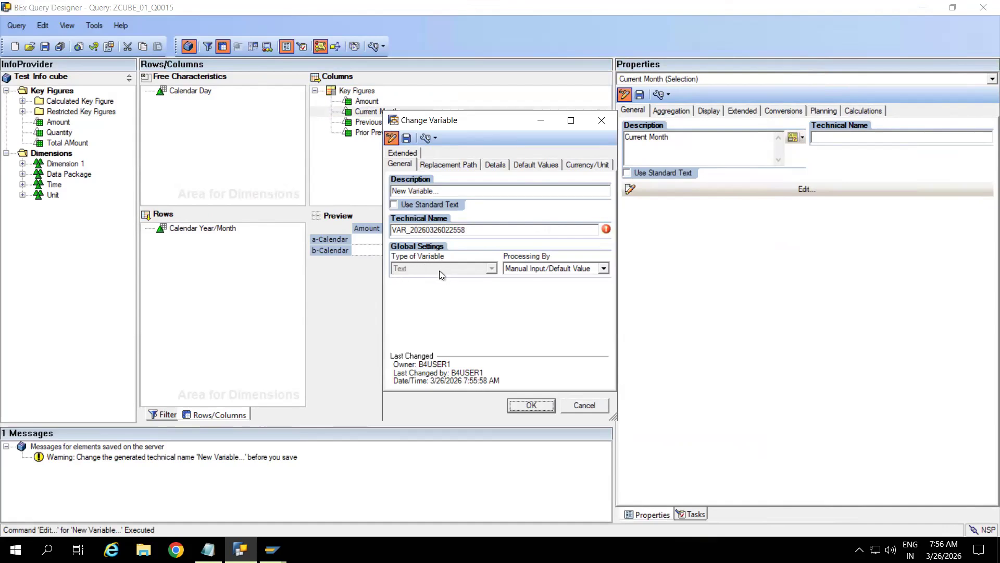
Step: Process the variable by Replacement Path with reference characteristic Calendar Year/Month
left_click_drag(476, 120, 375, 101)
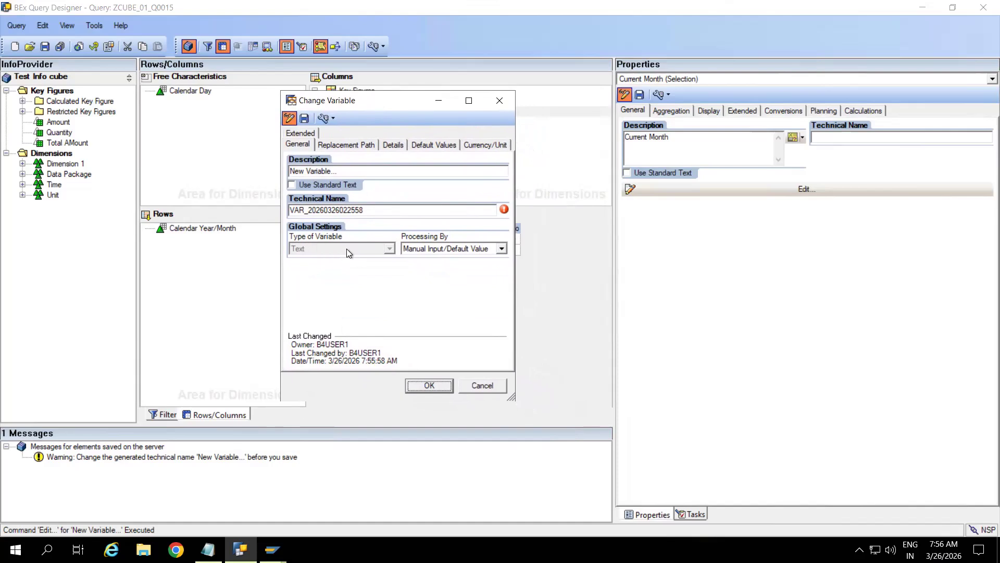
left_click(501, 248)
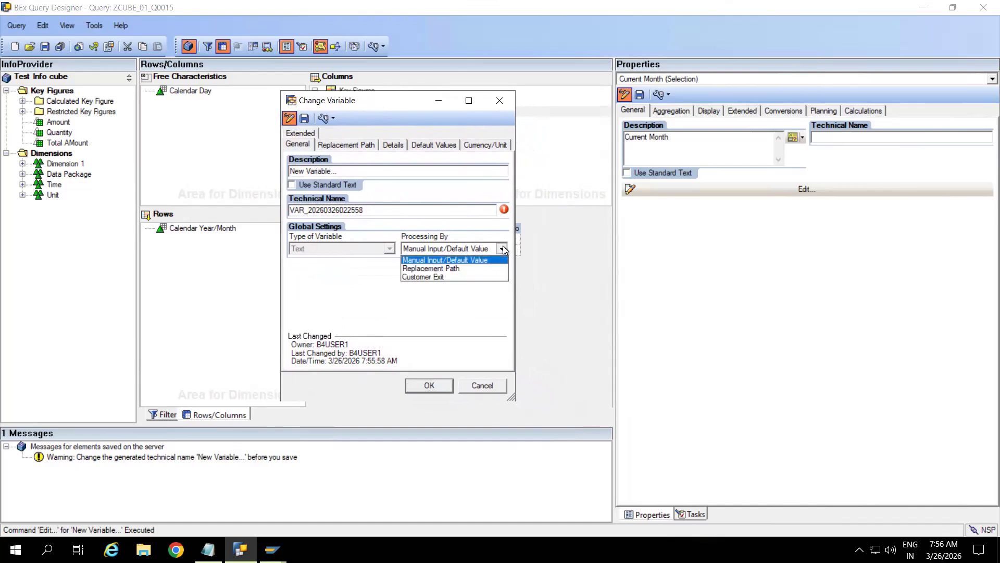
left_click(449, 269)
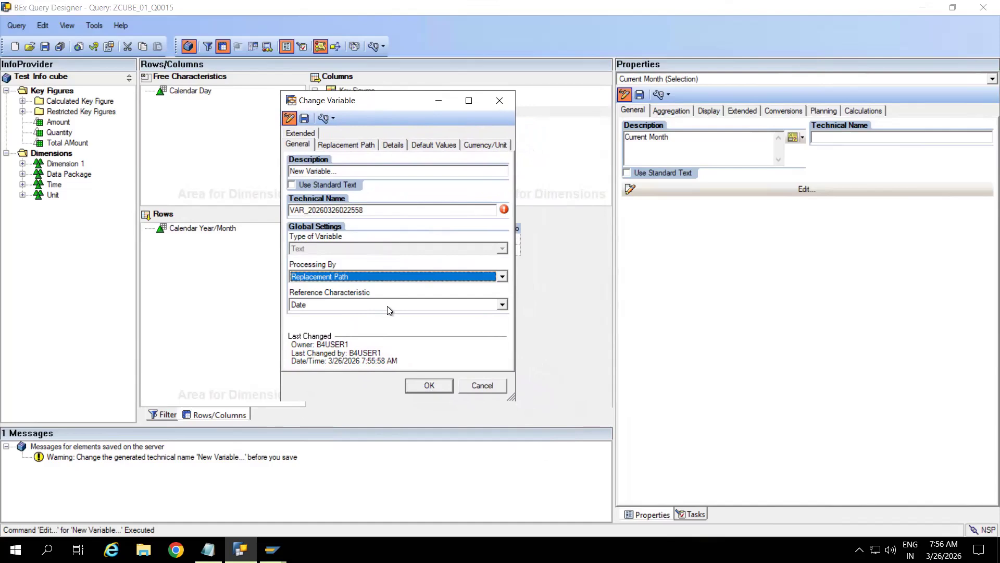
left_click(387, 305)
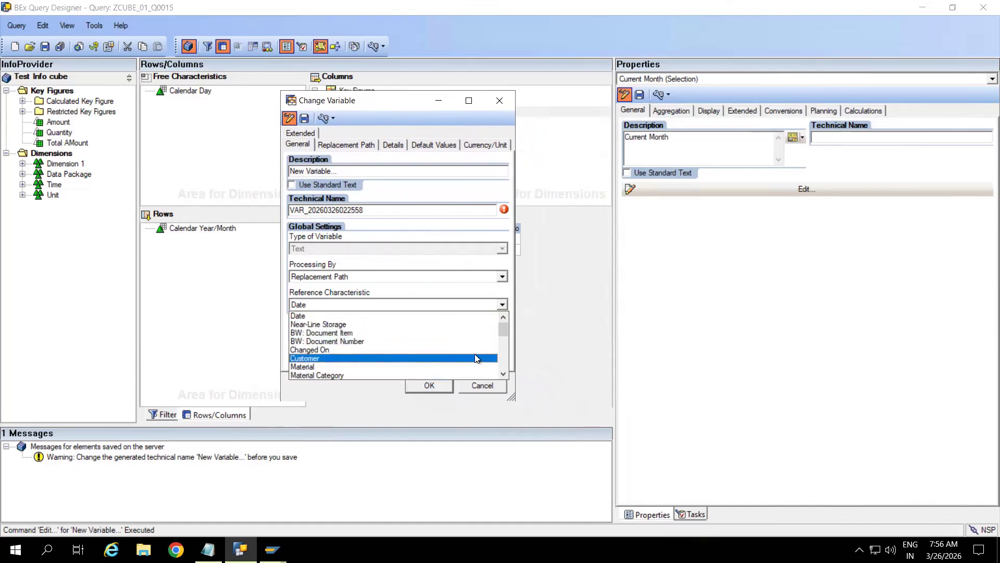
left_click(505, 351)
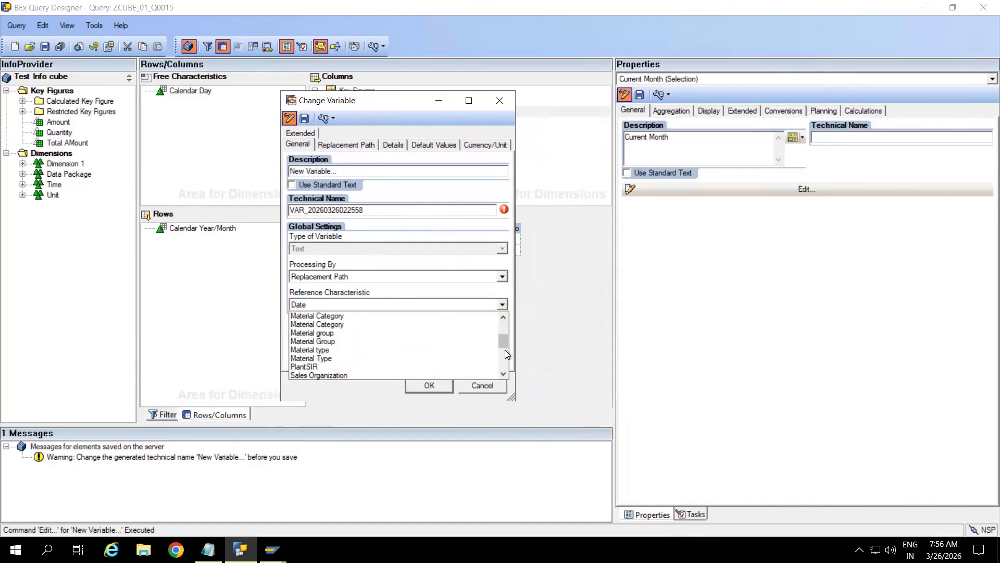
left_click(504, 359)
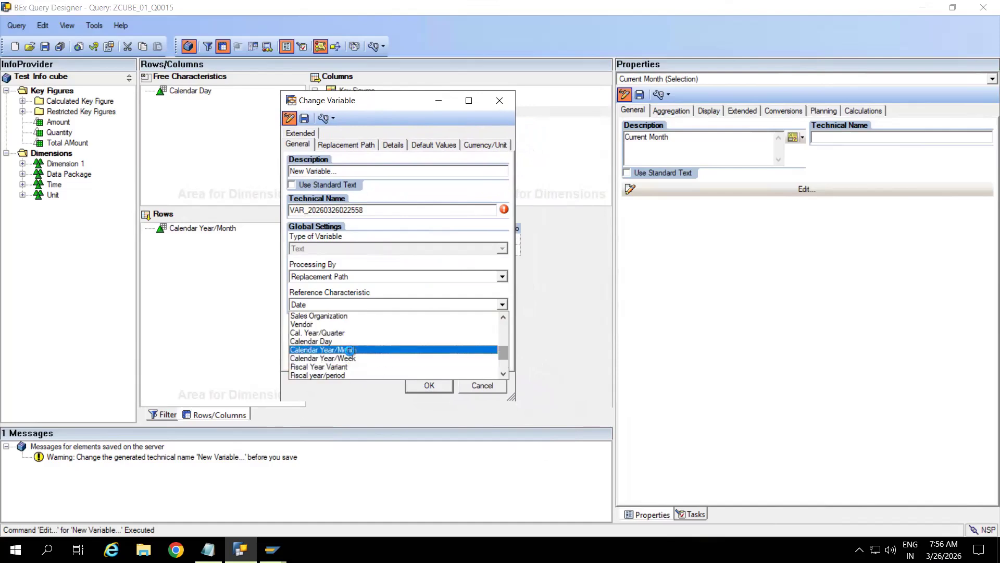
left_click(349, 350)
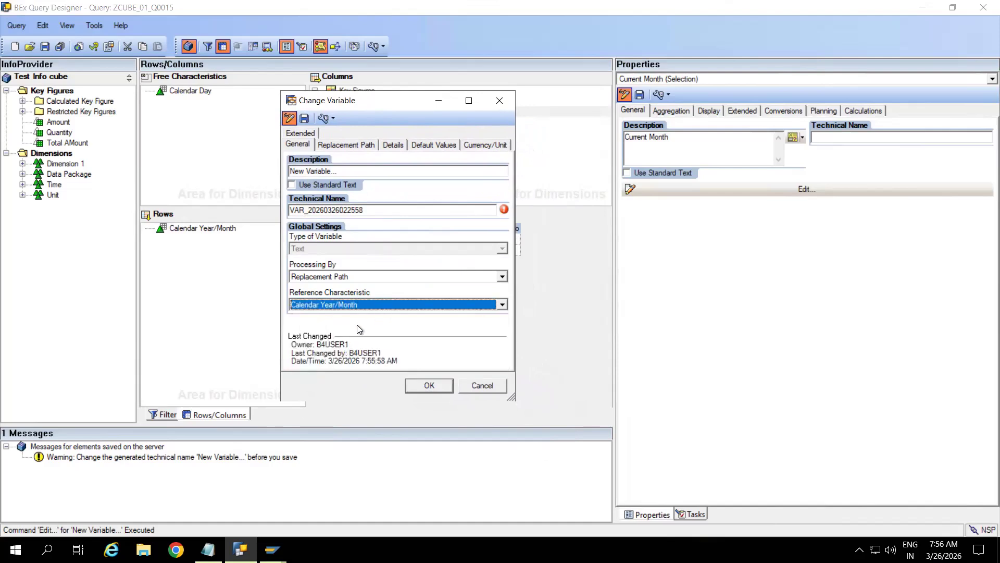
Step: Name the variable ZVAR_KIRAN with description TEXT_KIRAN and show its Replacement Path settings
left_click(370, 210)
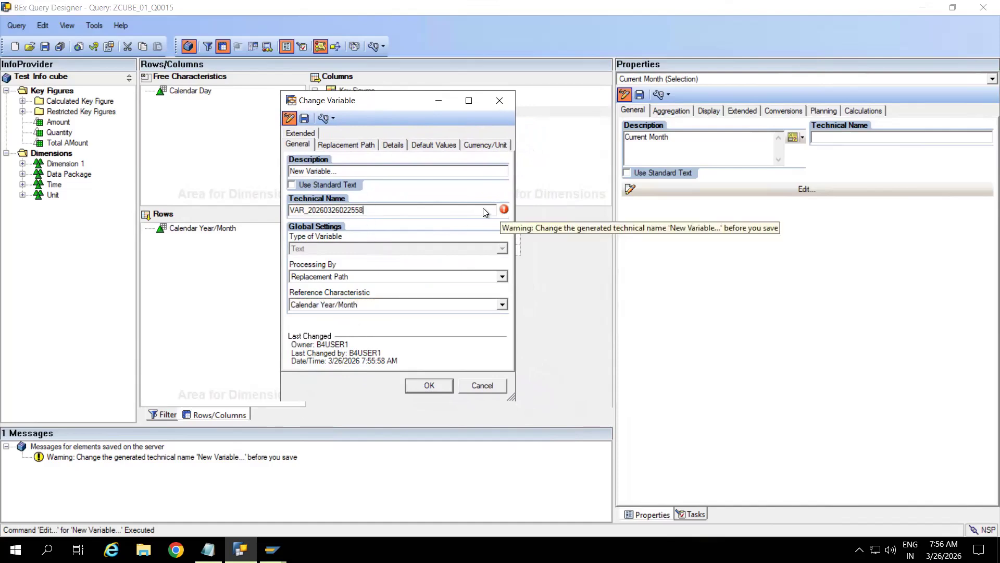
key("BackSpace")
key("BackSpace")
key("BackSpace")
key("BackSpace")
key("BackSpace")
key("BackSpace")
key("BackSpace")
key("BackSpace")
key("BackSpace")
key("BackSpace")
key("BackSpace")
key("BackSpace")
key("BackSpace")
key("BackSpace")
key("BackSpace")
key("BackSpace")
key("BackSpace")
key("BackSpace")
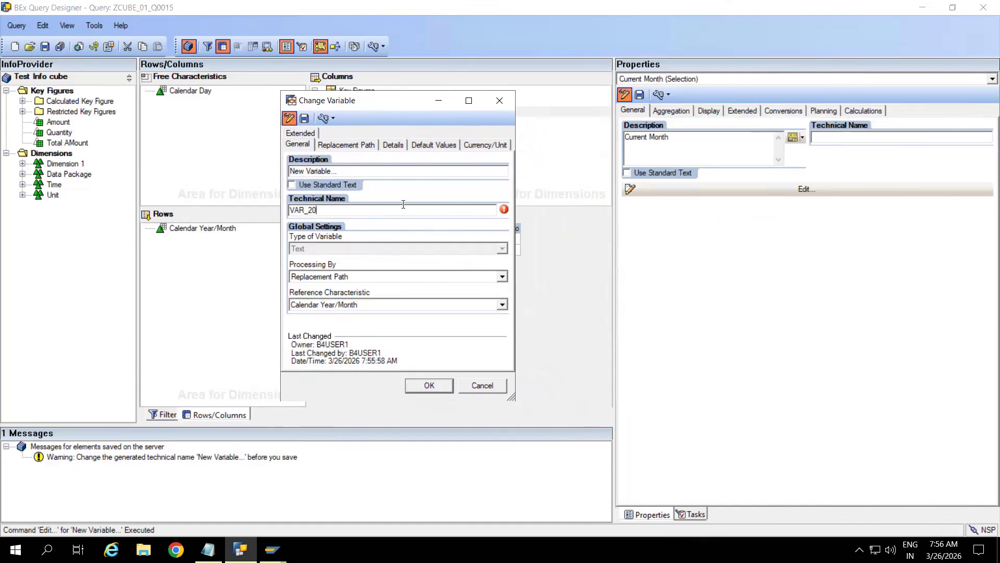
type("ZVAR_KIRAN")
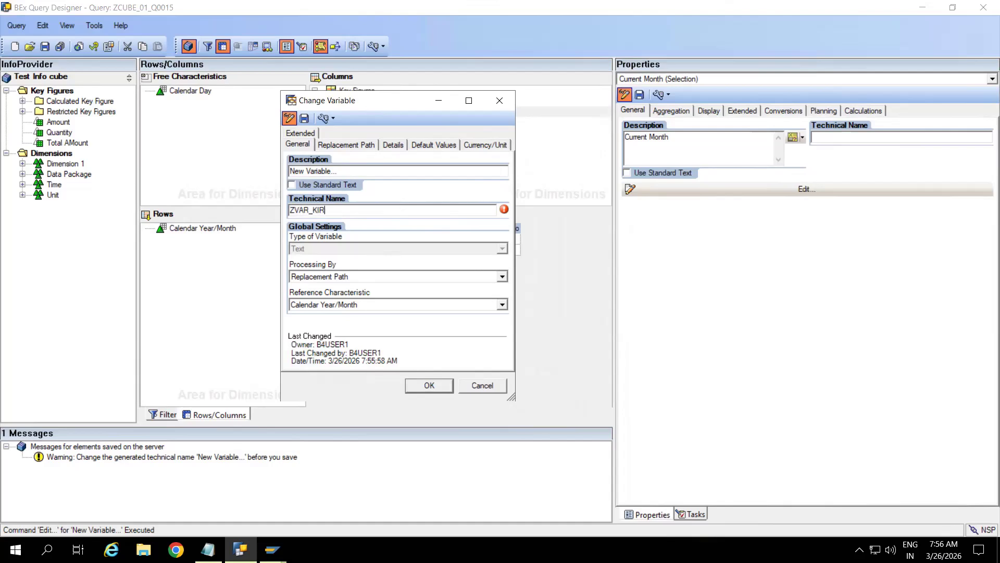
left_click(345, 171)
key("BackSpace")
key("BackSpace")
key("BackSpace")
key("BackSpace")
key("BackSpace")
key("BackSpace")
key("BackSpace")
key("BackSpace")
key("BackSpace")
key("BackSpace")
key("BackSpace")
key("BackSpace")
key("BackSpace")
key("BackSpace")
key("BackSpace")
type("TE")
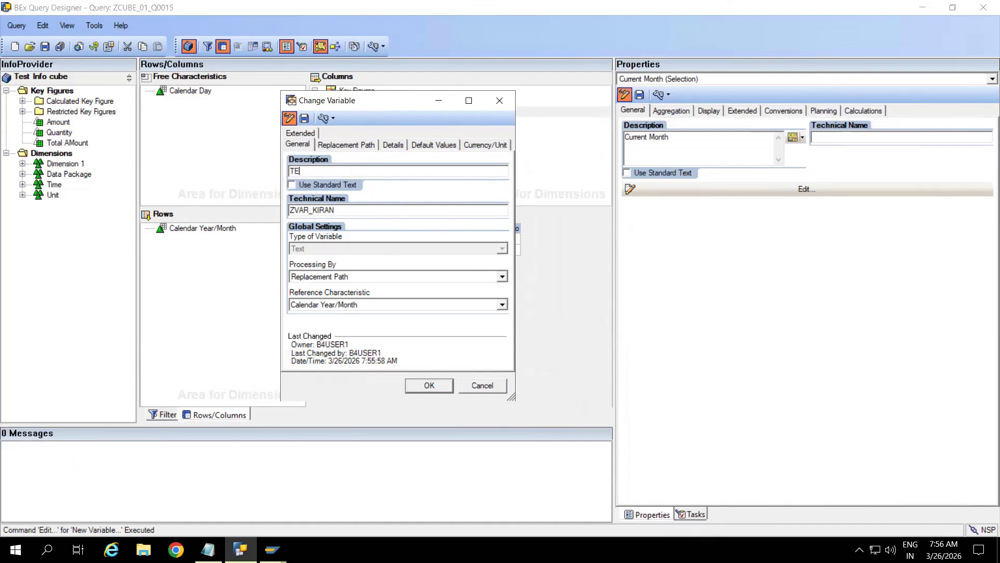
type("XT_KIRAN")
left_click(337, 144)
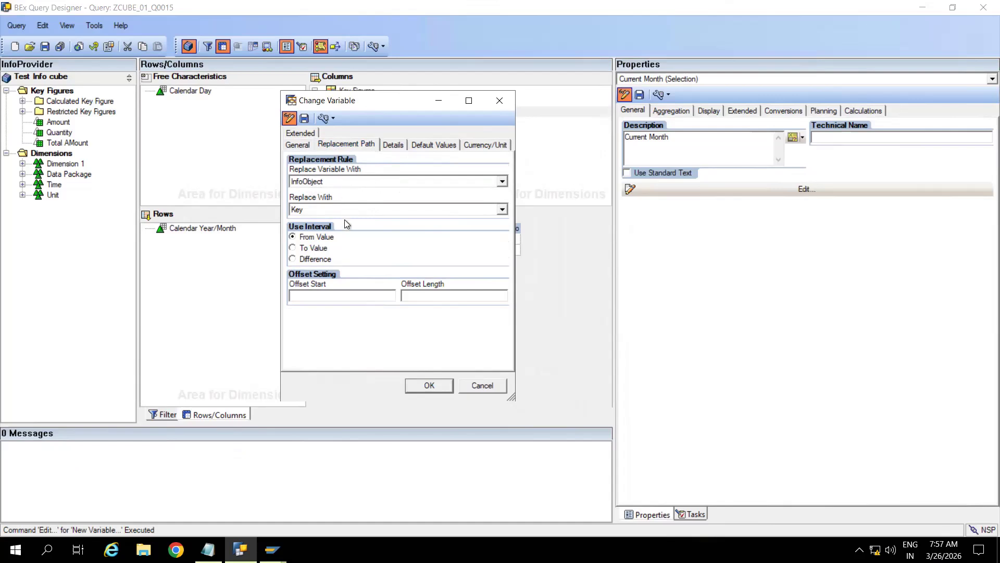
Step: Keep replacement by InfoObject Key, save ZVAR_KIRAN and apply it to the Current Month title
left_click(402, 184)
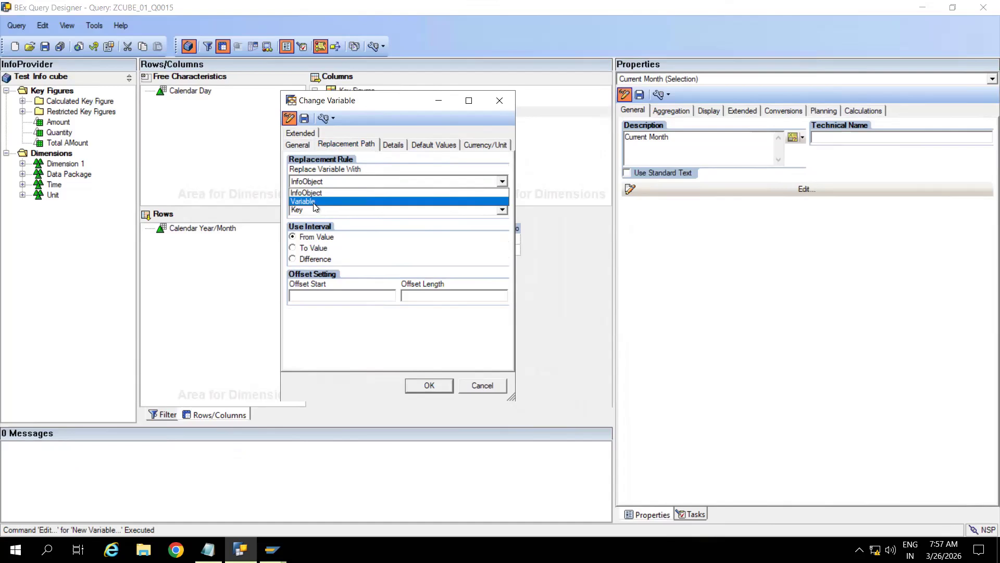
left_click(331, 193)
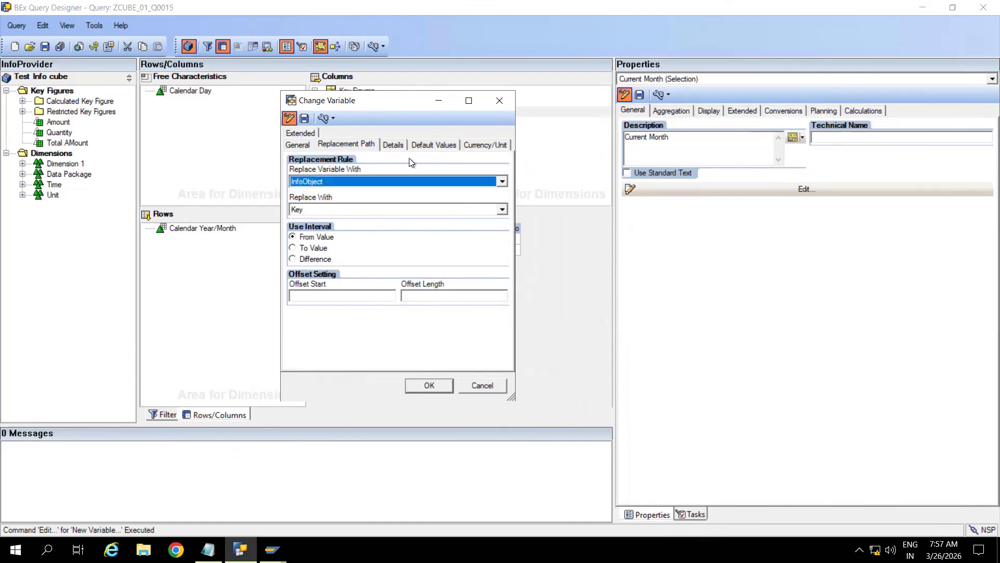
left_click(348, 208)
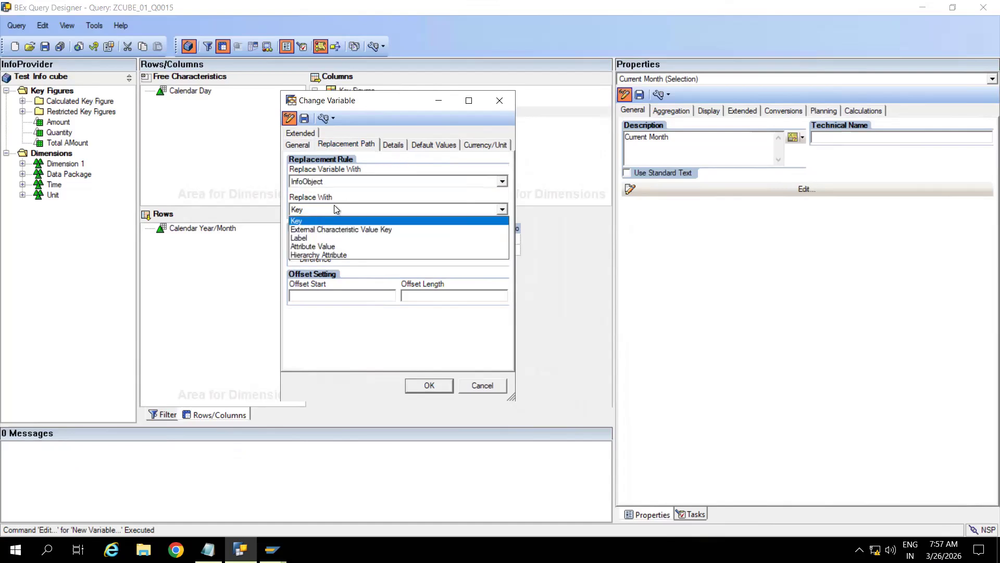
left_click(372, 197)
left_click(398, 145)
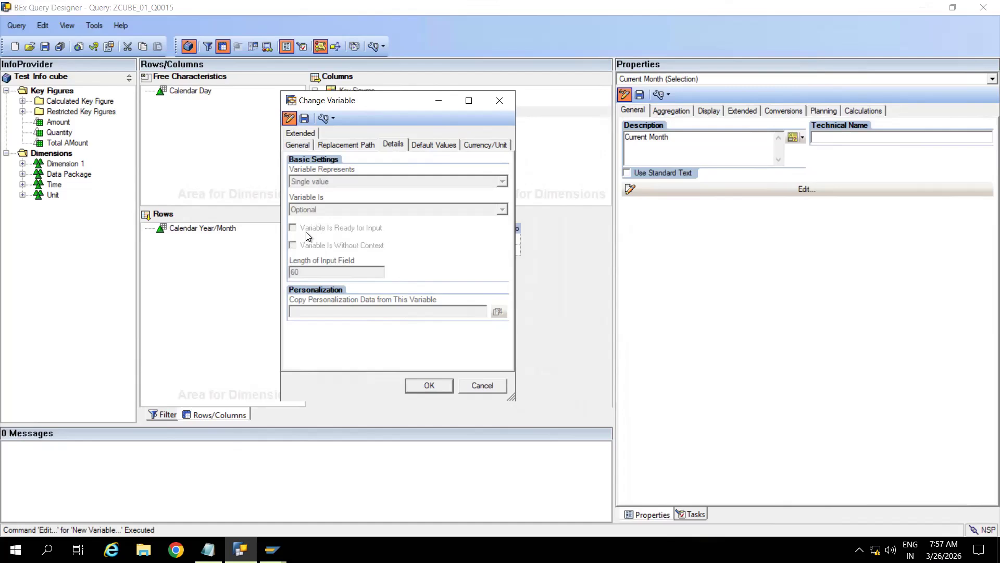
left_click(301, 119)
left_click(403, 288)
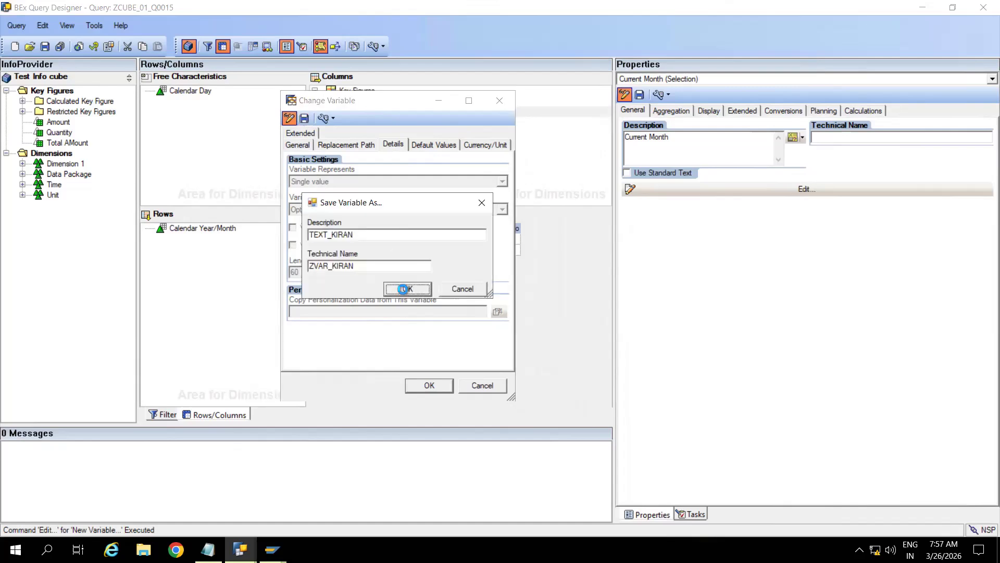
left_click(427, 386)
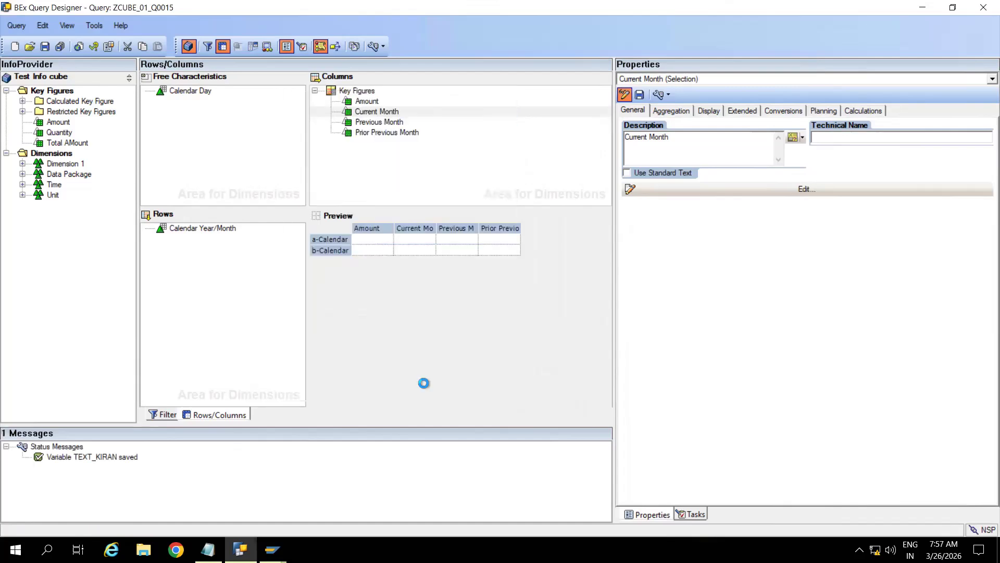
Step: Check the retitled Current Month description, save ZCUBE_01_Q0015 and bring back the SAP results window
left_click(382, 112)
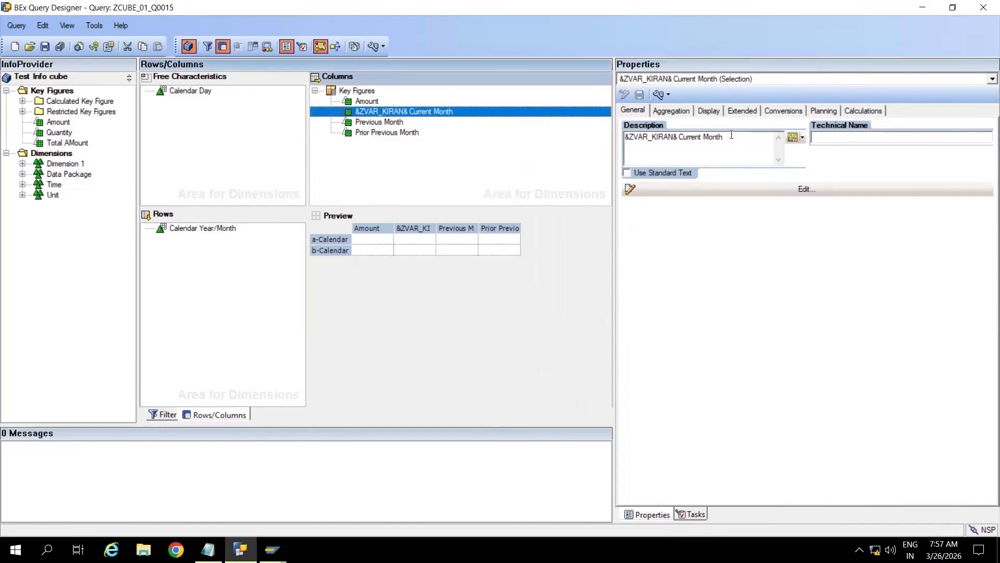
left_click(731, 135)
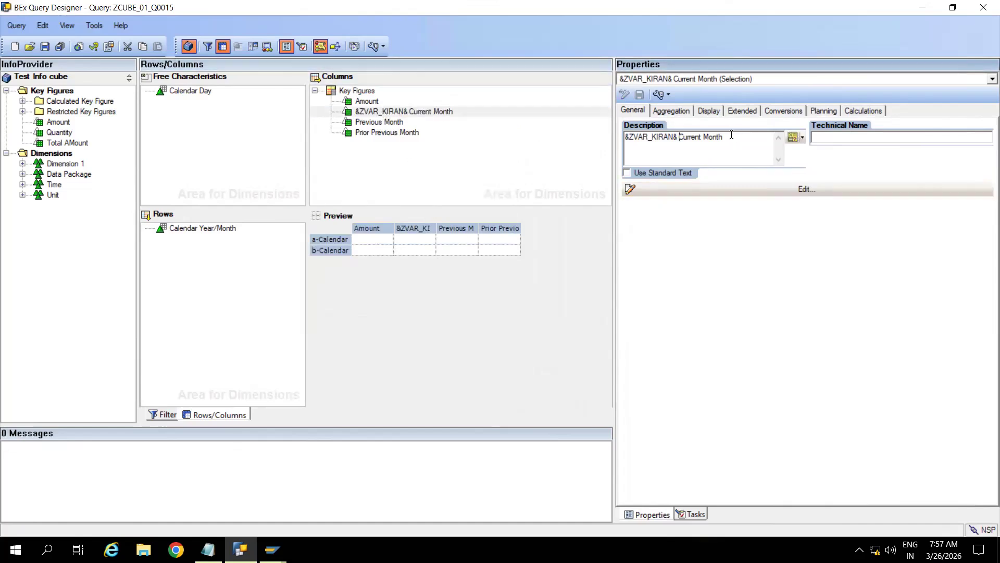
left_click(44, 46)
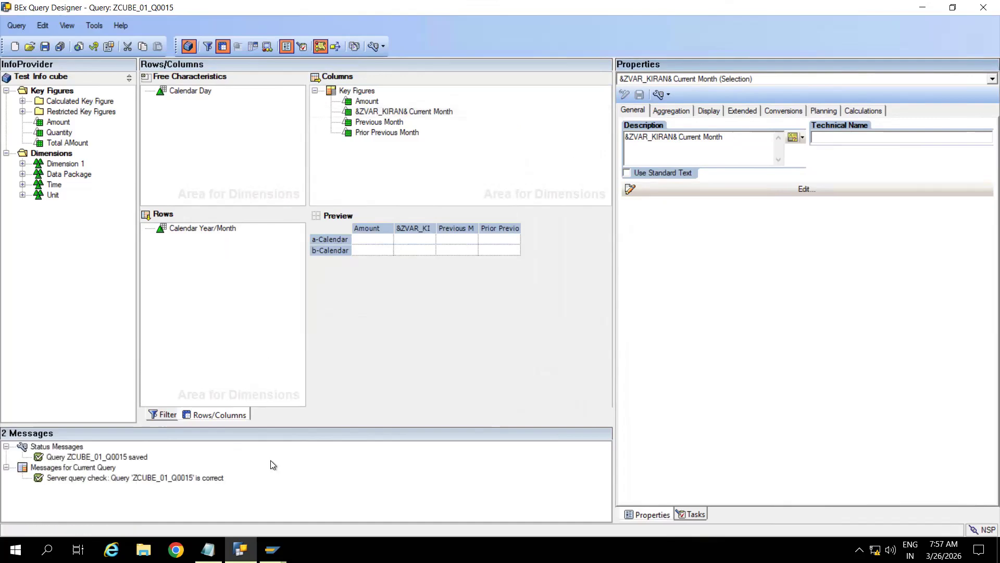
mouse_move(271, 549)
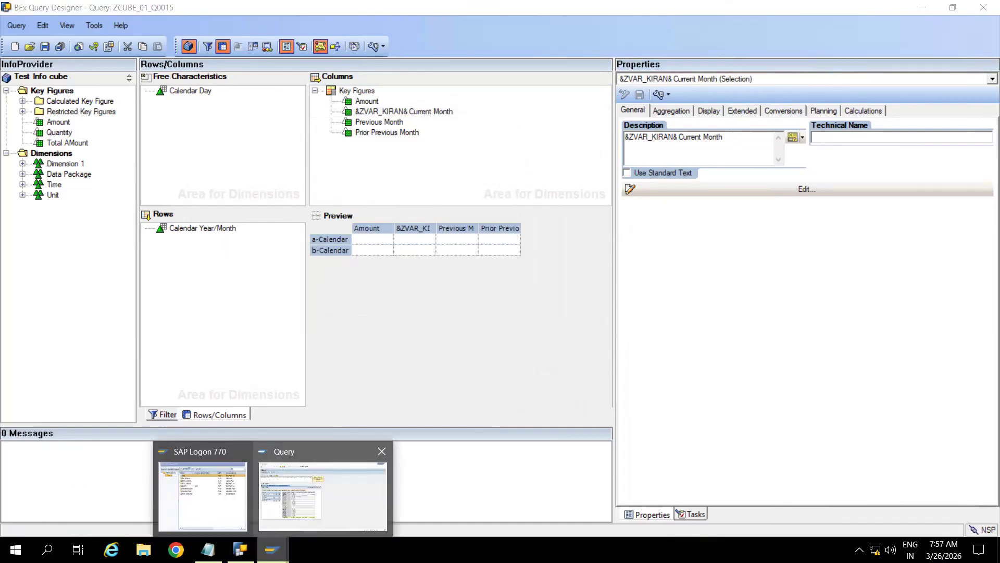
left_click(328, 458)
Step: Rerun ZCUBE_01_Q0015 in RSRT, confirm the '202404 Current Month' column, then return to Query Designer
left_click(170, 34)
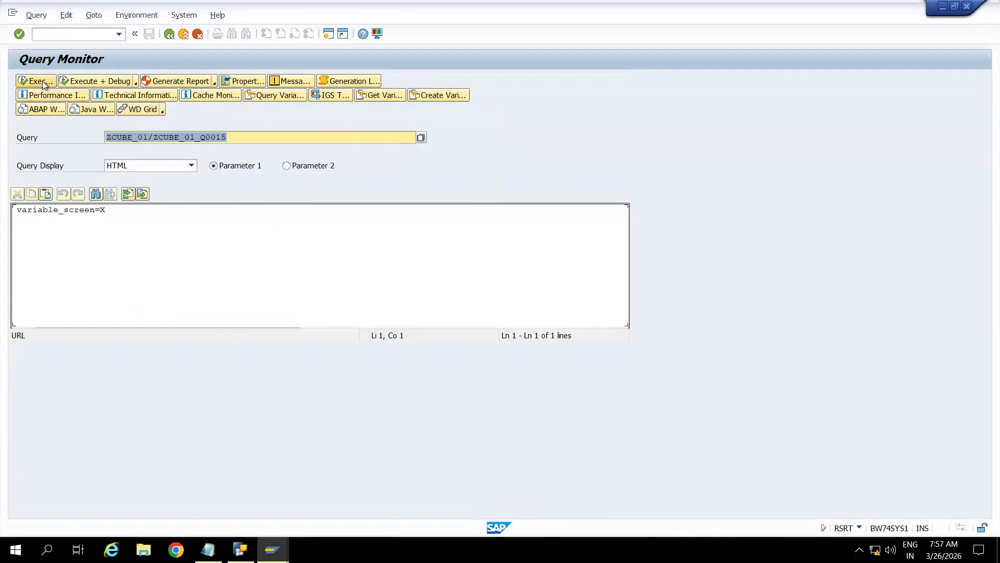
left_click(44, 85)
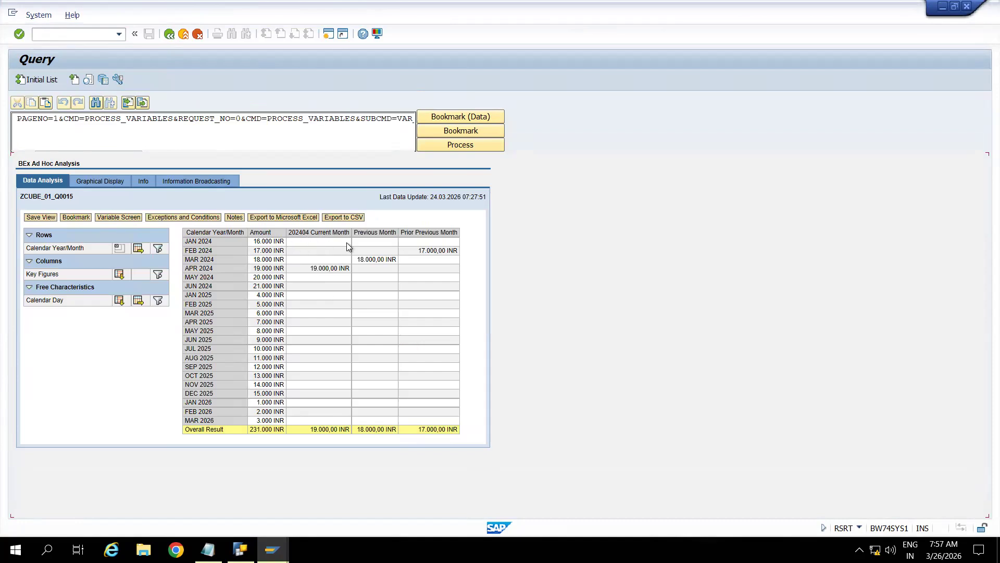
left_click(240, 549)
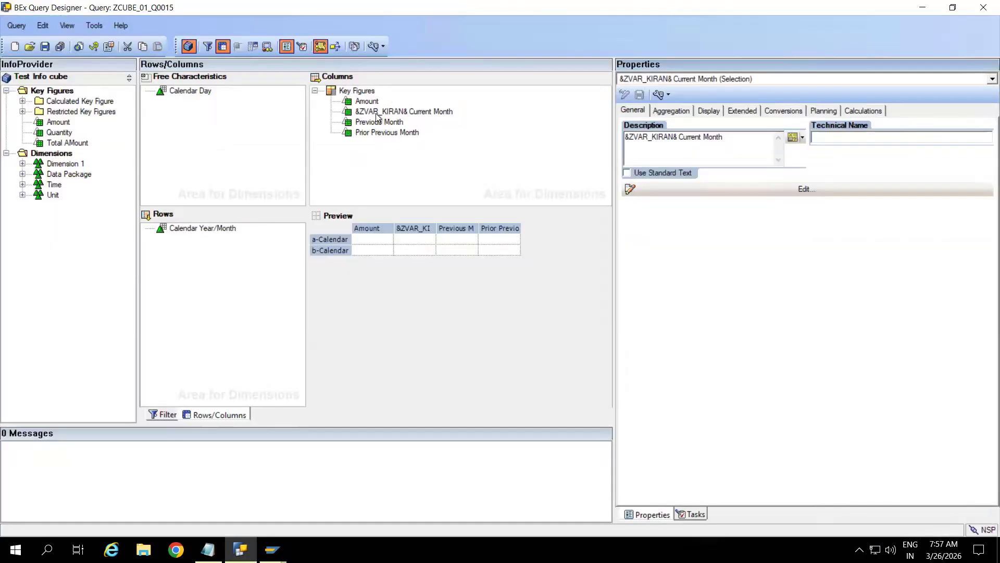
Step: Shorten the current-month column title from '&ZVAR_KIRAN& Current Month' to just &ZVAR_KIRAN&
left_click(377, 112)
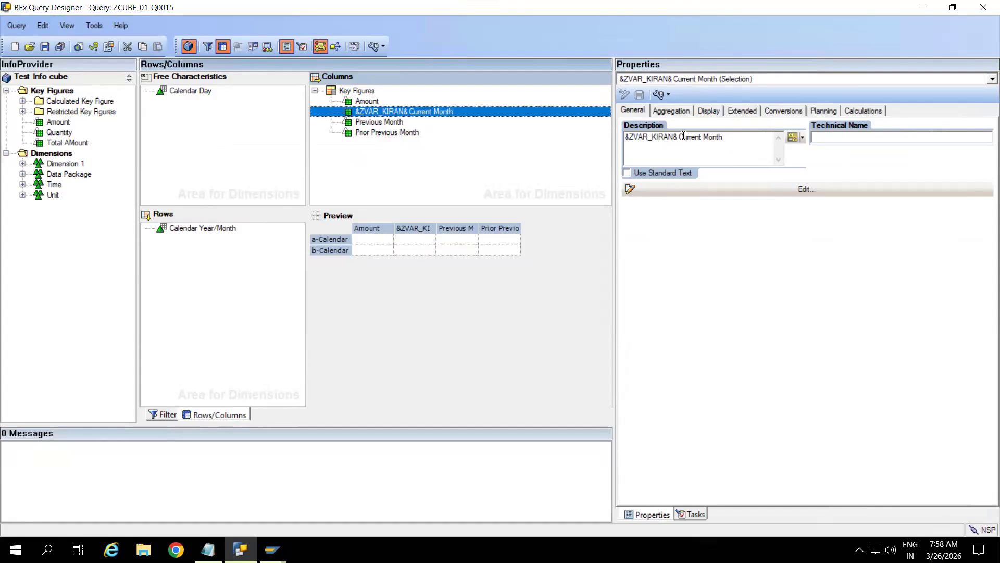
left_click(732, 139)
key("BackSpace")
key("BackSpace")
key("BackSpace")
key("BackSpace")
key("BackSpace")
key("BackSpace")
key("BackSpace")
key("BackSpace")
key("BackSpace")
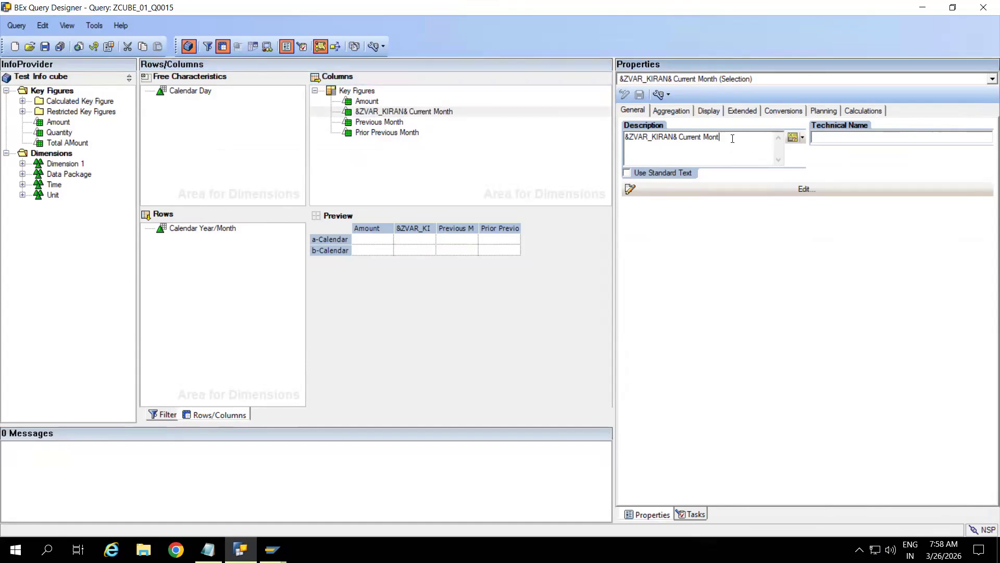
key("BackSpace")
key("BackSpace")
key("BackSpace")
key("BackSpace")
key("BackSpace")
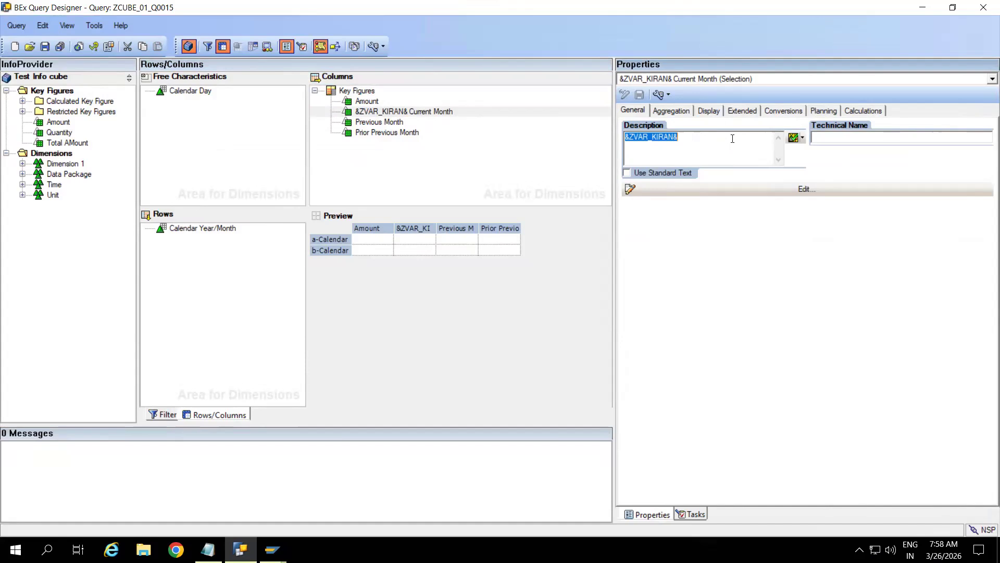
left_click(704, 140)
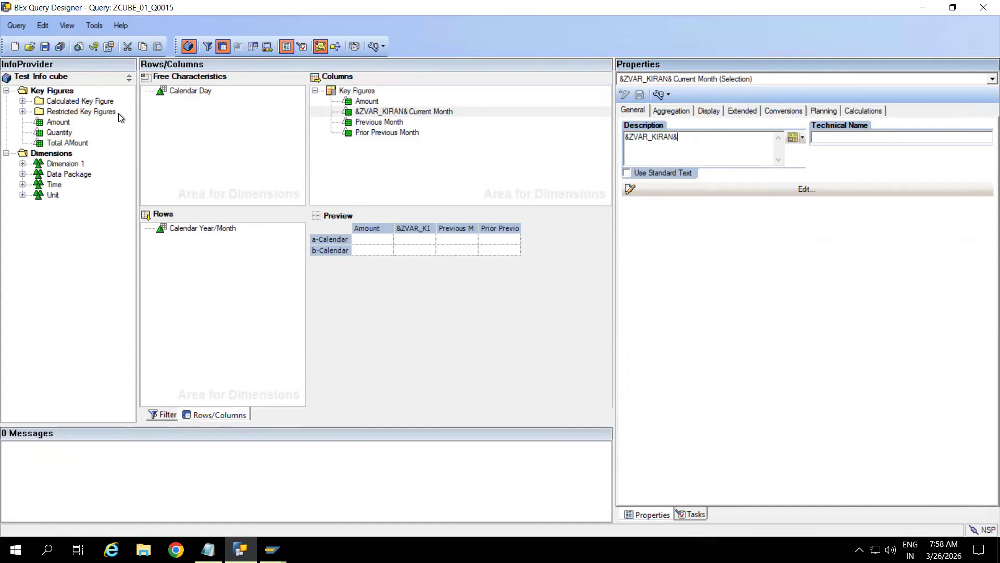
Step: Save query ZCUBE_01_Q0015 and bring back the RSRT query results window
left_click(45, 46)
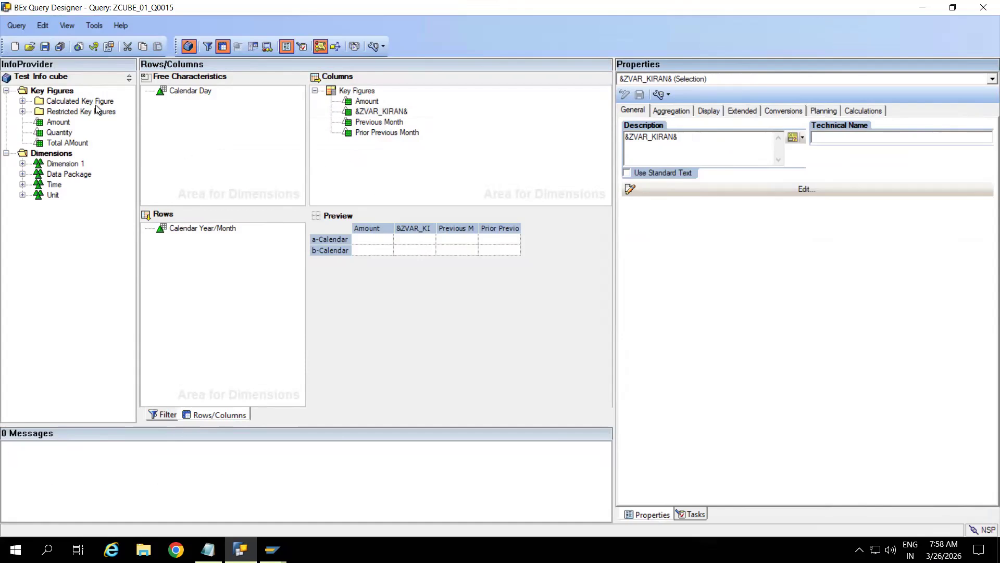
mouse_move(272, 550)
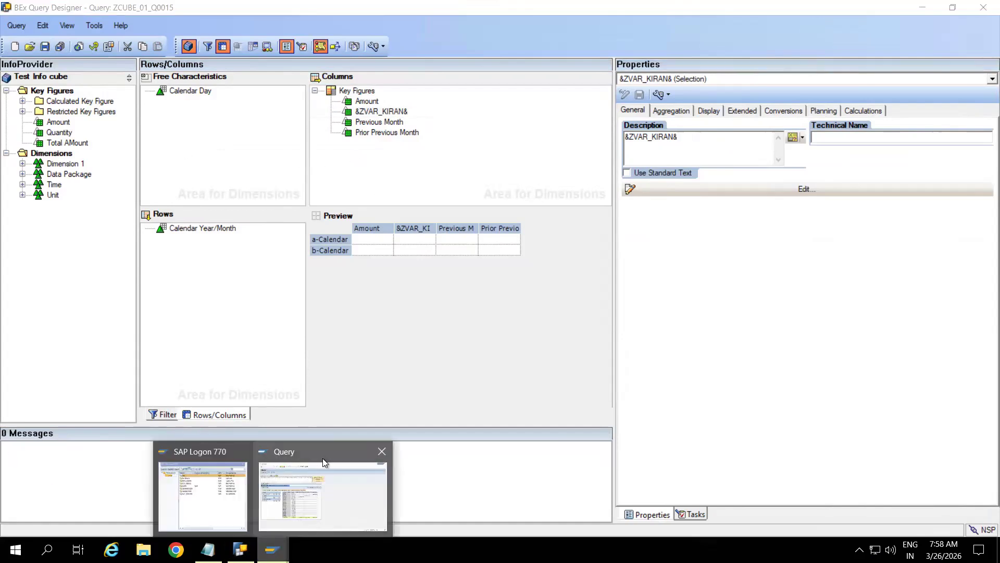
left_click(339, 457)
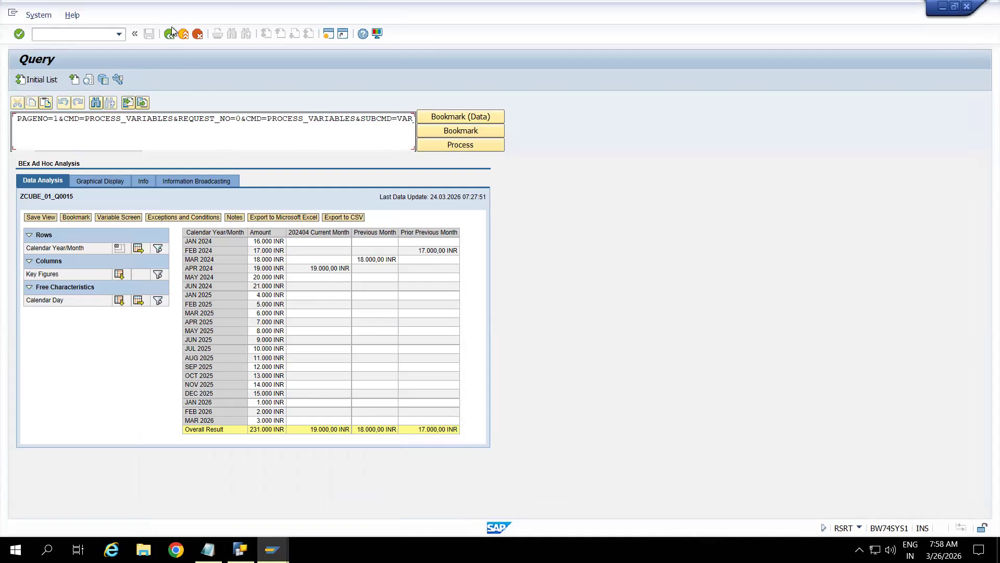
Step: Rerun ZCUBE_01_Q0015 for 04.2024 to confirm the column now reads 202404, then return to Query Designer
left_click(170, 33)
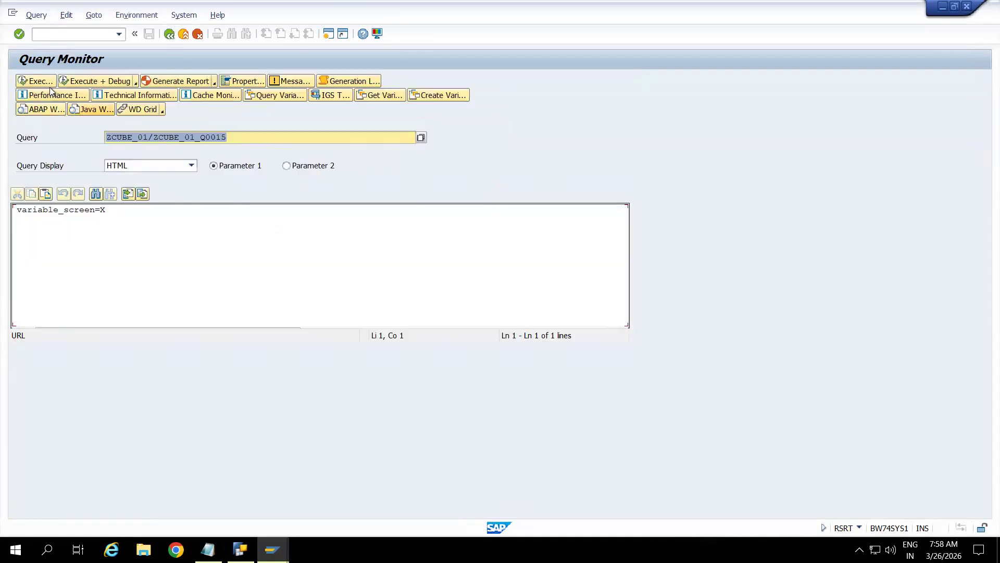
left_click(40, 81)
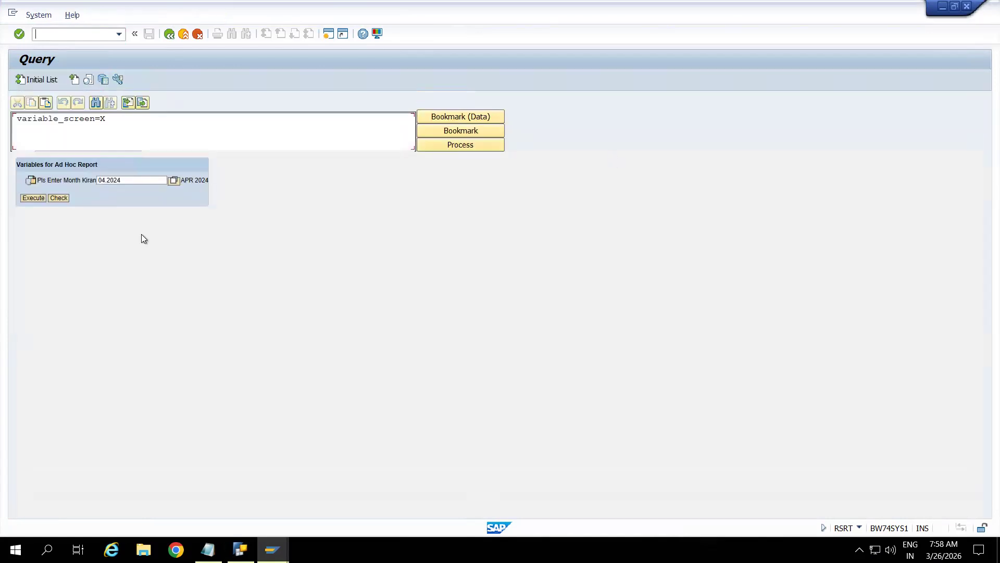
left_click(33, 198)
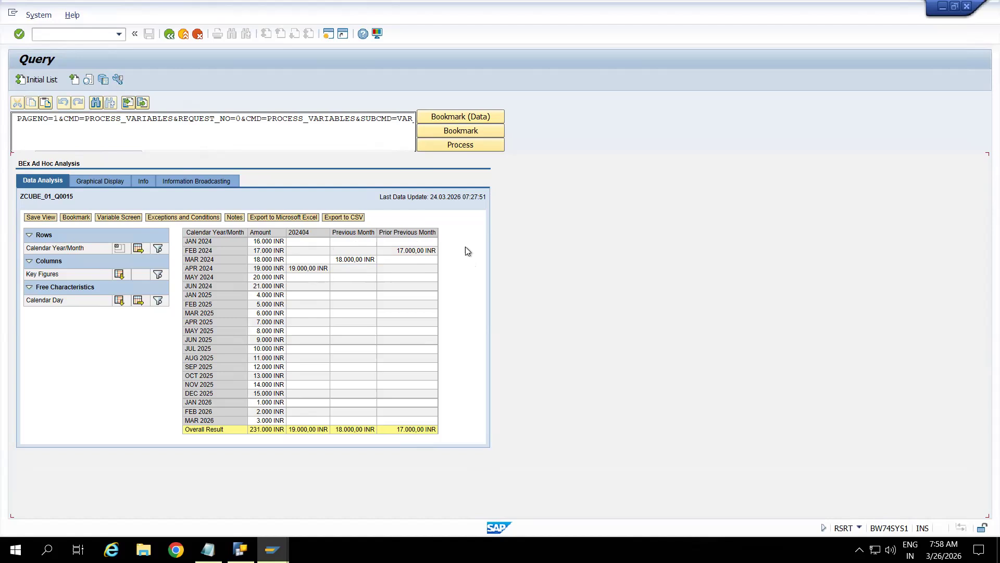
key("alt+Tab")
Step: Title the Previous Month column with only the TEXT_KIRAN text variable, &ZVAR_KIRAN&
left_click(376, 122)
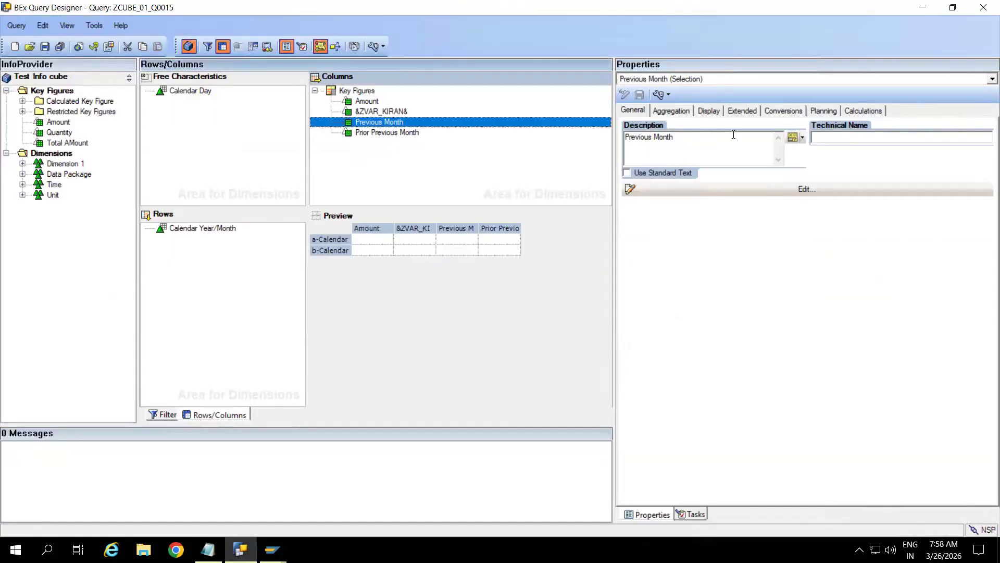
left_click(804, 137)
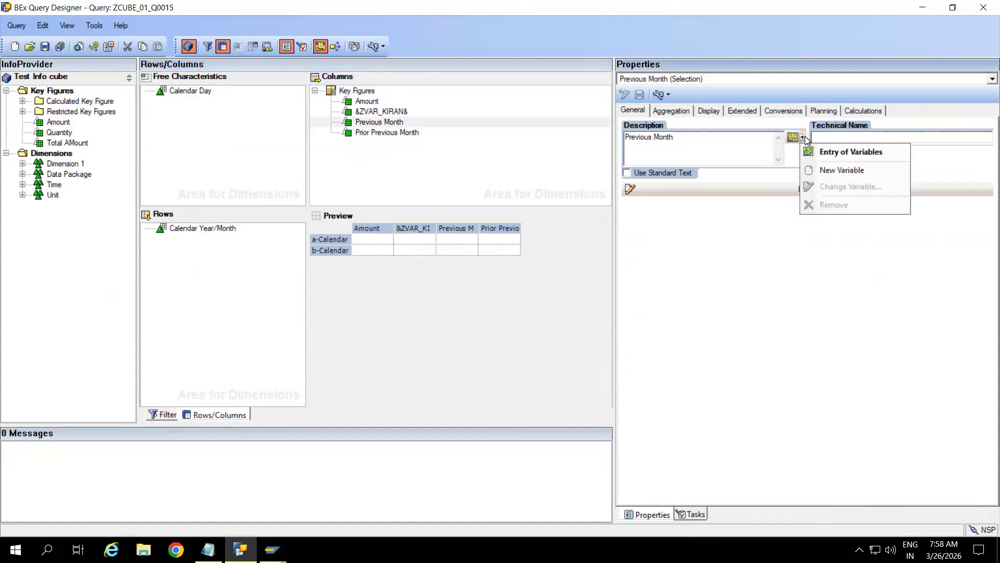
left_click(692, 145)
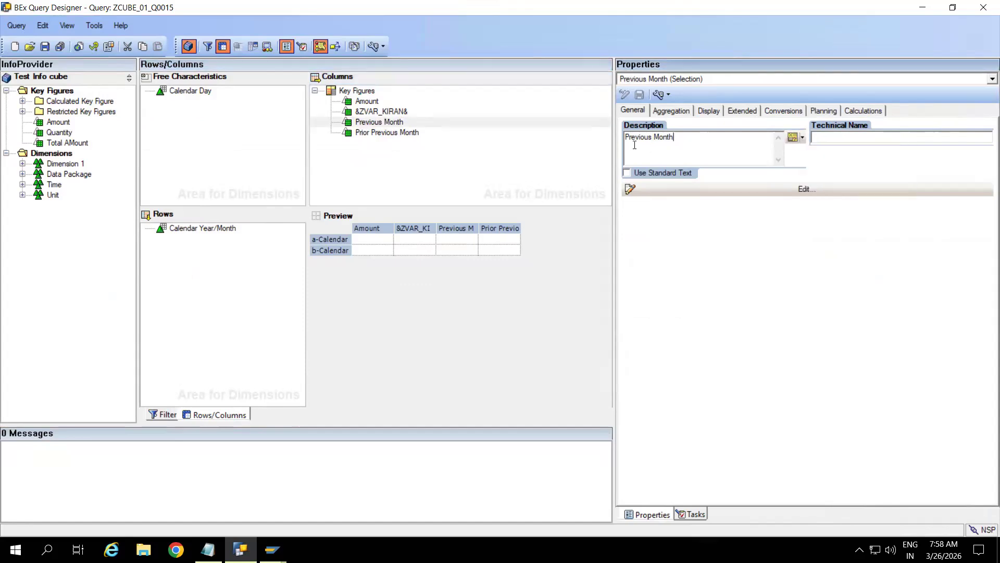
left_click(799, 139)
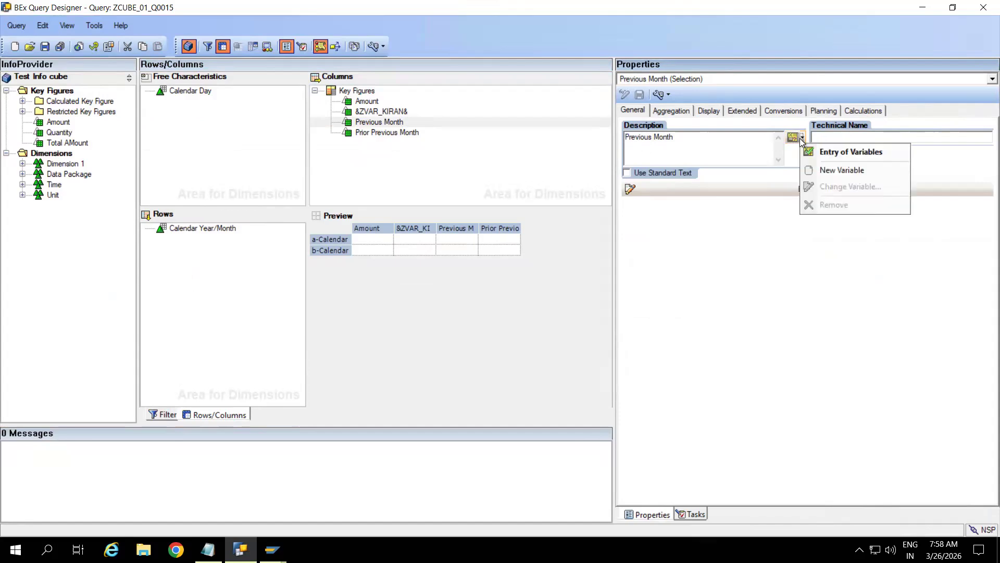
left_click(846, 154)
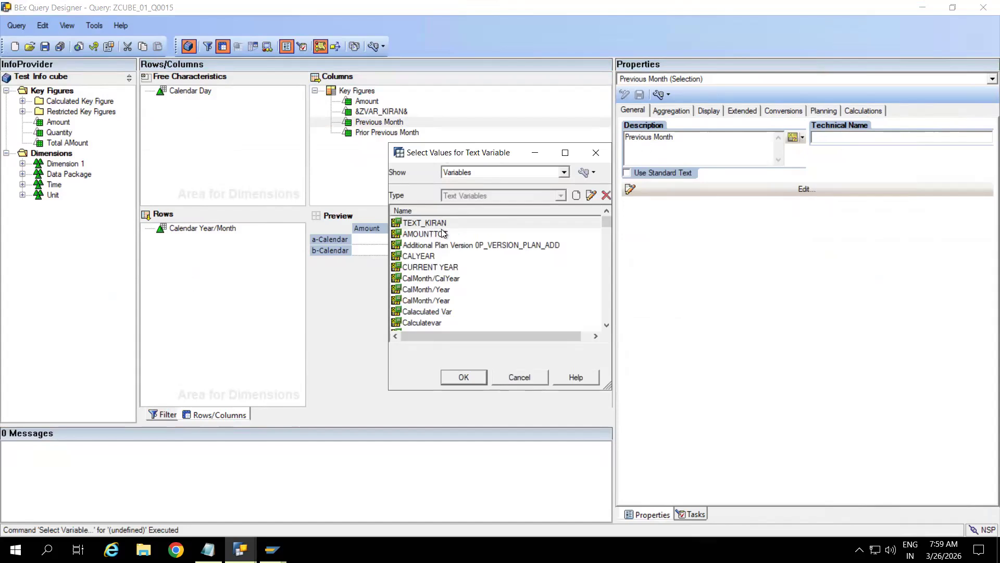
left_click(436, 225)
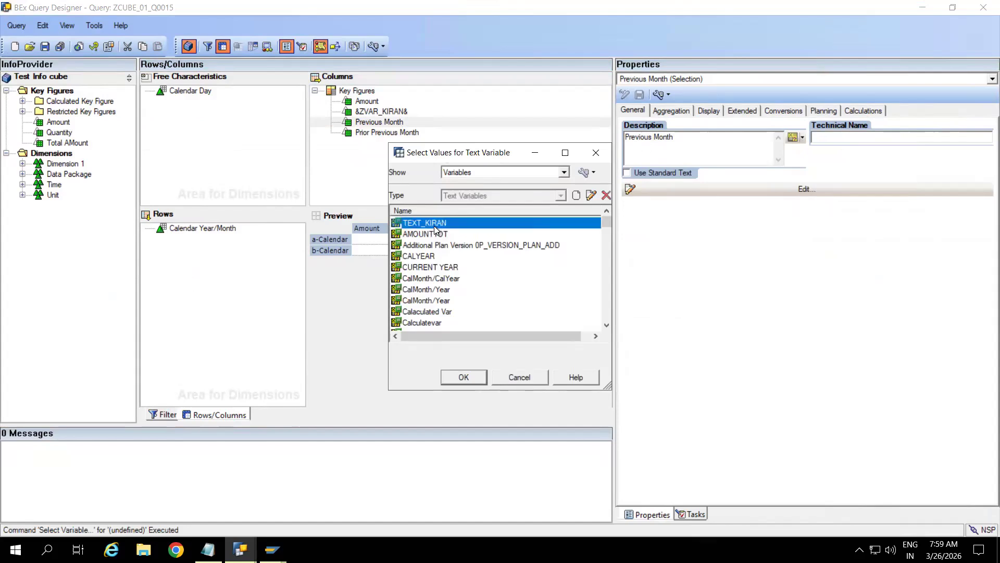
double_click(435, 229)
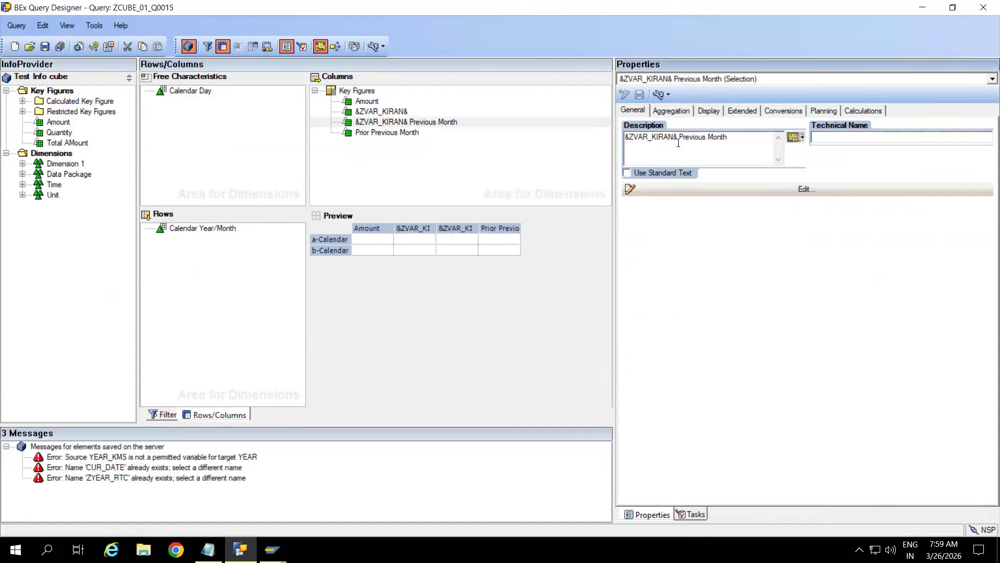
key("BackSpace")
key("BackSpace")
key("BackSpace")
key("BackSpace")
key("BackSpace")
key("BackSpace")
key("BackSpace")
key("BackSpace")
key("BackSpace")
key("BackSpace")
key("BackSpace")
key("BackSpace")
key("BackSpace")
key("BackSpace")
left_click(501, 166)
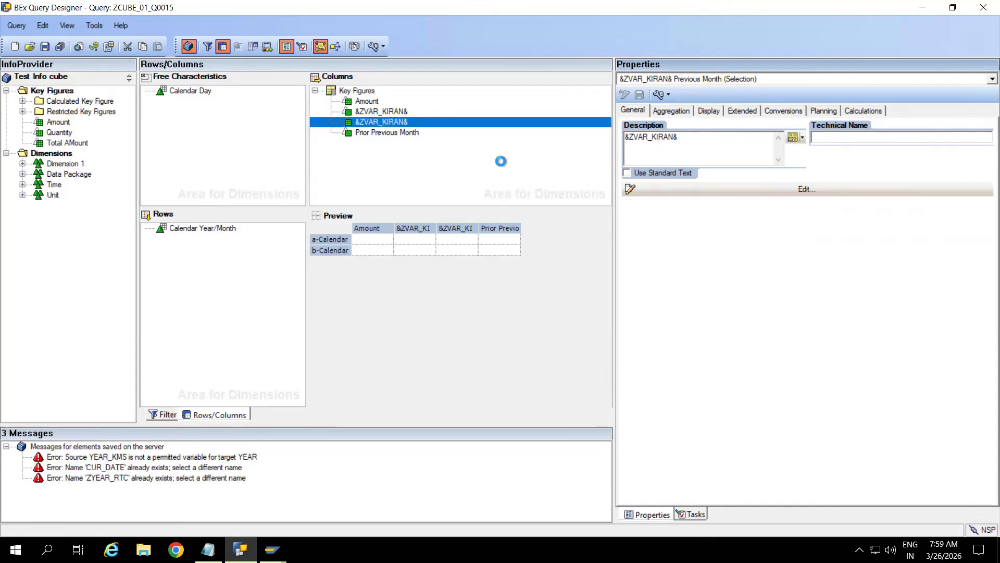
left_click(387, 134)
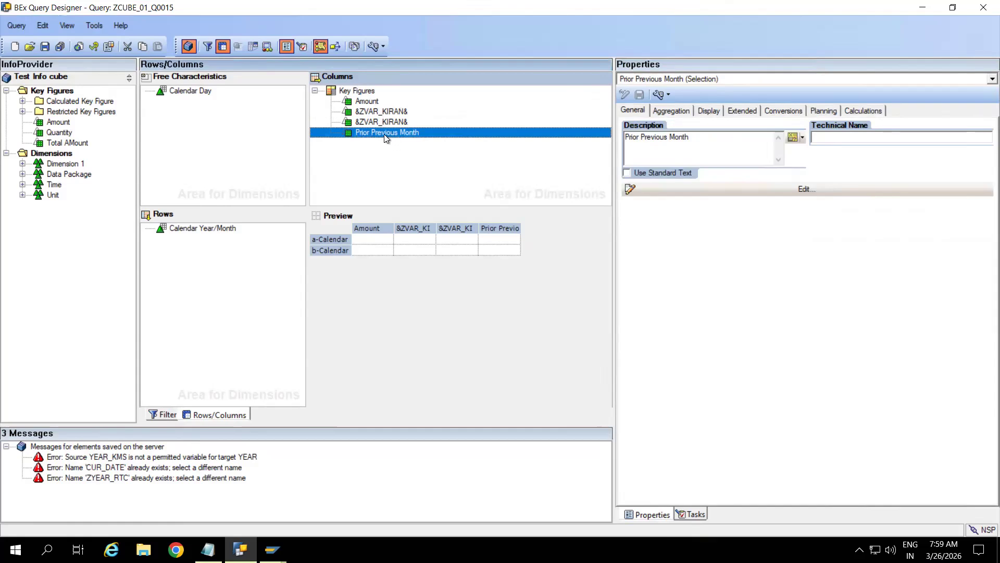
Step: Title the Prior Previous Month column &ZVAR_KIRAN& via TEXT_KIRAN and save ZCUBE_01_Q0015
left_click(626, 136)
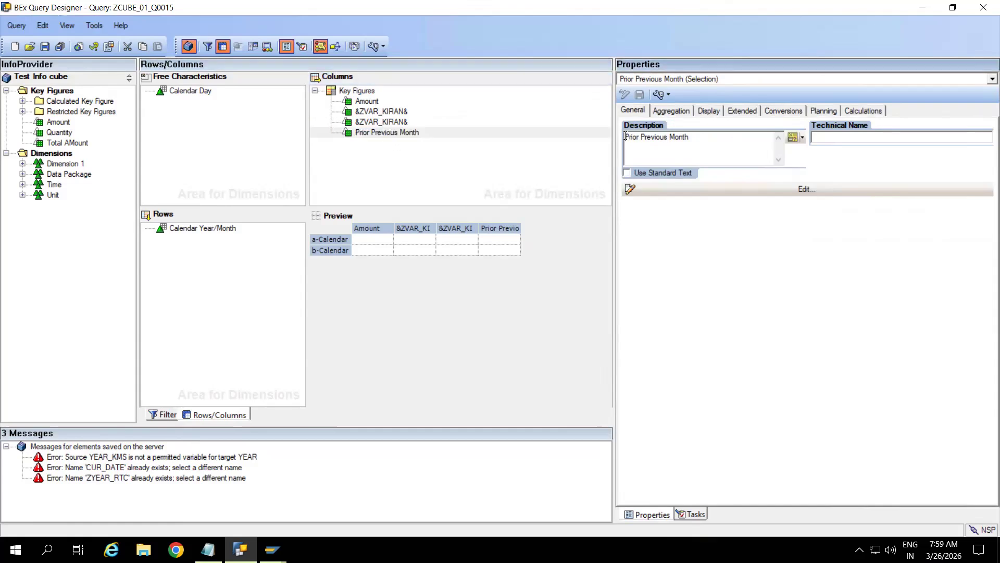
left_click(803, 138)
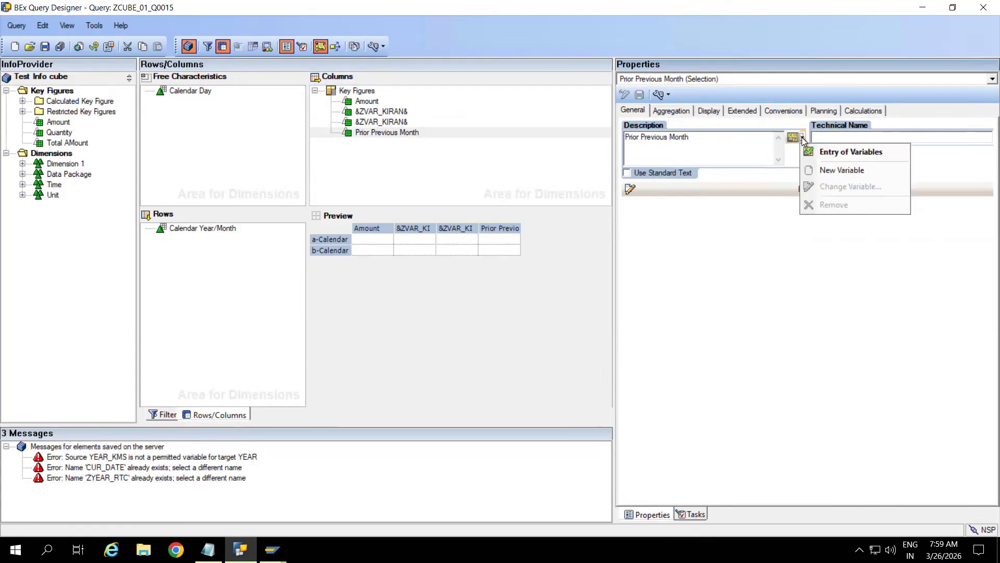
left_click(845, 154)
double_click(435, 220)
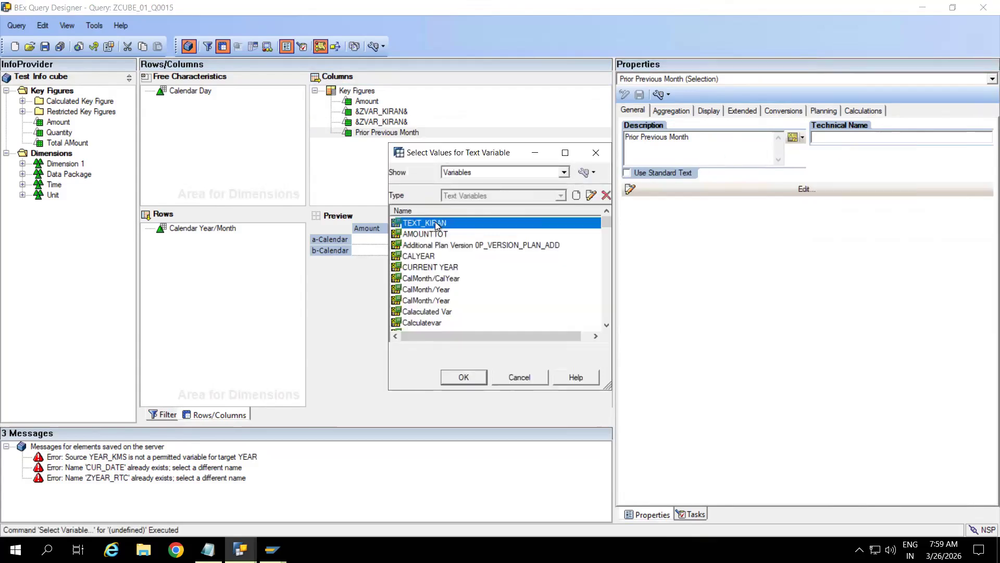
key("BackSpace")
key("BackSpace")
key("BackSpace")
key("BackSpace")
key("BackSpace")
key("BackSpace")
key("BackSpace")
key("BackSpace")
key("BackSpace")
key("BackSpace")
key("BackSpace")
key("BackSpace")
key("BackSpace")
key("BackSpace")
key("BackSpace")
key("BackSpace")
key("BackSpace")
key("BackSpace")
key("BackSpace")
key("BackSpace")
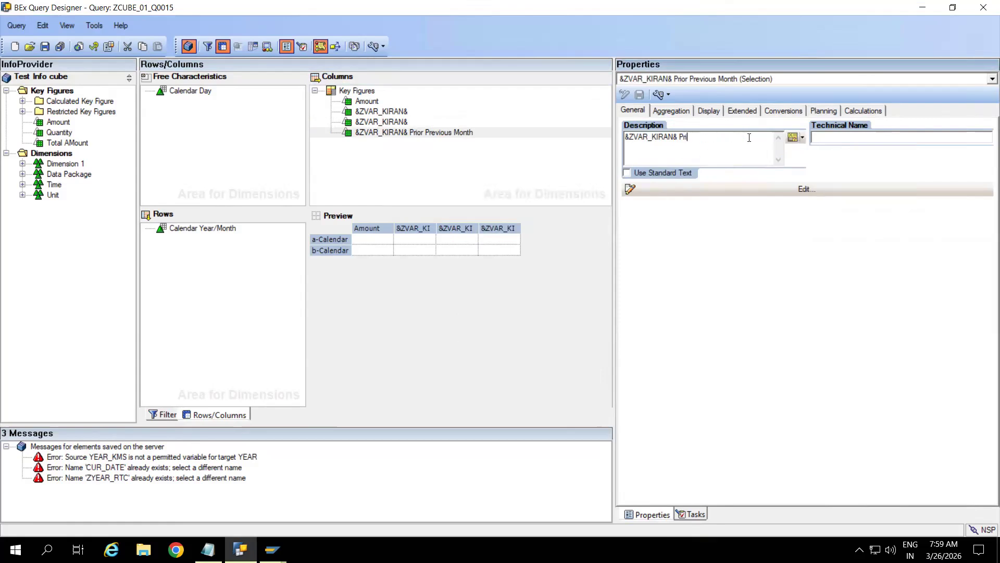
key("ctrl+a")
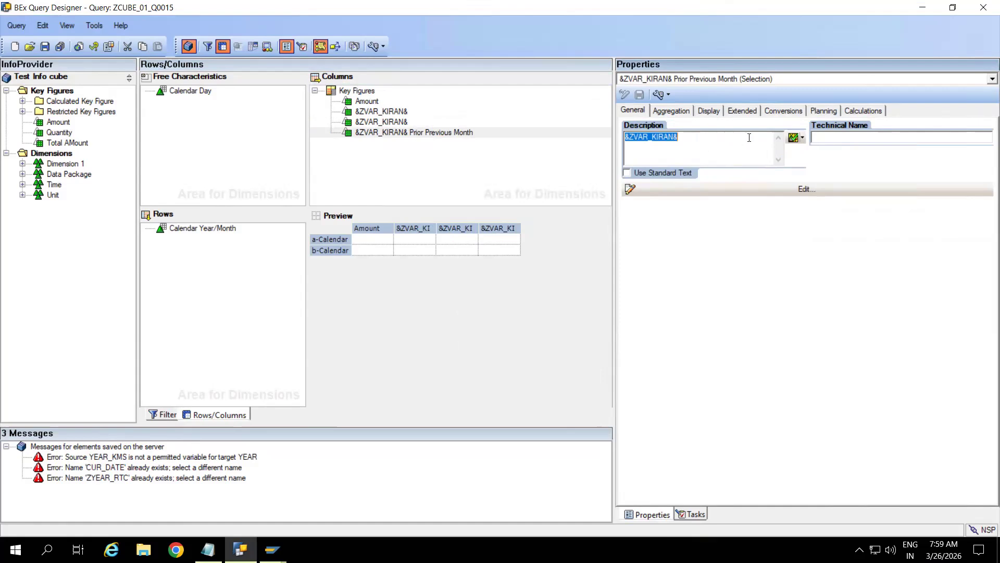
left_click(416, 164)
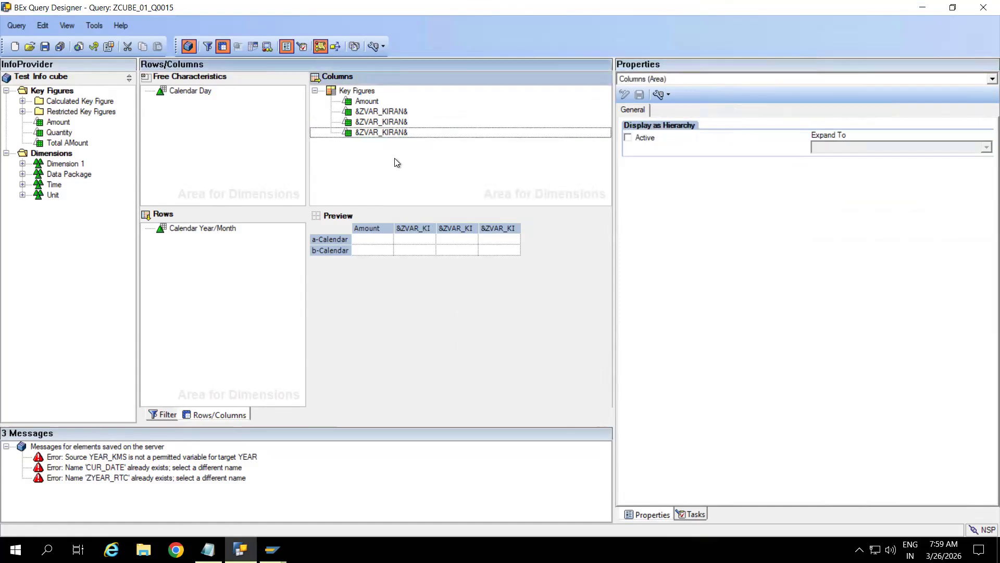
left_click(46, 48)
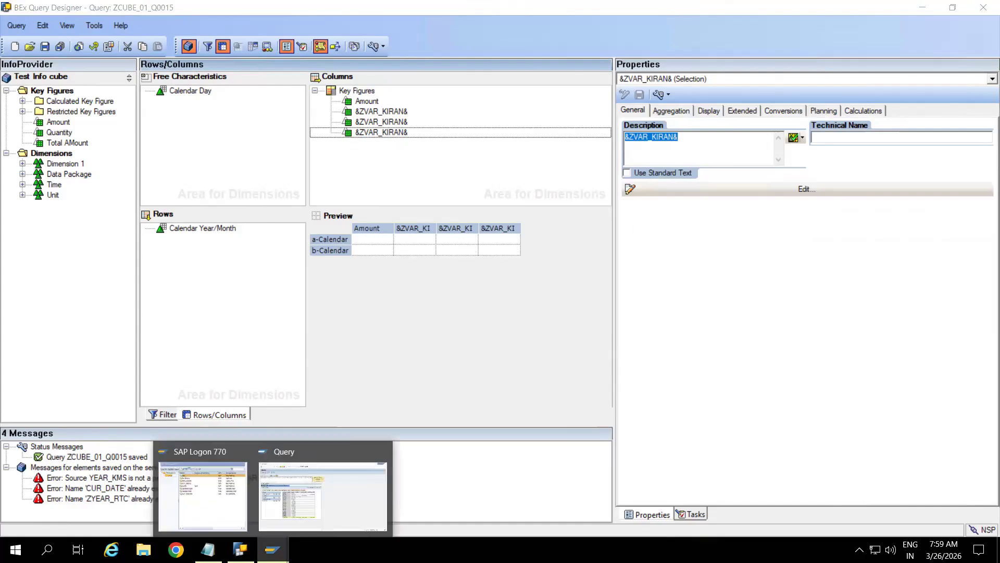
Step: Rerun the query in RSRT for 04.2024, showing columns 202404, 202403 and 202402, then return to Query Designer
mouse_move(272, 550)
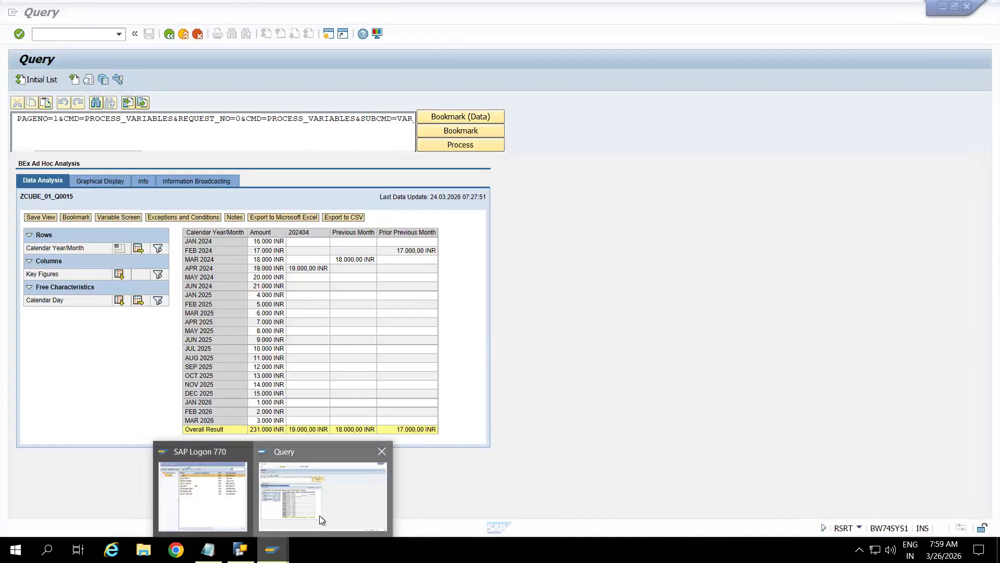
left_click(320, 514)
left_click(173, 38)
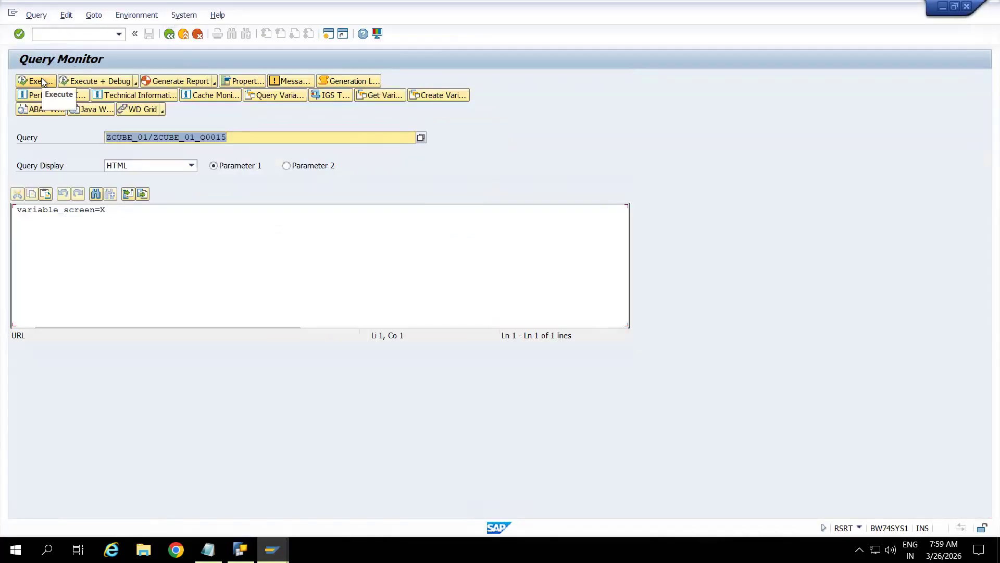
left_click(41, 80)
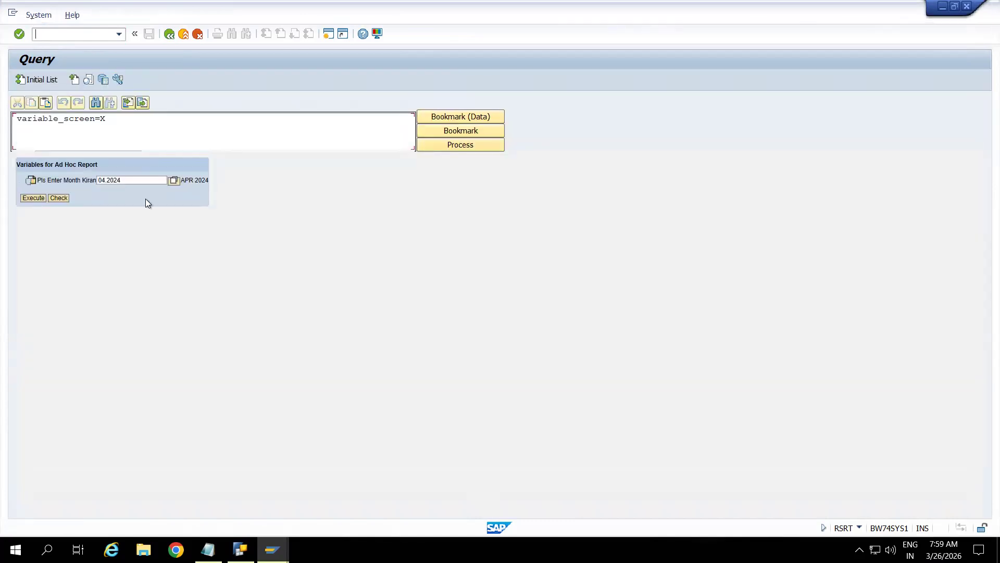
left_click(34, 199)
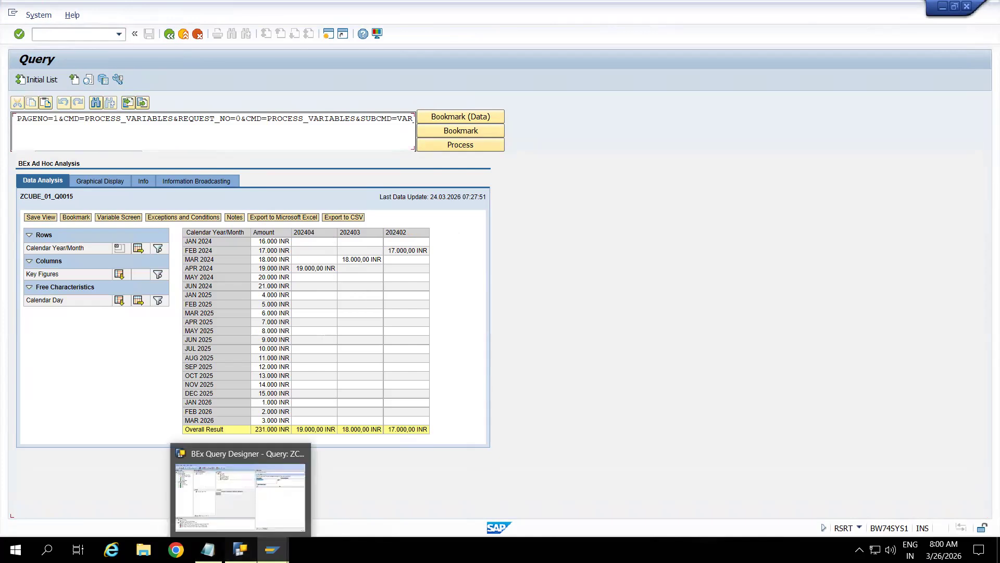
left_click(240, 549)
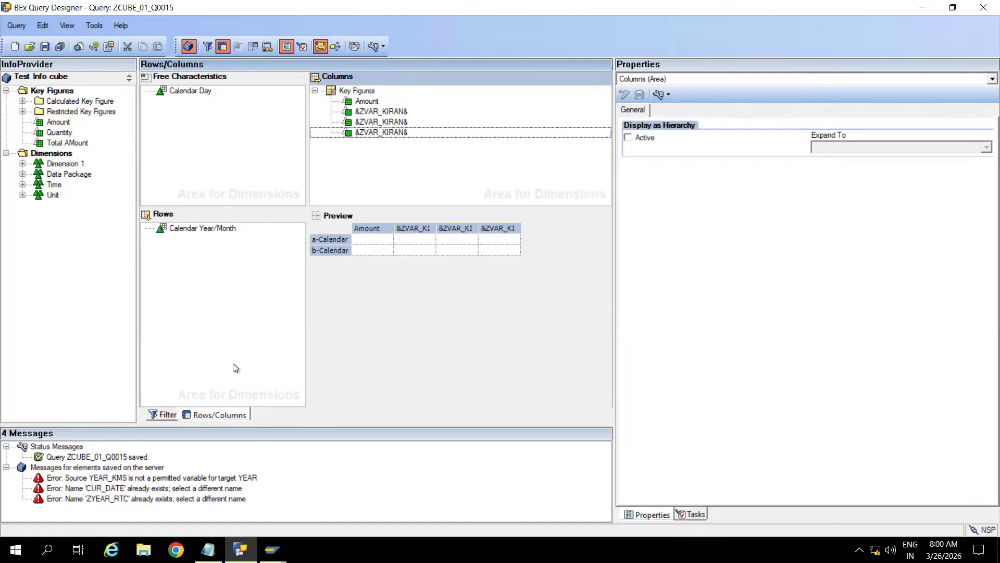
Step: Filter Calendar Year/Month by the Pls Enter Month Kiran variable and save the query
left_click(164, 415)
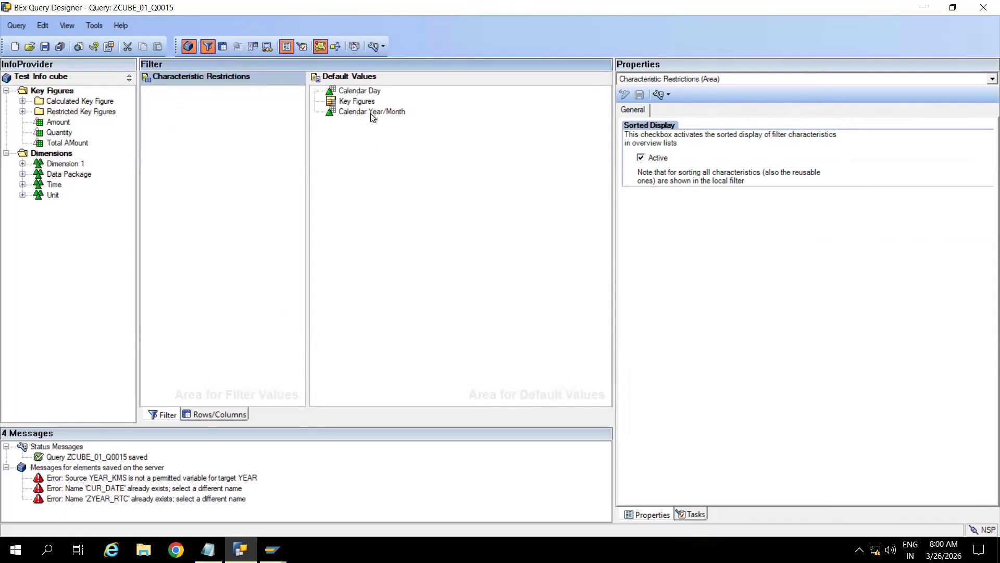
left_click_drag(371, 113, 183, 107)
right_click(174, 88)
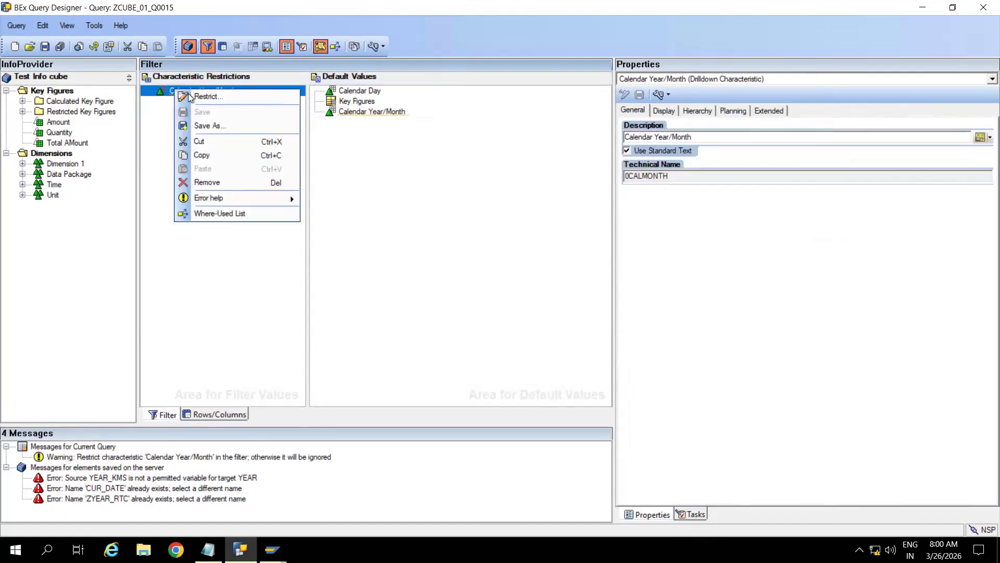
left_click(198, 98)
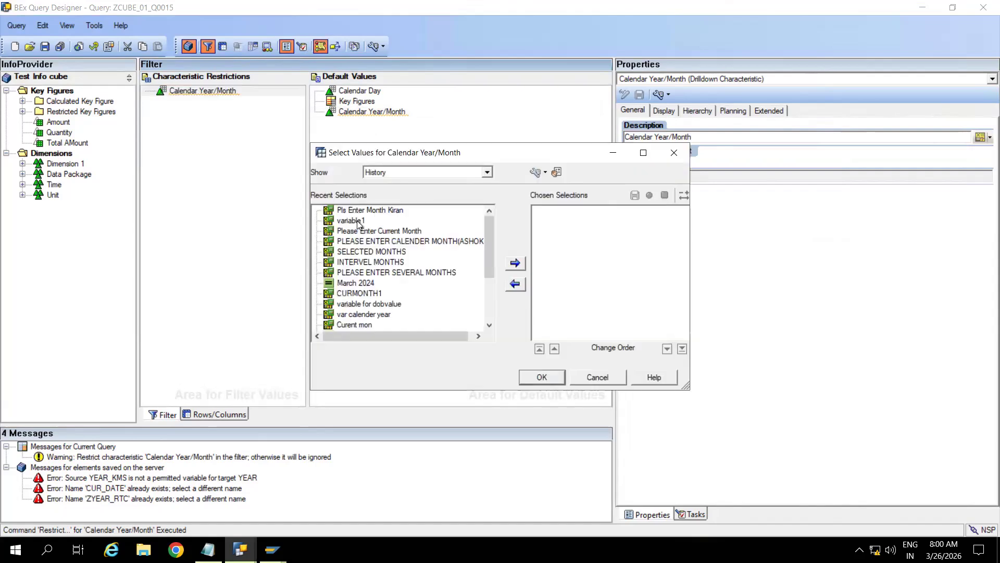
double_click(383, 210)
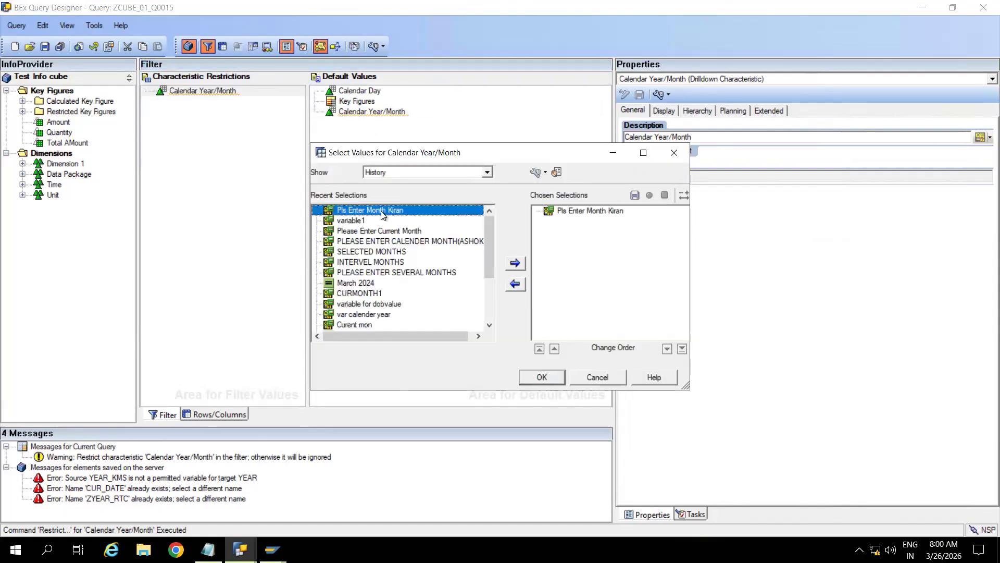
left_click(542, 377)
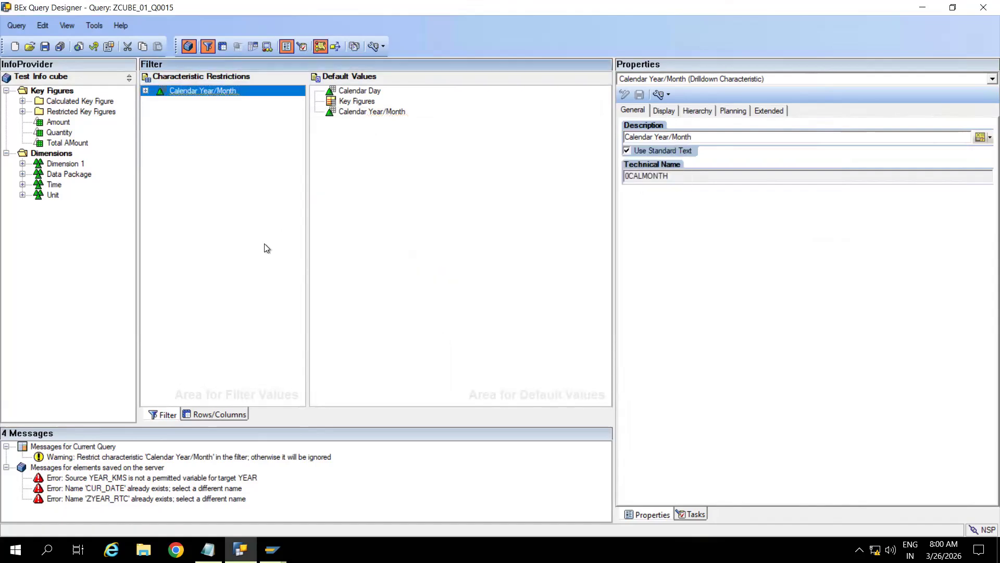
left_click(45, 46)
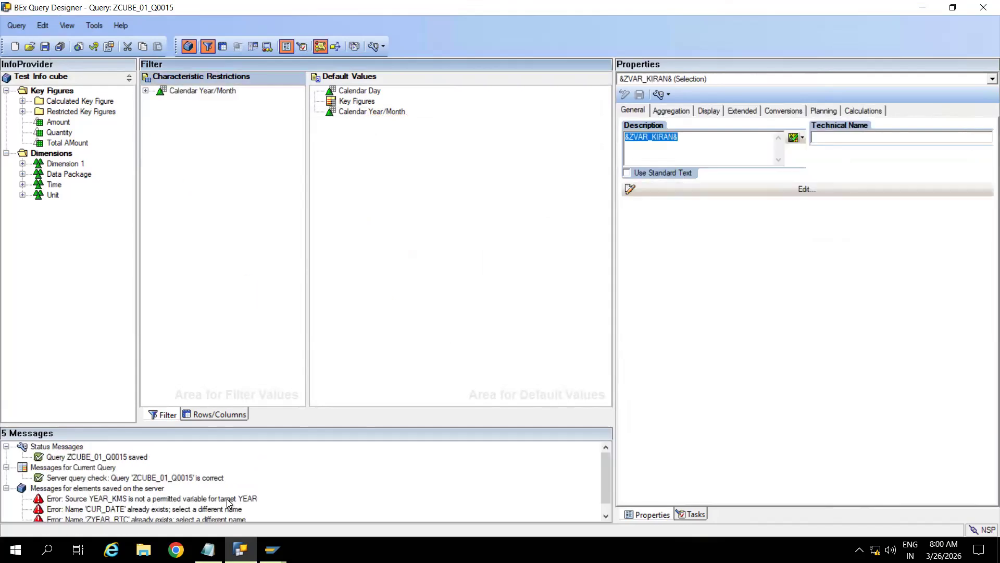
Step: Rerun the filtered query for 04.2024, showing only APR 2024 at 19.000 INR, then return to Query Designer
mouse_move(272, 549)
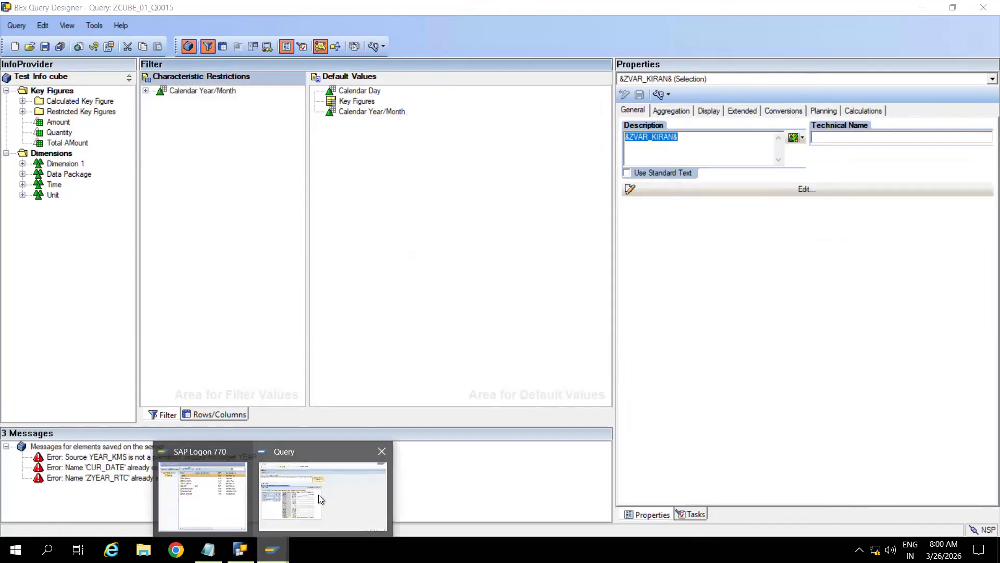
left_click(326, 502)
left_click(169, 35)
left_click(38, 80)
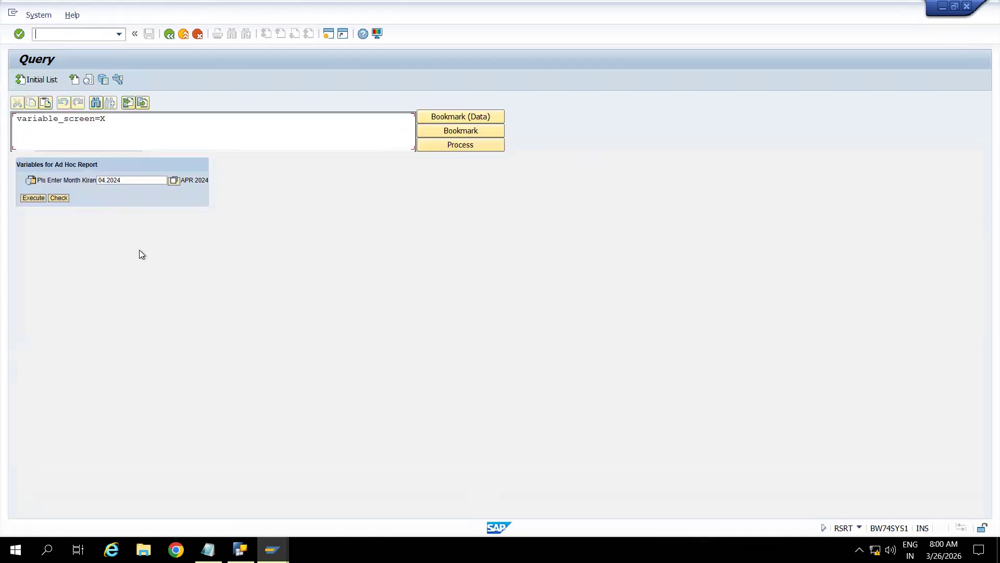
left_click(35, 198)
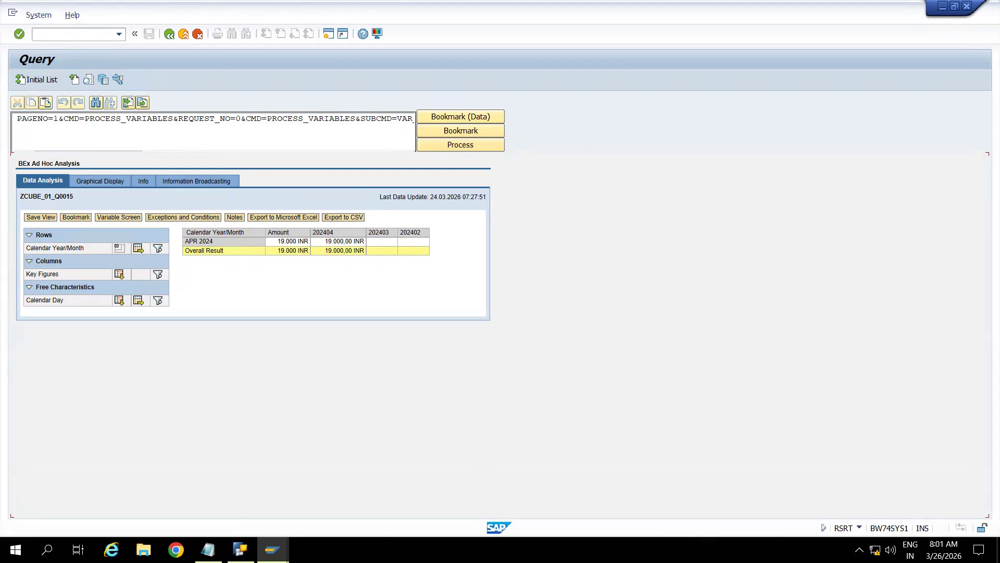
left_click(240, 549)
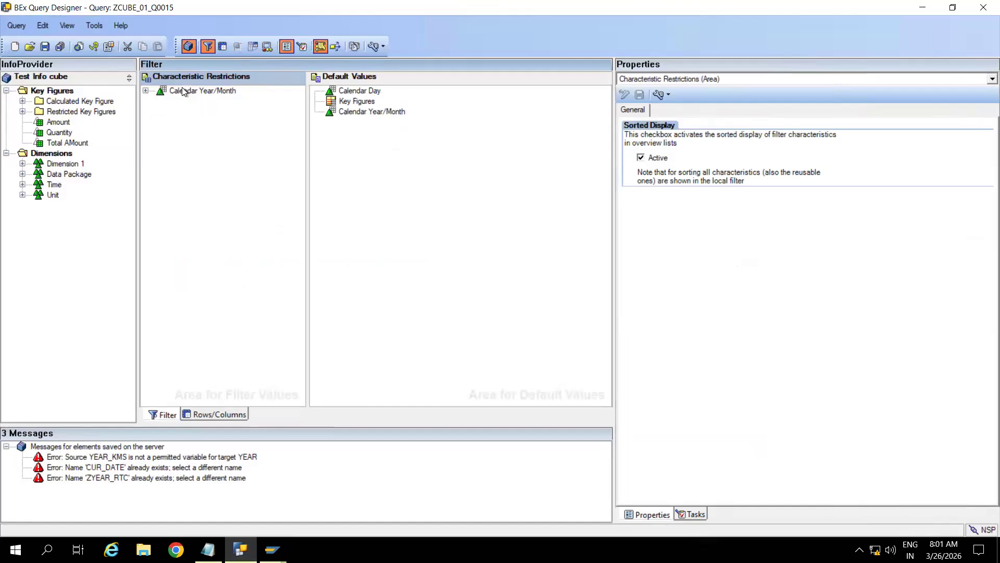
Step: Remove the Calendar Year/Month filter restriction and save the query
left_click(146, 91)
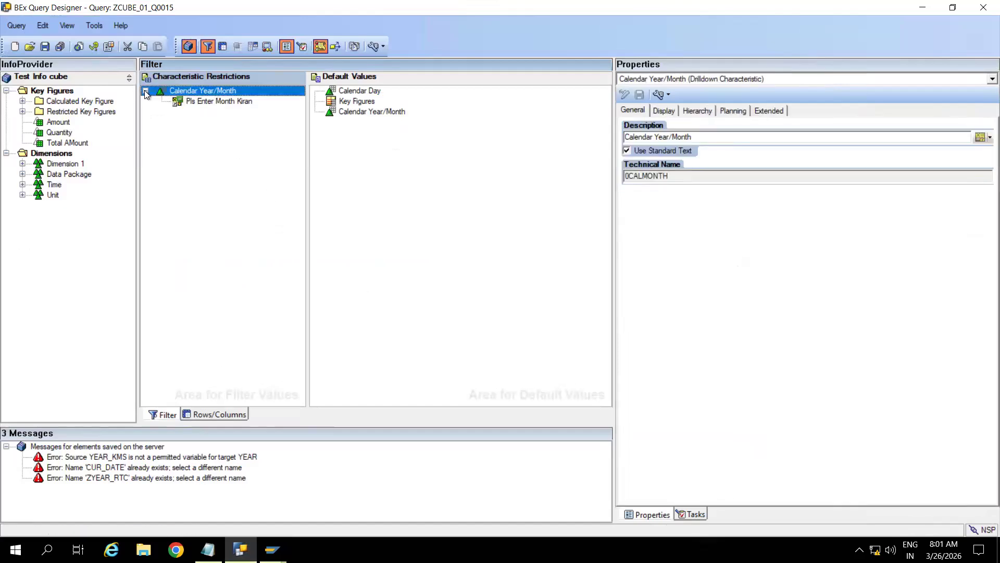
right_click(183, 89)
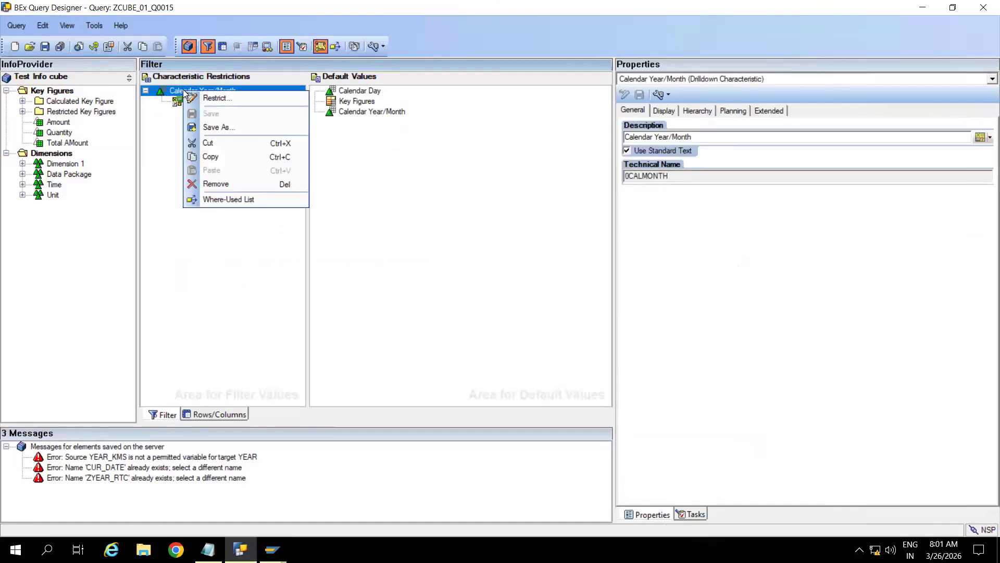
left_click(214, 183)
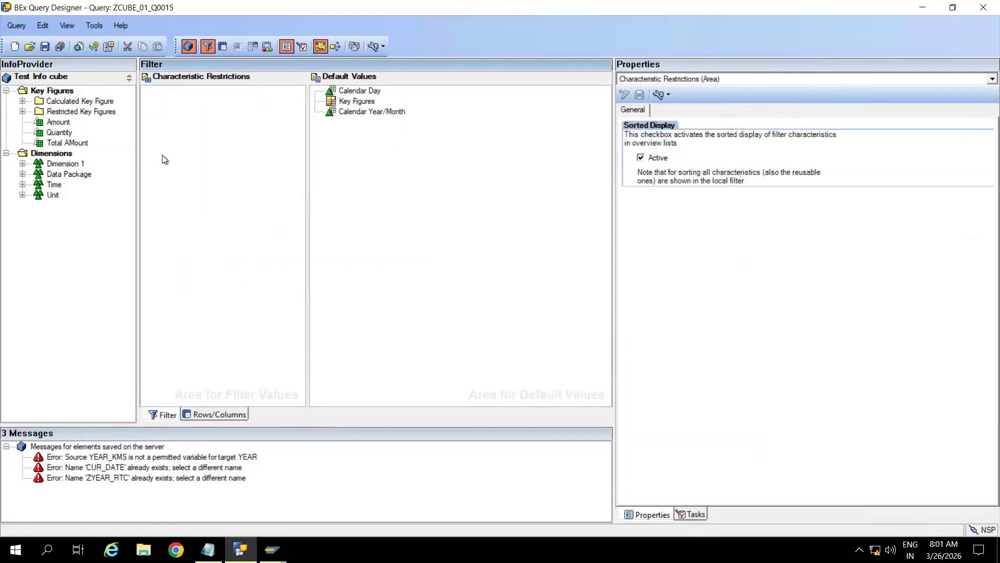
left_click(45, 46)
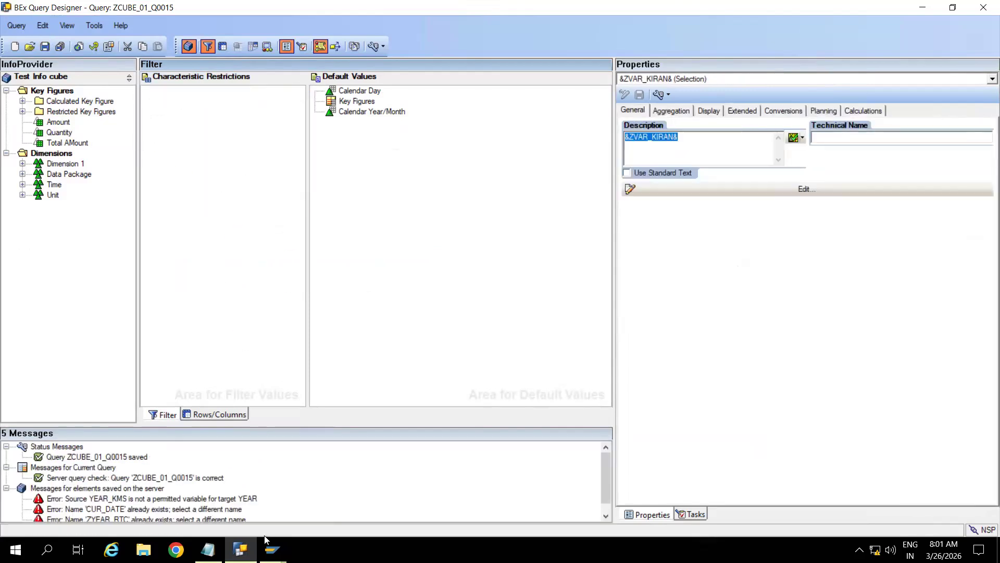
Step: Rerun ZCUBE_01_Q0015 in RSRT for 04.2024 so every month appears again
left_click(272, 550)
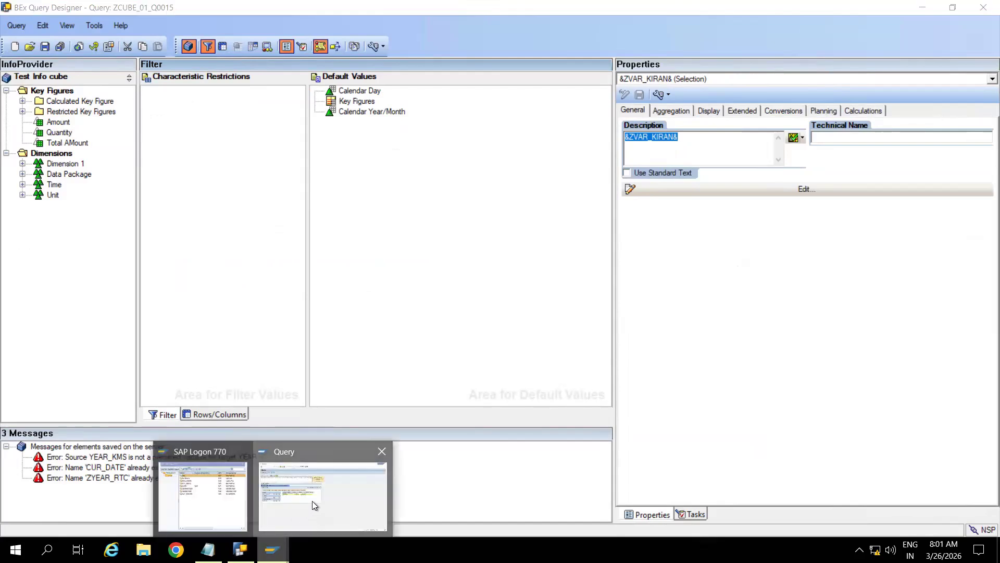
left_click(312, 501)
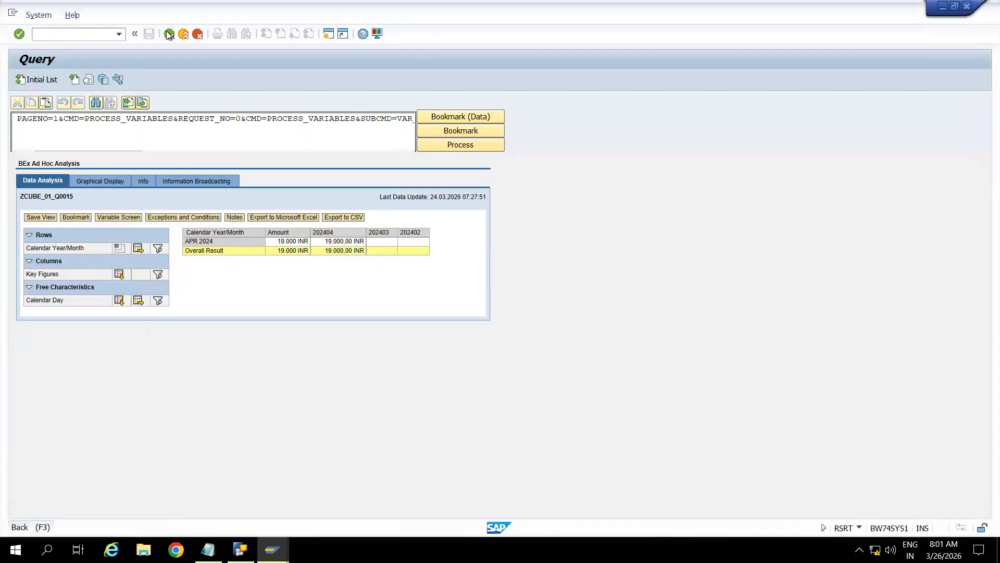
left_click(169, 34)
left_click(40, 81)
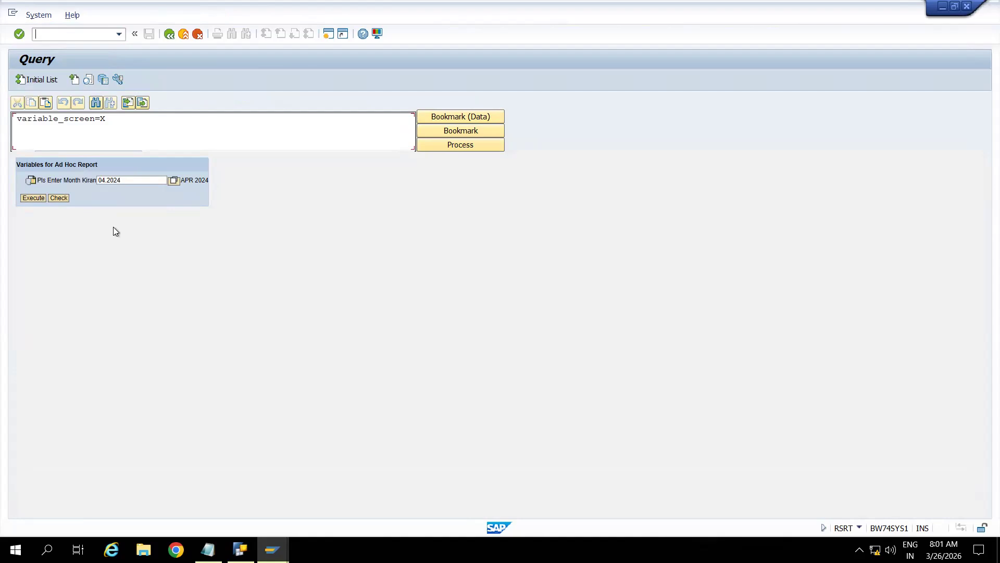
left_click(33, 198)
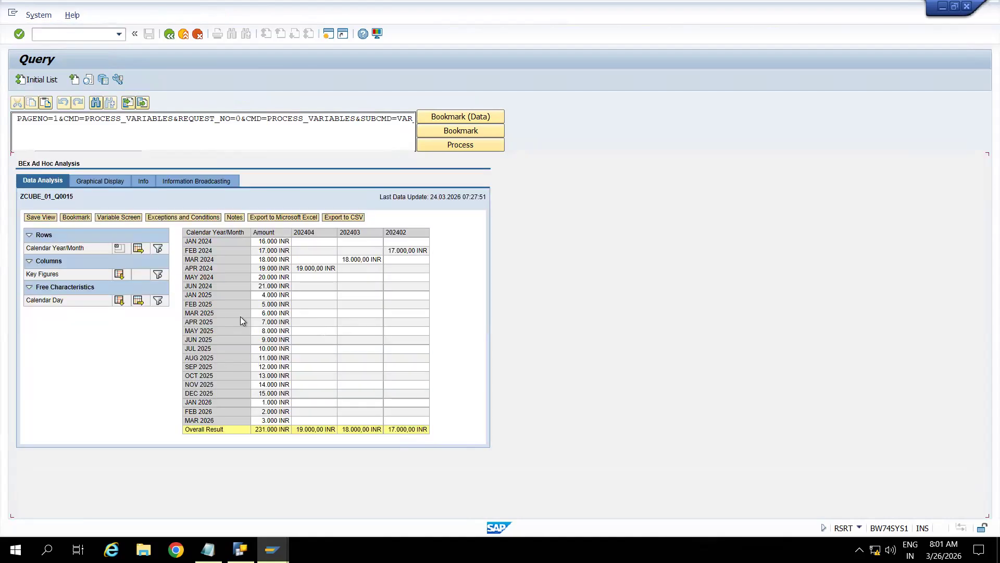